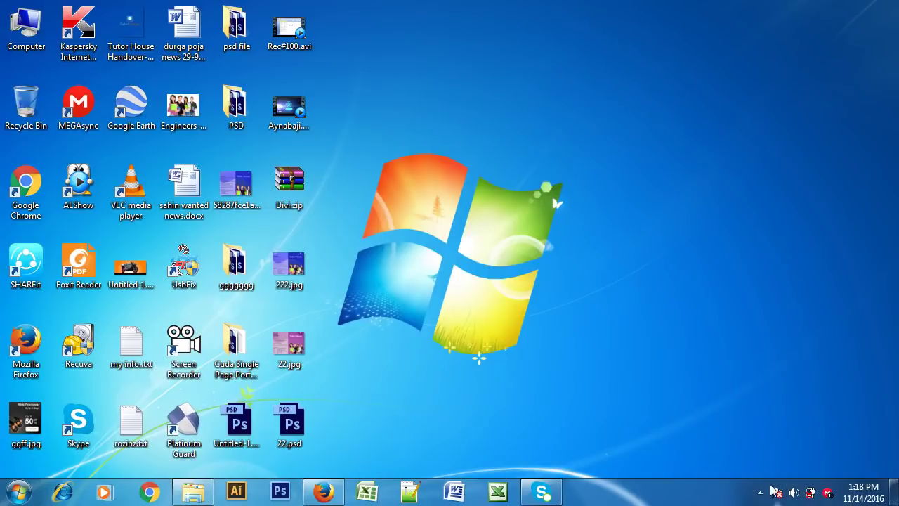
# Step: Refresh the Windows desktop twice, then check the hidden notification icons
pyautogui.rightClick(647, 123)
pyautogui.click(660, 164)
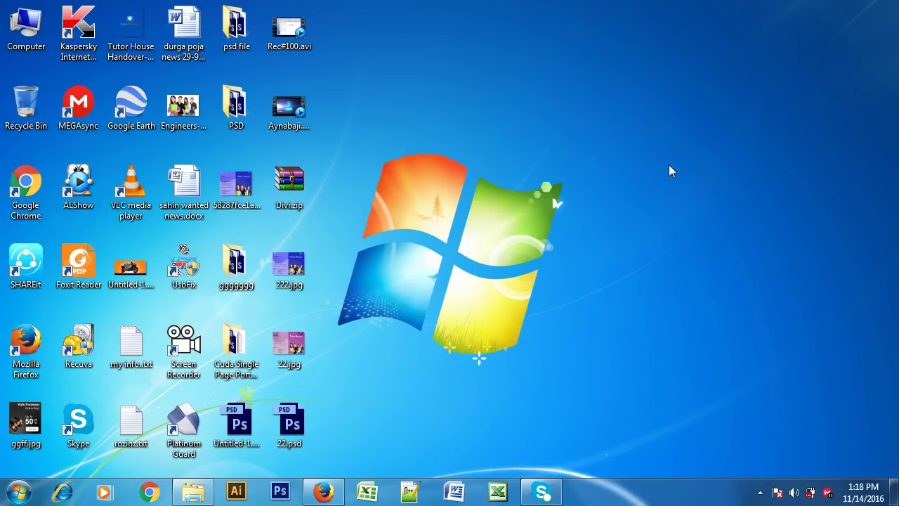
pyautogui.rightClick(632, 109)
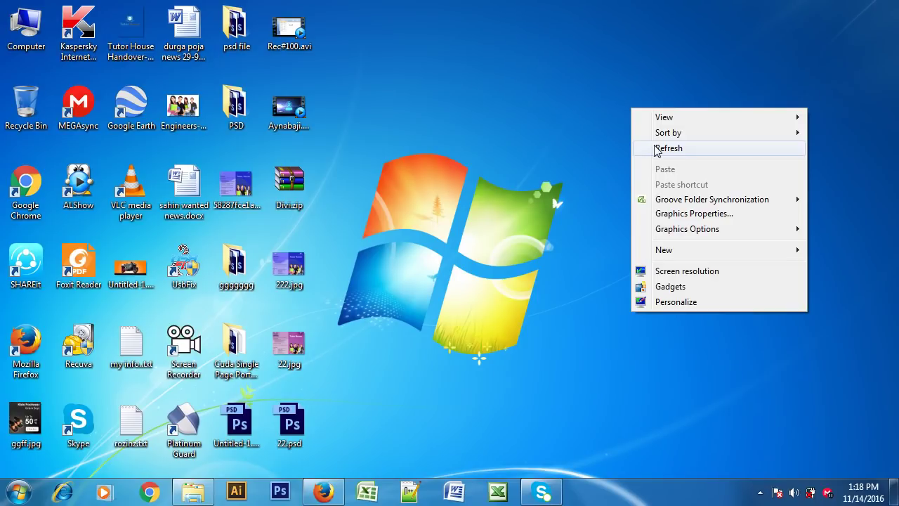
pyautogui.click(680, 149)
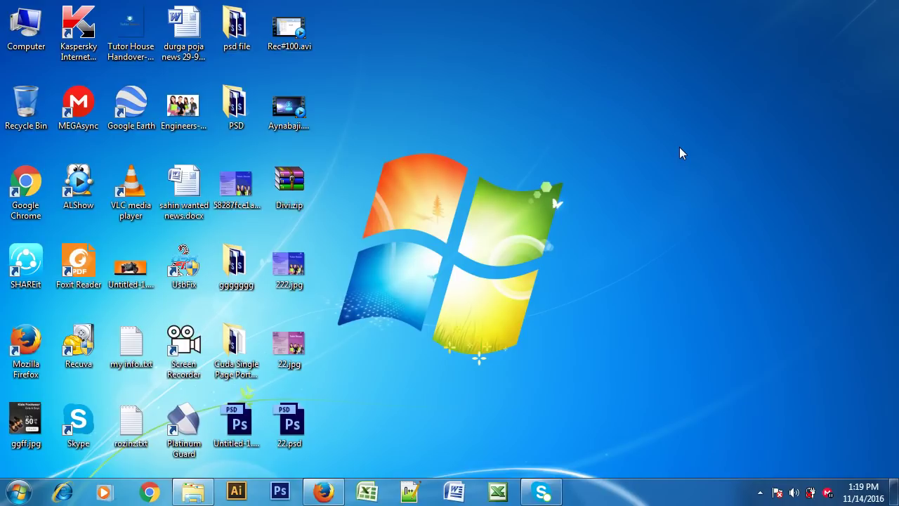
pyautogui.click(759, 492)
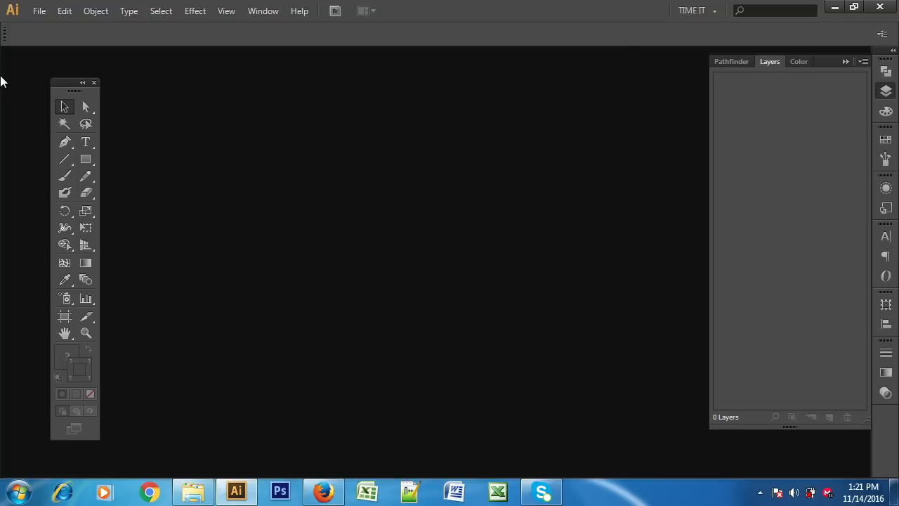
# Step: Reposition the floating toolbox and collapse the Pathfinder/Layers/Color panel group
pyautogui.moveTo(61, 87)
pyautogui.mouseDown()
pyautogui.moveTo(96, 136)
pyautogui.moveTo(80, 112)
pyautogui.mouseUp()
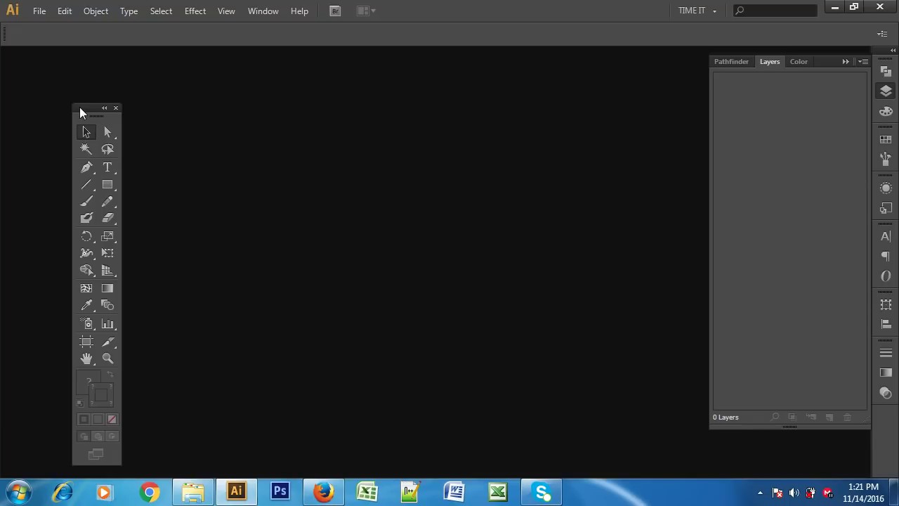
pyautogui.moveTo(80, 108); pyautogui.dragTo(46, 94)
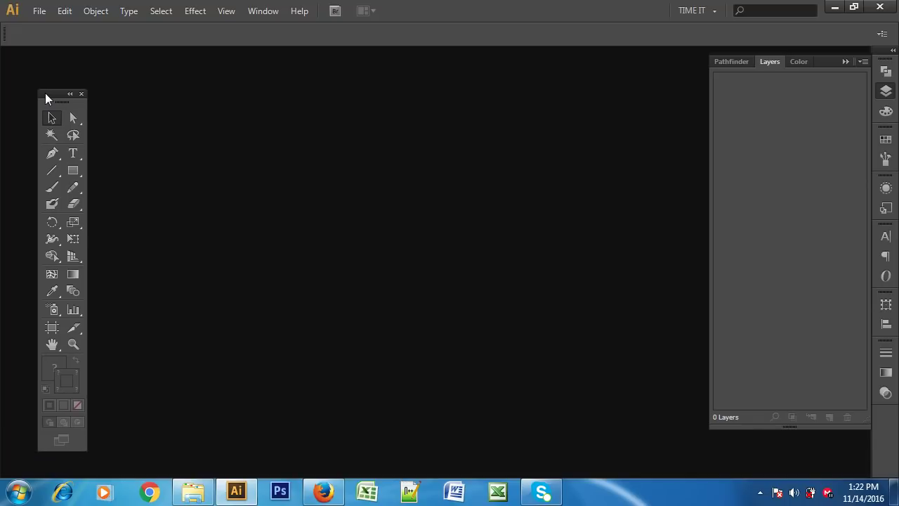
pyautogui.click(846, 62)
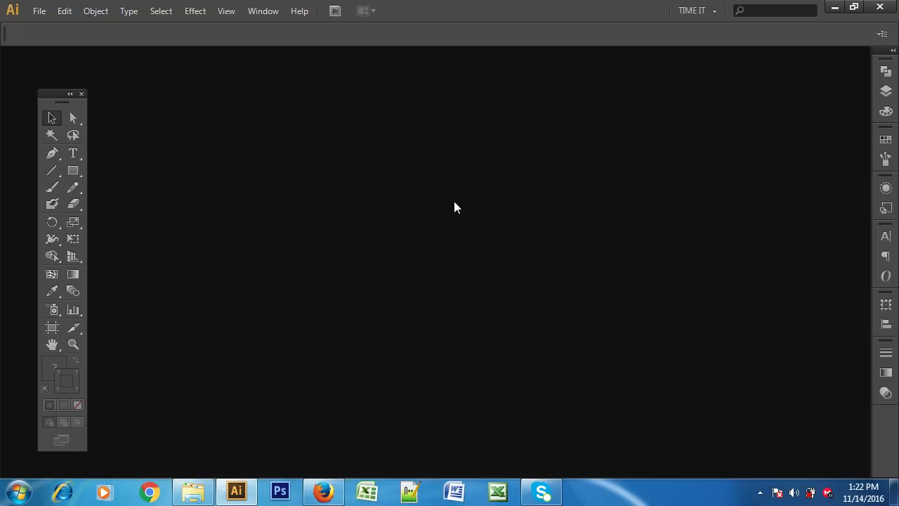
pyautogui.moveTo(42, 102); pyautogui.dragTo(43, 85)
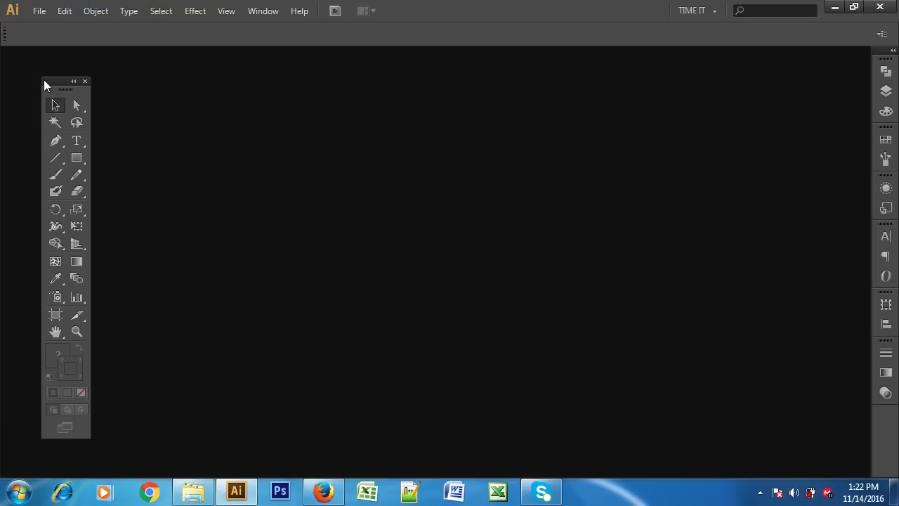
# Step: Quit and relaunch Illustrator, move the toolbox, and expand the docked side panels
pyautogui.click(880, 8)
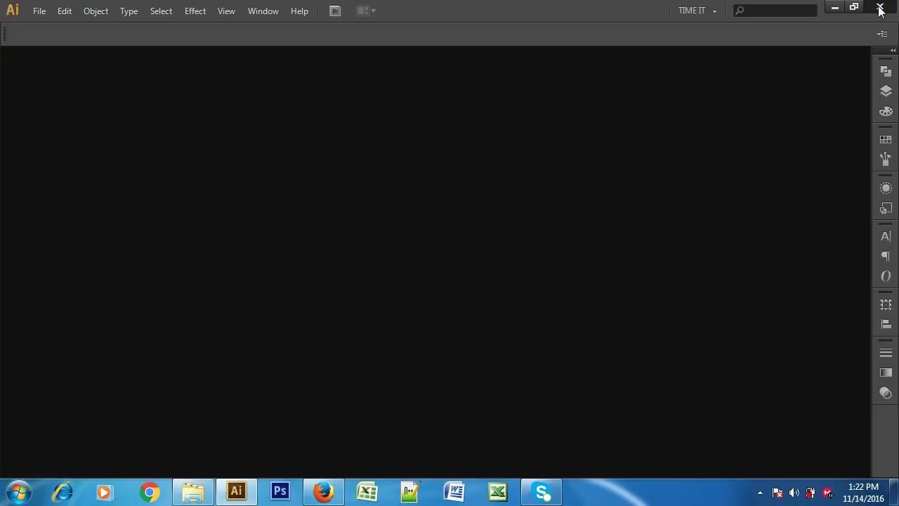
pyautogui.click(233, 493)
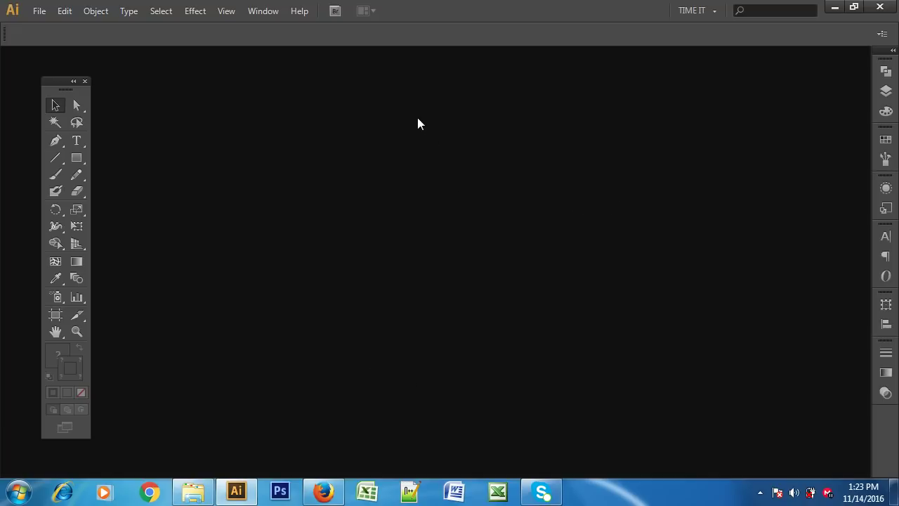
pyautogui.moveTo(47, 80)
pyautogui.mouseDown()
pyautogui.moveTo(255, 113)
pyautogui.moveTo(25, 100)
pyautogui.mouseUp()
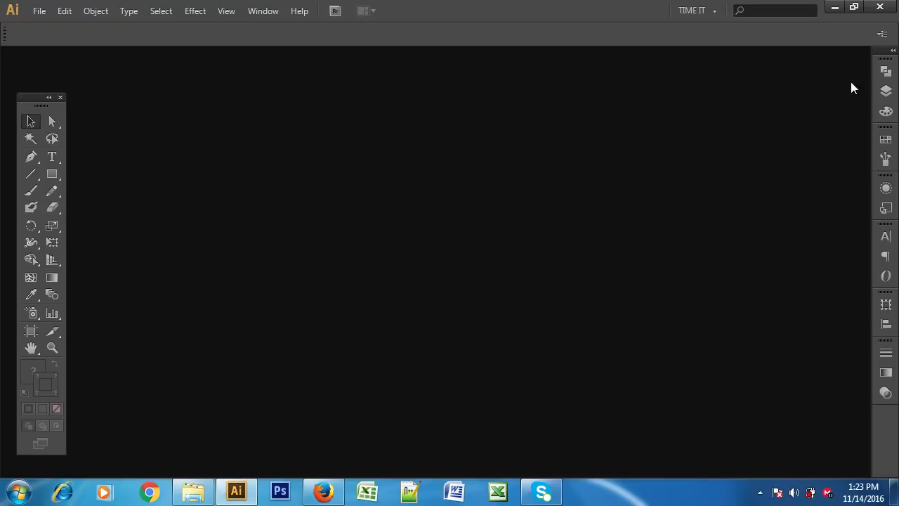
pyautogui.click(893, 50)
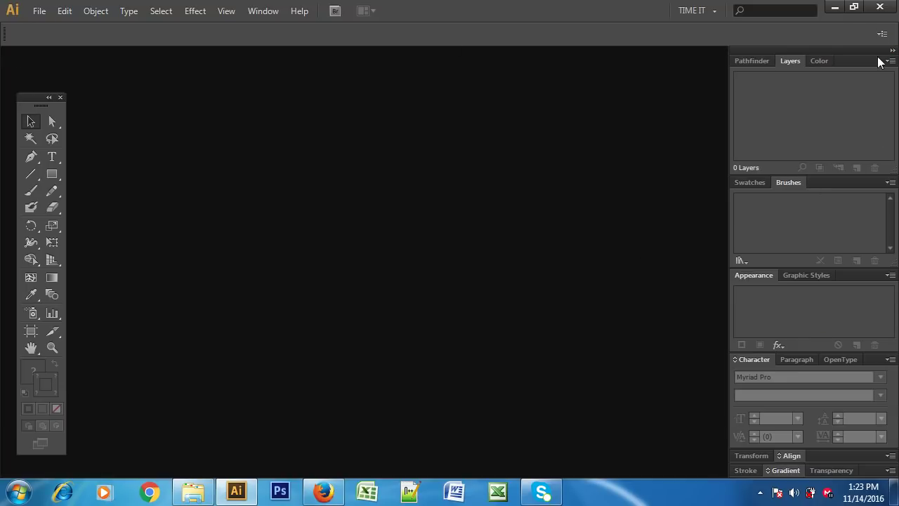
# Step: Collapse the docked side panels to icons and nudge the toolbox slightly upward
pyautogui.click(892, 51)
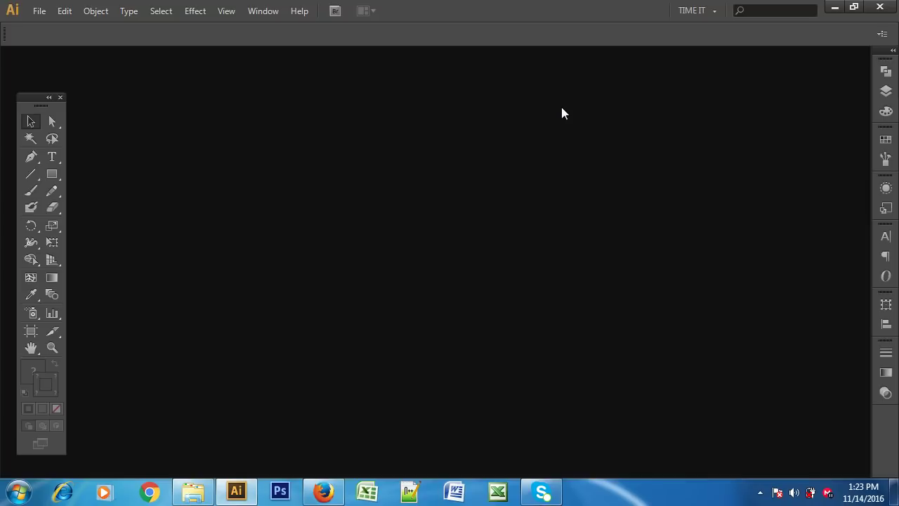
pyautogui.moveTo(30, 100); pyautogui.dragTo(34, 90)
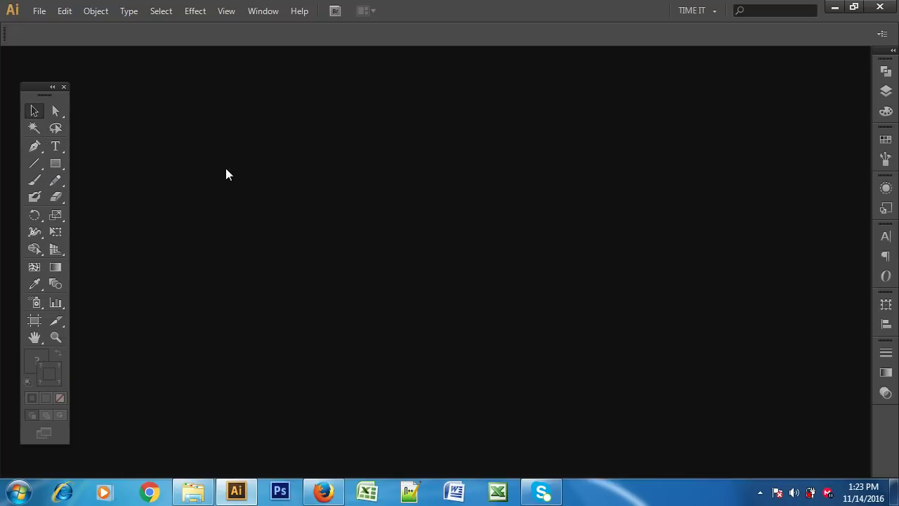
# Step: Browse and dismiss the Effect menu, then move the toolbox right and down
pyautogui.click(195, 10)
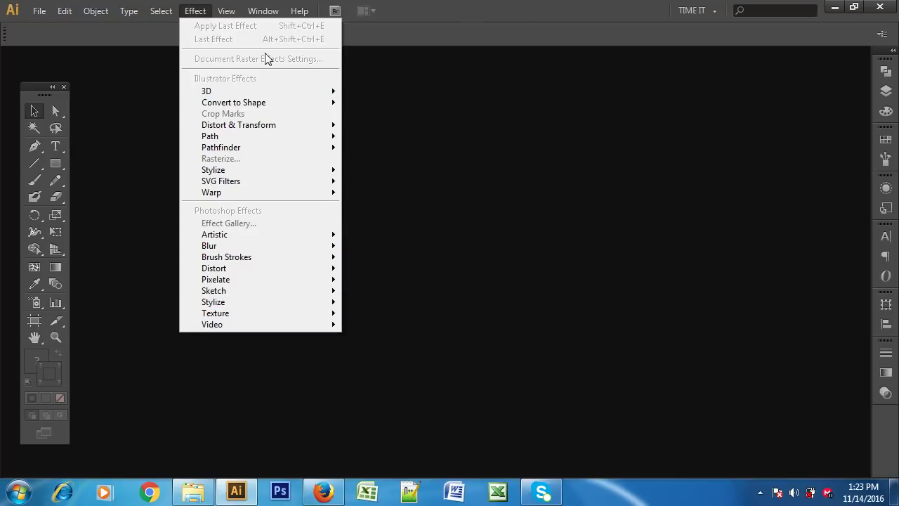
pyautogui.click(700, 130)
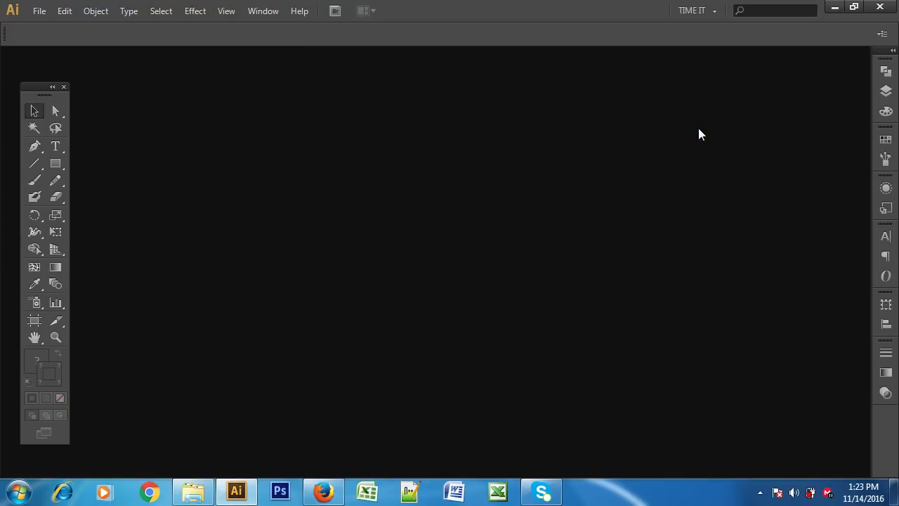
pyautogui.moveTo(25, 83)
pyautogui.mouseDown()
pyautogui.moveTo(168, 110)
pyautogui.moveTo(32, 79)
pyautogui.mouseUp()
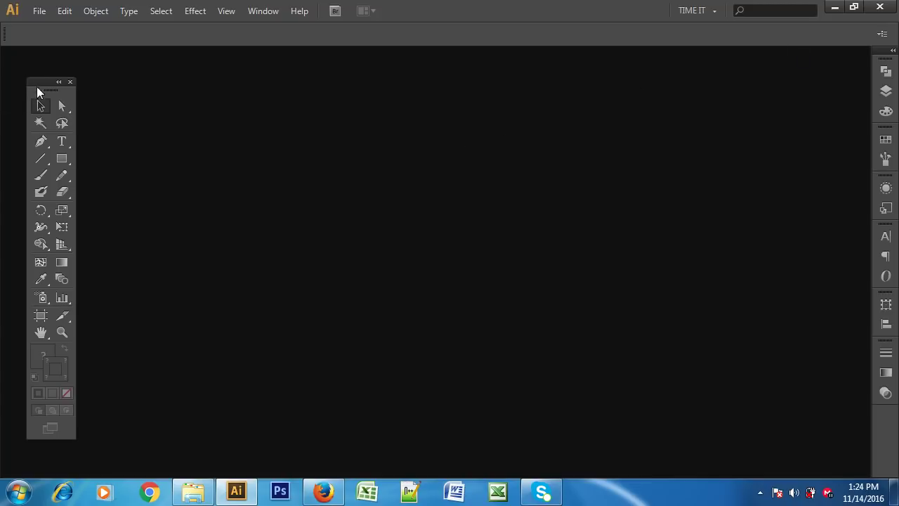
pyautogui.moveTo(37, 87); pyautogui.dragTo(113, 118)
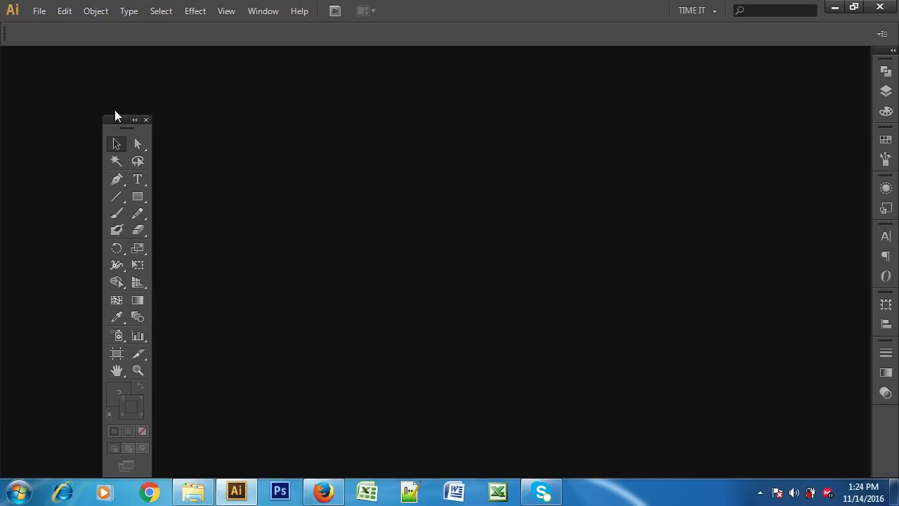
# Step: Move the floating tools panel up and further to the left
pyautogui.moveTo(116, 123)
pyautogui.mouseDown()
pyautogui.moveTo(128, 112)
pyautogui.moveTo(98, 111)
pyautogui.mouseUp()
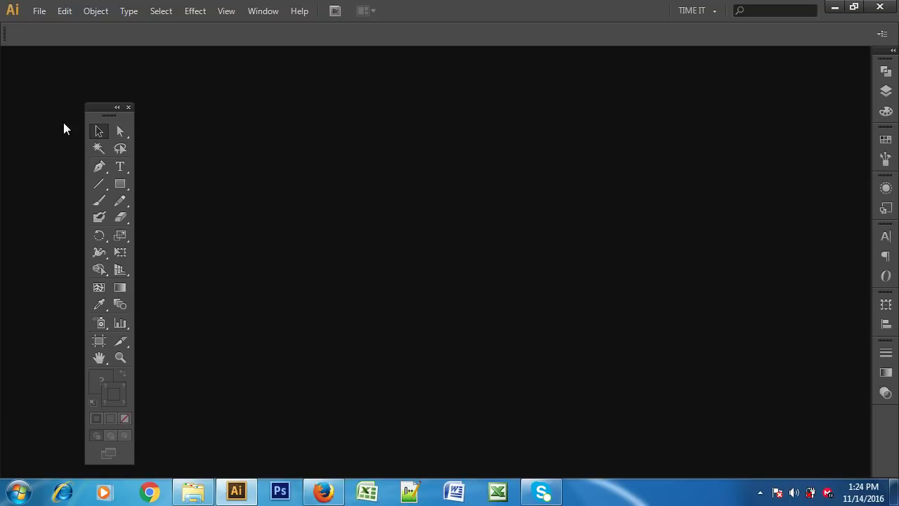
pyautogui.moveTo(106, 109); pyautogui.dragTo(82, 110)
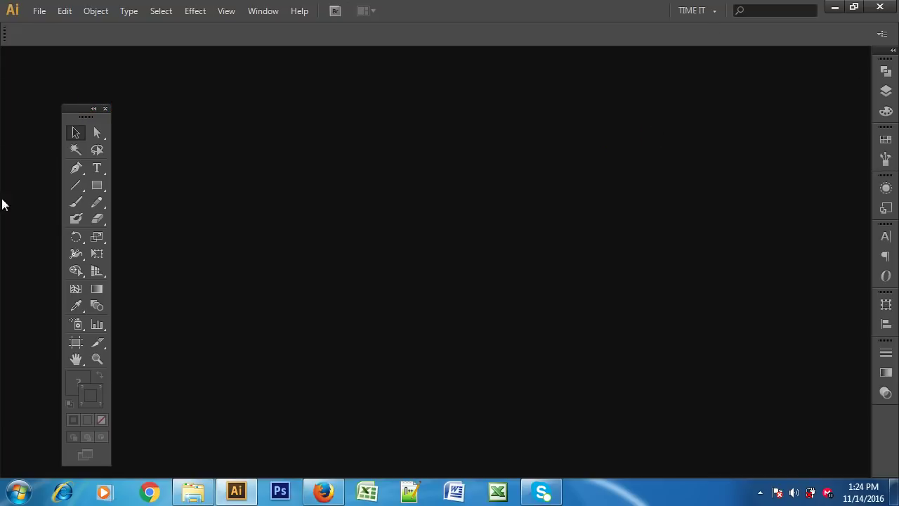
pyautogui.click(855, 9)
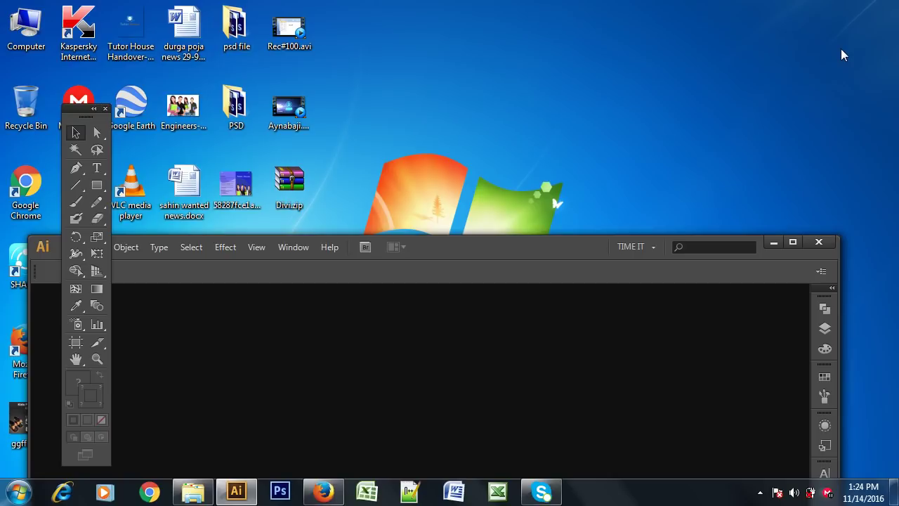
pyautogui.moveTo(435, 257); pyautogui.dragTo(446, 55)
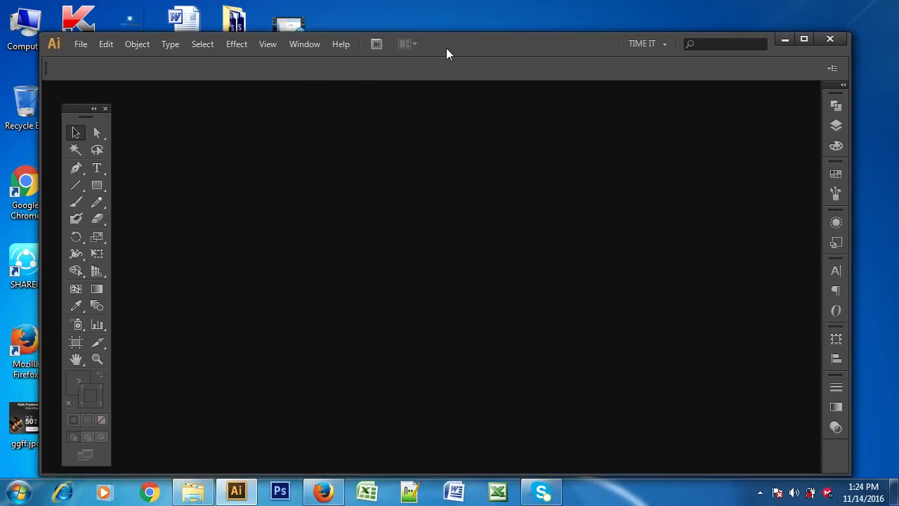
pyautogui.click(805, 40)
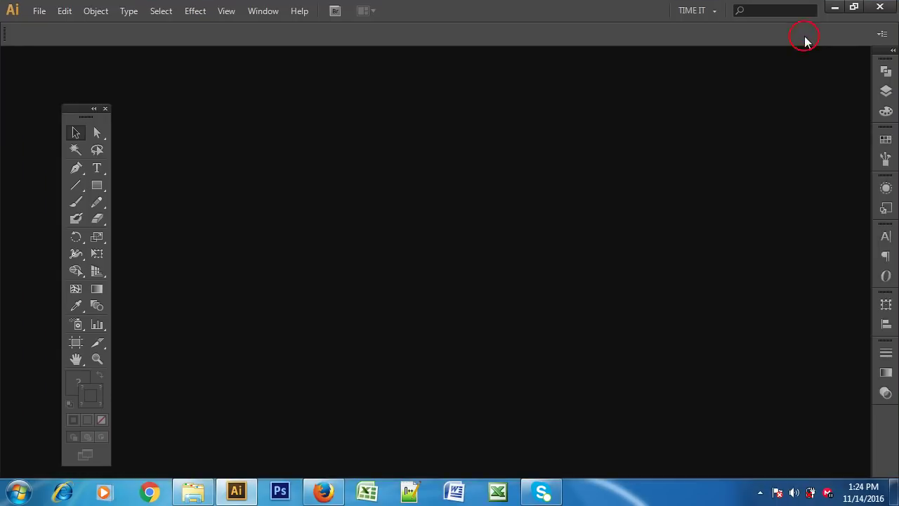
pyautogui.click(893, 49)
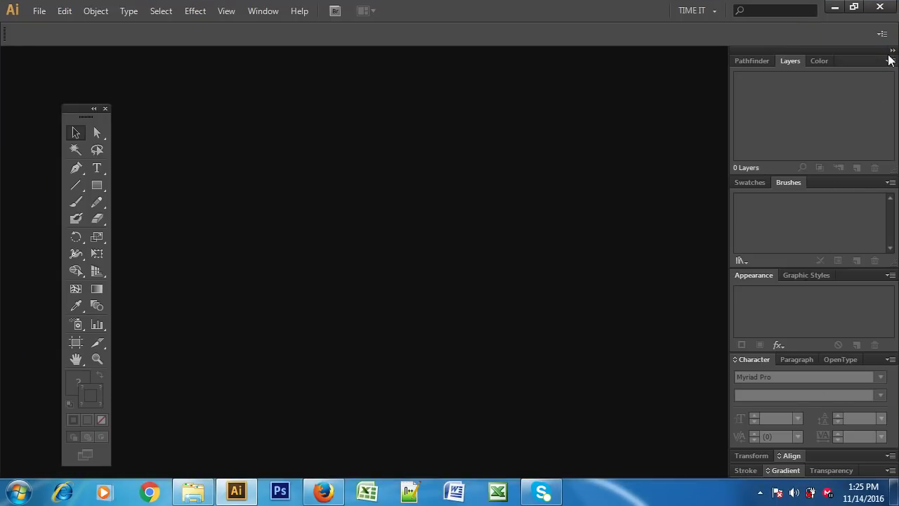
pyautogui.click(891, 51)
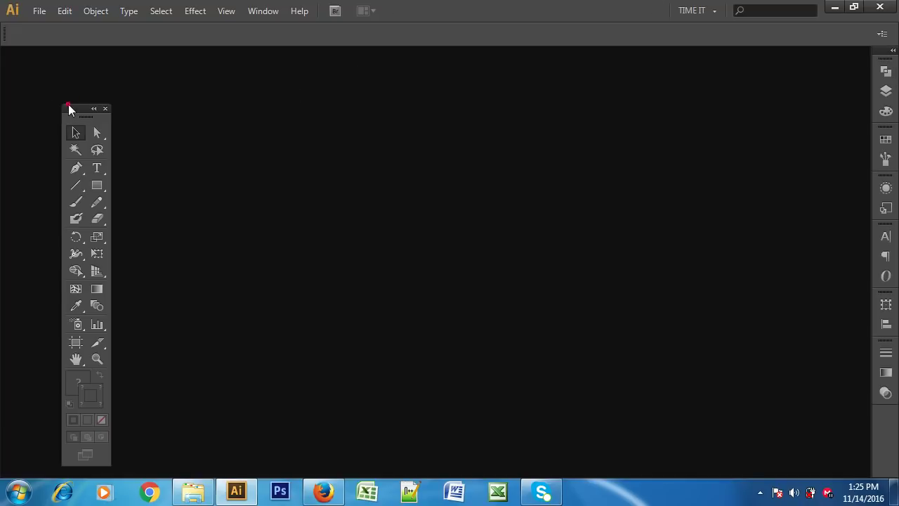
# Step: Move the tools panel up-left and bring up the File menu
pyautogui.moveTo(68, 108); pyautogui.dragTo(52, 93)
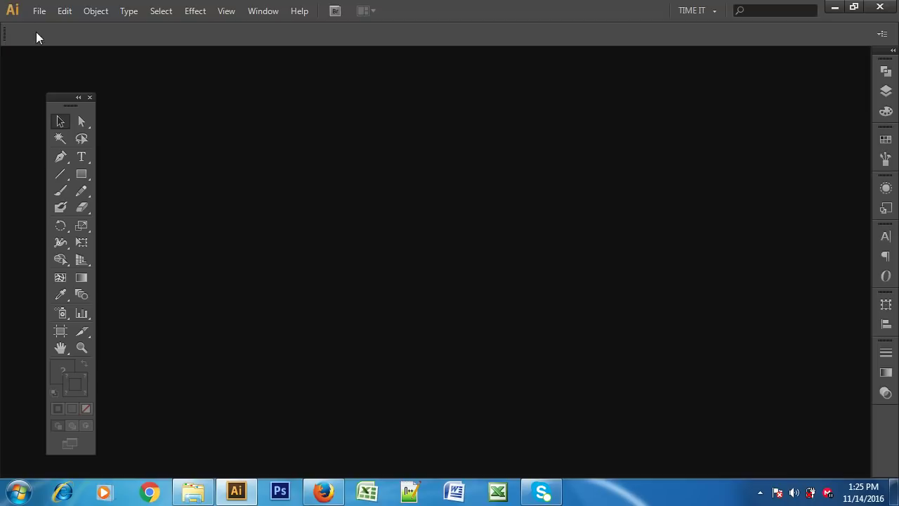
pyautogui.click(39, 12)
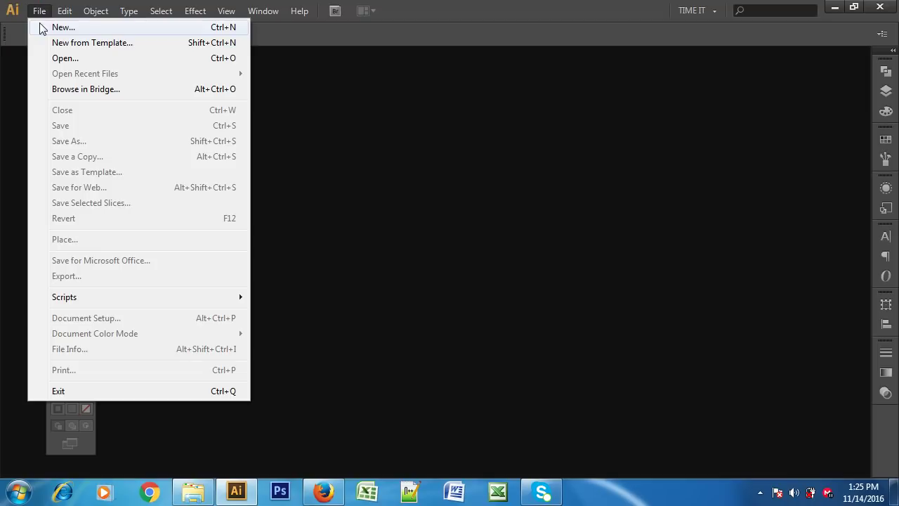
# Step: Start a new document with File > New and move its dialog up-left
pyautogui.click(209, 29)
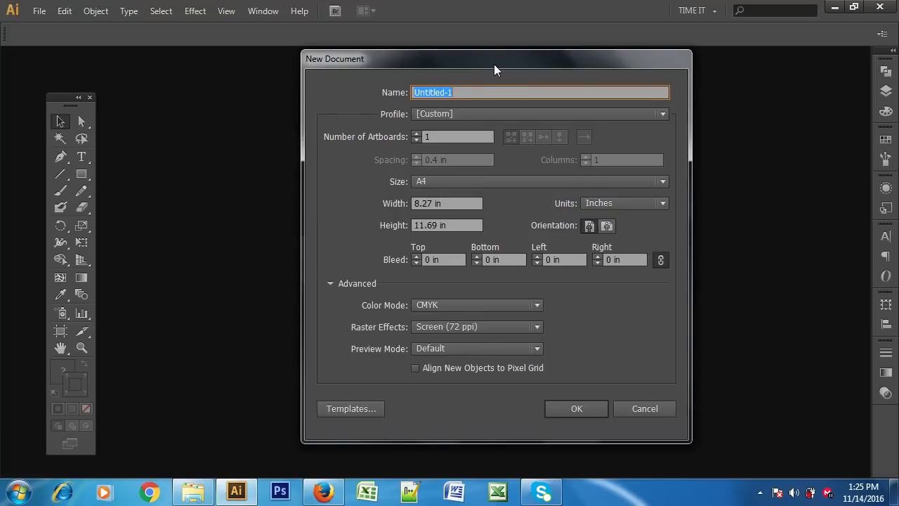
pyautogui.moveTo(494, 64)
pyautogui.mouseDown()
pyautogui.moveTo(418, 55)
pyautogui.moveTo(512, 71)
pyautogui.moveTo(436, 60)
pyautogui.moveTo(457, 53)
pyautogui.mouseUp()
# Step: Switch the New Document profile to Print: Letter, 612 × 792 pt, CMYK, 300 ppi
pyautogui.doubleClick(420, 80)
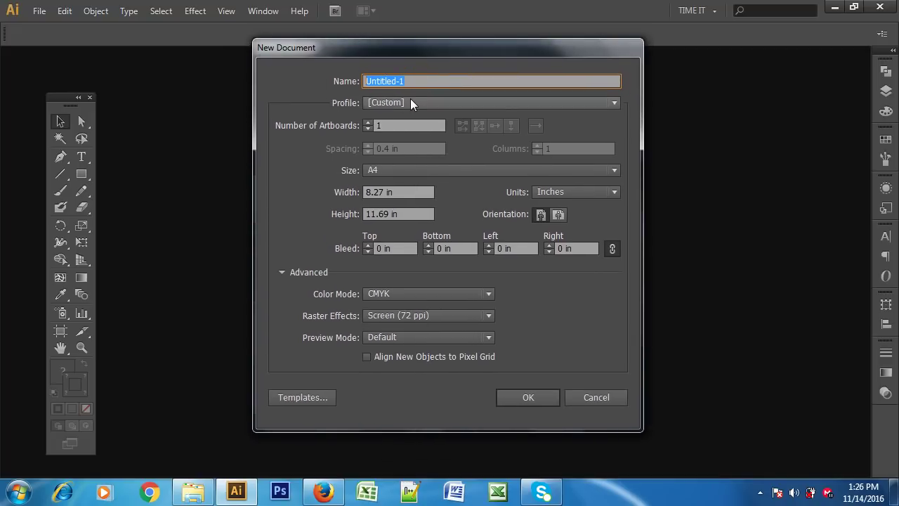
pyautogui.click(411, 103)
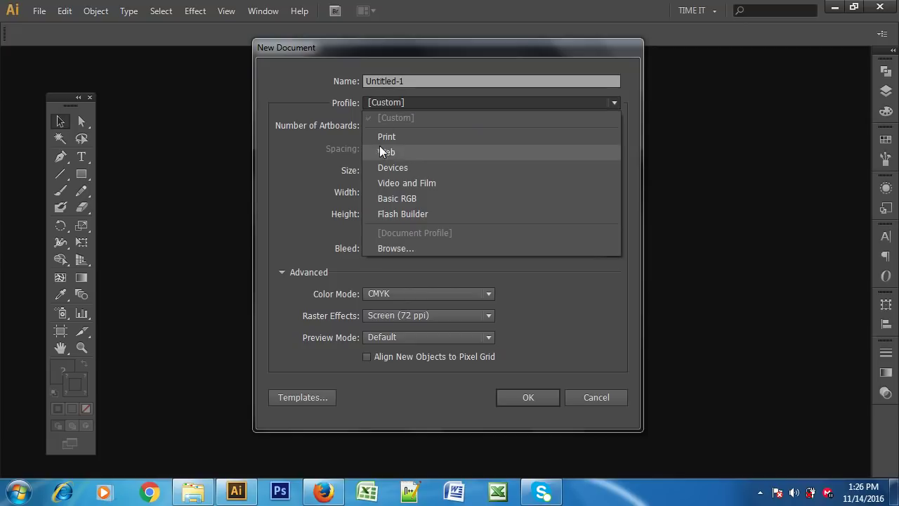
pyautogui.click(383, 168)
pyautogui.click(420, 106)
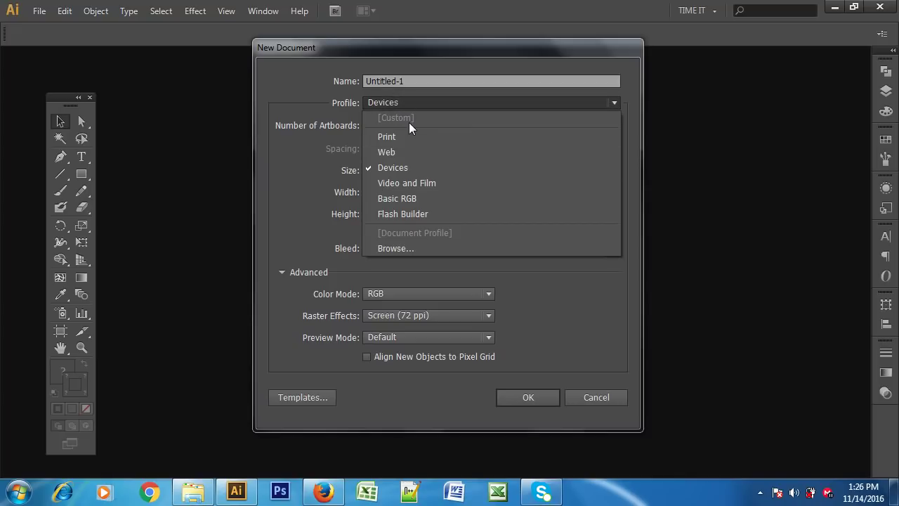
pyautogui.click(388, 137)
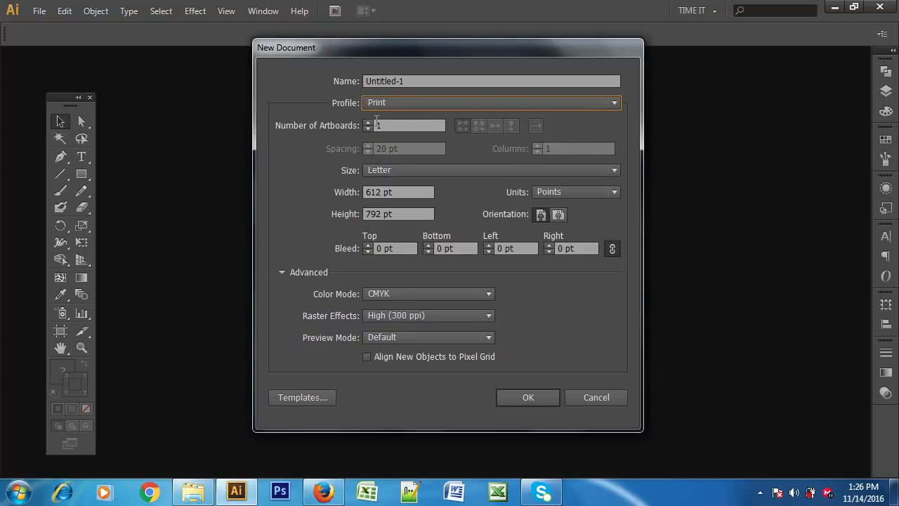
# Step: Keep Letter size and raise Number of Artboards to 6 (3 columns, 20 pt spacing)
pyautogui.click(386, 171)
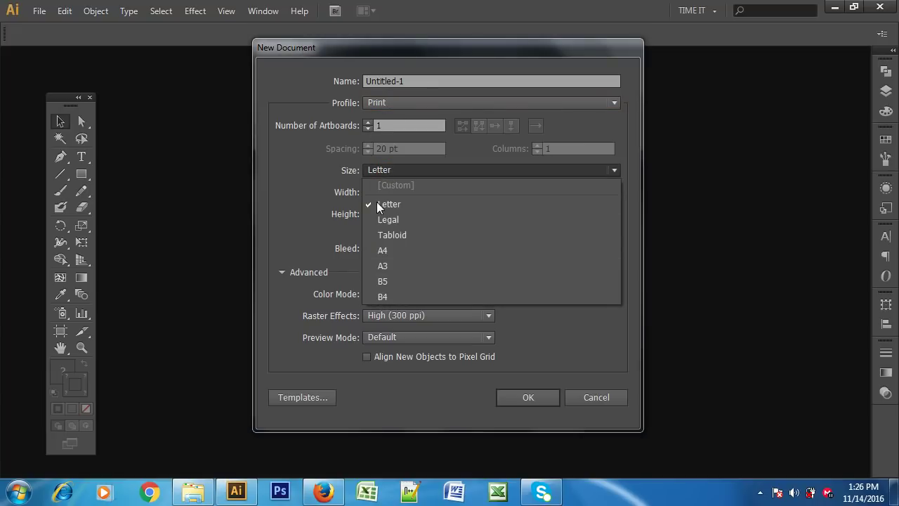
pyautogui.click(375, 169)
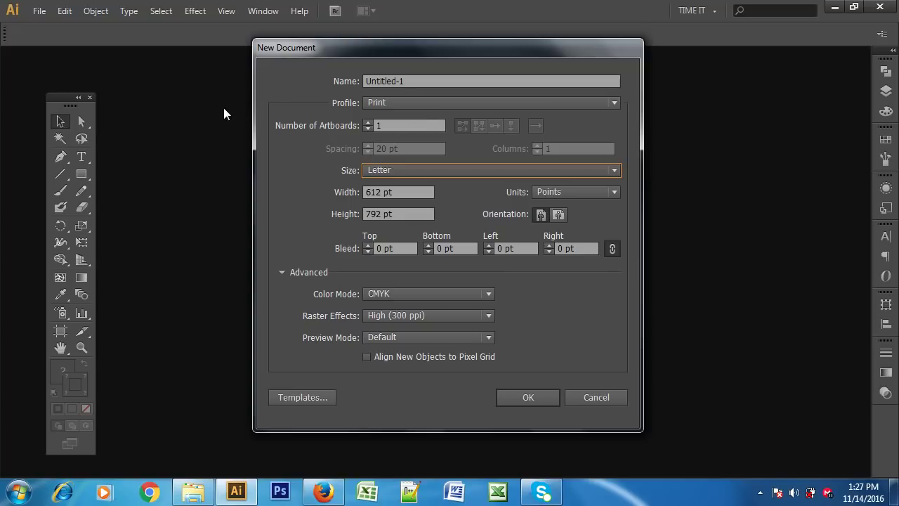
pyautogui.click(369, 122)
pyautogui.click(369, 123)
pyautogui.click(370, 123)
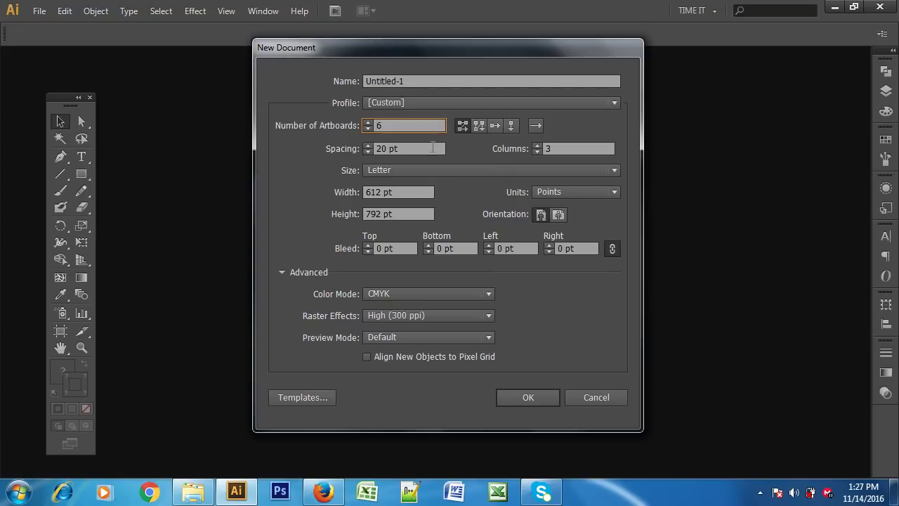
# Step: Create the six-artboard Letter document in a 3-by-2 grid, view all artboards, then close it
pyautogui.click(545, 398)
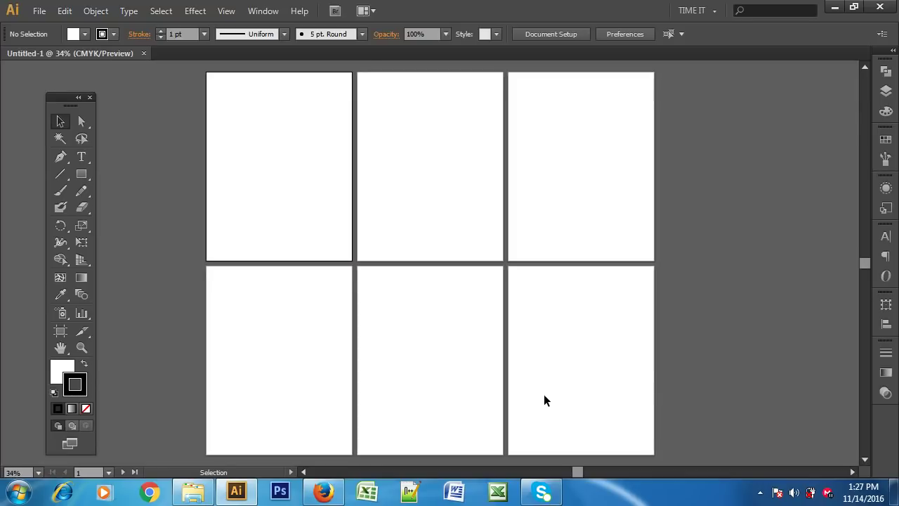
pyautogui.hotkey('ctrl', '-')
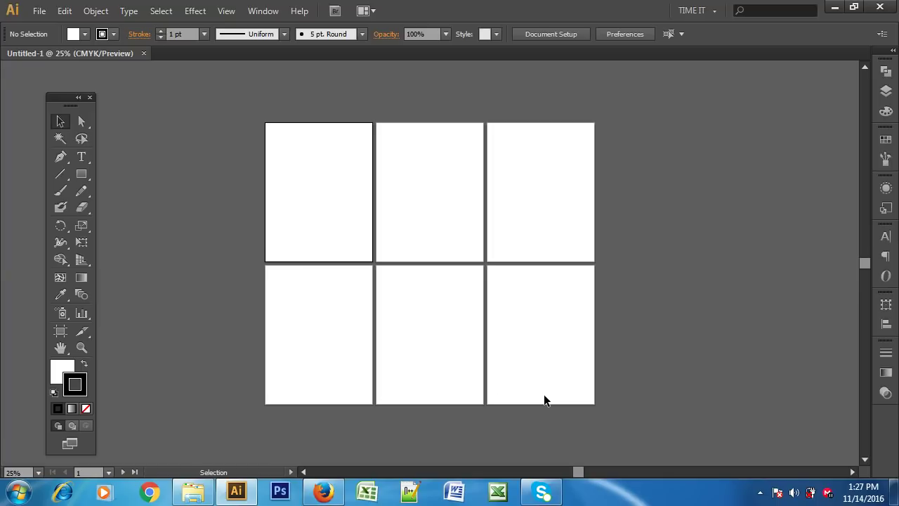
pyautogui.click(145, 53)
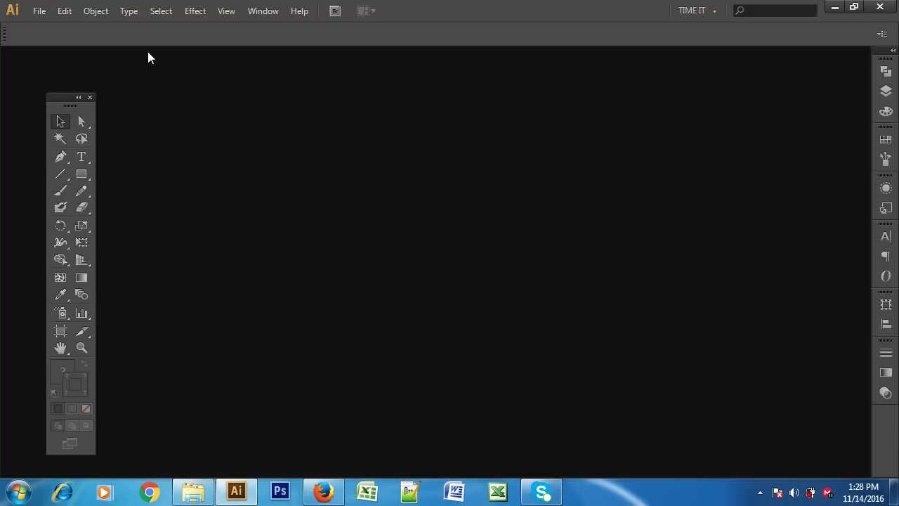
pyautogui.click(39, 11)
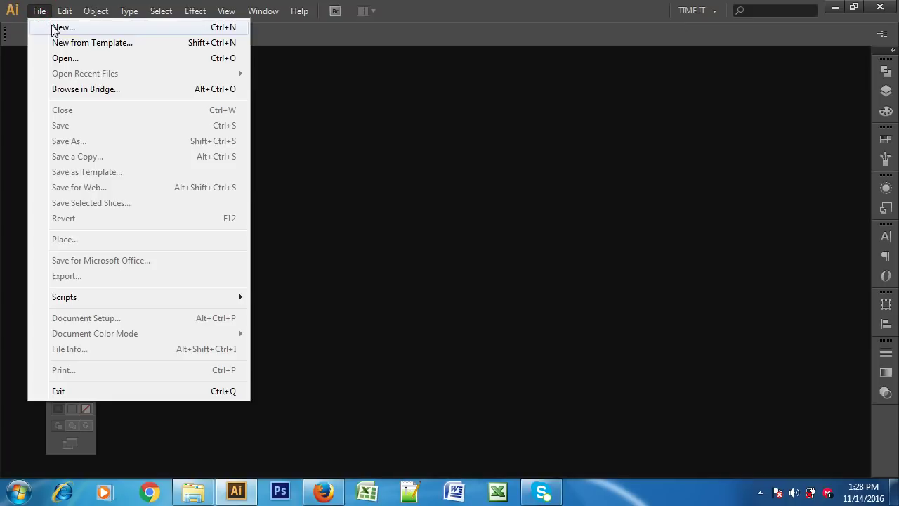
pyautogui.click(52, 28)
# Step: Create an unnamed document with 8 Letter artboards in 3 columns
pyautogui.press('BackSpace')
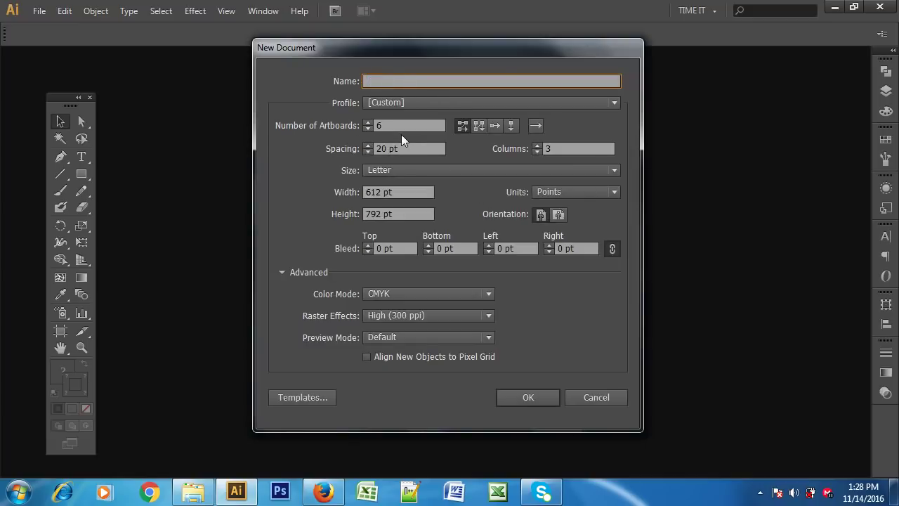
pyautogui.moveTo(450, 47); pyautogui.dragTo(417, 64)
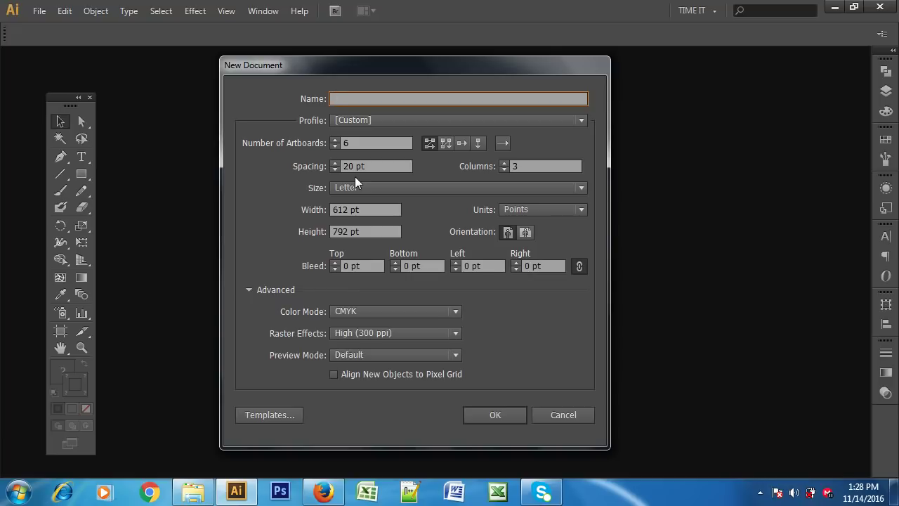
pyautogui.click(335, 145)
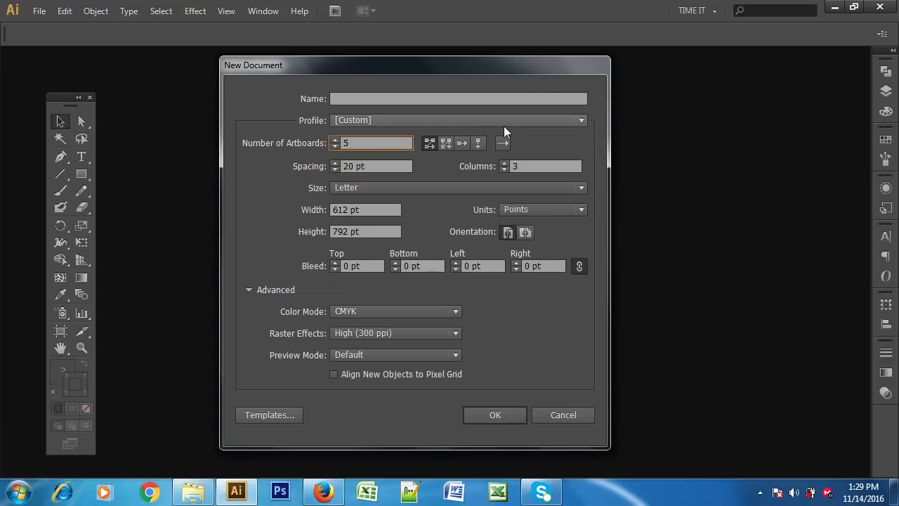
pyautogui.doubleClick(527, 166)
pyautogui.moveTo(418, 61); pyautogui.dragTo(446, 52)
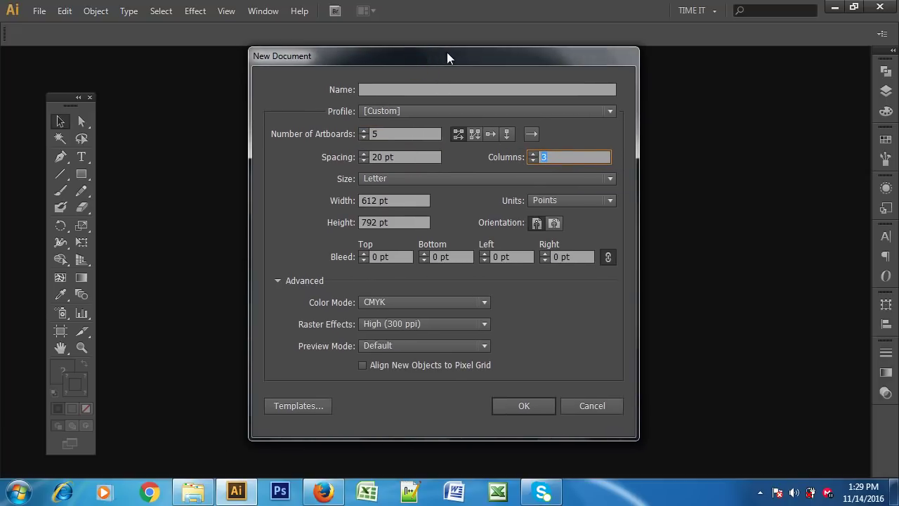
pyautogui.click(365, 130)
pyautogui.click(365, 130)
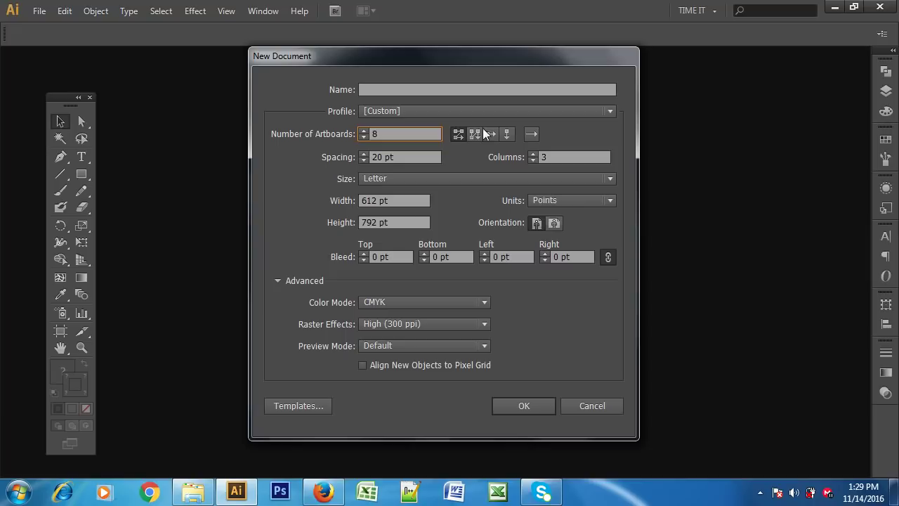
pyautogui.click(525, 407)
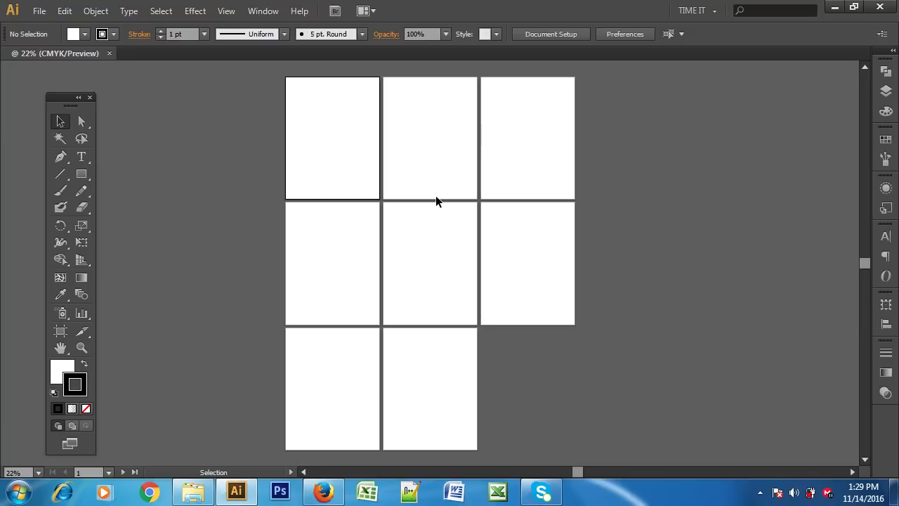
# Step: Step through artboards 1 to 6 of the eight-artboard document
pyautogui.click(423, 131)
pyautogui.click(532, 133)
pyautogui.click(314, 251)
pyautogui.click(422, 249)
pyautogui.click(542, 266)
pyautogui.click(574, 389)
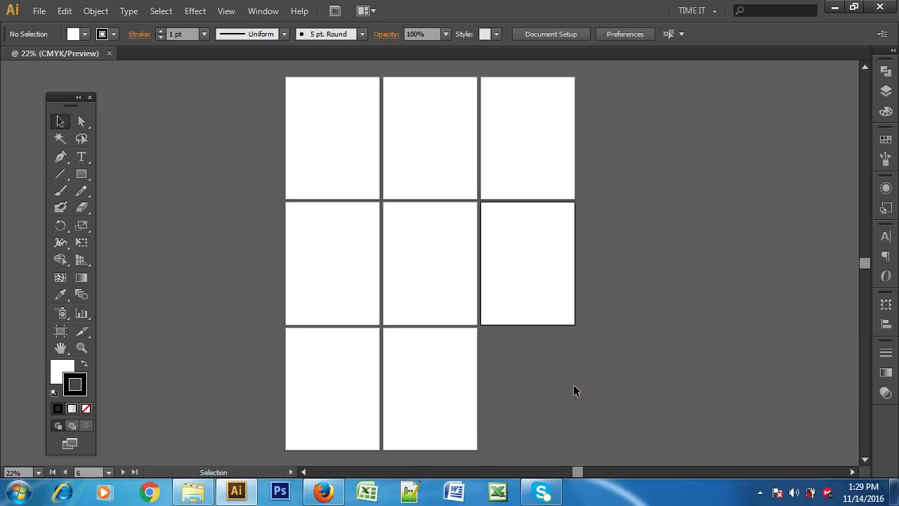
# Step: Close the eight-artboard document and bring up New Document settings for Untitled-3
pyautogui.click(109, 53)
pyautogui.click(36, 12)
pyautogui.click(55, 26)
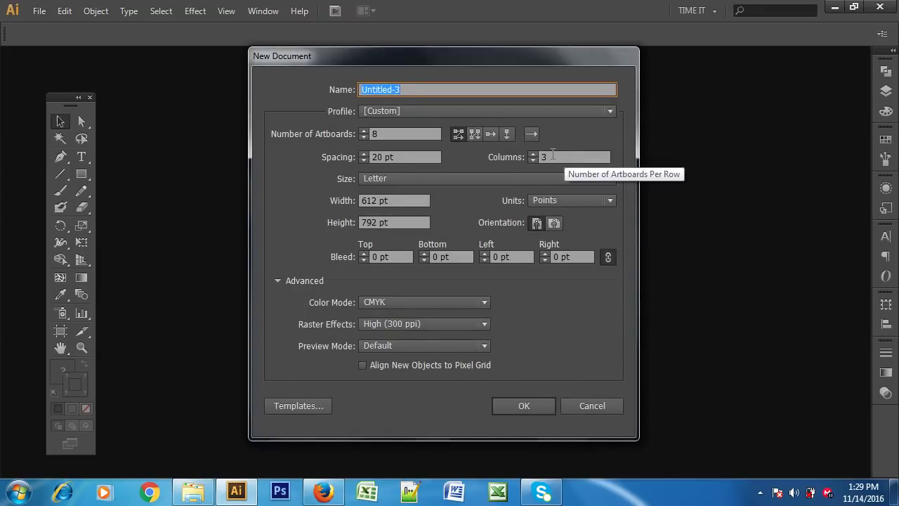
# Step: Create Untitled-3 with 8 artboards in a Grid by Column layout of 3 rows
pyautogui.click(475, 134)
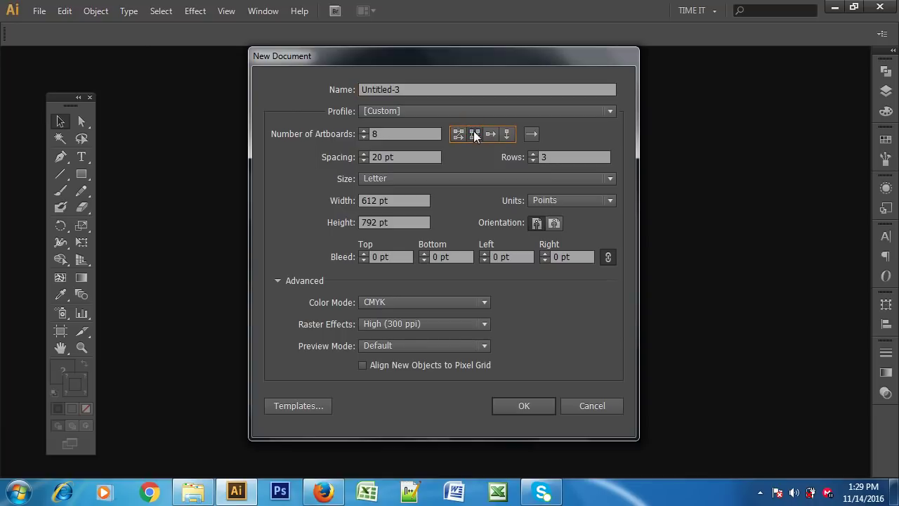
pyautogui.click(532, 403)
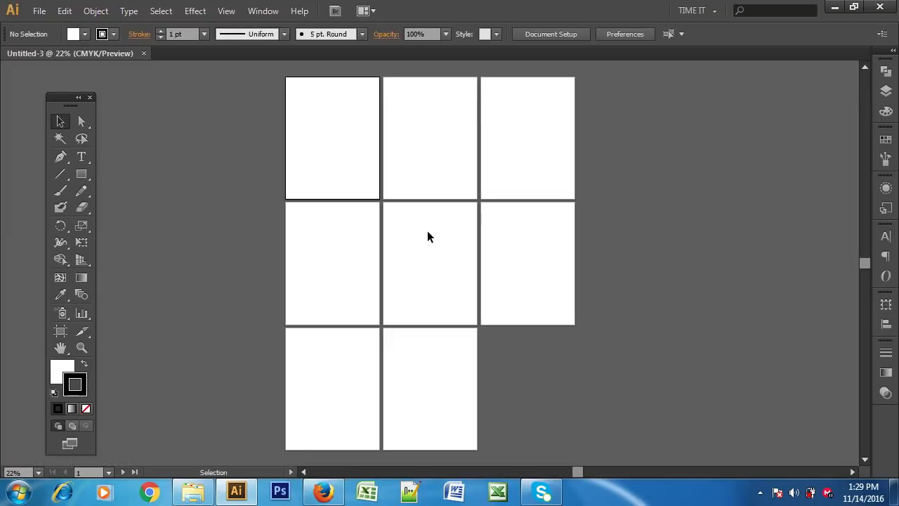
pyautogui.click(335, 126)
pyautogui.click(349, 257)
# Step: Click through the artboards to check their column-wise order, then close Untitled-3
pyautogui.click(333, 369)
pyautogui.click(408, 168)
pyautogui.click(408, 272)
pyautogui.click(430, 367)
pyautogui.click(522, 127)
pyautogui.click(516, 246)
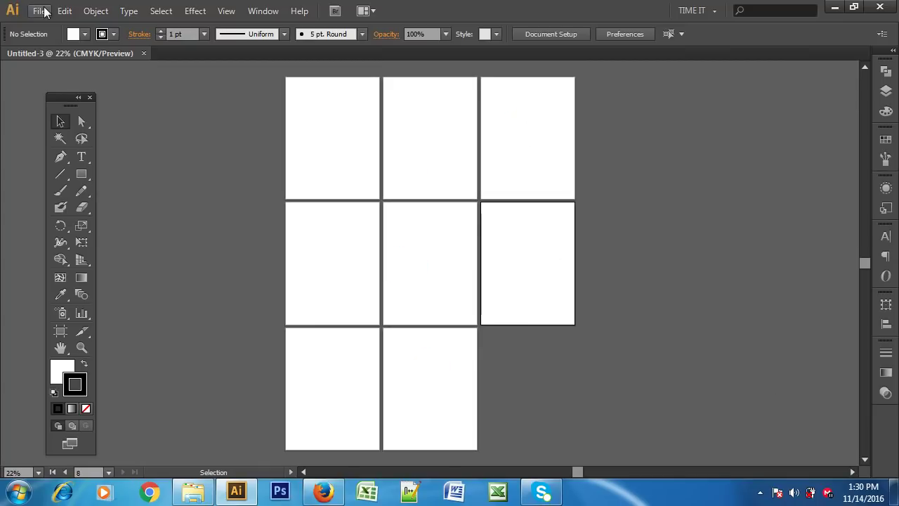
pyautogui.click(144, 53)
# Step: Create a new document with its 8 artboards arranged in a single row
pyautogui.click(39, 10)
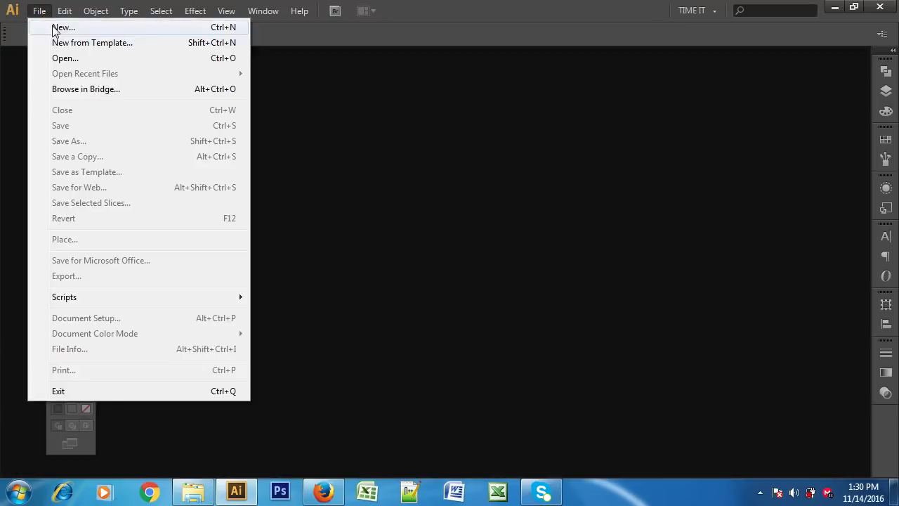
pyautogui.click(57, 27)
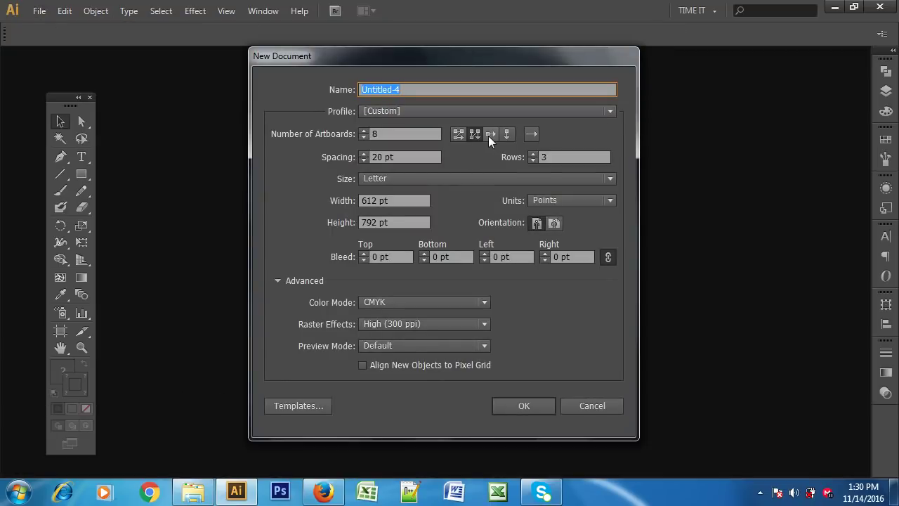
pyautogui.click(490, 134)
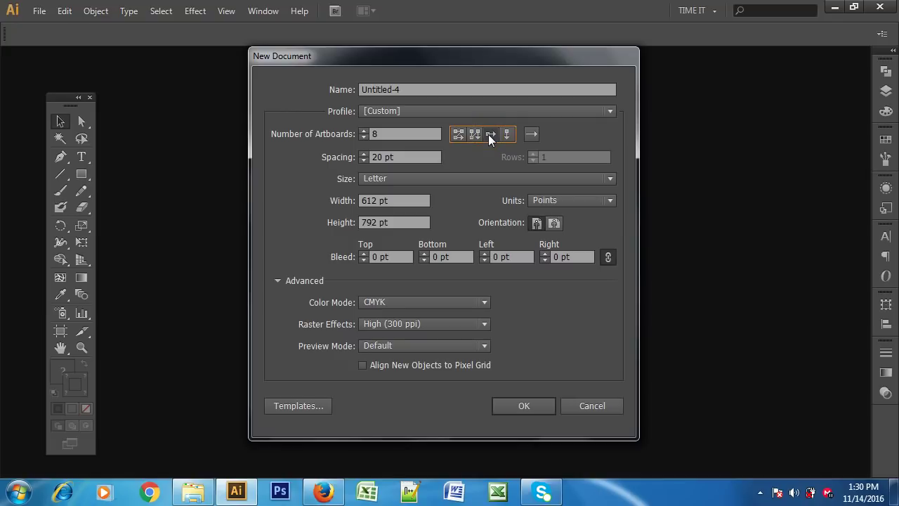
pyautogui.click(523, 406)
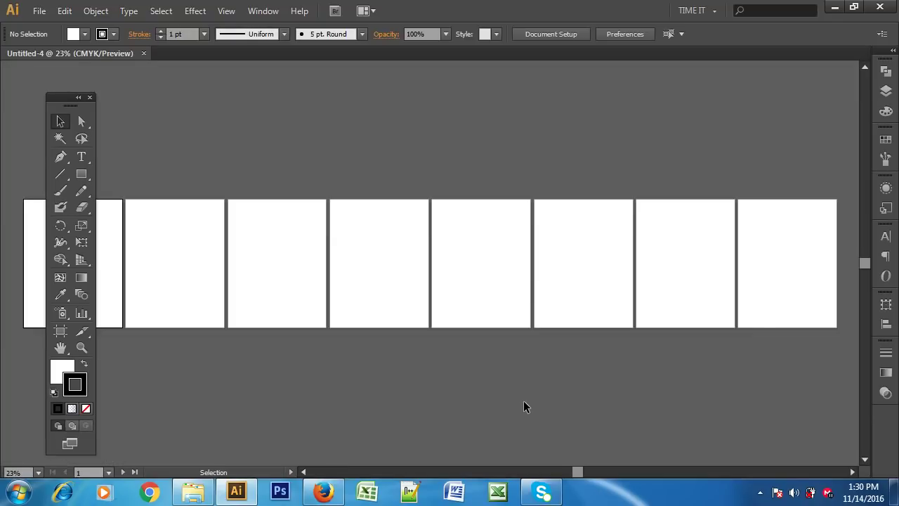
# Step: Close the row document and create one with 8 artboards stacked in one column
pyautogui.click(145, 53)
pyautogui.click(37, 12)
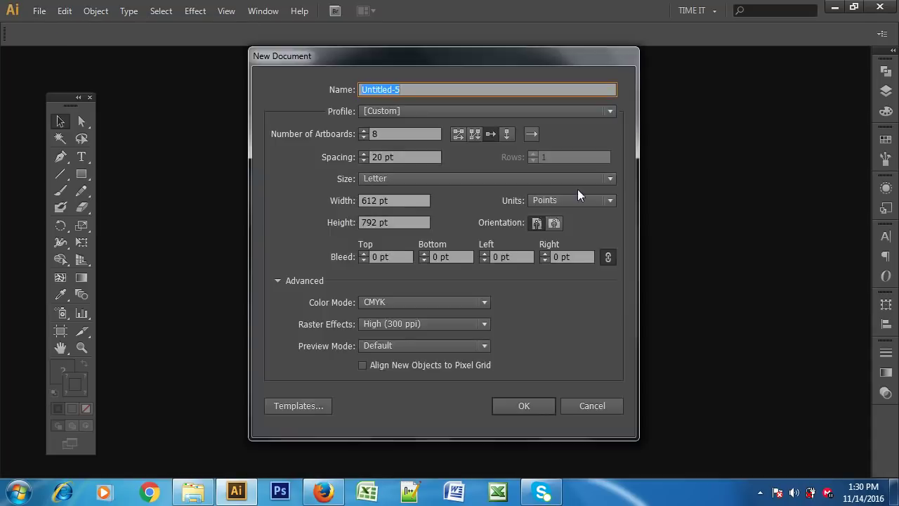
pyautogui.click(507, 136)
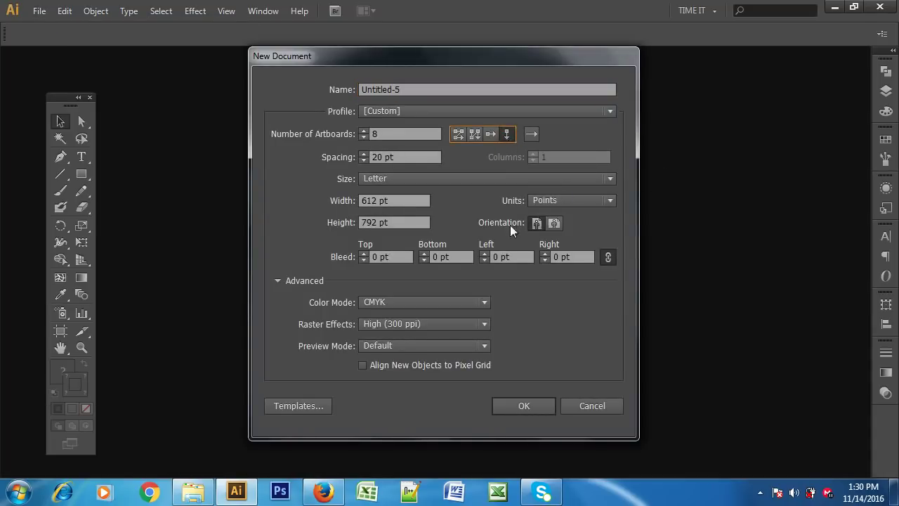
pyautogui.click(518, 403)
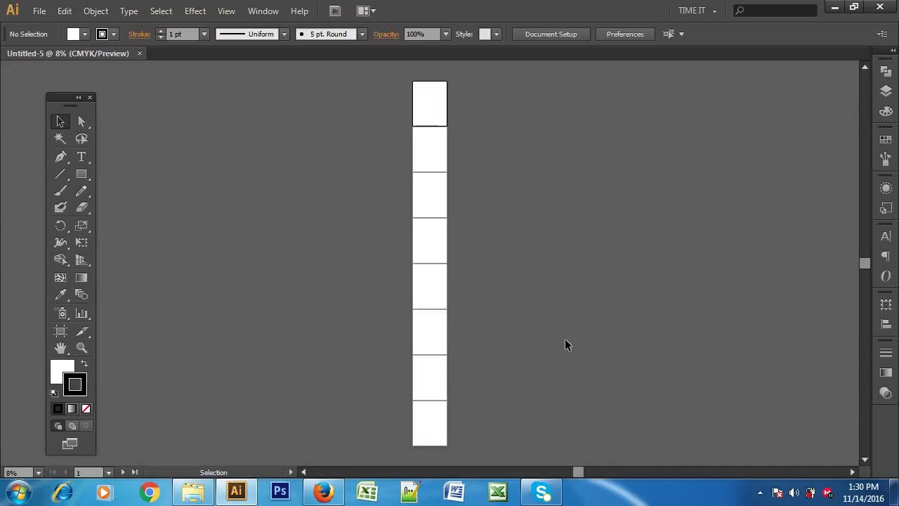
pyautogui.scroll(-1, 589, 276)
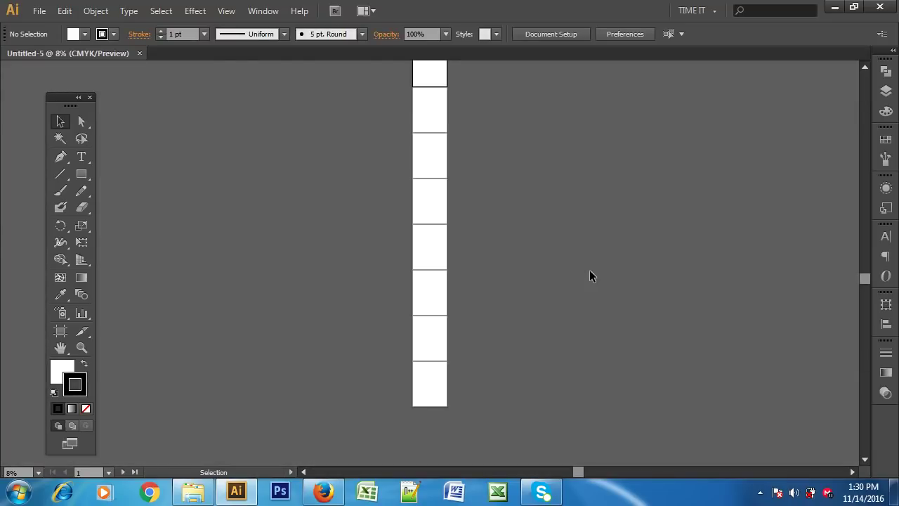
pyautogui.scroll(5, 589, 276)
pyautogui.scroll(-5, 207, 111)
# Step: Close the single-column document and start another new document
pyautogui.click(143, 53)
pyautogui.click(35, 12)
pyautogui.click(73, 34)
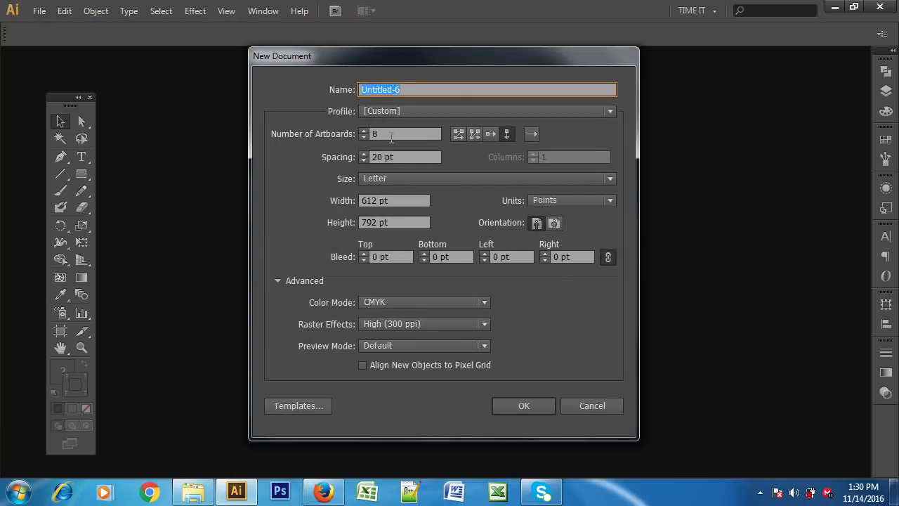
# Step: Create 8 artboards in a three-row Grid by Row layout with 31 pt spacing, then close it
pyautogui.click(473, 133)
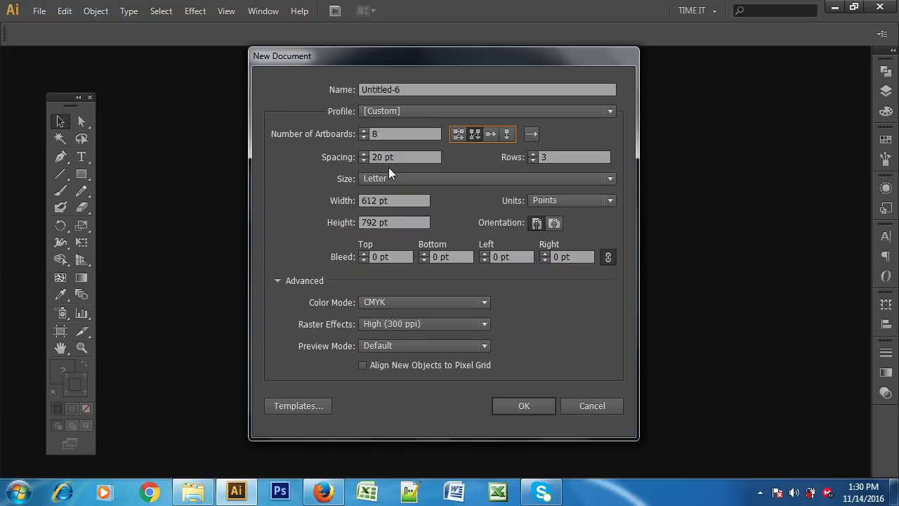
pyautogui.click(364, 153)
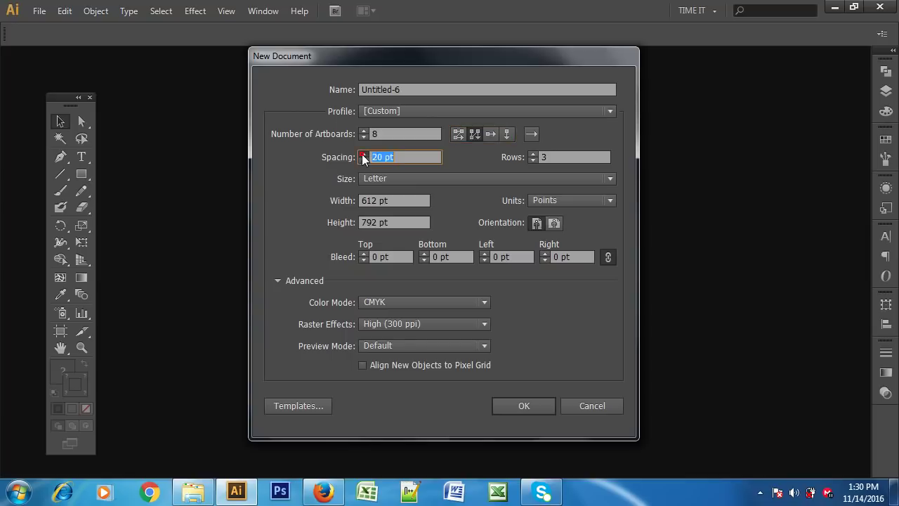
pyautogui.click(364, 154)
pyautogui.click(364, 154)
pyautogui.click(537, 406)
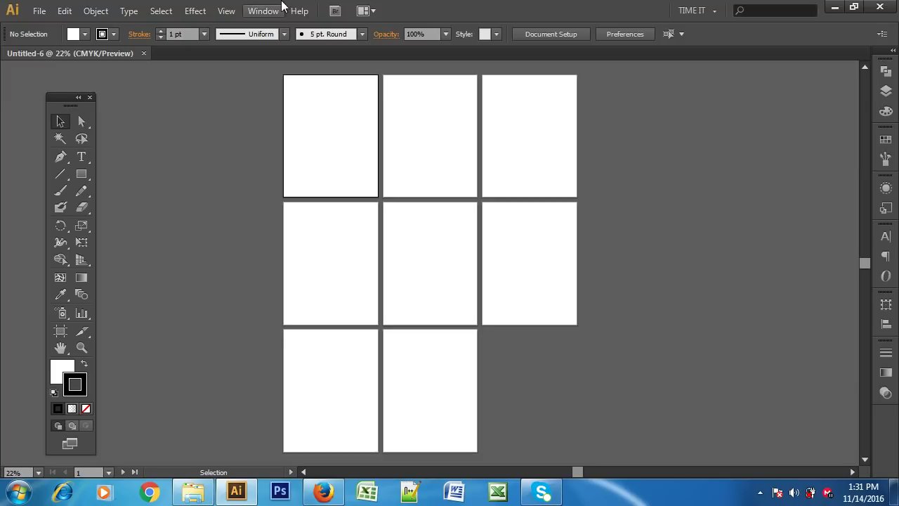
pyautogui.click(144, 54)
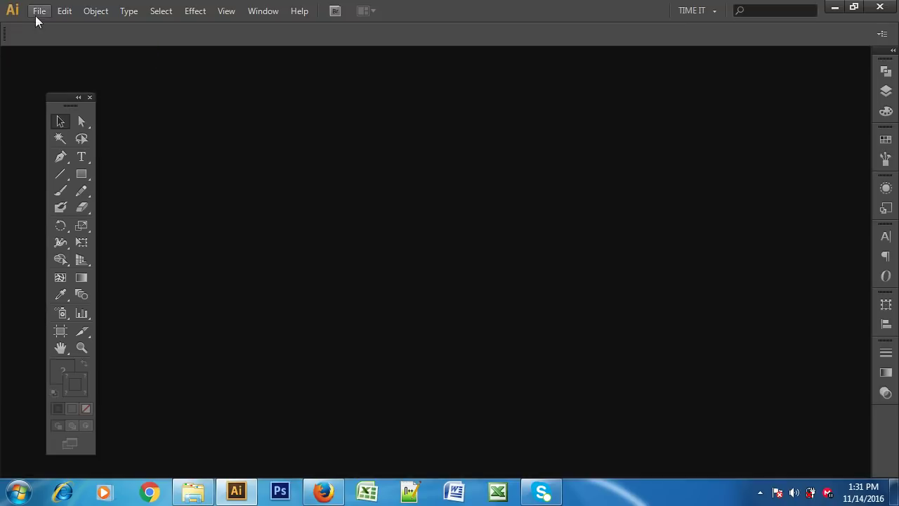
# Step: Start a new document and change its size from Letter to A4 (595.28 × 841.89 pt)
pyautogui.click(39, 12)
pyautogui.click(54, 26)
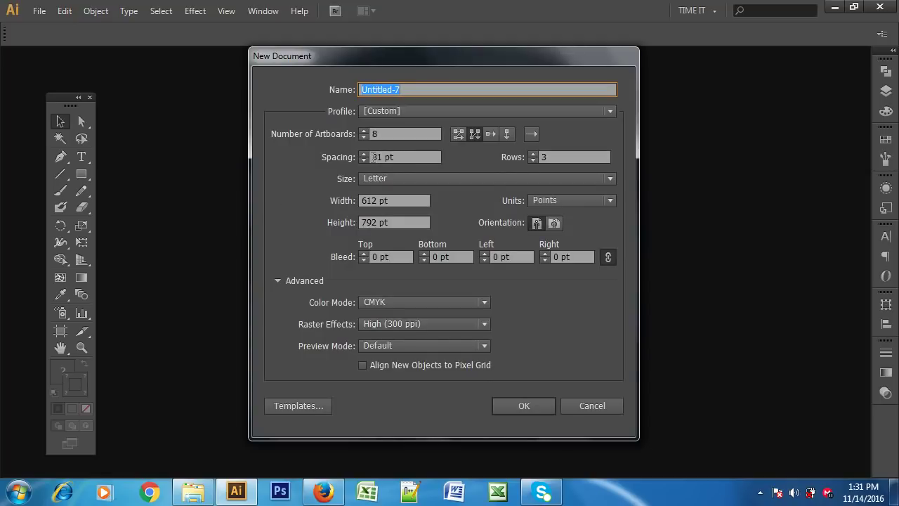
pyautogui.click(398, 179)
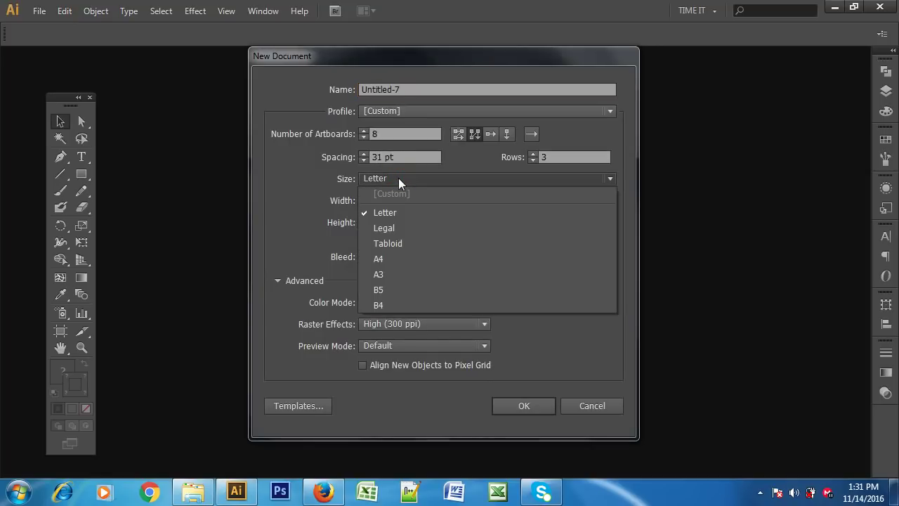
pyautogui.click(398, 178)
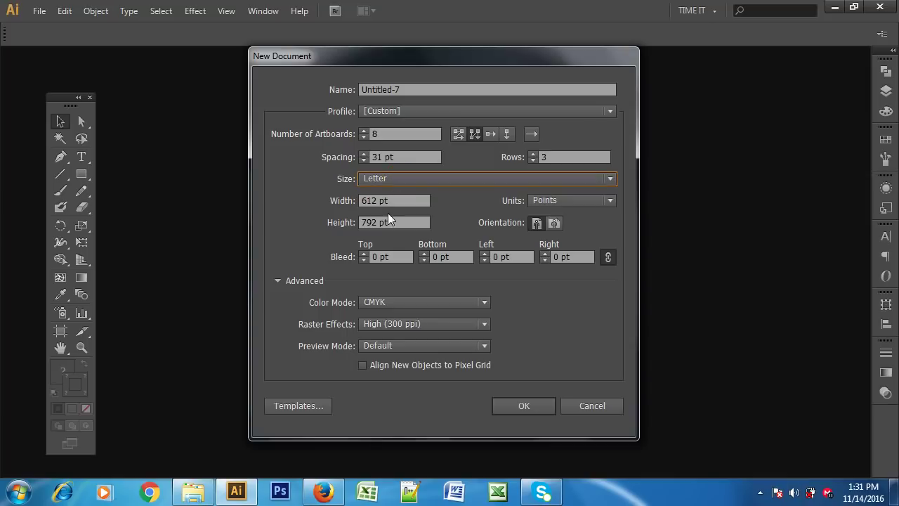
pyautogui.click(397, 180)
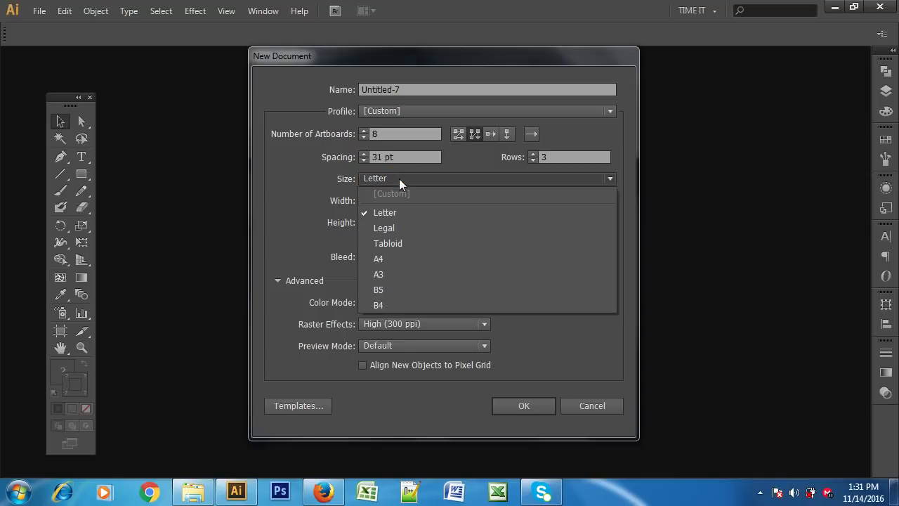
pyautogui.click(392, 260)
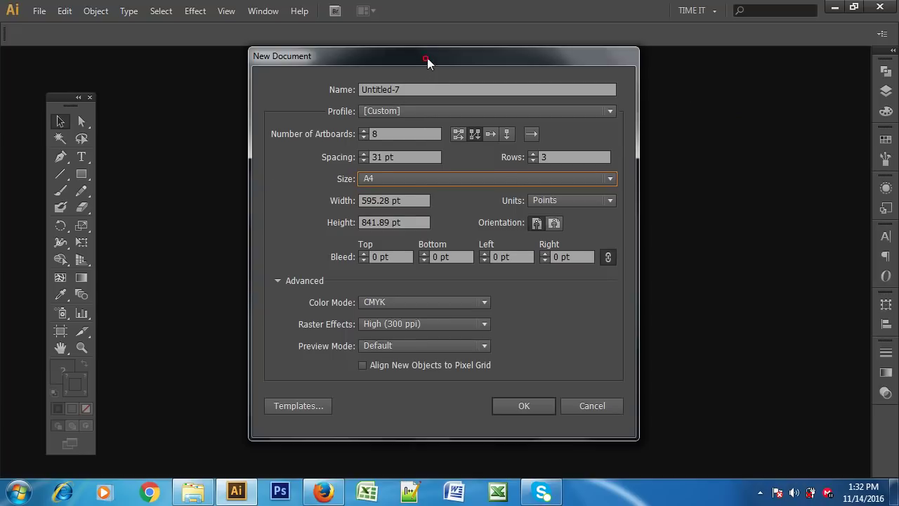
pyautogui.moveTo(427, 60); pyautogui.dragTo(463, 58)
pyautogui.click(430, 177)
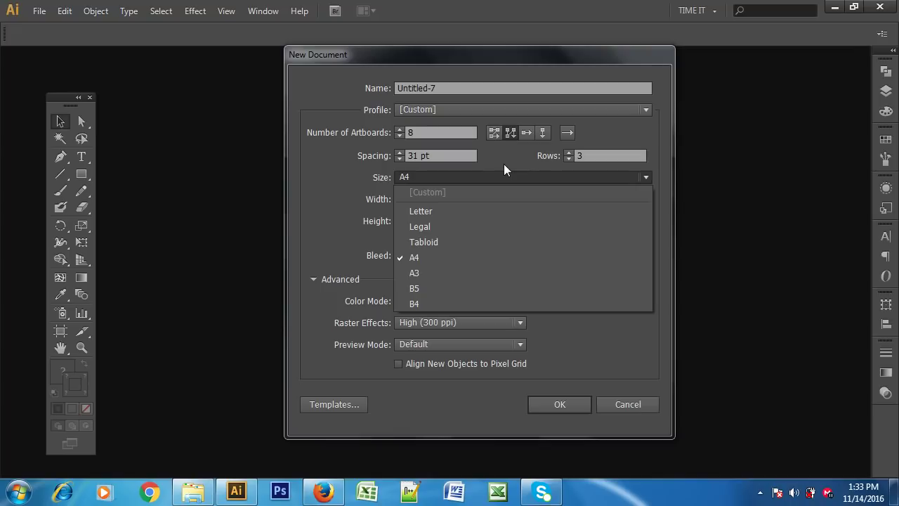
# Step: Close the Size list keeping A4 and open the Units dropdown
pyautogui.click(655, 168)
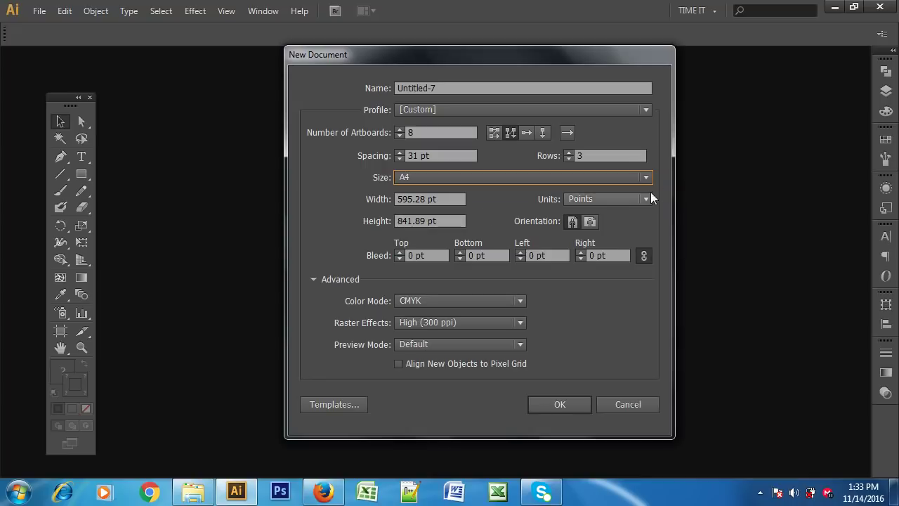
pyautogui.click(619, 201)
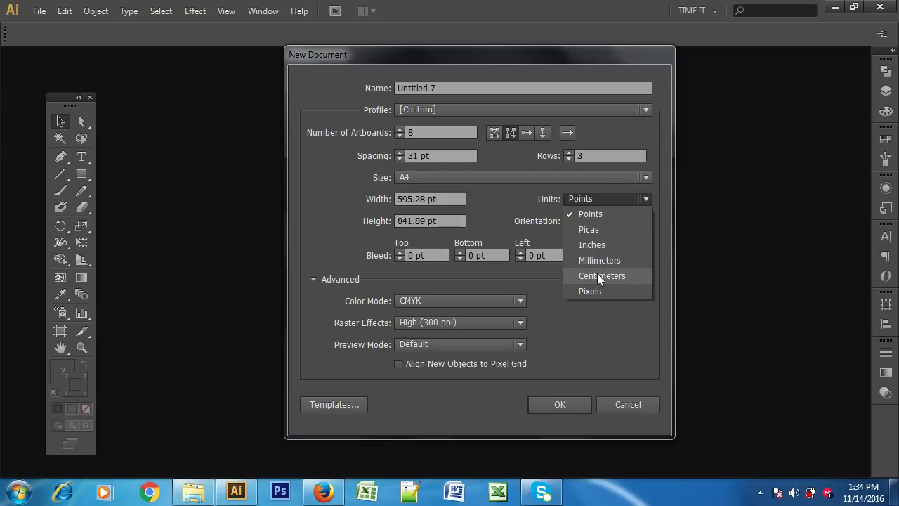
# Step: Create the A4 document in inches with 1 artboard in portrait orientation
pyautogui.click(600, 242)
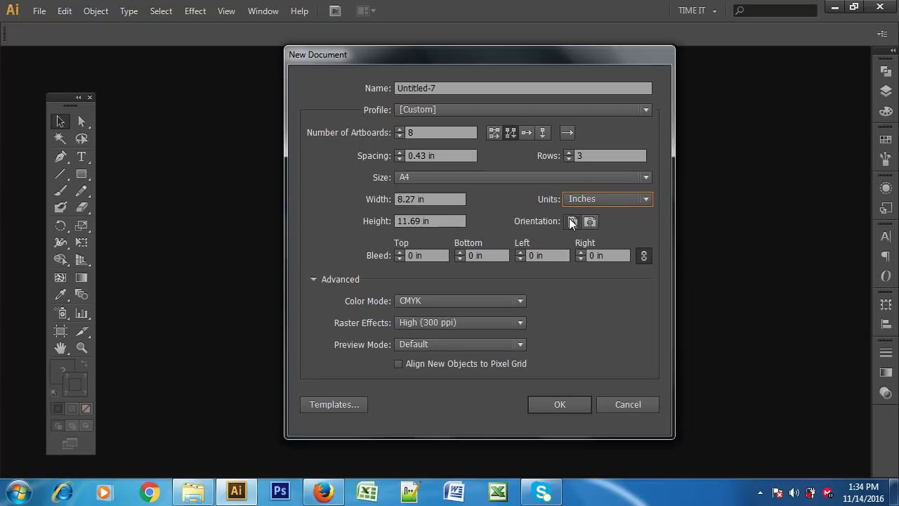
pyautogui.doubleClick(421, 134)
pyautogui.write('1')
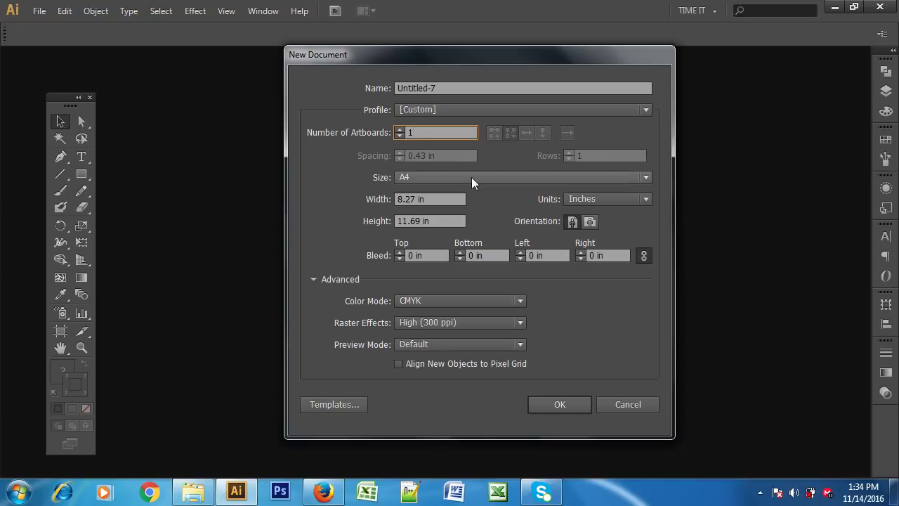
pyautogui.click(573, 222)
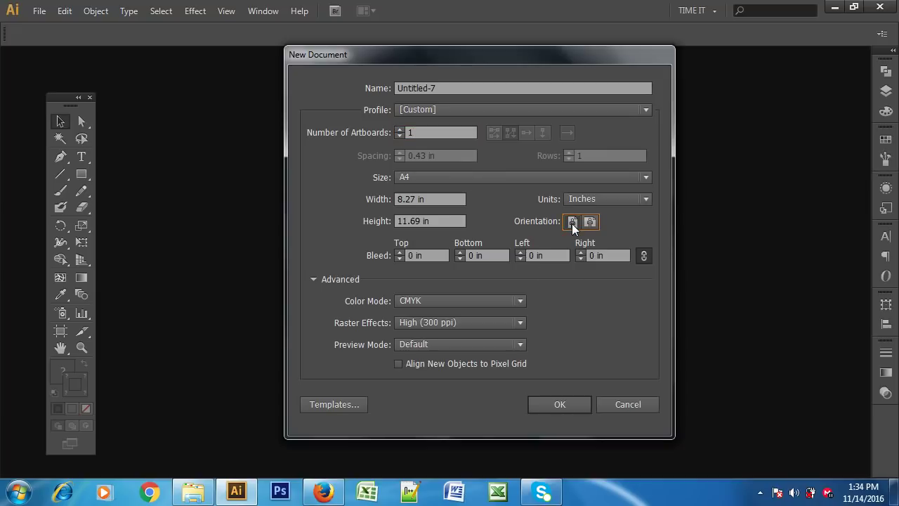
pyautogui.click(566, 402)
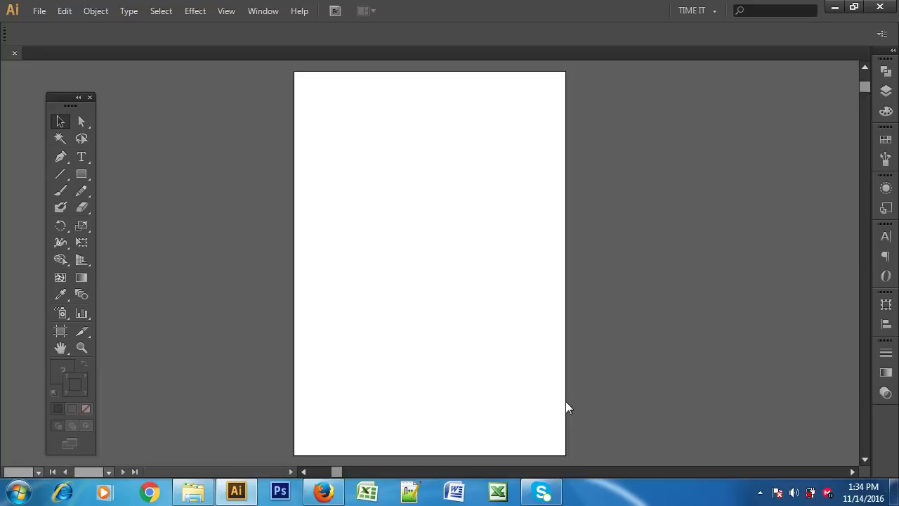
# Step: Zoom out and close Untitled-7, then start another new document
pyautogui.hotkey('ctrl', '-')
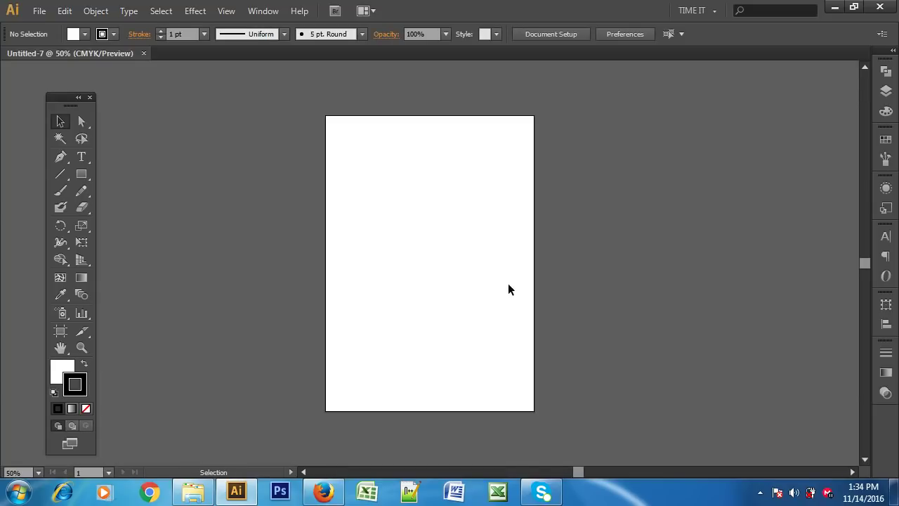
pyautogui.click(144, 54)
pyautogui.click(40, 11)
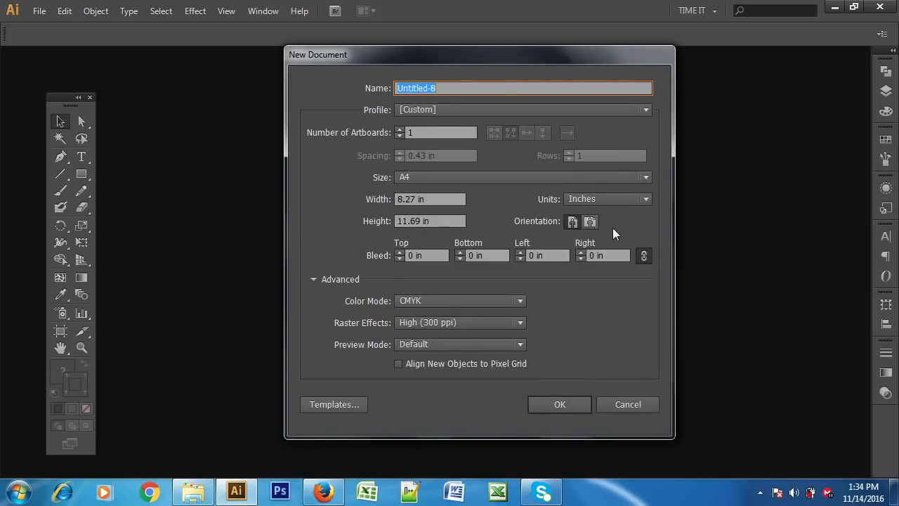
# Step: Create the landscape A4 document Untitled-8 at 11.69 × 8.27 in and zoom out
pyautogui.click(590, 222)
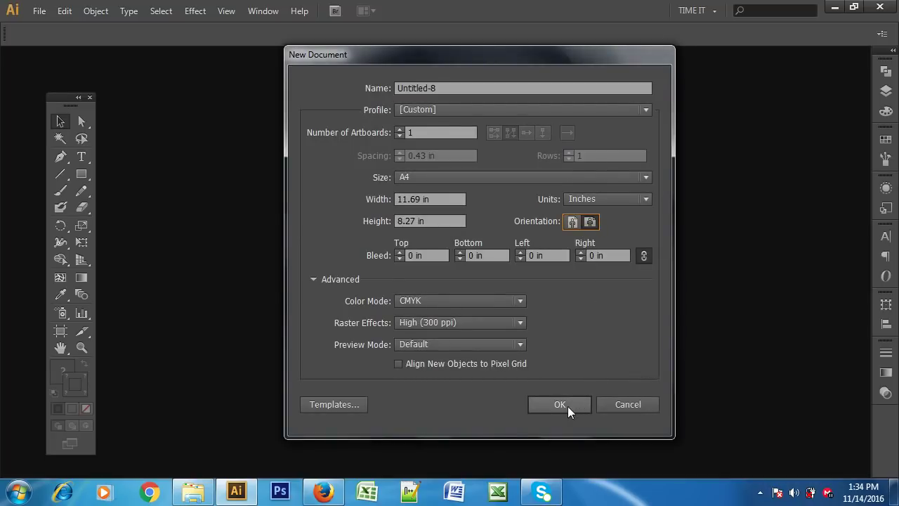
pyautogui.click(568, 406)
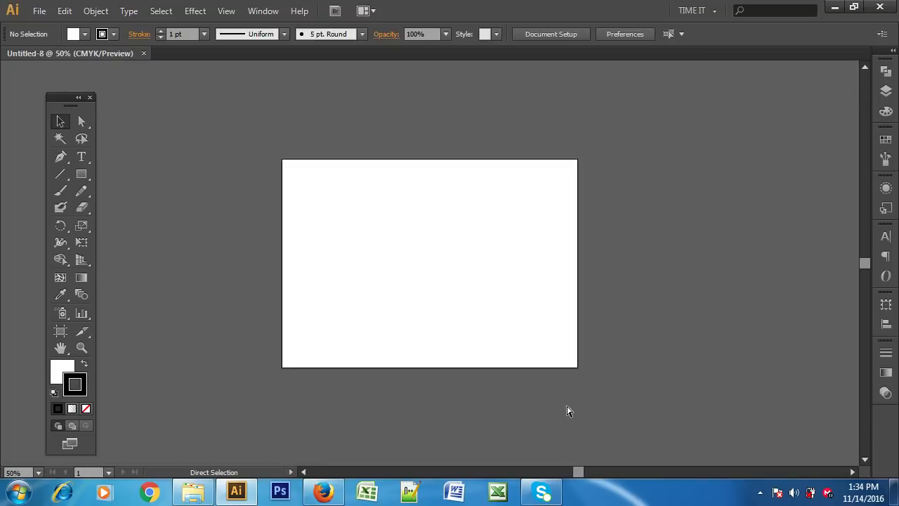
pyautogui.hotkey('ctrl', '-')
pyautogui.hotkey('ctrl', '-')
pyautogui.click(761, 493)
pyautogui.click(686, 307)
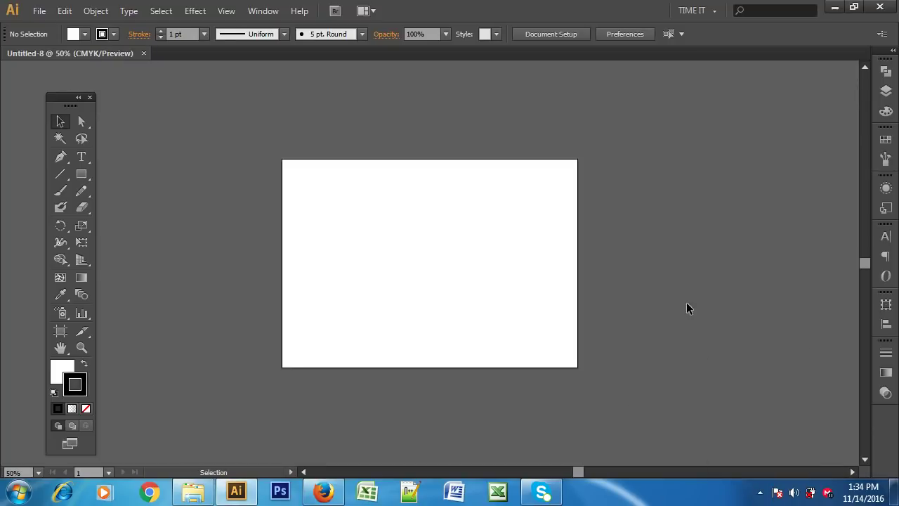
# Step: Close the landscape Untitled-8 document so the workspace is empty
pyautogui.click(144, 54)
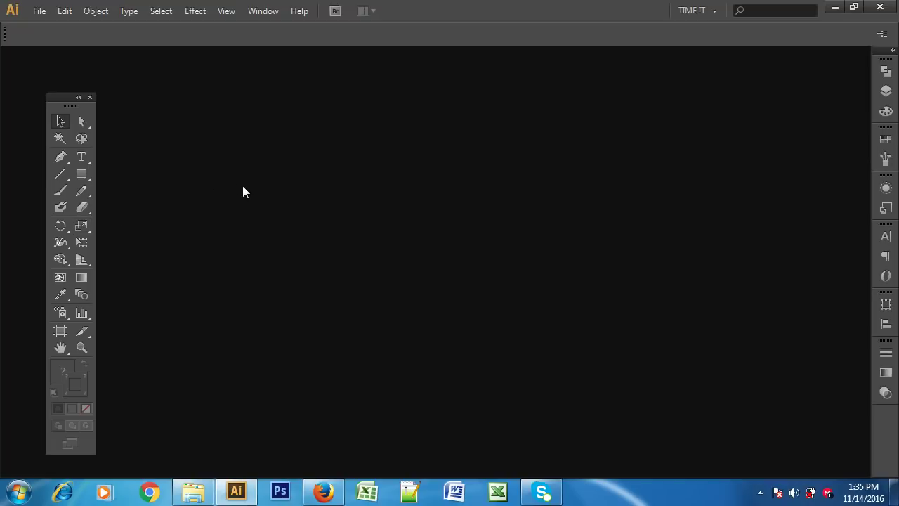
# Step: Start a new A4 document (8.27 × 11.69 in) with linked bleed fields in portrait orientation
pyautogui.click(39, 10)
pyautogui.click(51, 27)
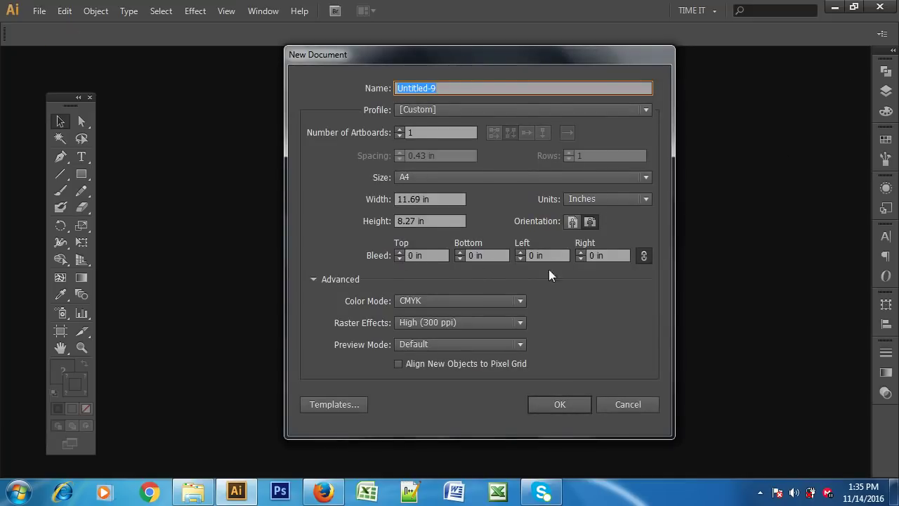
pyautogui.click(644, 256)
pyautogui.moveTo(478, 55); pyautogui.dragTo(461, 73)
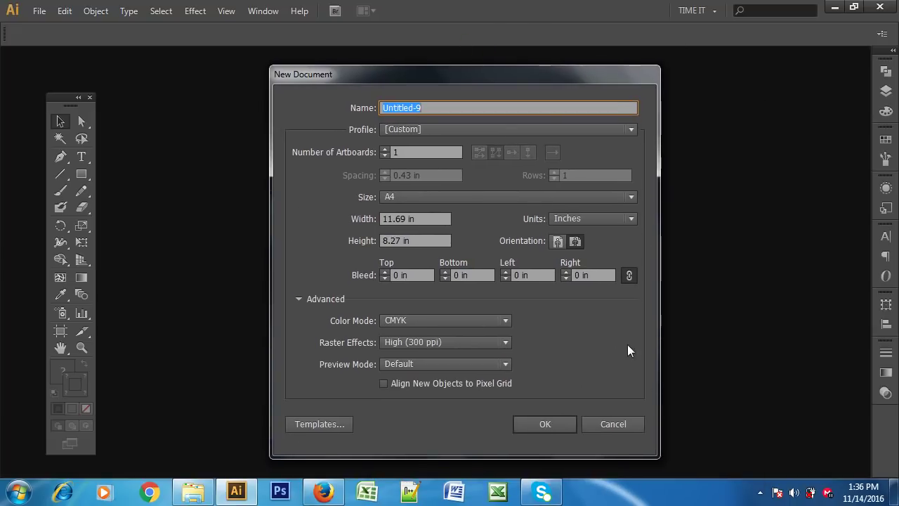
pyautogui.click(558, 241)
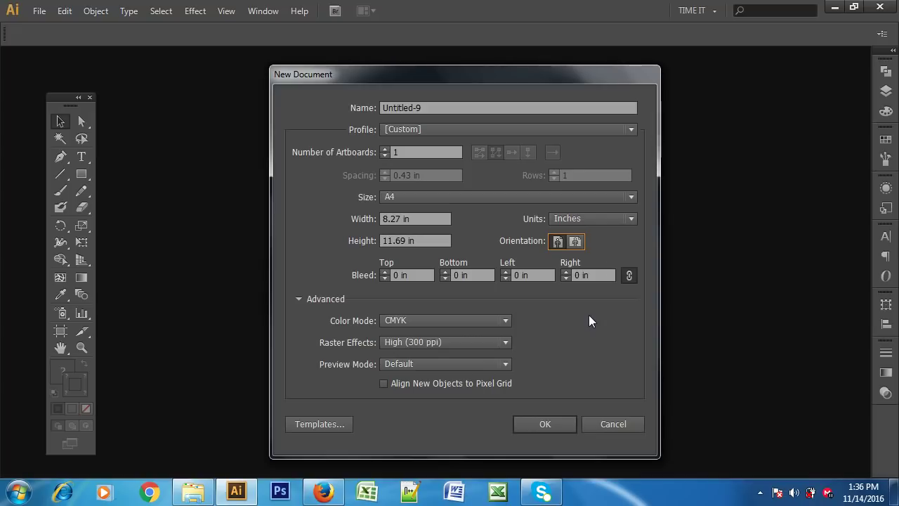
pyautogui.moveTo(512, 72)
pyautogui.mouseDown()
pyautogui.moveTo(530, 75)
pyautogui.moveTo(522, 64)
pyautogui.mouseUp()
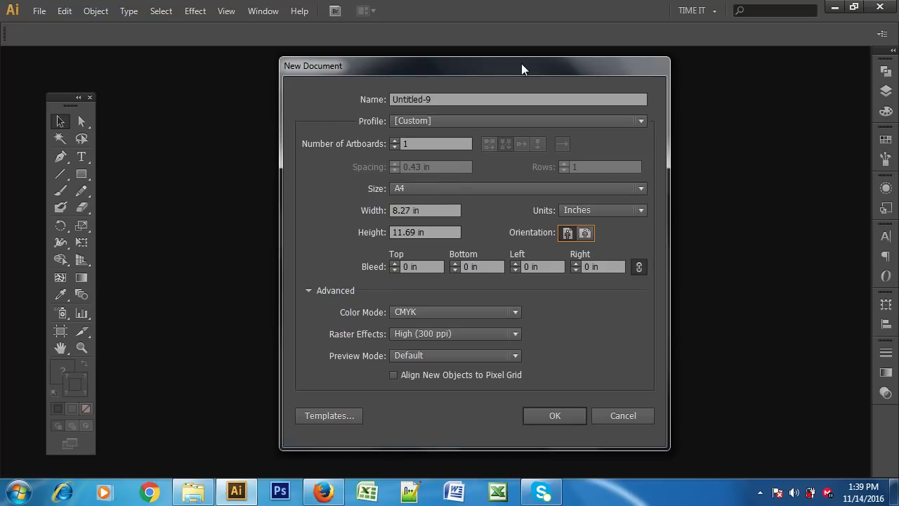
# Step: Raise the bleed to 0.25 in, enter 2 as the top bleed, and create Untitled-9
pyautogui.click(396, 262)
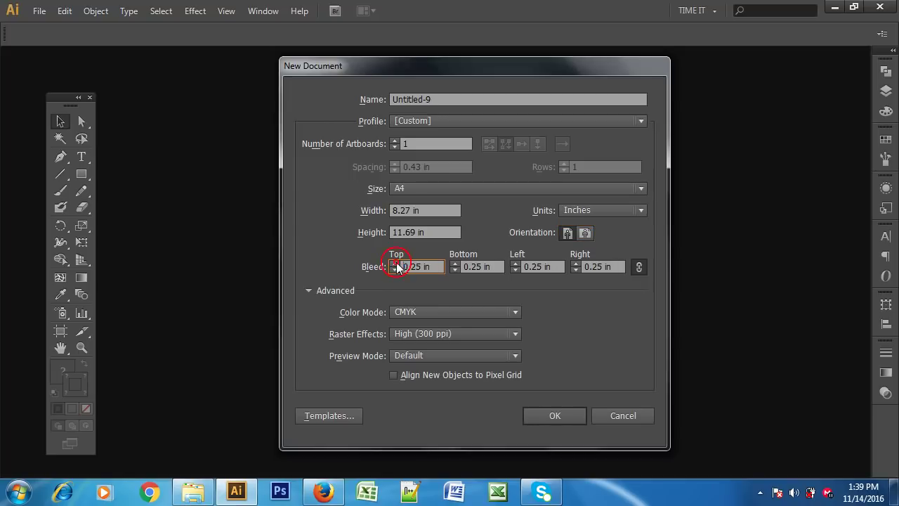
pyautogui.moveTo(423, 267); pyautogui.dragTo(345, 265)
pyautogui.write('1')
pyautogui.press('BackSpace')
pyautogui.write('2')
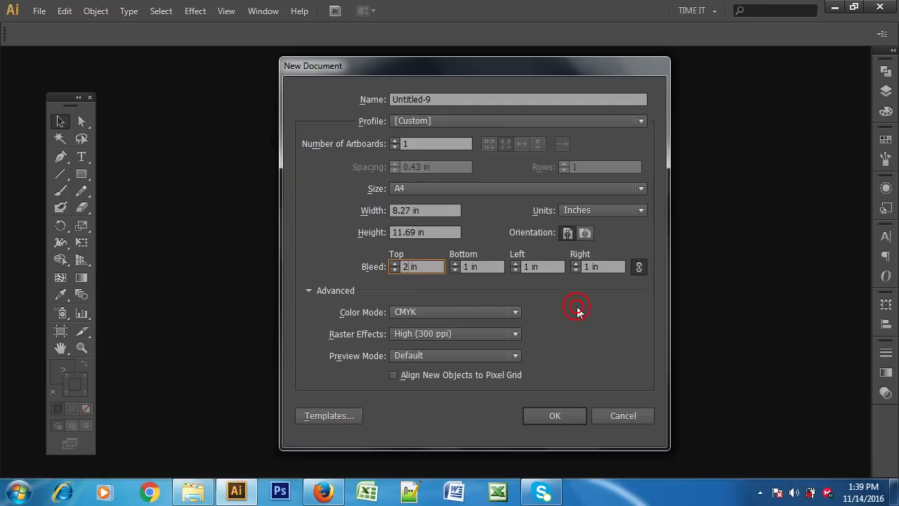
pyautogui.press('Return')
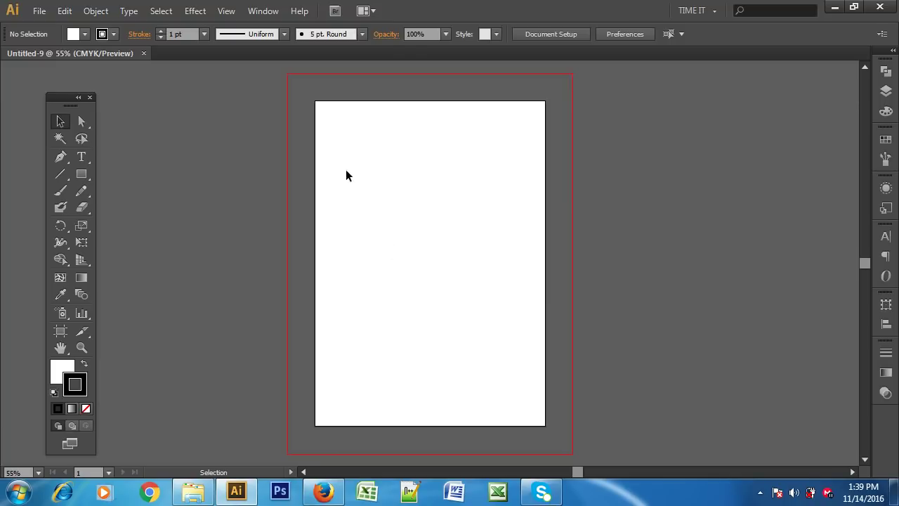
# Step: Draw a yellow-filled rectangle covering the entire A4 page of Untitled-9
pyautogui.click(82, 174)
pyautogui.moveTo(316, 101)
pyautogui.mouseDown()
pyautogui.moveTo(403, 200)
pyautogui.moveTo(542, 426)
pyautogui.mouseUp()
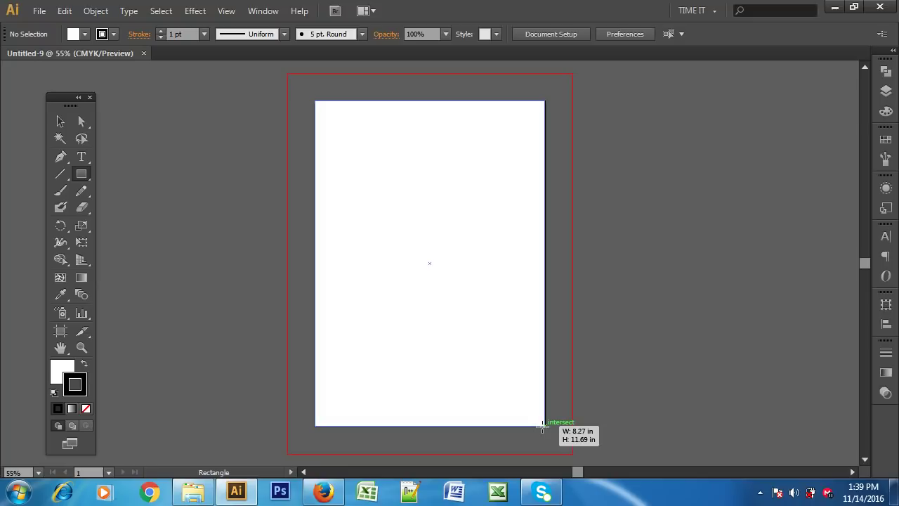
pyautogui.moveTo(542, 426); pyautogui.dragTo(542, 426)
pyautogui.click(84, 33)
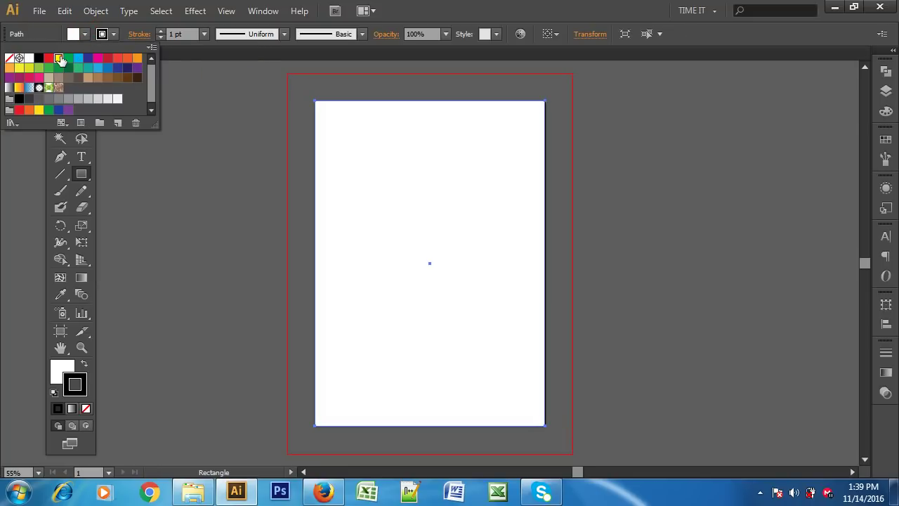
pyautogui.click(59, 58)
pyautogui.click(60, 121)
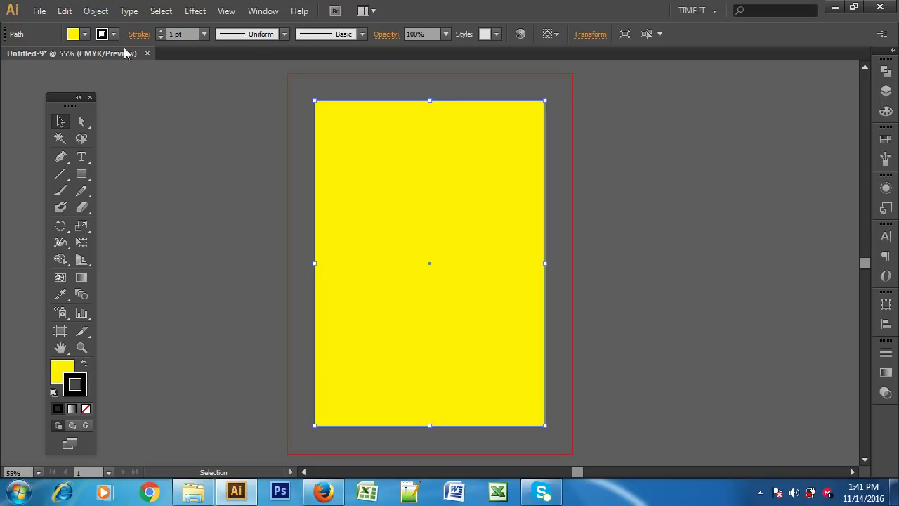
# Step: Close Untitled-9 without saving and start a new A4 document with 1 in bleed
pyautogui.click(147, 53)
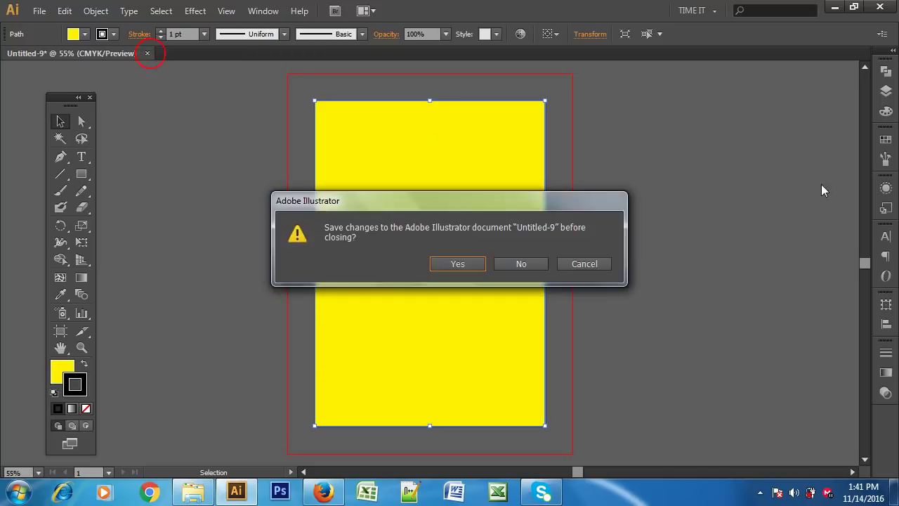
pyautogui.click(520, 264)
pyautogui.click(39, 11)
pyautogui.click(56, 23)
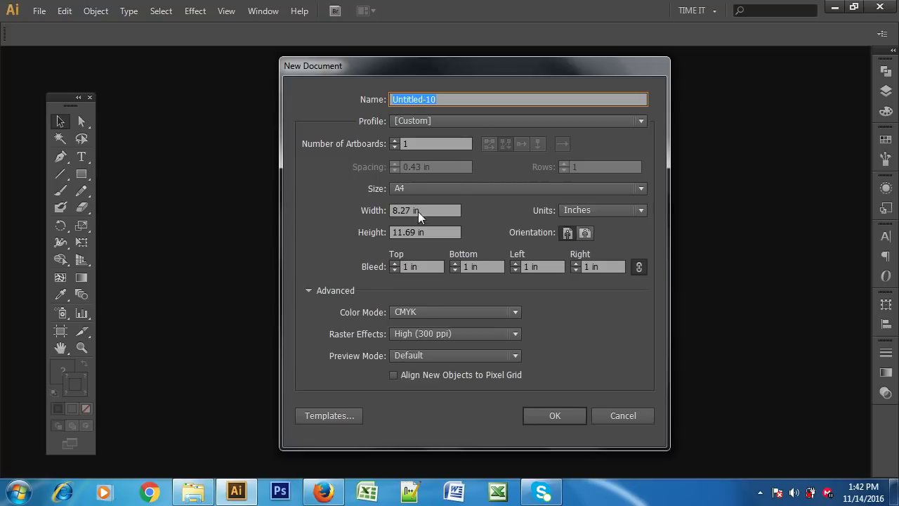
# Step: Create a document with width 10 in and height 12 in
pyautogui.doubleClick(412, 210)
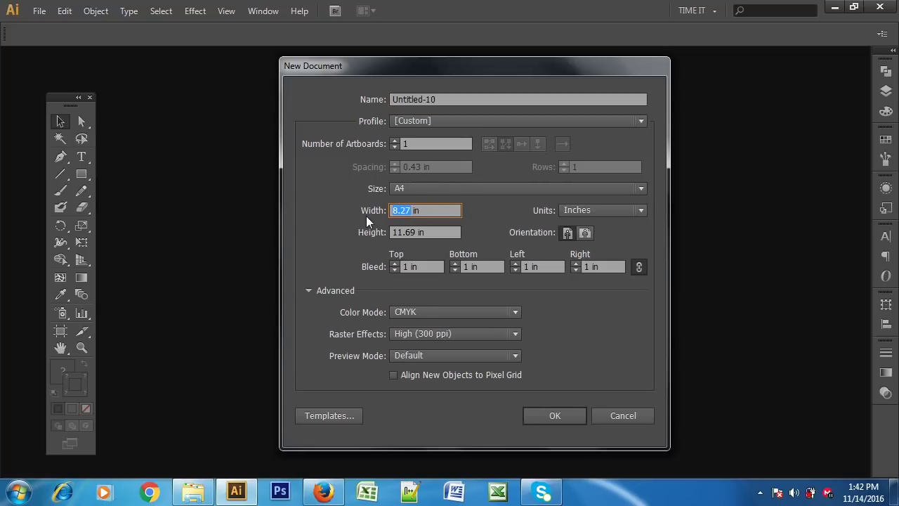
pyautogui.write('10')
pyautogui.doubleClick(418, 231)
pyautogui.write('12')
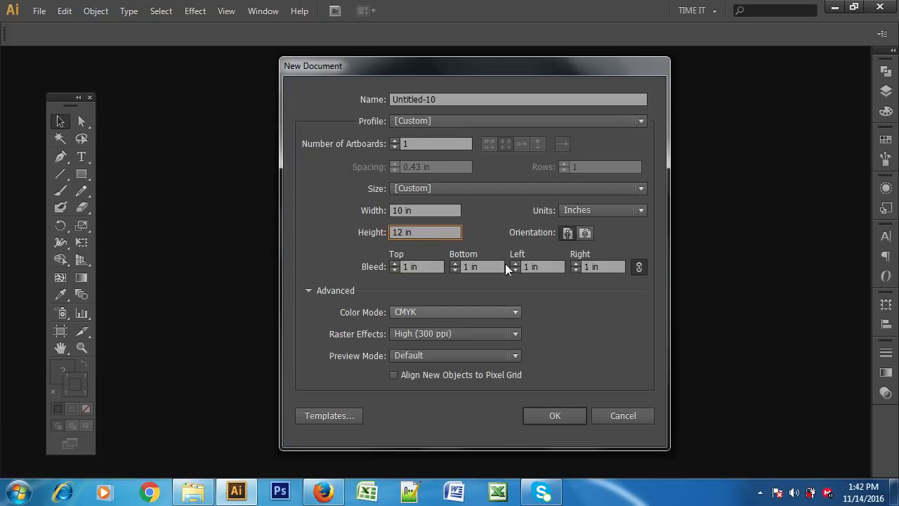
pyautogui.click(545, 418)
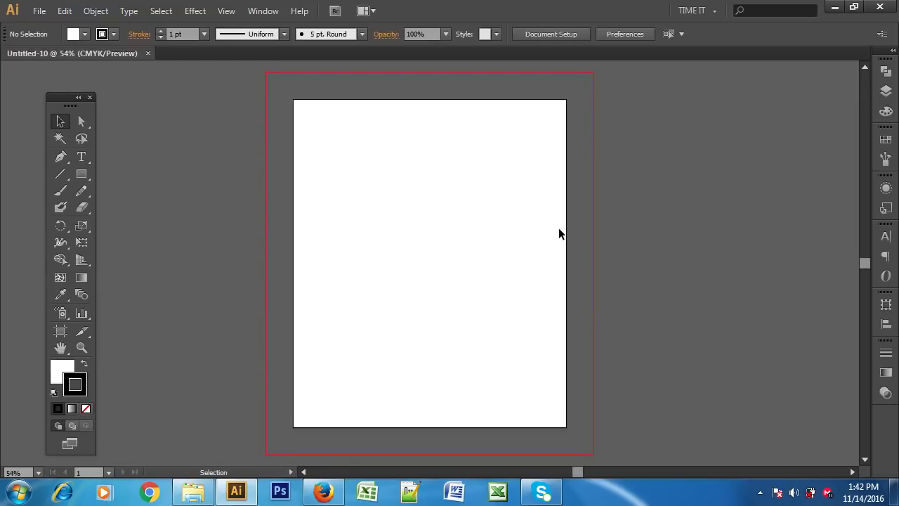
# Step: Close Untitled-10 and create a new 10 × 12 in inch document with zero bleed
pyautogui.click(148, 54)
pyautogui.click(39, 12)
pyautogui.click(57, 26)
pyautogui.doubleClick(405, 267)
pyautogui.write('0in')
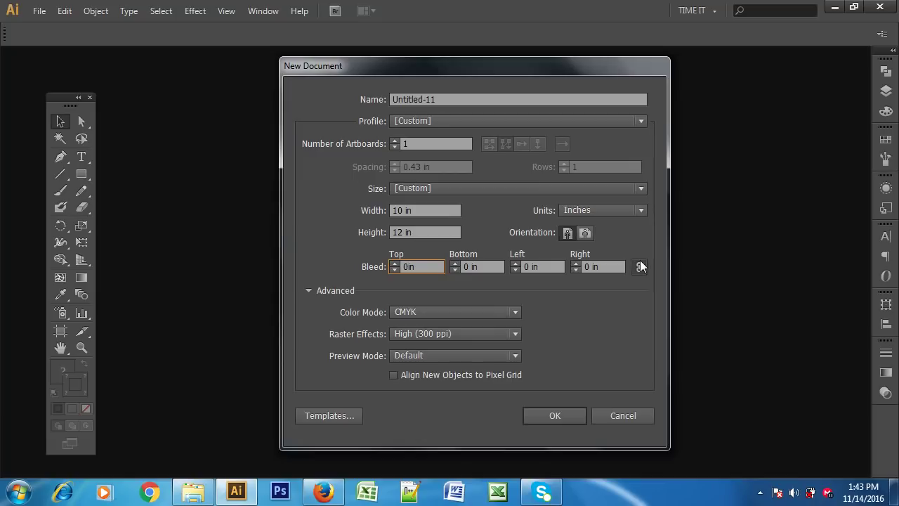
pyautogui.click(641, 210)
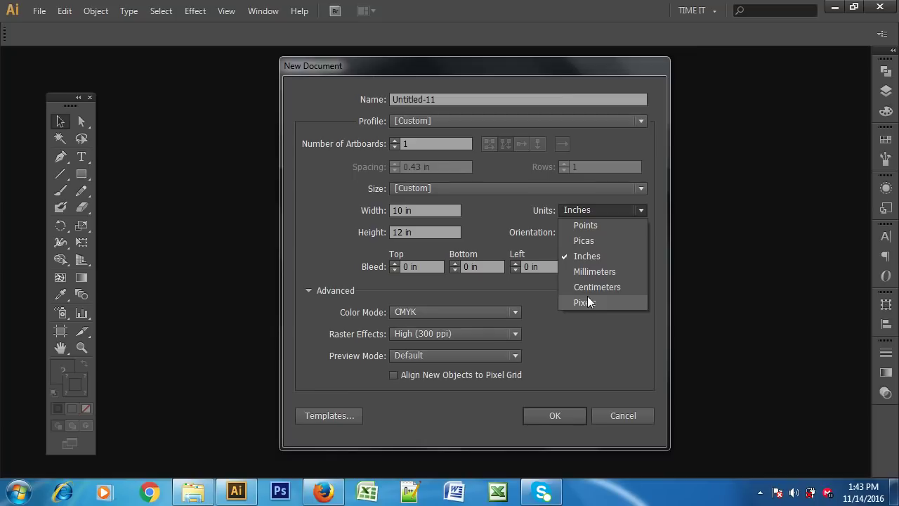
pyautogui.click(616, 210)
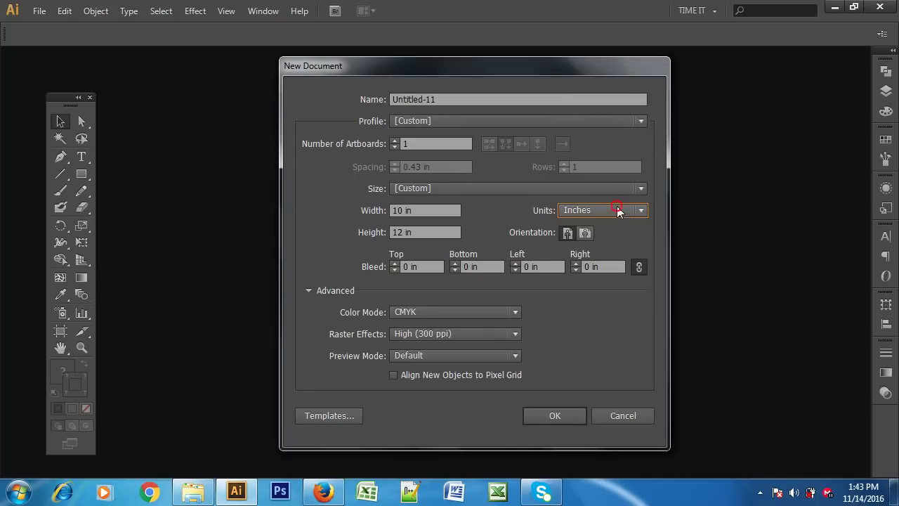
pyautogui.click(554, 414)
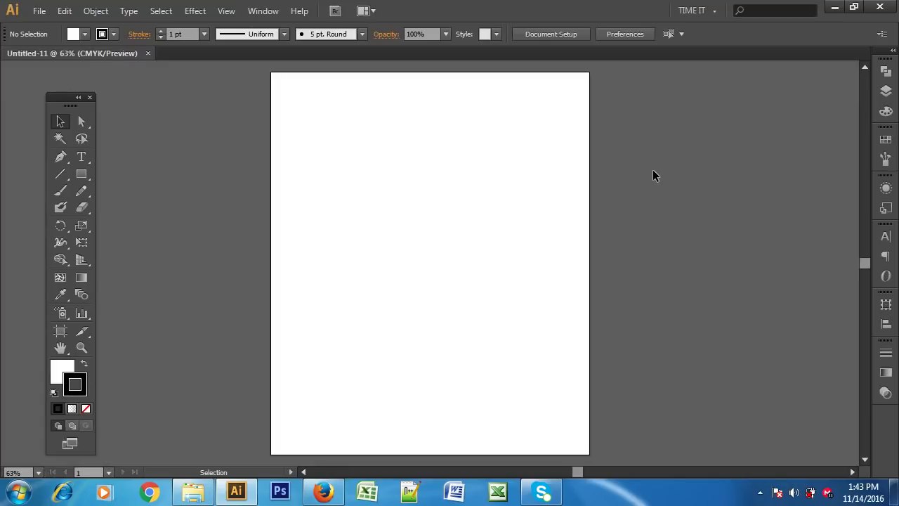
# Step: Show rulers and place a horizontal guide 1 in below the artboard's top
pyautogui.press('a')
pyautogui.hotkey('ctrl', 'r')
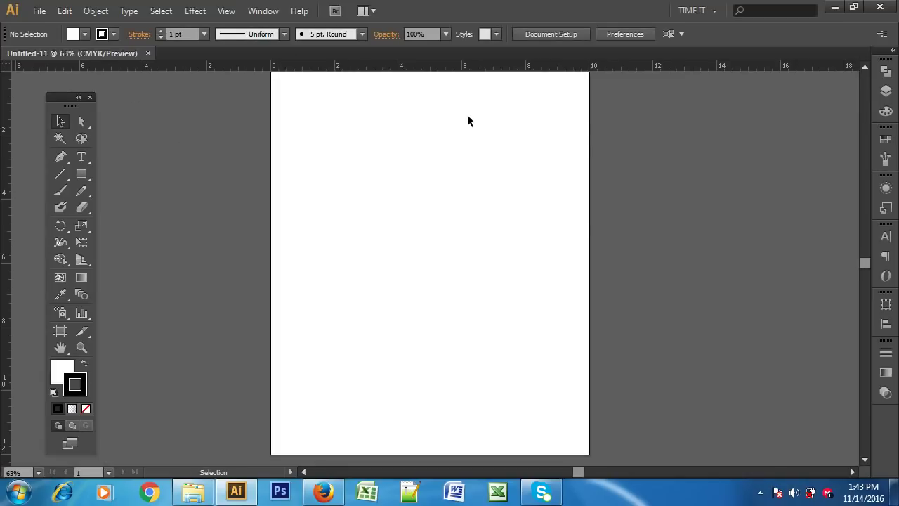
pyautogui.moveTo(468, 119); pyautogui.dragTo(468, 194)
pyautogui.moveTo(427, 70); pyautogui.dragTo(433, 179)
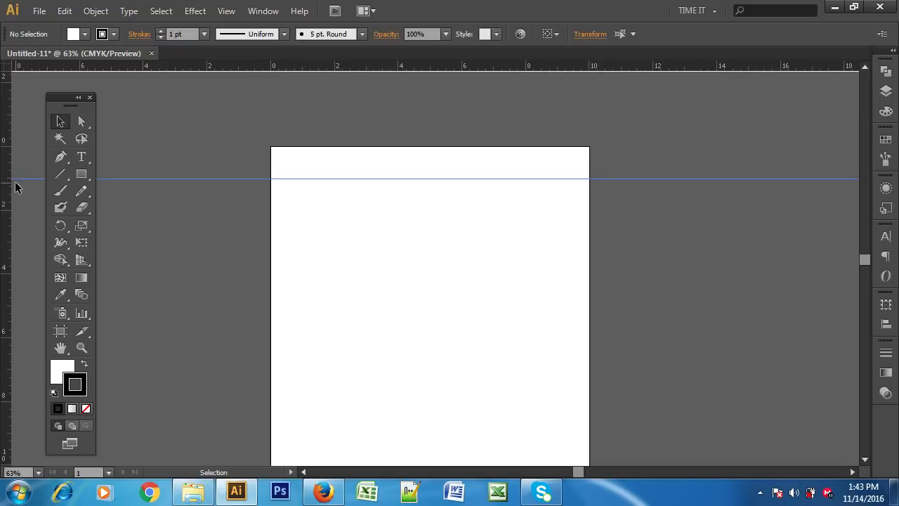
# Step: Resize the window, view at actual size, and add a guide 1 in above the bottom
pyautogui.click(854, 7)
pyautogui.moveTo(454, 43); pyautogui.dragTo(505, 40)
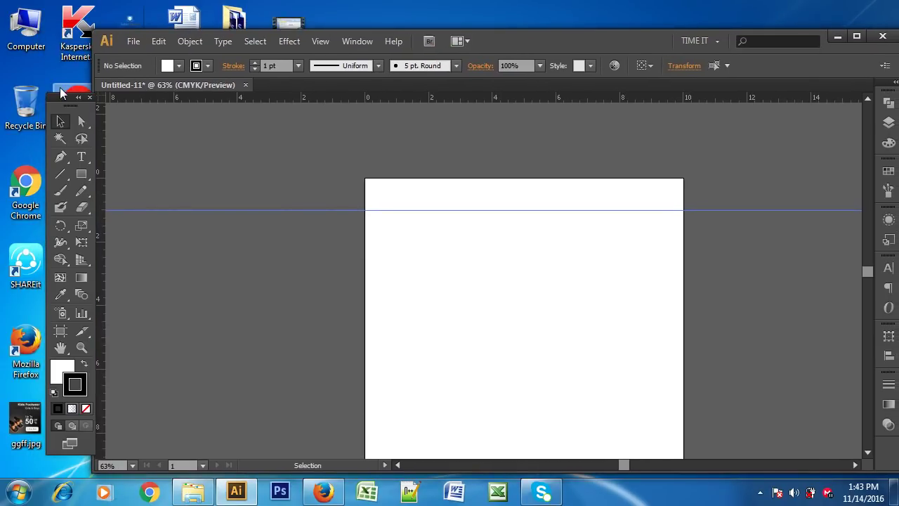
pyautogui.moveTo(59, 102); pyautogui.dragTo(212, 132)
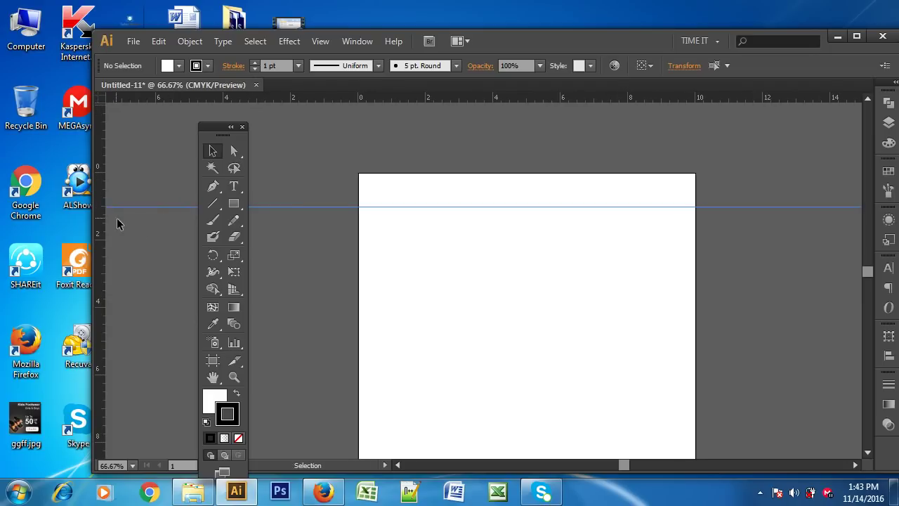
pyautogui.hotkey('ctrl', '1')
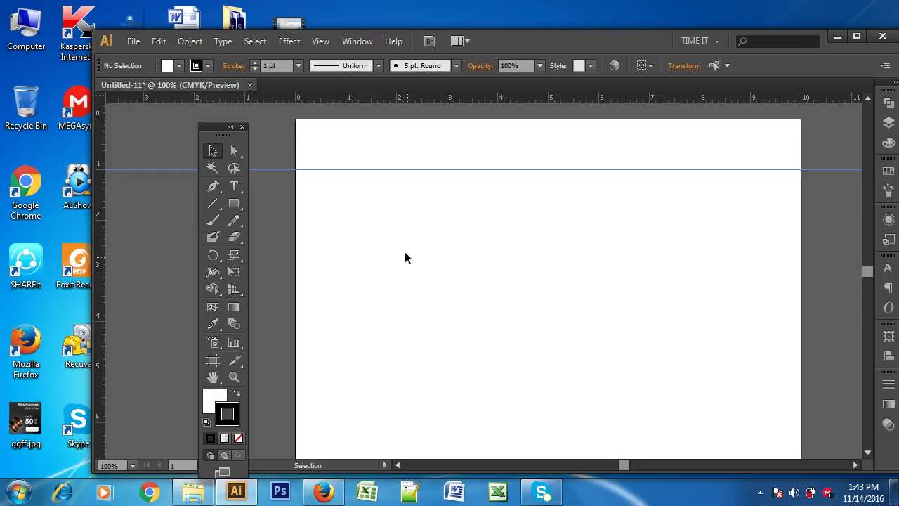
pyautogui.scroll(-5, 408, 260)
pyautogui.scroll(-3, 411, 267)
pyautogui.scroll(-3, 411, 267)
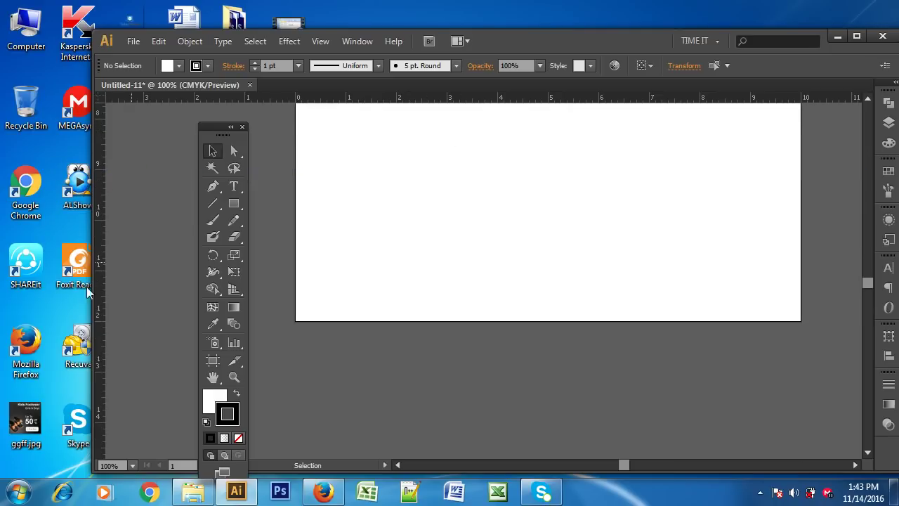
pyautogui.moveTo(325, 98); pyautogui.dragTo(323, 271)
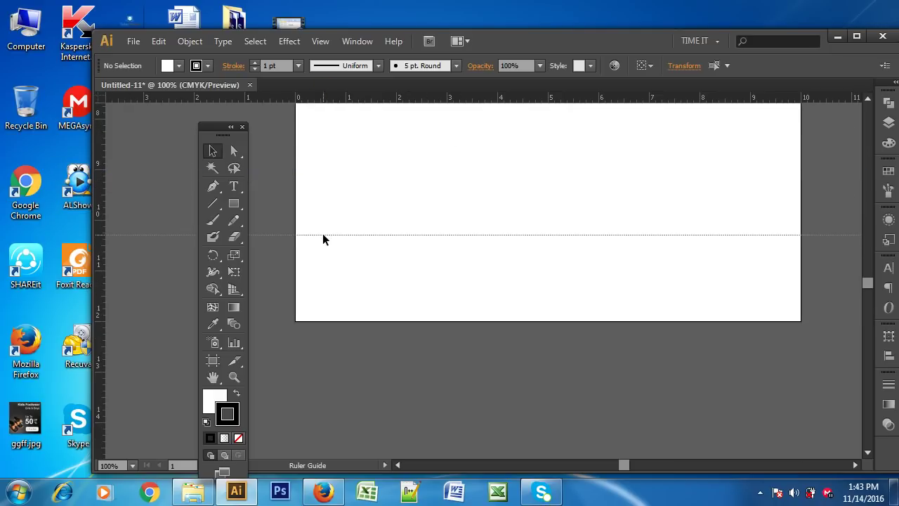
pyautogui.moveTo(323, 272); pyautogui.dragTo(323, 271)
# Step: Place vertical guides 1 in from the left and right artboard edges
pyautogui.scroll(1, 466, 235)
pyautogui.scroll(1, 466, 236)
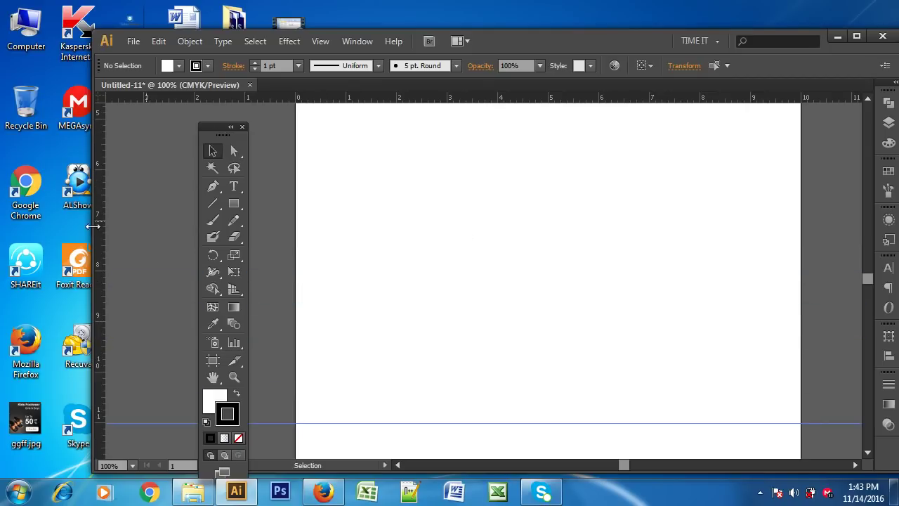
pyautogui.moveTo(100, 204)
pyautogui.mouseDown()
pyautogui.moveTo(272, 203)
pyautogui.moveTo(344, 215)
pyautogui.mouseUp()
pyautogui.moveTo(101, 211); pyautogui.dragTo(750, 229)
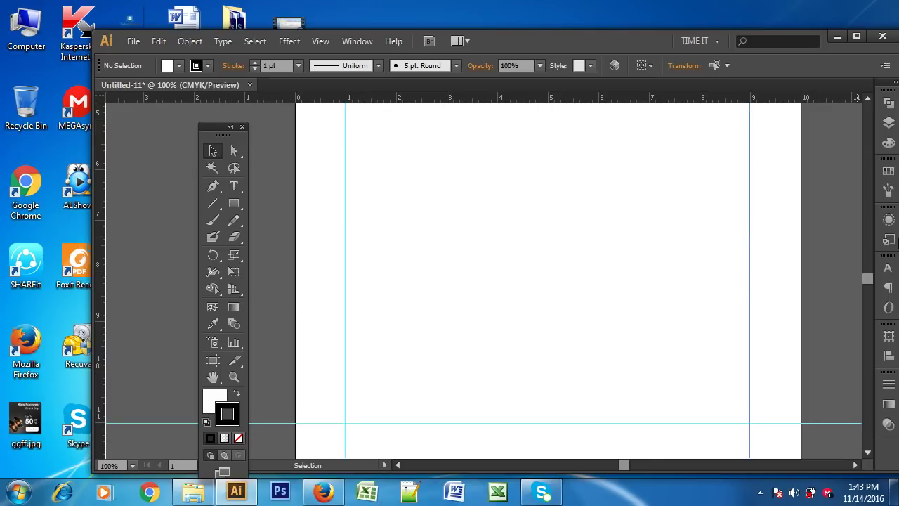
# Step: Draw an orange rectangle, about 8 × 10.01 in, between the margin guides and deselect it
pyautogui.hotkey('ctrl', '-')
pyautogui.hotkey('ctrl', '-')
pyautogui.hotkey('ctrl', '-')
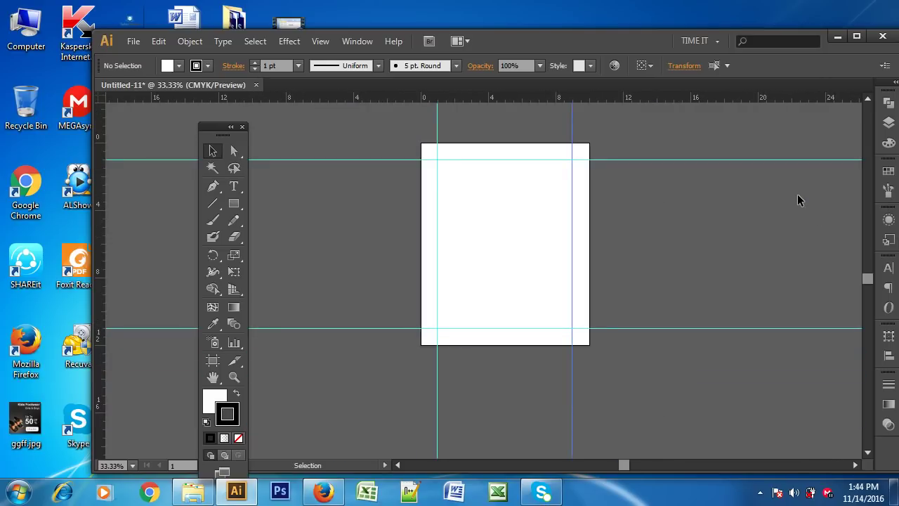
pyautogui.click(234, 204)
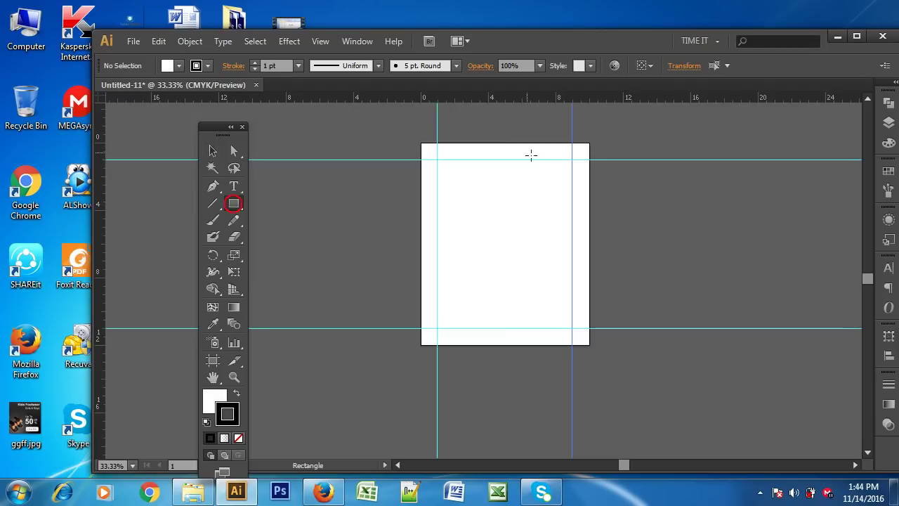
pyautogui.moveTo(437, 160)
pyautogui.mouseDown()
pyautogui.moveTo(556, 262)
pyautogui.moveTo(572, 328)
pyautogui.mouseUp()
pyautogui.click(179, 66)
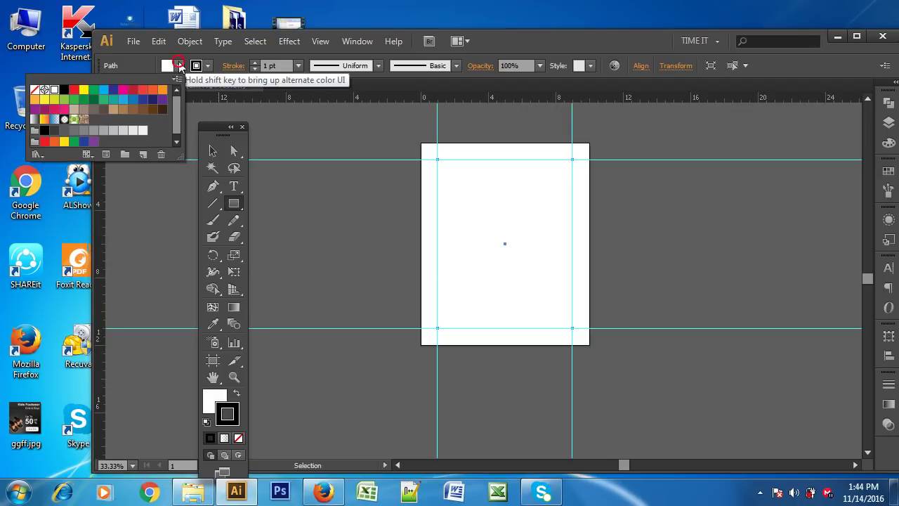
pyautogui.click(162, 90)
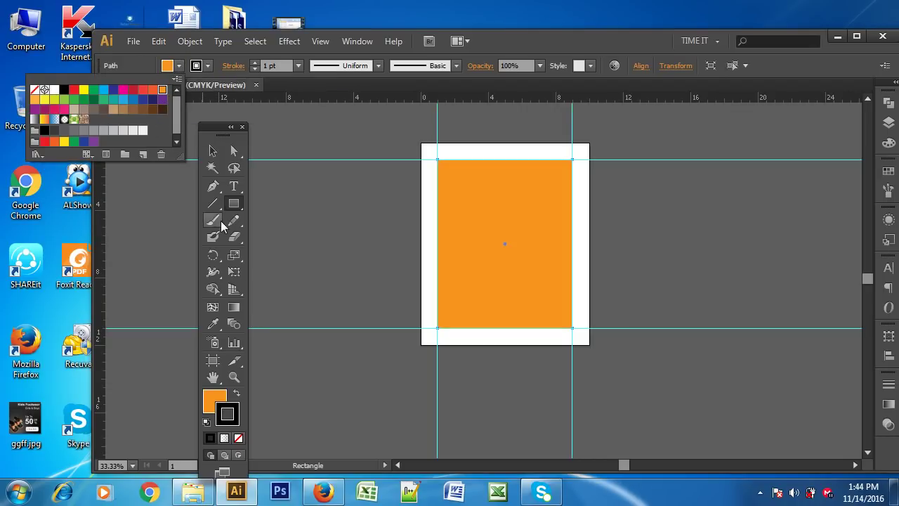
pyautogui.click(213, 150)
pyautogui.click(356, 111)
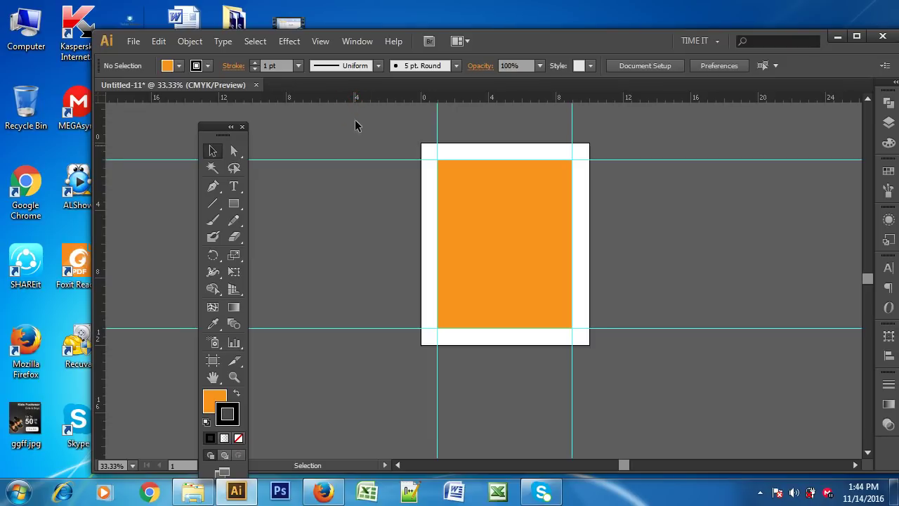
# Step: Discard Untitled-11 without saving and start a new document
pyautogui.click(256, 84)
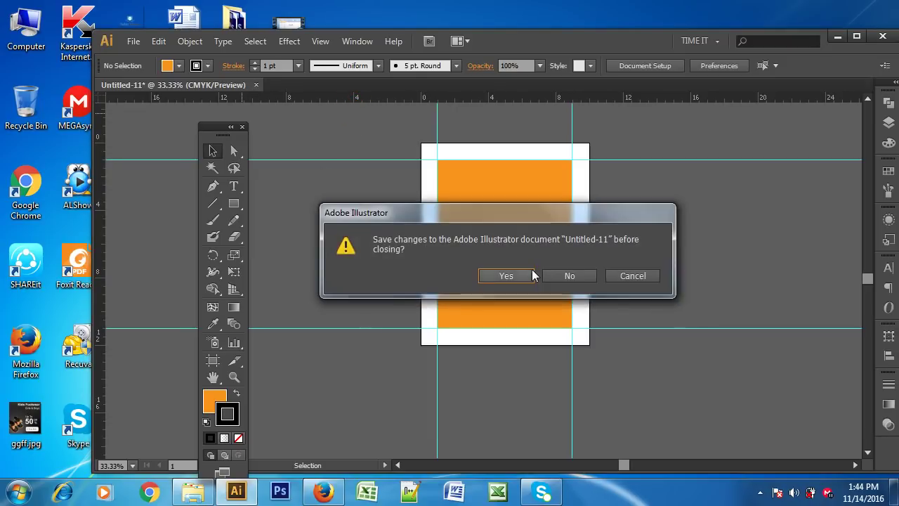
pyautogui.click(550, 275)
pyautogui.click(132, 42)
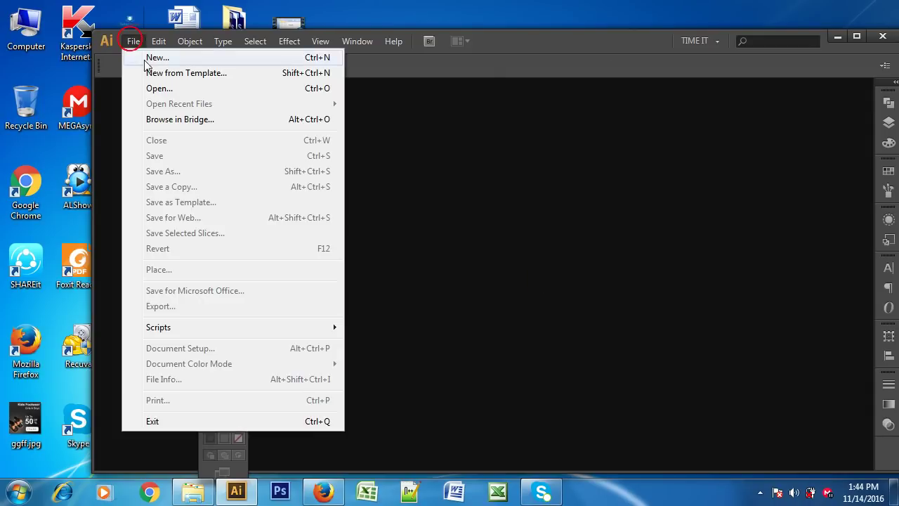
pyautogui.click(153, 57)
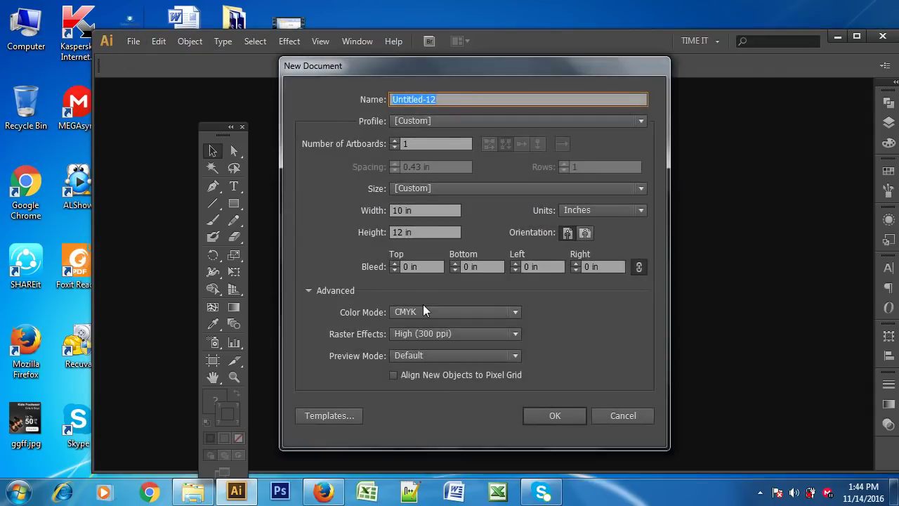
# Step: Set bleed to 1 in, unlink it, zero left and right, set top to 2, and create Untitled-12
pyautogui.click(410, 266)
pyautogui.doubleClick(410, 265)
pyautogui.write('1')
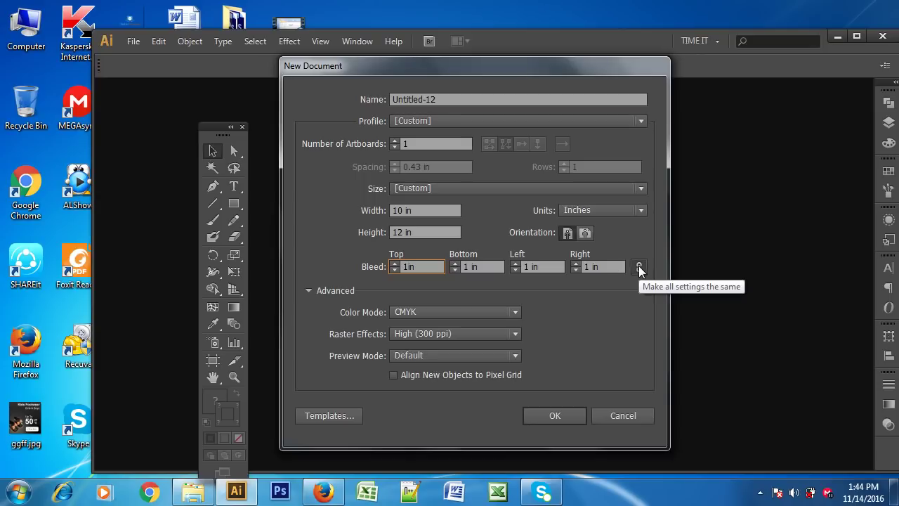
pyautogui.click(639, 265)
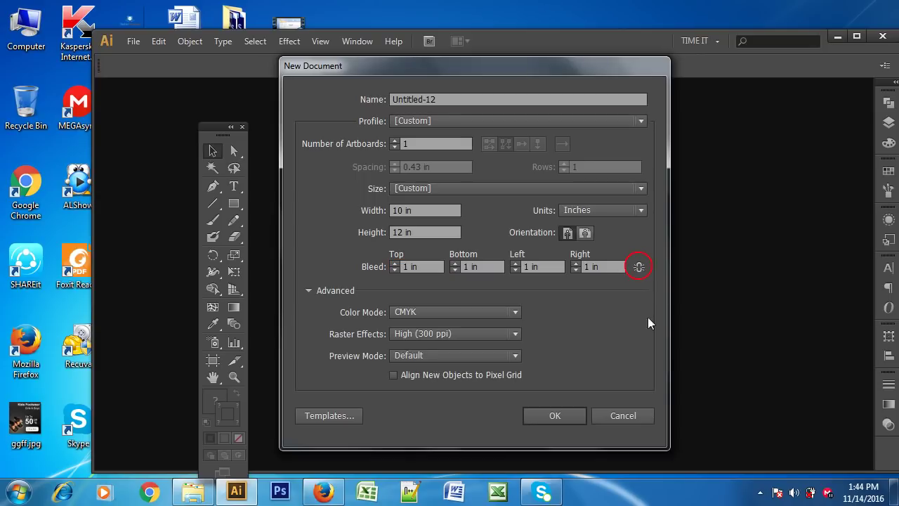
pyautogui.doubleClick(408, 267)
pyautogui.doubleClick(528, 267)
pyautogui.write('0')
pyautogui.doubleClick(583, 267)
pyautogui.write('0')
pyautogui.doubleClick(411, 267)
pyautogui.write('2')
pyautogui.press('Return')
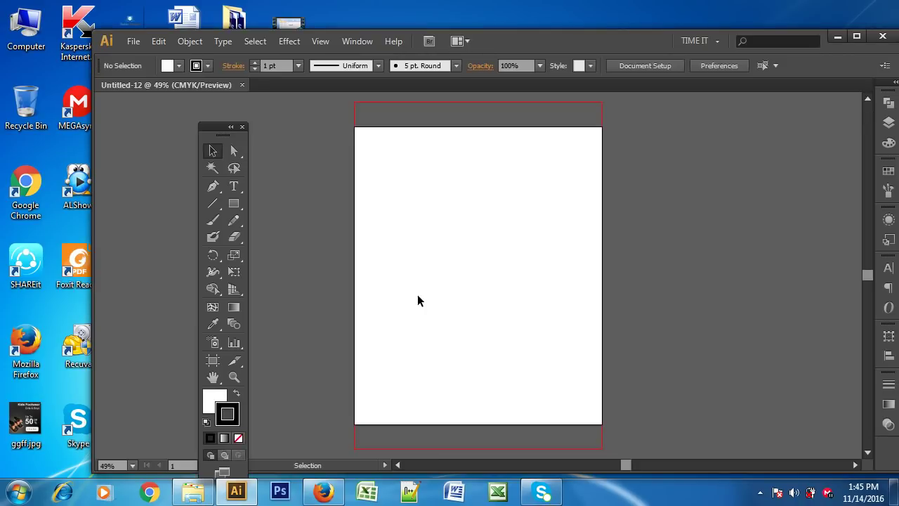
# Step: Close Untitled-12 and start a new 10 × 12 in document, selecting the top bleed field
pyautogui.click(241, 84)
pyautogui.click(133, 41)
pyautogui.click(151, 58)
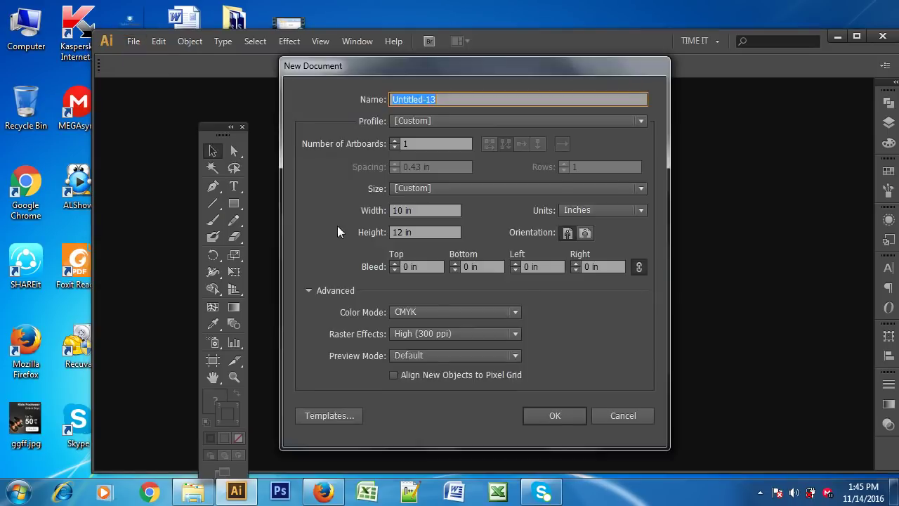
pyautogui.doubleClick(407, 266)
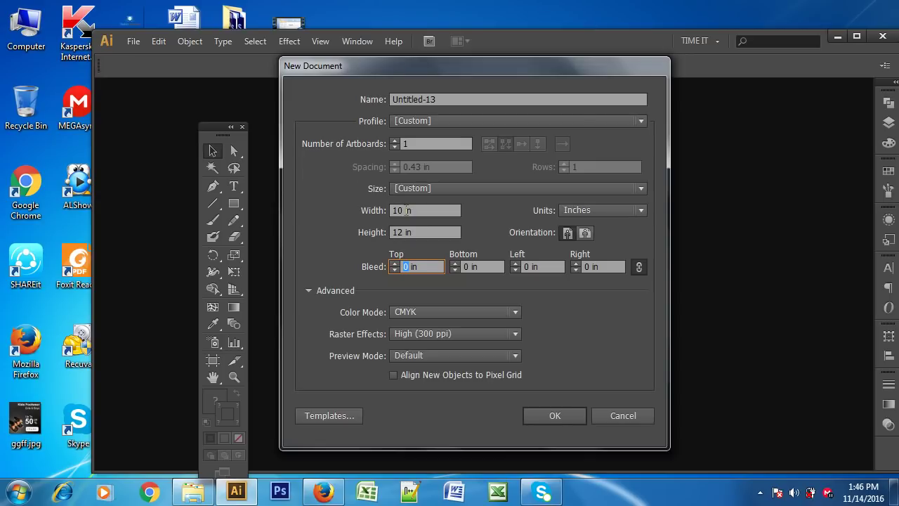
# Step: Delete the '0 in' value from the Top bleed field of Untitled-13
pyautogui.press('Delete')
pyautogui.press('Delete')
pyautogui.press('Delete')
# Step: Keep CMYK as the colour mode and show the list of document profiles
pyautogui.moveTo(452, 65); pyautogui.dragTo(431, 64)
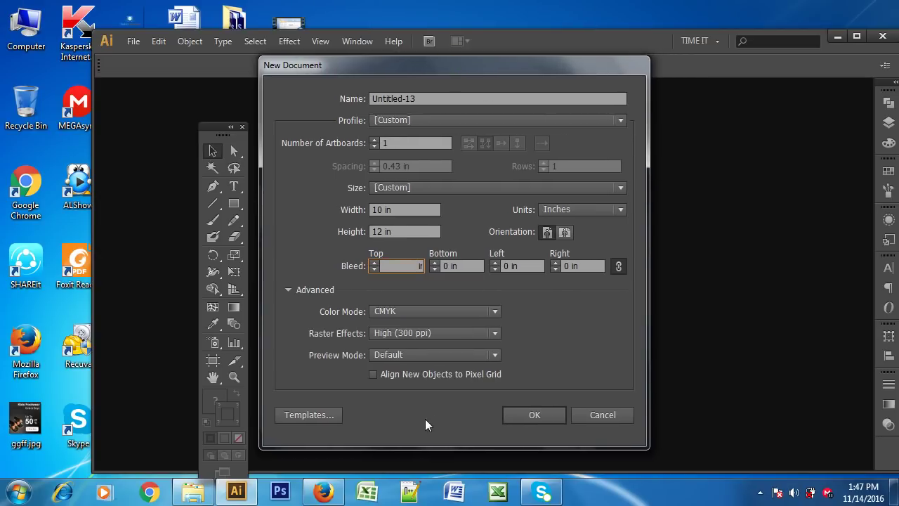
pyautogui.click(425, 314)
pyautogui.click(424, 311)
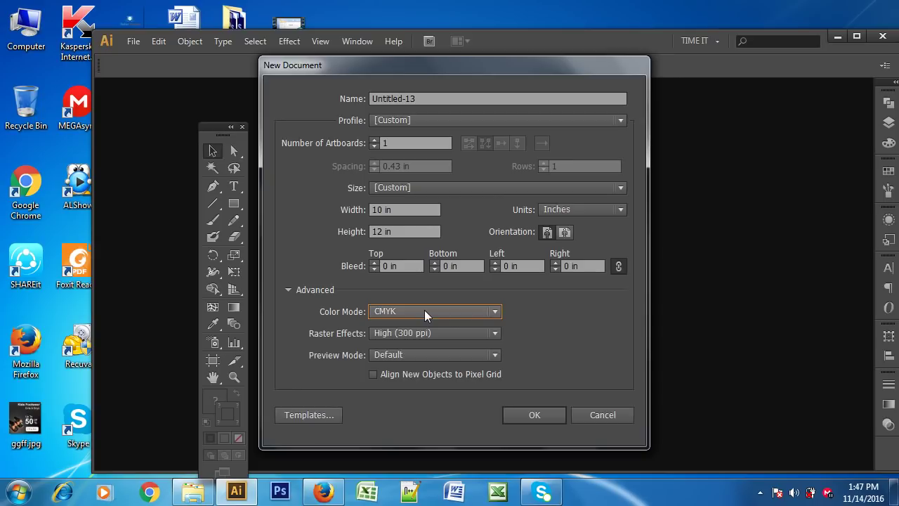
pyautogui.click(413, 120)
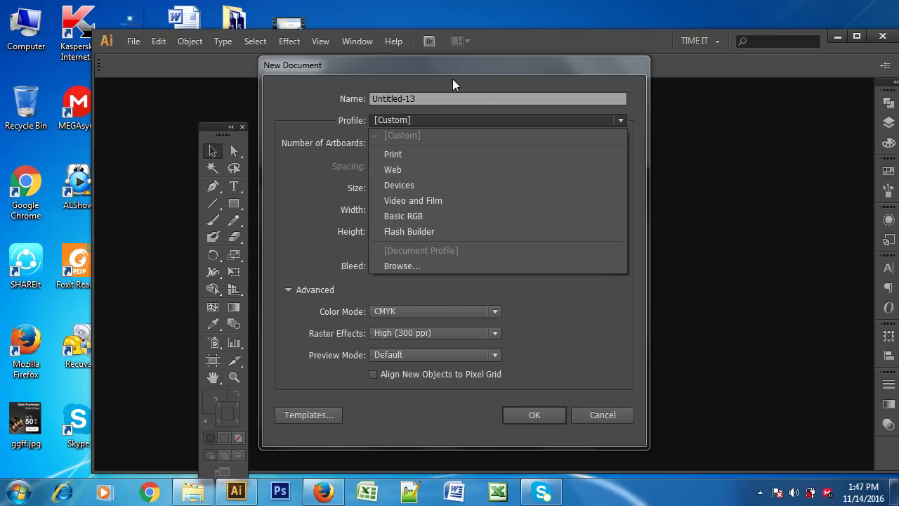
# Step: Close the profile list, leaving the document profile as [Custom]
pyautogui.click(485, 66)
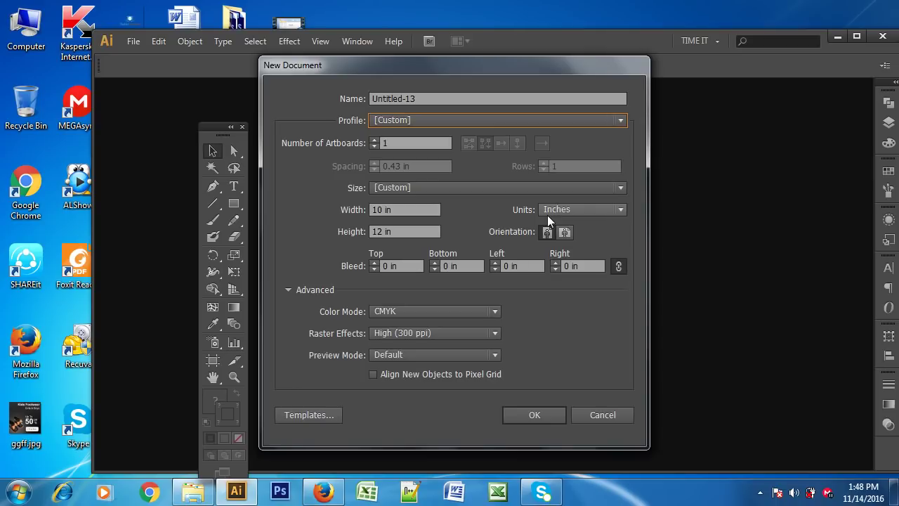
pyautogui.moveTo(412, 64)
pyautogui.mouseDown()
pyautogui.moveTo(458, 92)
pyautogui.moveTo(424, 82)
pyautogui.moveTo(454, 89)
pyautogui.mouseUp()
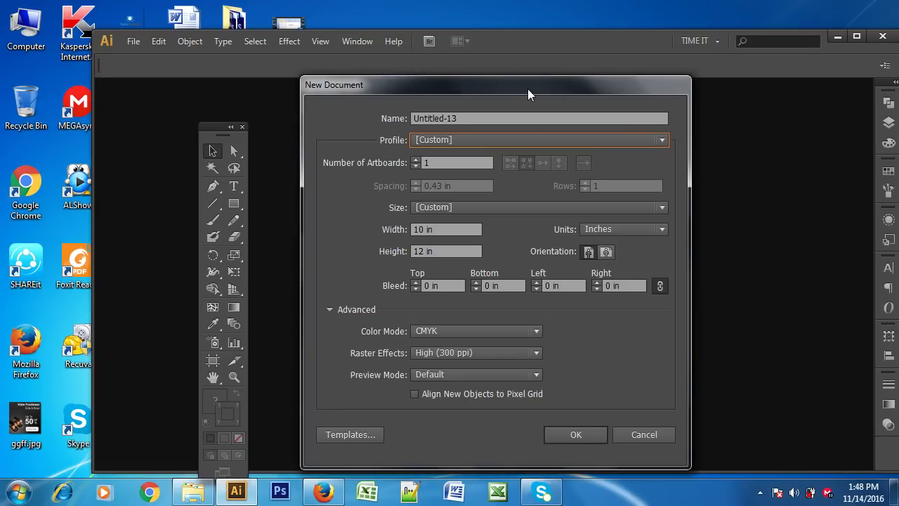
pyautogui.moveTo(522, 86); pyautogui.dragTo(536, 72)
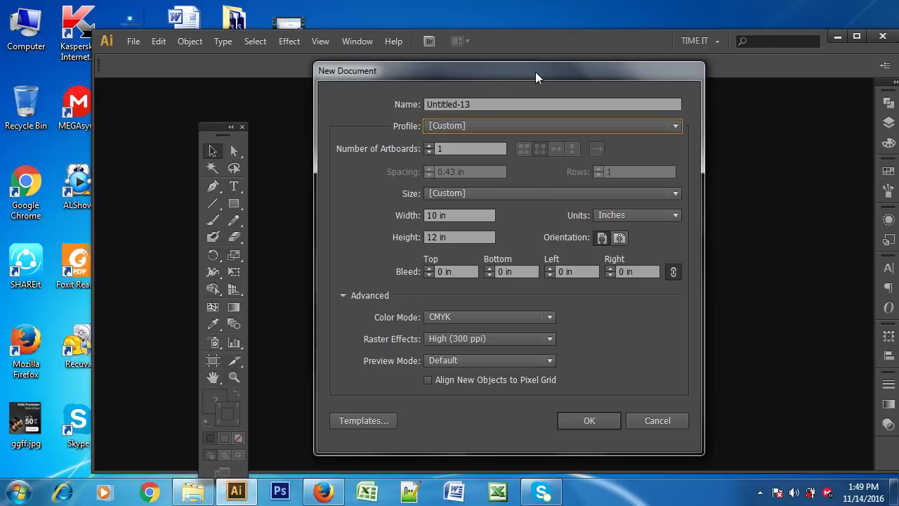
# Step: Show the CMYK and RGB colour mode options for Untitled-13
pyautogui.moveTo(517, 75); pyautogui.dragTo(532, 63)
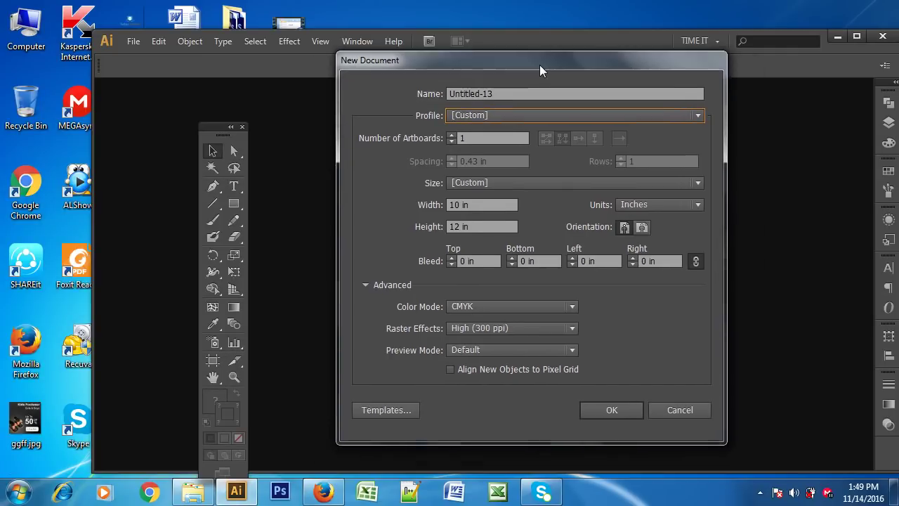
pyautogui.click(528, 309)
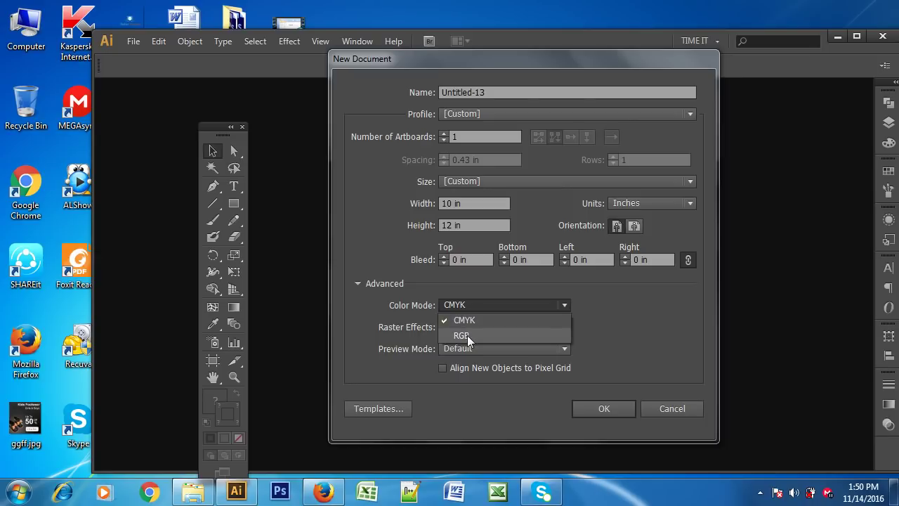
# Step: Create the 10 × 12 in Untitled-13 document with CMYK and High (300 ppi) raster effects
pyautogui.click(494, 306)
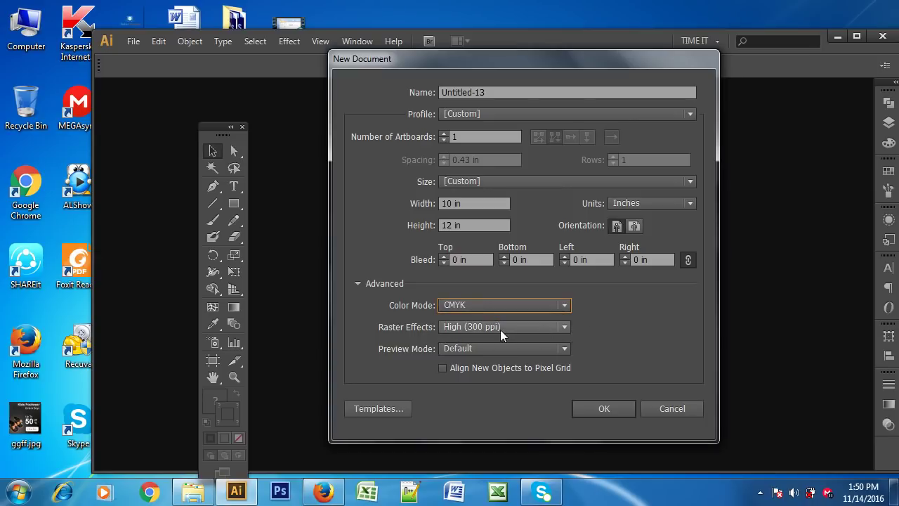
pyautogui.click(517, 327)
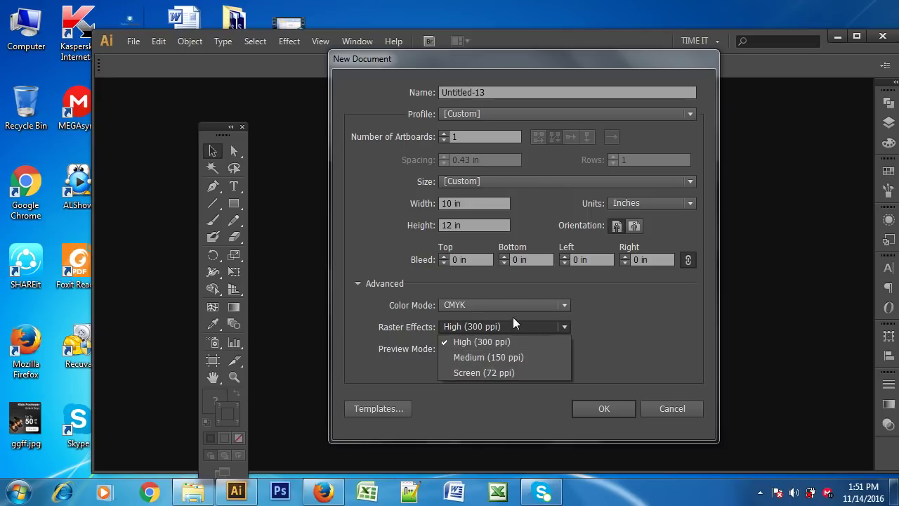
pyautogui.click(496, 326)
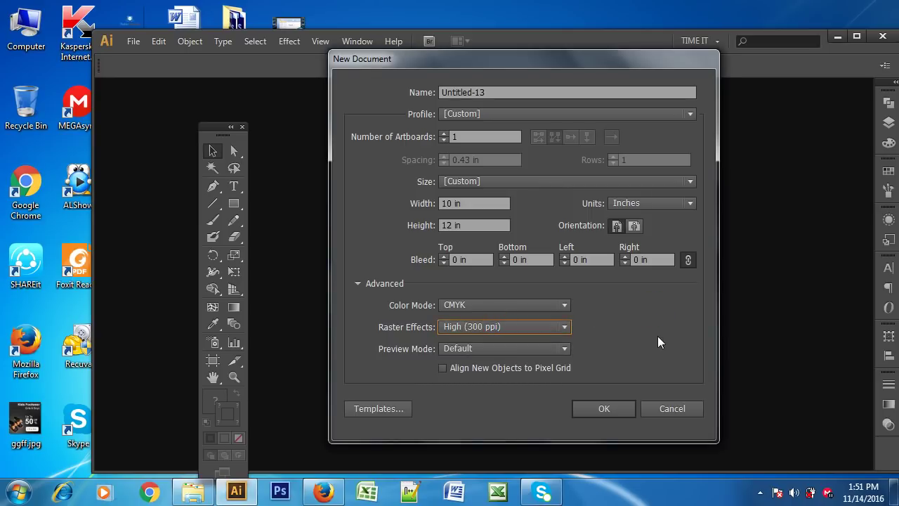
pyautogui.click(595, 411)
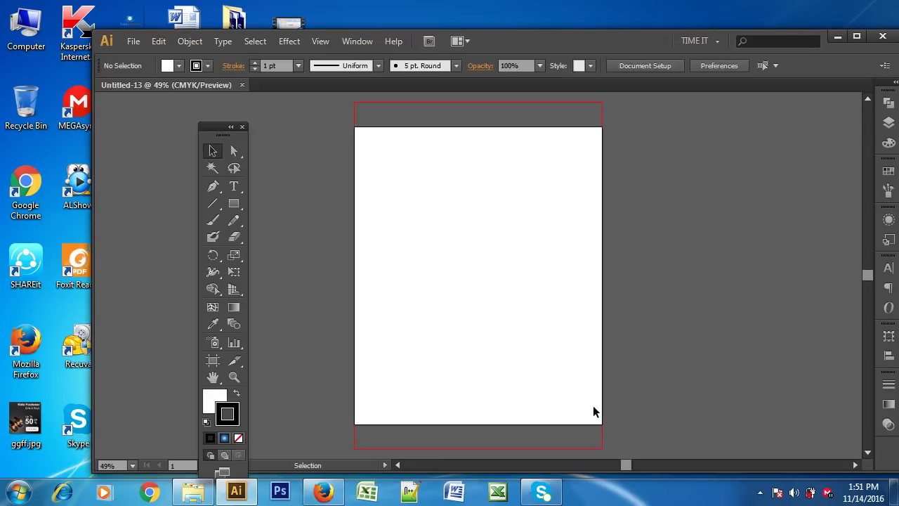
# Step: Close Untitled-13 and start another new document from File > New
pyautogui.click(241, 84)
pyautogui.click(132, 40)
pyautogui.click(151, 56)
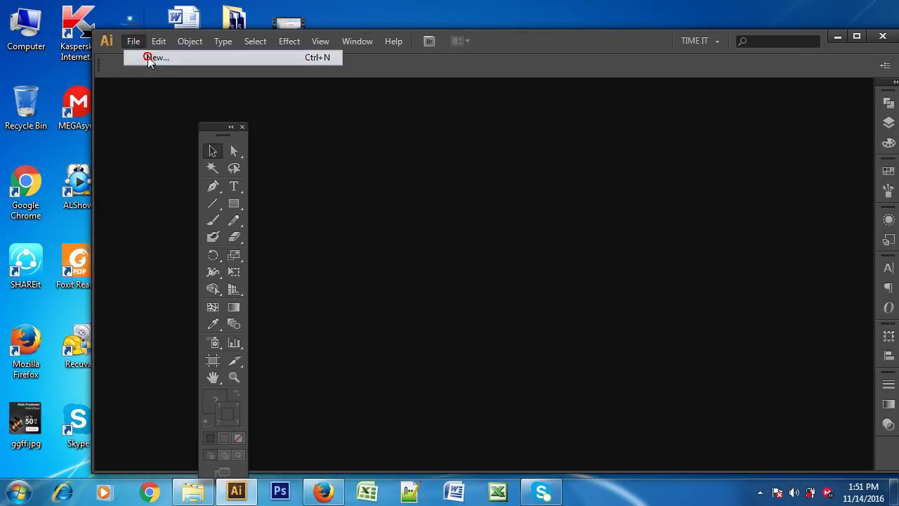
# Step: Create Untitled-14 as a 10 × 12 in CMYK document with High (300 ppi) raster effects
pyautogui.moveTo(525, 58)
pyautogui.mouseDown()
pyautogui.moveTo(462, 69)
pyautogui.moveTo(512, 73)
pyautogui.moveTo(499, 64)
pyautogui.mouseUp()
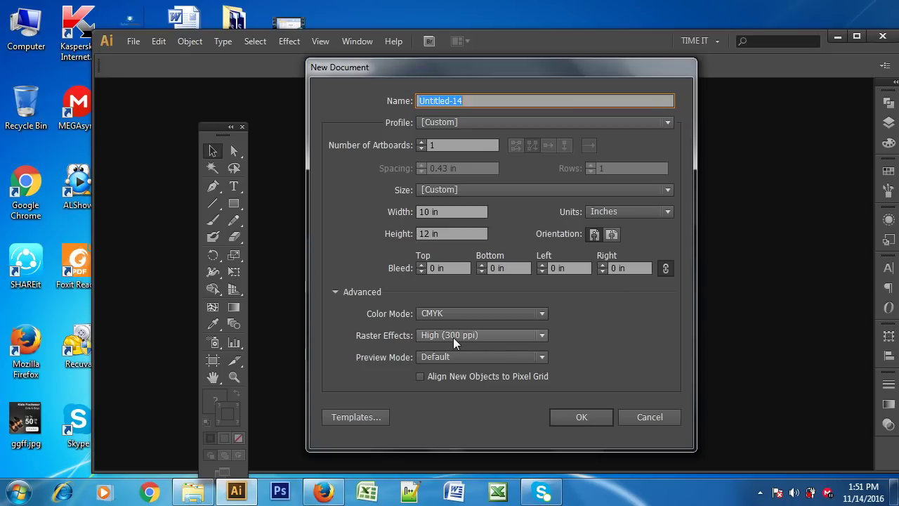
pyautogui.click(479, 335)
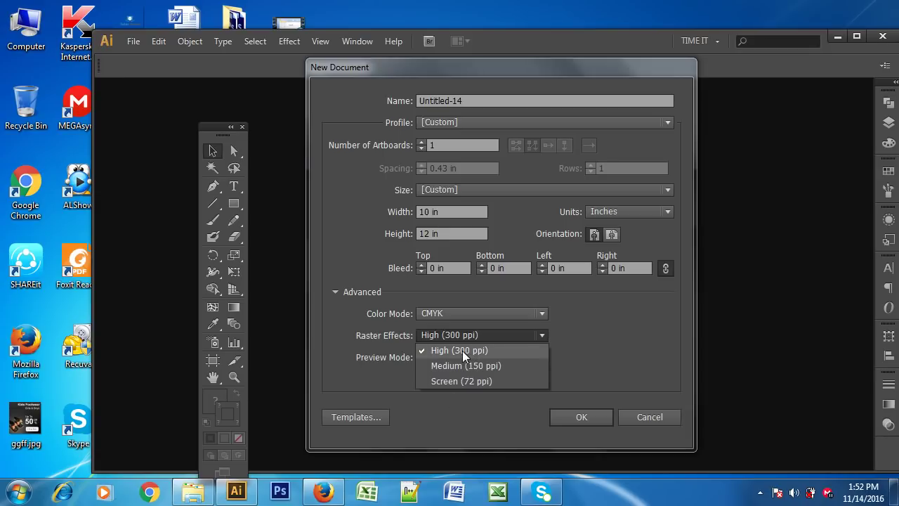
pyautogui.click(462, 350)
pyautogui.click(574, 419)
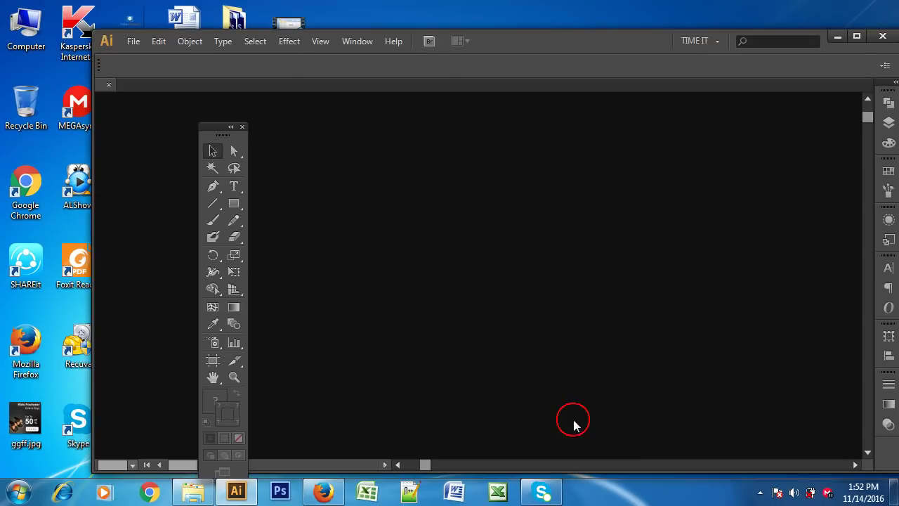
# Step: Choose File > Save As for Untitled-14
pyautogui.click(133, 41)
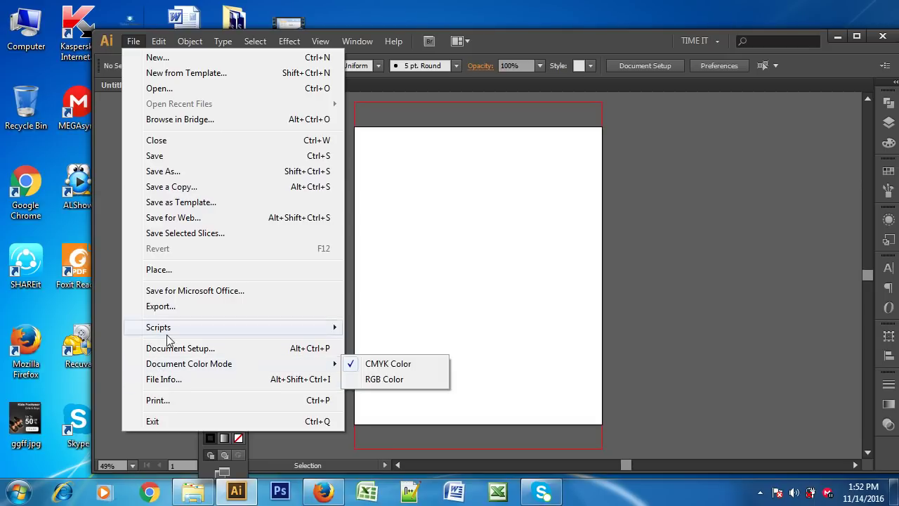
pyautogui.click(167, 171)
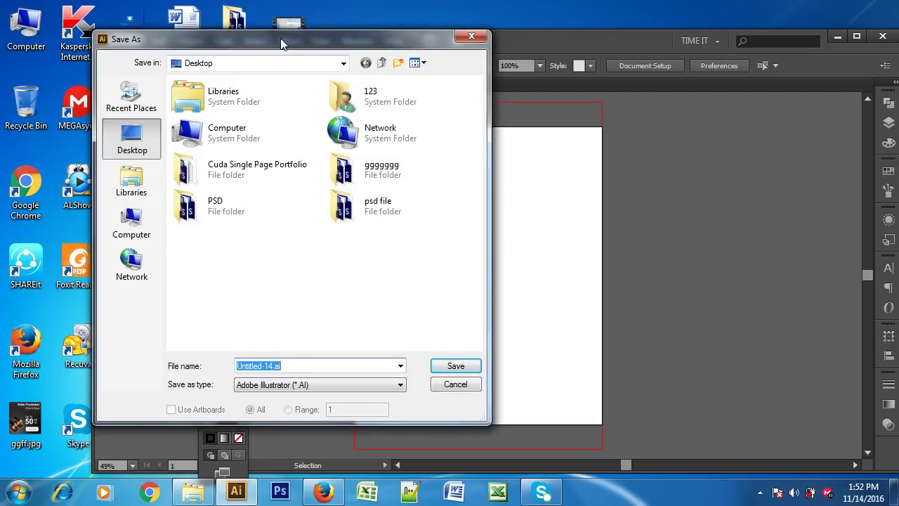
# Step: Move the Save As dialog right and show the Save as type format list
pyautogui.moveTo(286, 15); pyautogui.dragTo(450, 21)
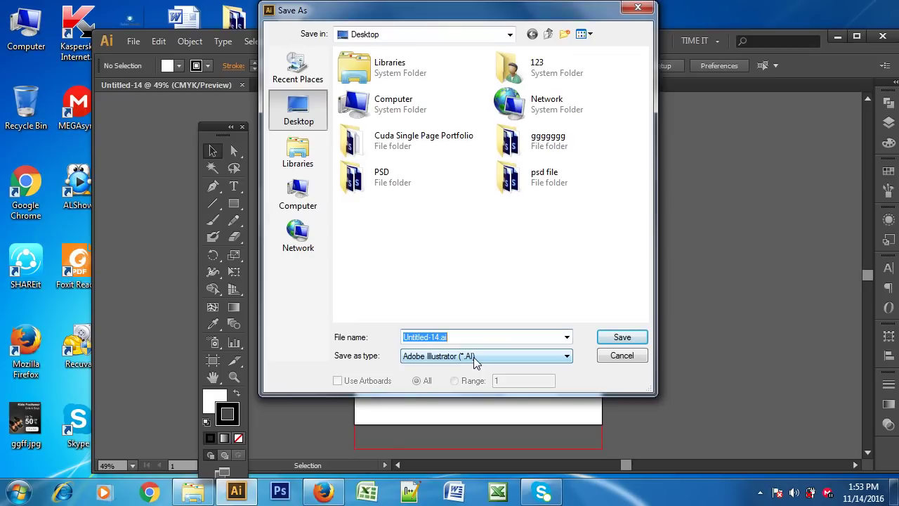
pyautogui.click(475, 358)
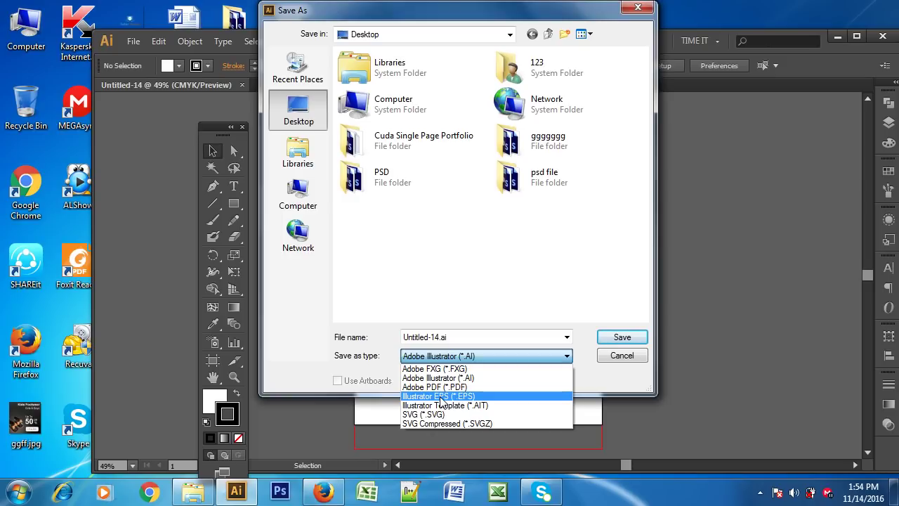
# Step: Reselect Adobe Illustrator (*.AI) as the format and close the list
pyautogui.press('Up')
pyautogui.press('Up')
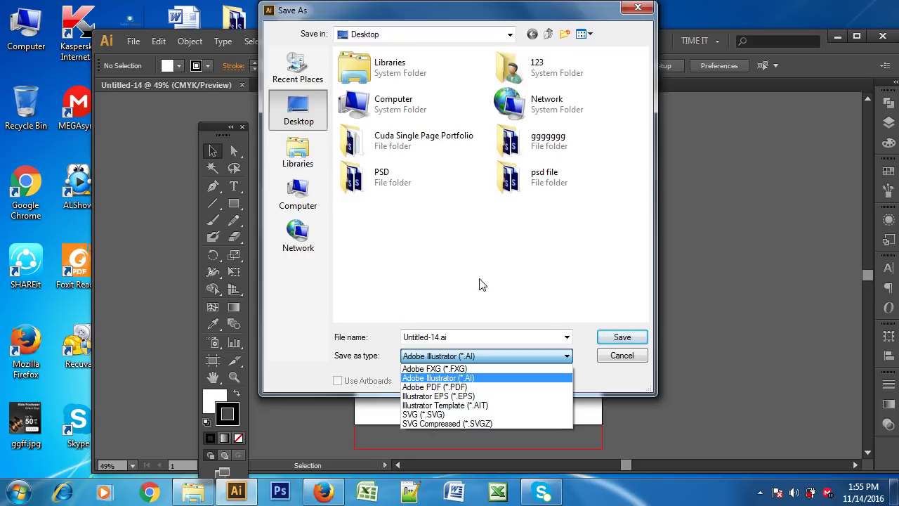
pyautogui.click(470, 287)
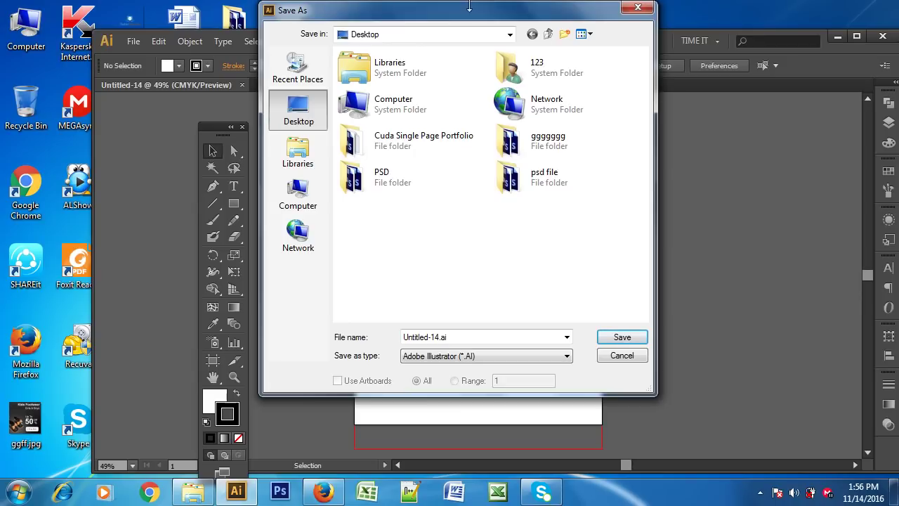
# Step: Check the empty psd file folder, return to Desktop, and cancel the Save As dialog
pyautogui.moveTo(490, 20)
pyautogui.mouseDown()
pyautogui.moveTo(610, 115)
pyautogui.moveTo(565, 81)
pyautogui.mouseUp()
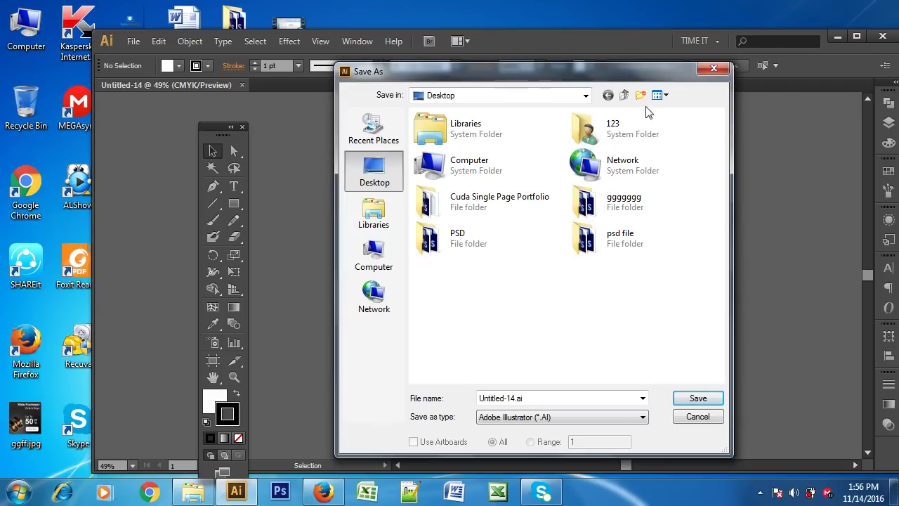
pyautogui.moveTo(616, 77)
pyautogui.mouseDown()
pyautogui.moveTo(388, 6)
pyautogui.moveTo(516, 49)
pyautogui.mouseUp()
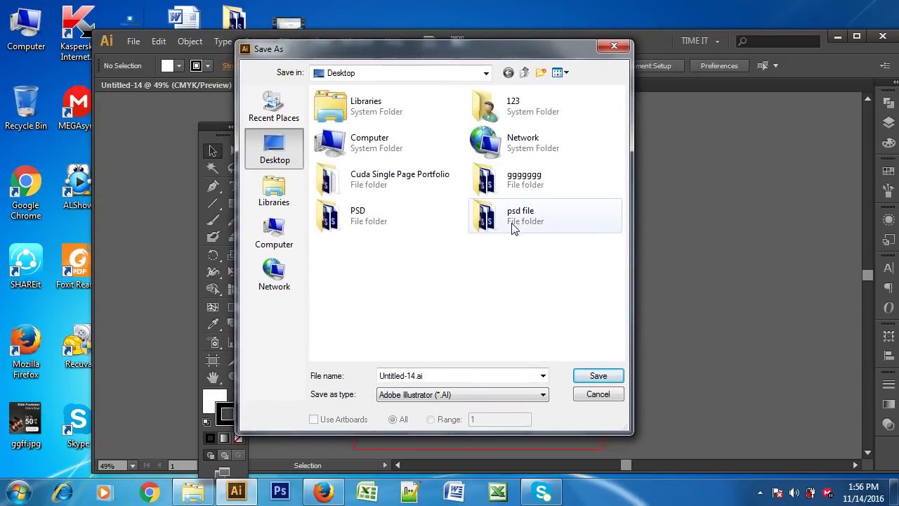
pyautogui.doubleClick(505, 216)
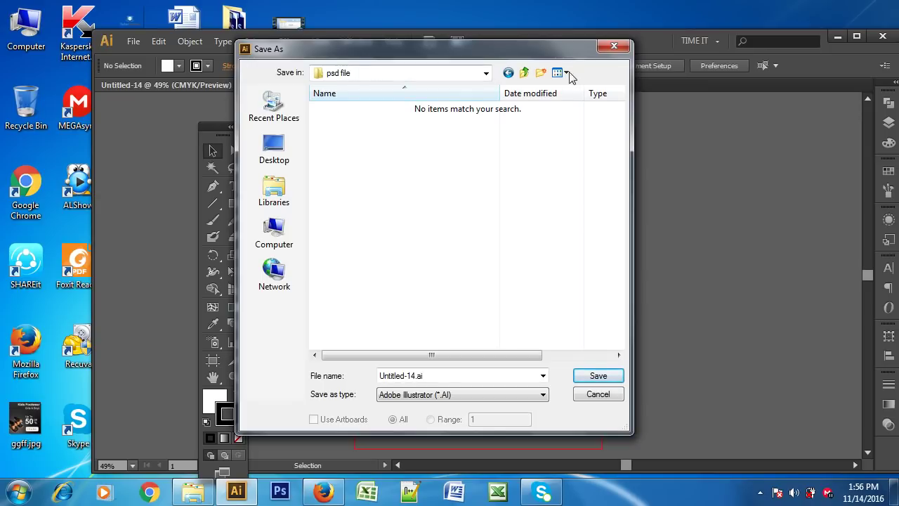
pyautogui.click(508, 72)
pyautogui.click(520, 297)
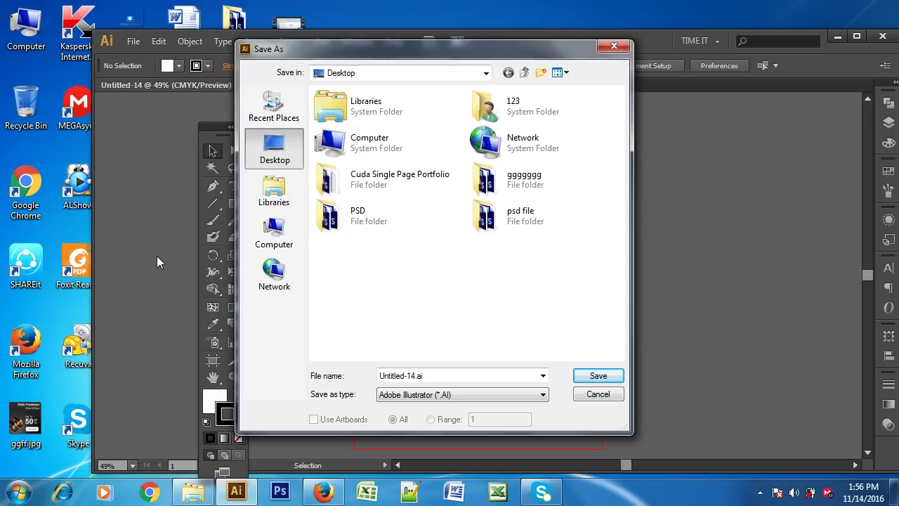
pyautogui.moveTo(405, 46)
pyautogui.mouseDown()
pyautogui.moveTo(764, 43)
pyautogui.moveTo(524, 64)
pyautogui.mouseUp()
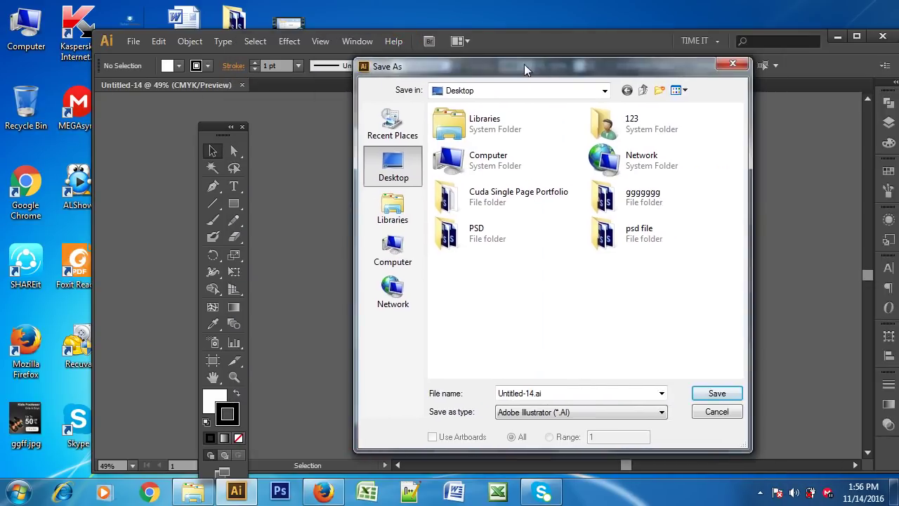
pyautogui.click(717, 415)
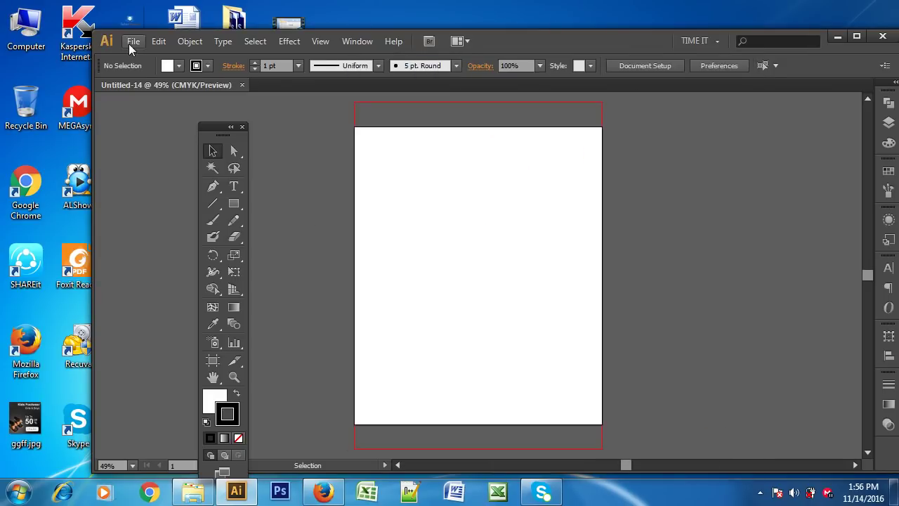
pyautogui.click(132, 43)
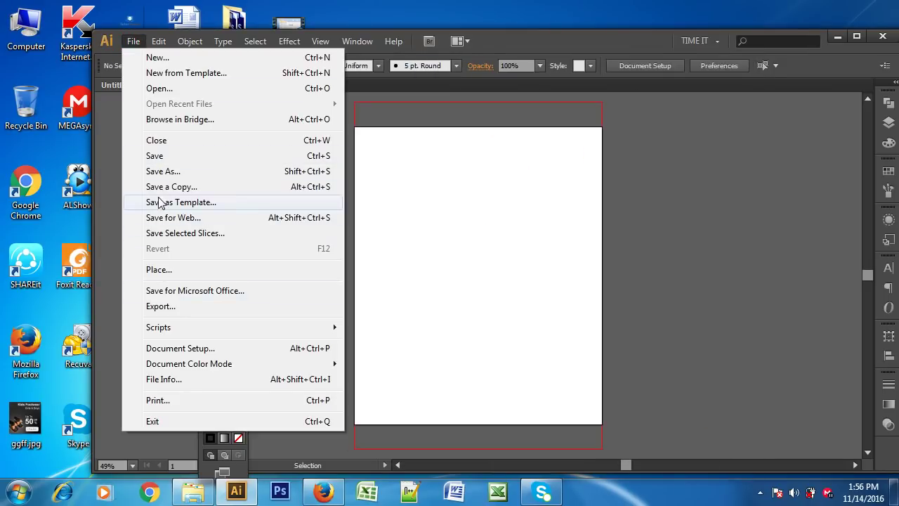
pyautogui.click(163, 172)
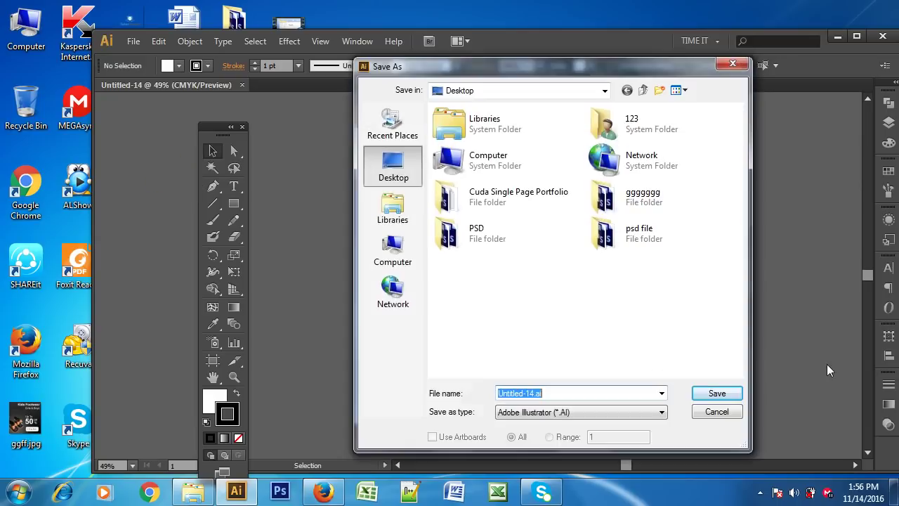
pyautogui.click(660, 414)
pyautogui.click(661, 414)
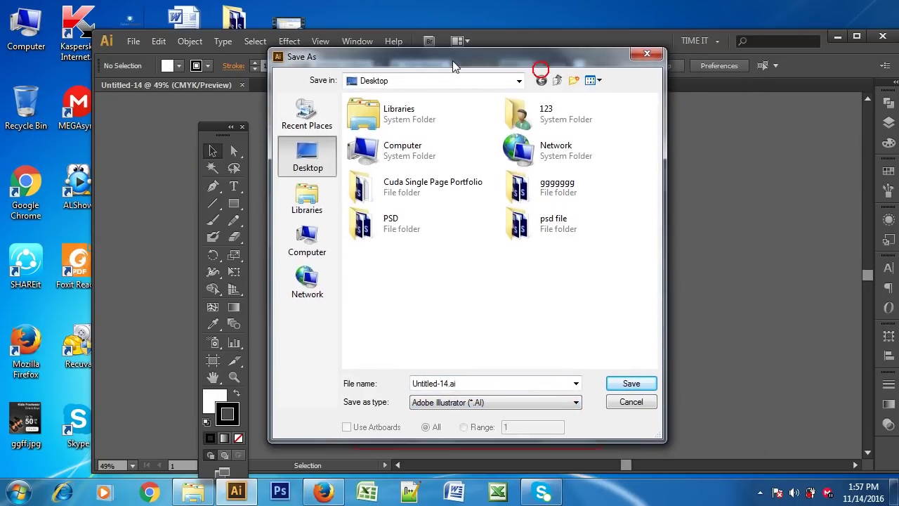
pyautogui.moveTo(542, 70); pyautogui.dragTo(456, 61)
pyautogui.click(647, 54)
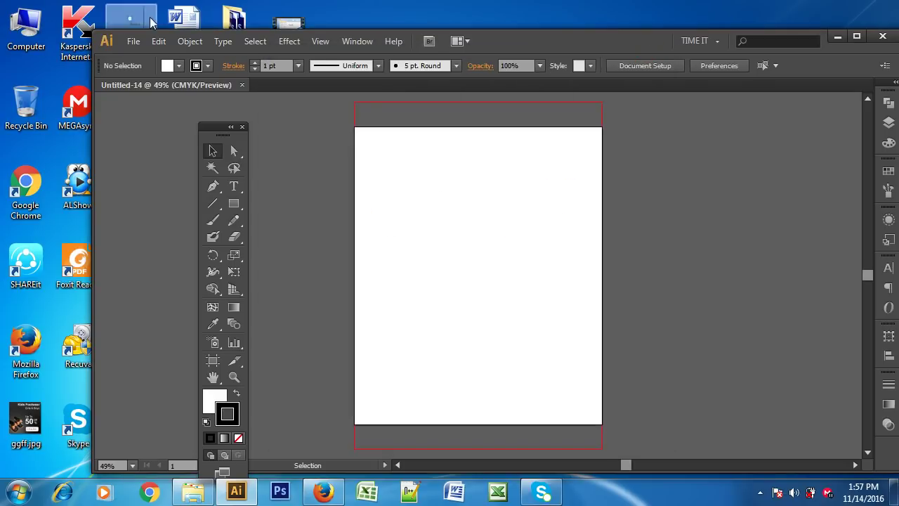
pyautogui.click(137, 41)
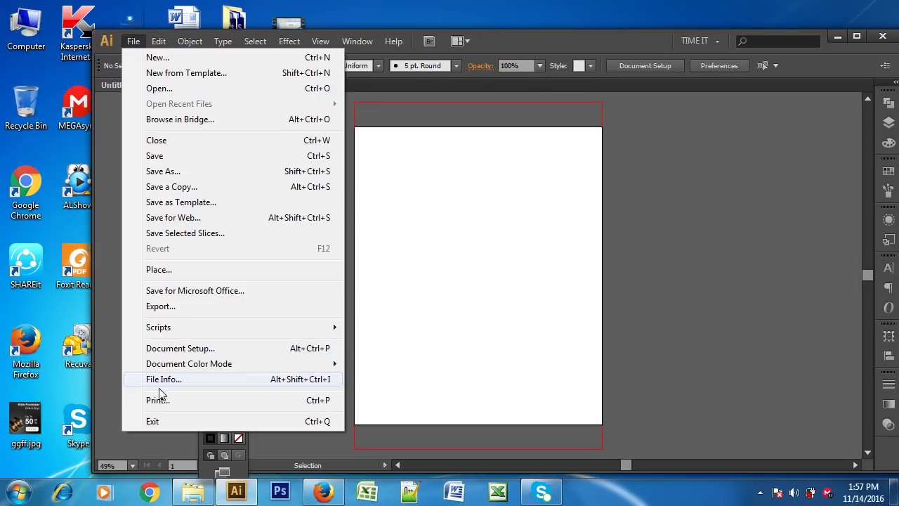
pyautogui.click(167, 310)
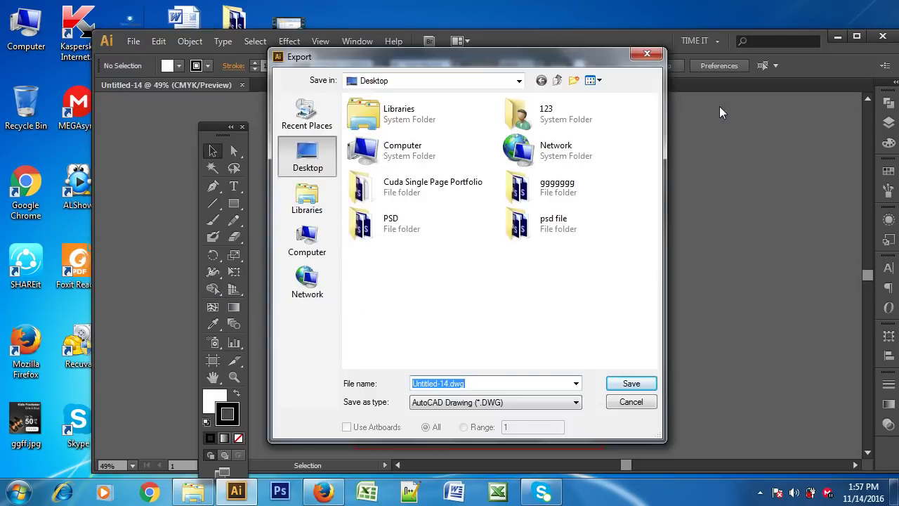
pyautogui.click(488, 404)
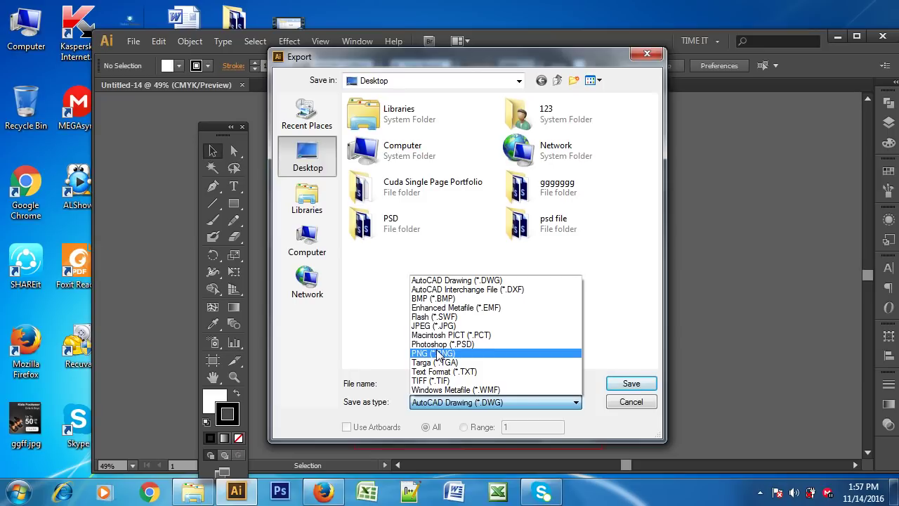
pyautogui.click(777, 232)
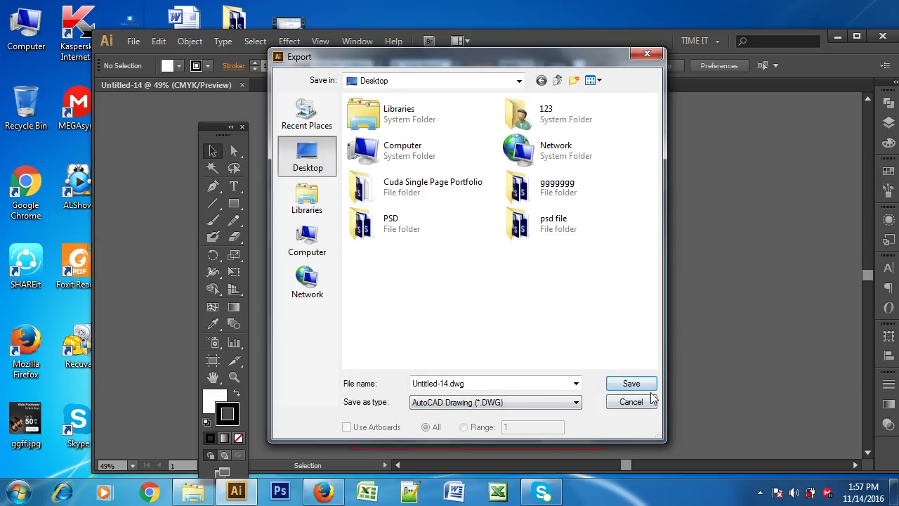
pyautogui.click(630, 404)
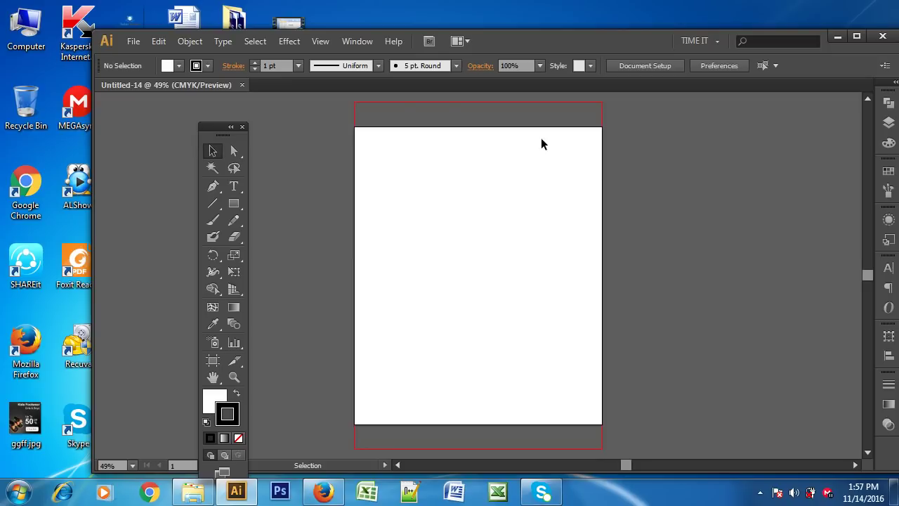
# Step: Close Untitled-14 and create a new A4 document, Untitled-15
pyautogui.hotkey('ctrl', 'w')
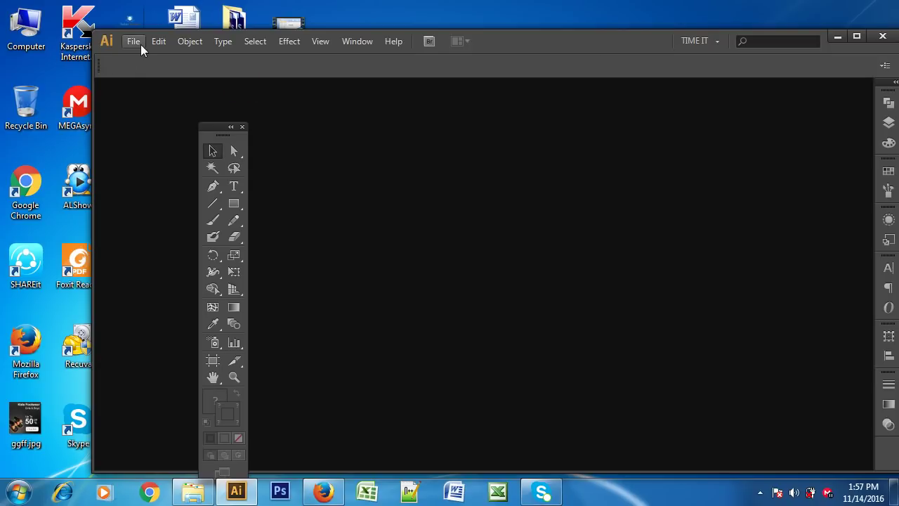
pyautogui.click(133, 41)
pyautogui.click(151, 59)
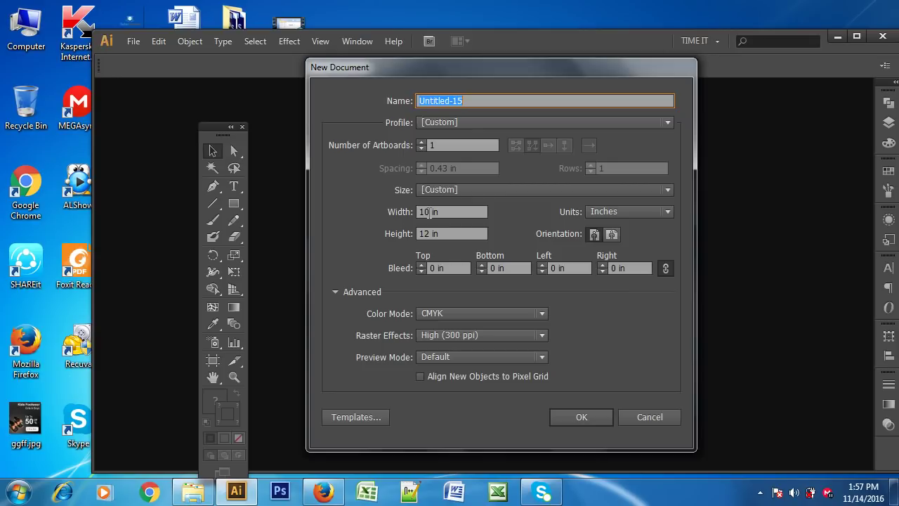
pyautogui.click(454, 190)
pyautogui.click(446, 270)
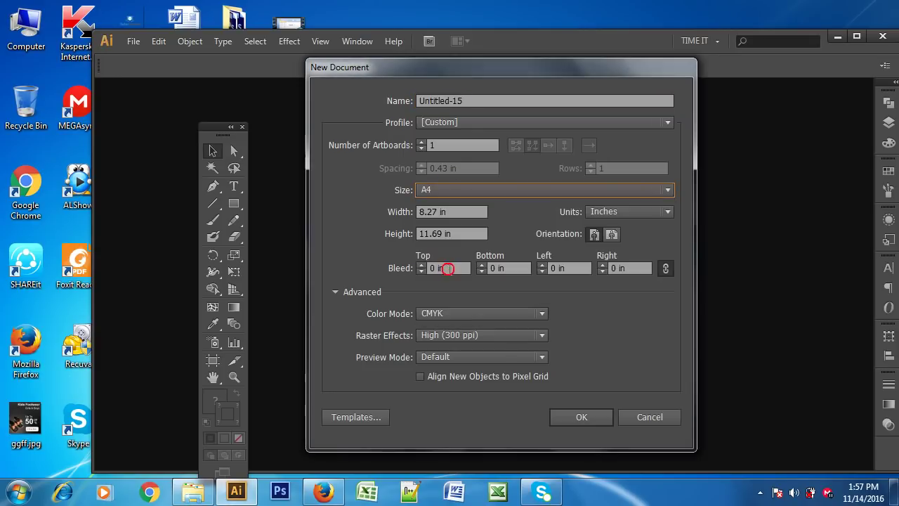
pyautogui.click(559, 417)
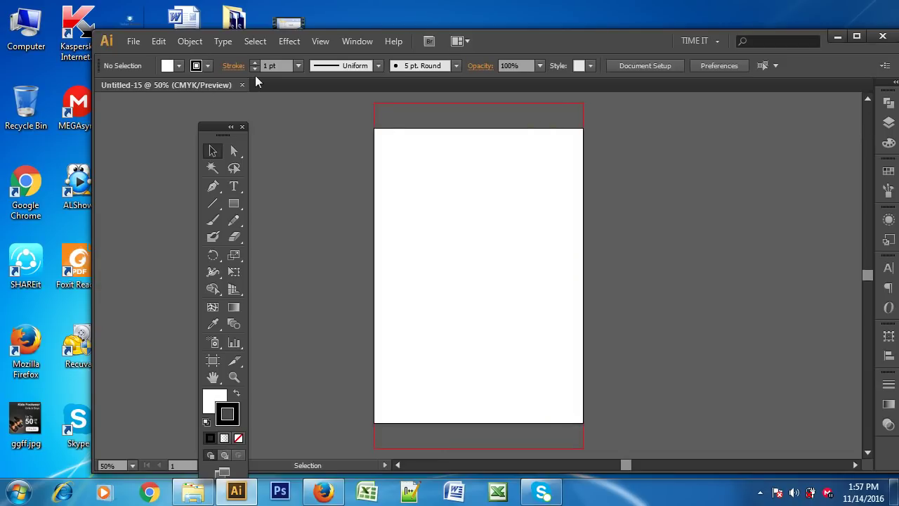
# Step: Close Untitled-15, create another A4 document Untitled-16, then quit Illustrator
pyautogui.click(243, 85)
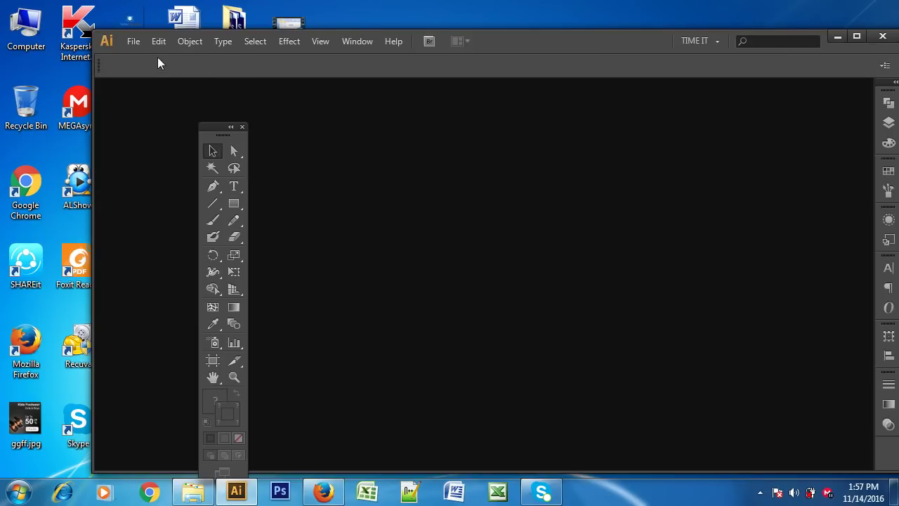
pyautogui.click(133, 41)
pyautogui.click(151, 60)
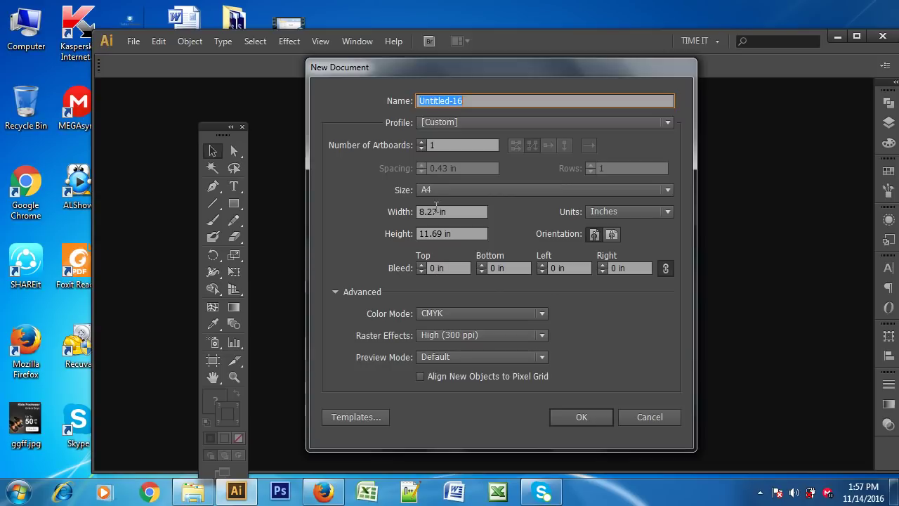
pyautogui.moveTo(509, 64)
pyautogui.mouseDown()
pyautogui.moveTo(528, 75)
pyautogui.moveTo(510, 71)
pyautogui.mouseUp()
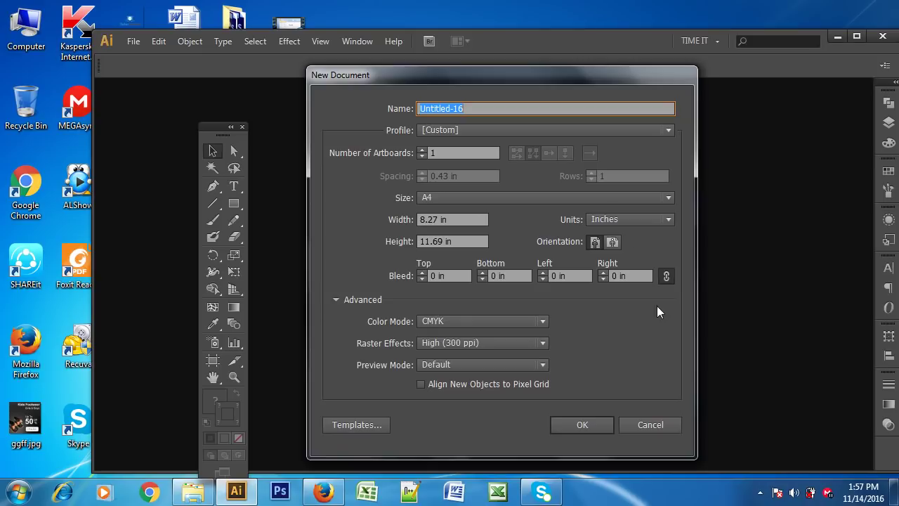
pyautogui.click(579, 425)
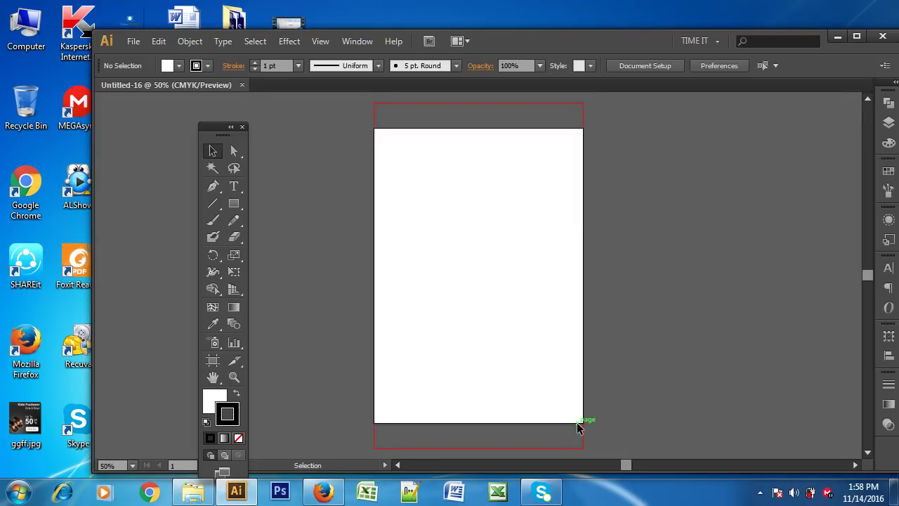
pyautogui.click(885, 39)
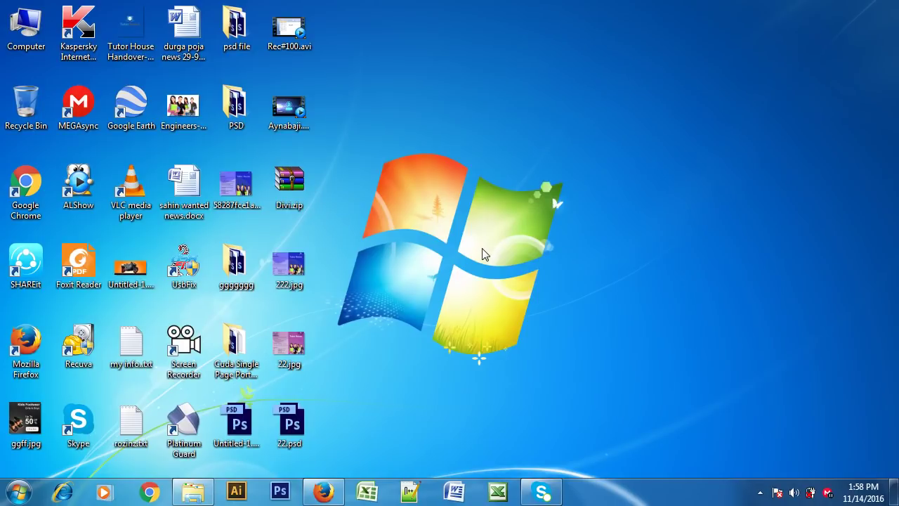
# Step: Relaunch Illustrator from the taskbar and move the Tools panel up and left
pyautogui.click(239, 491)
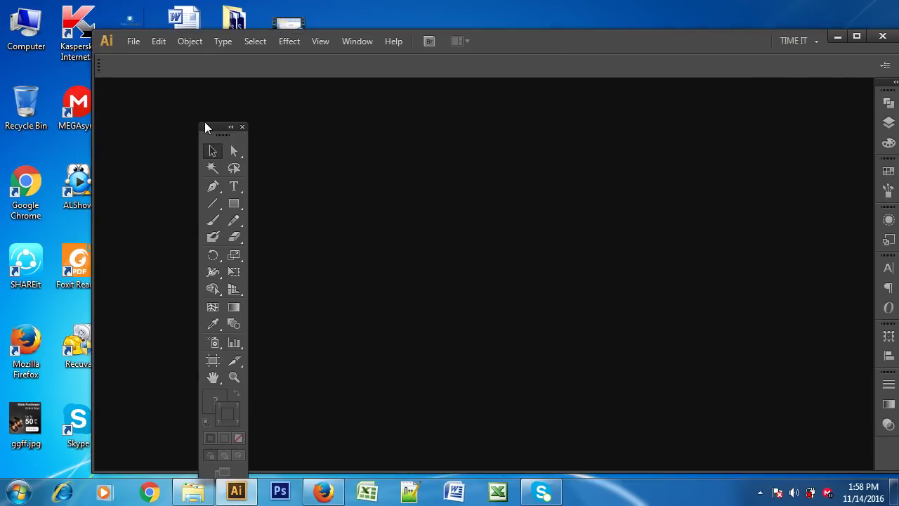
pyautogui.click(205, 121)
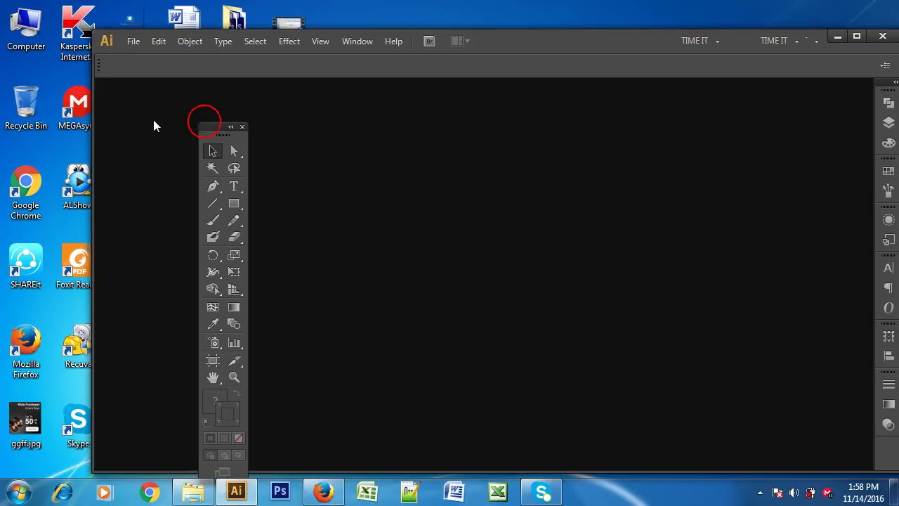
pyautogui.moveTo(207, 128); pyautogui.dragTo(147, 114)
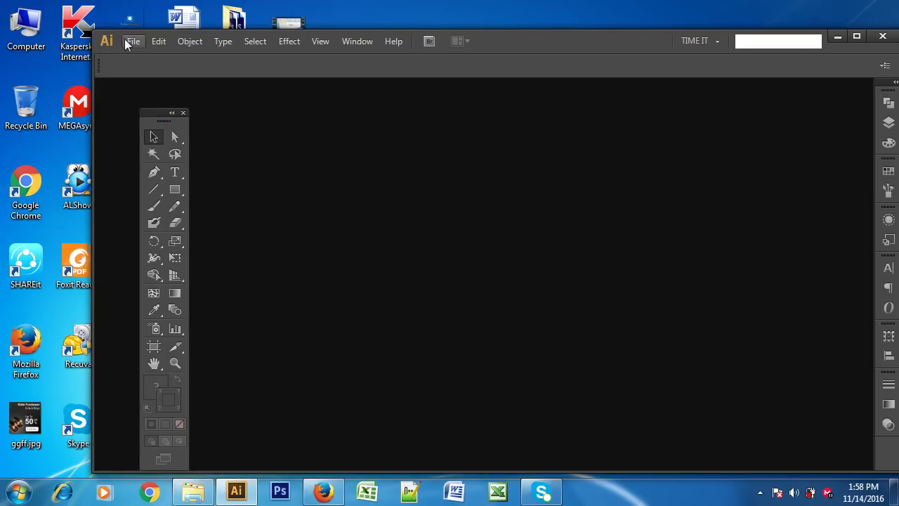
# Step: Create a new A4 document, Untitled-1
pyautogui.click(130, 41)
pyautogui.click(155, 57)
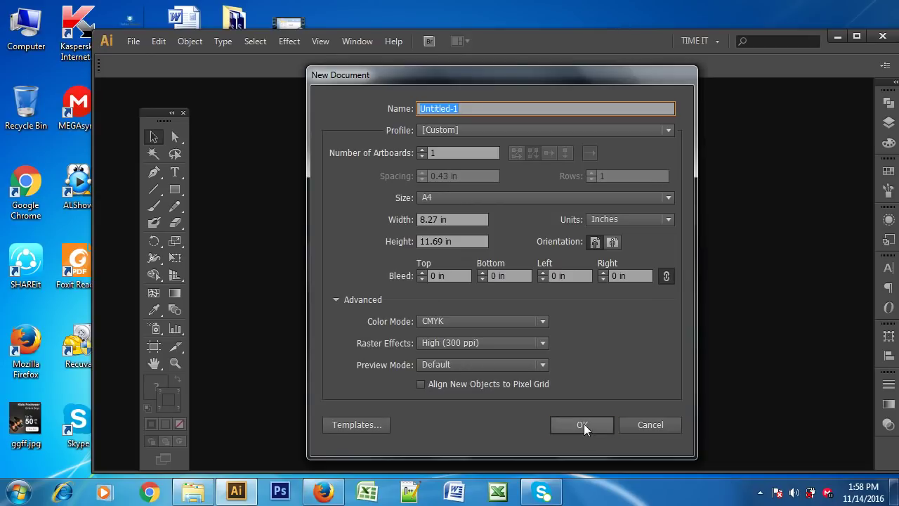
pyautogui.click(583, 424)
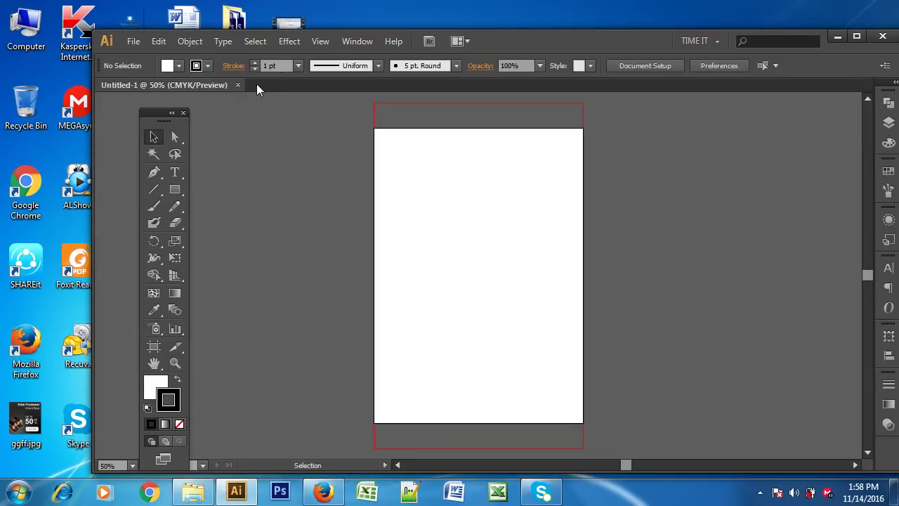
# Step: Close Untitled-1 and start a new document, keeping Default preview mode
pyautogui.click(239, 84)
pyautogui.click(132, 41)
pyautogui.click(151, 60)
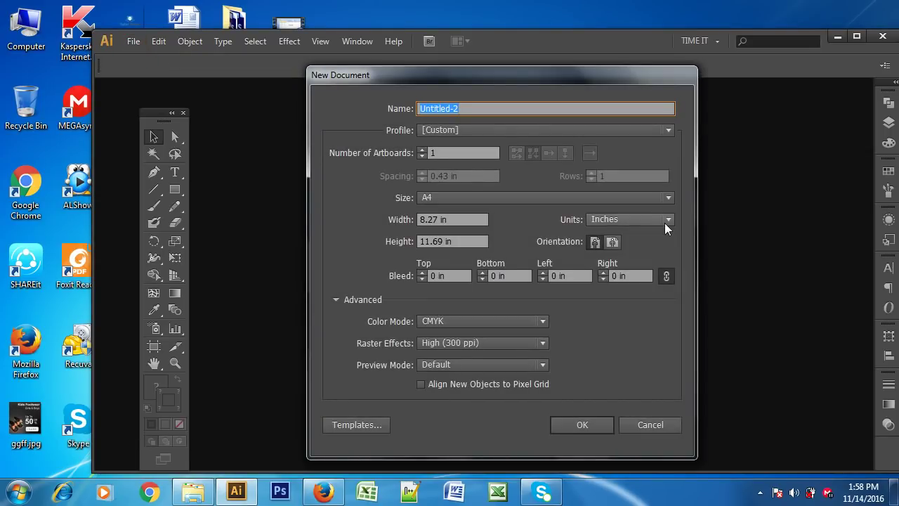
pyautogui.click(463, 364)
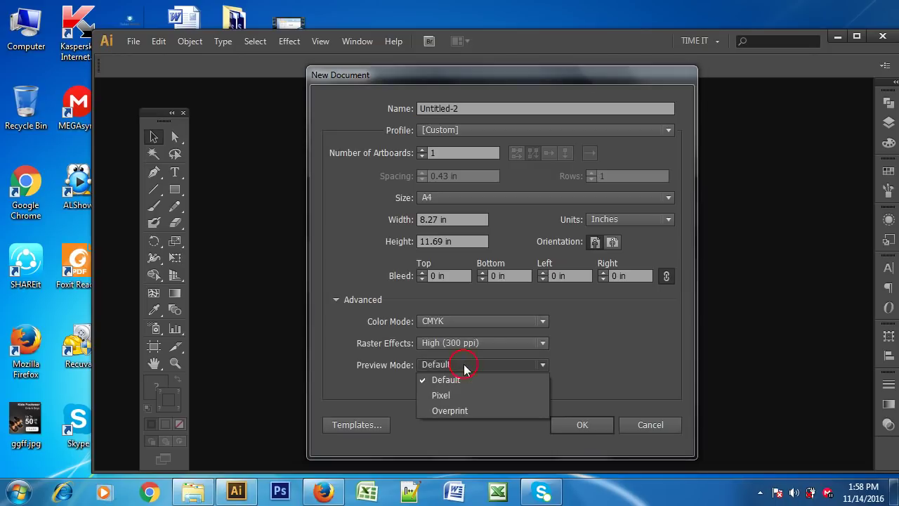
pyautogui.click(454, 380)
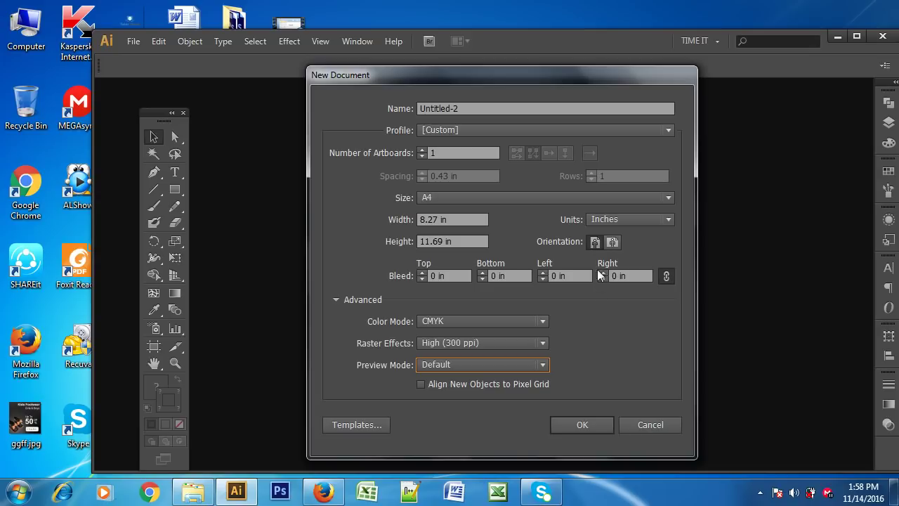
# Step: Keep A4 portrait orientation, link the zero bleed values, and create Untitled-2
pyautogui.click(613, 241)
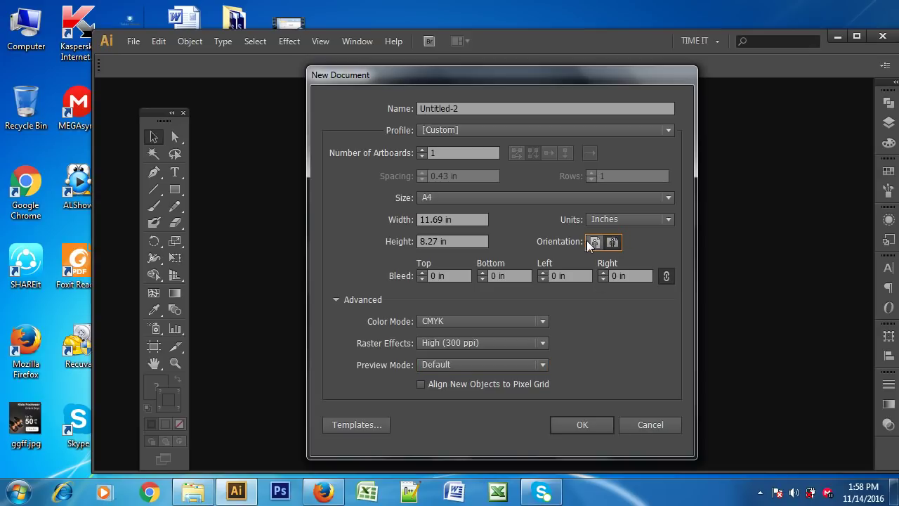
pyautogui.click(594, 241)
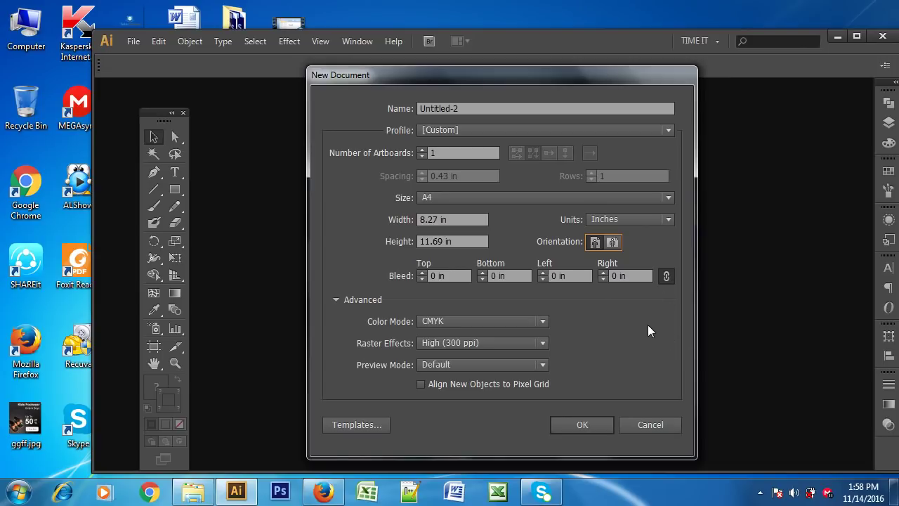
pyautogui.click(667, 276)
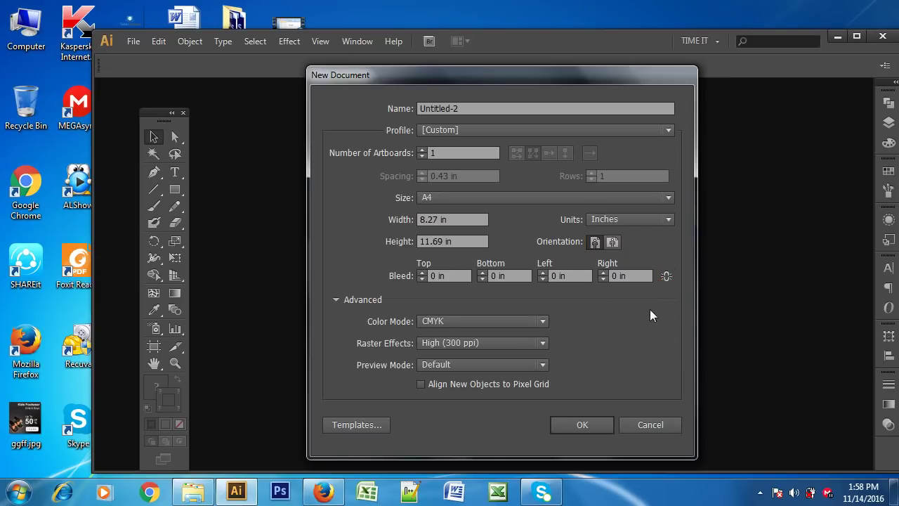
pyautogui.click(669, 279)
pyautogui.click(588, 428)
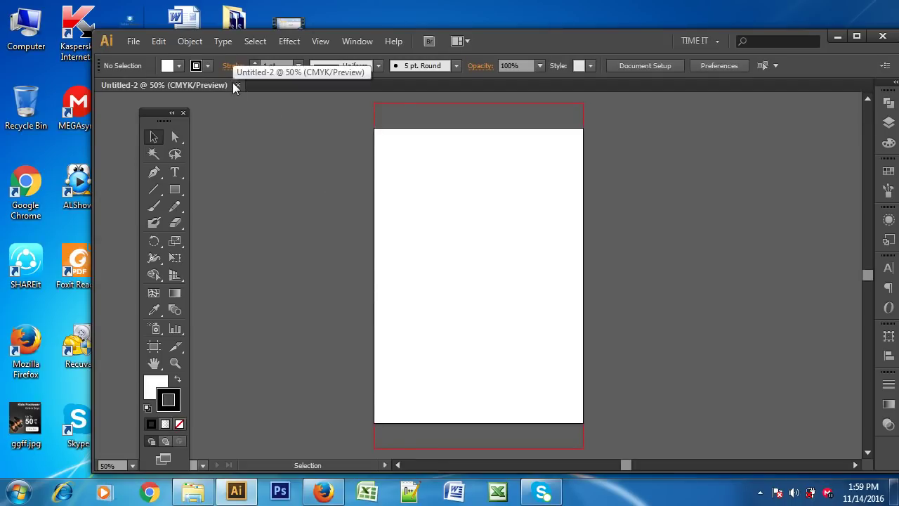
# Step: Close Untitled-2 and create a new A4 document, Untitled-3
pyautogui.click(239, 86)
pyautogui.click(133, 41)
pyautogui.click(144, 56)
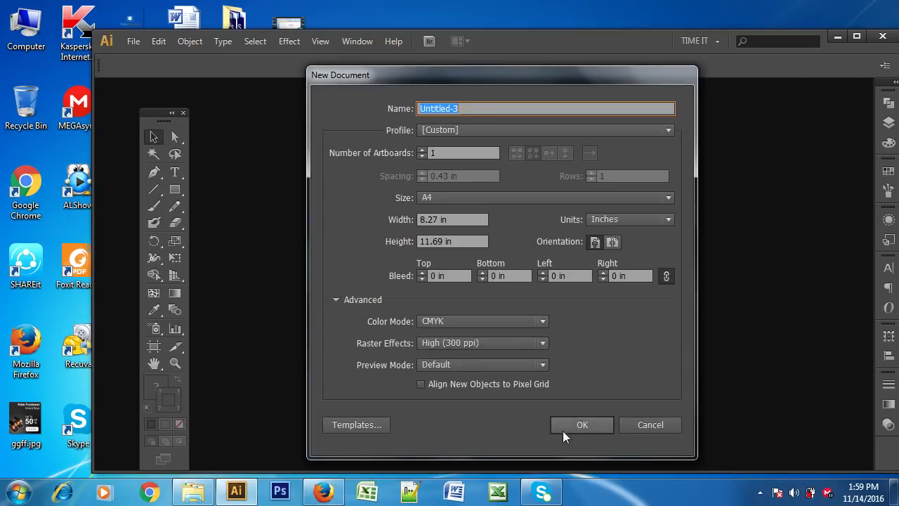
pyautogui.click(577, 423)
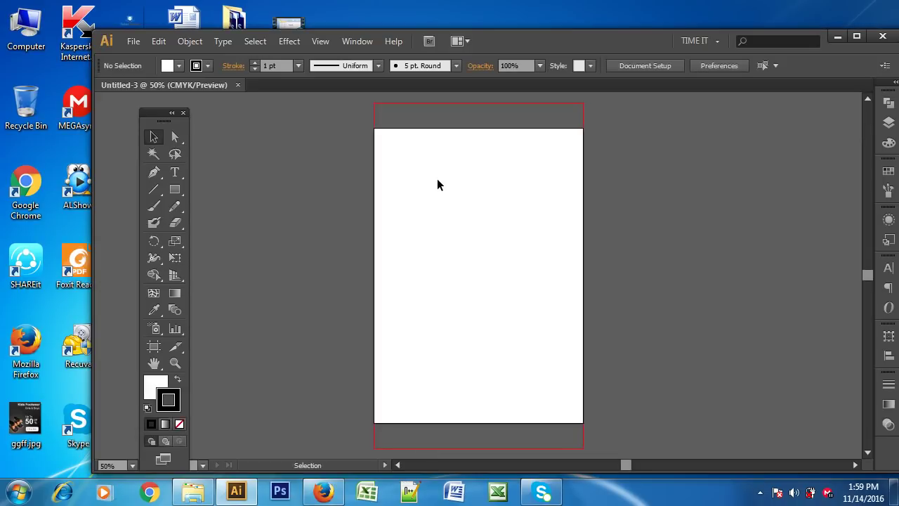
# Step: Draw a rectangle near the artboard centre and fill it with magenta
pyautogui.click(175, 189)
pyautogui.moveTo(447, 242); pyautogui.dragTo(533, 293)
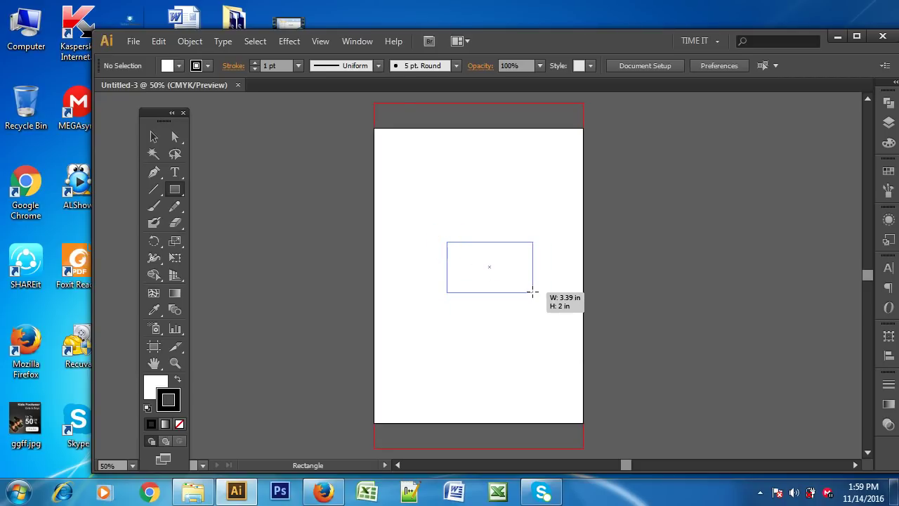
pyautogui.click(179, 66)
pyautogui.click(123, 90)
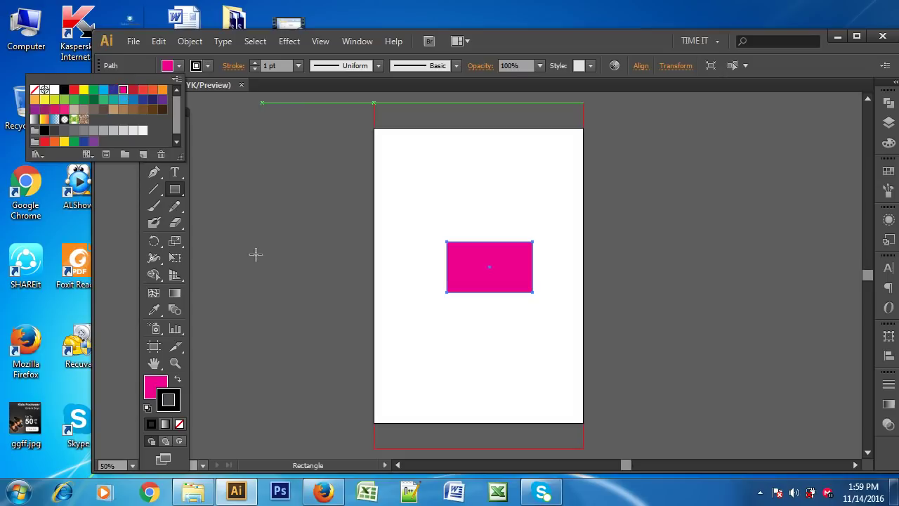
pyautogui.click(254, 237)
pyautogui.click(151, 138)
pyautogui.click(482, 155)
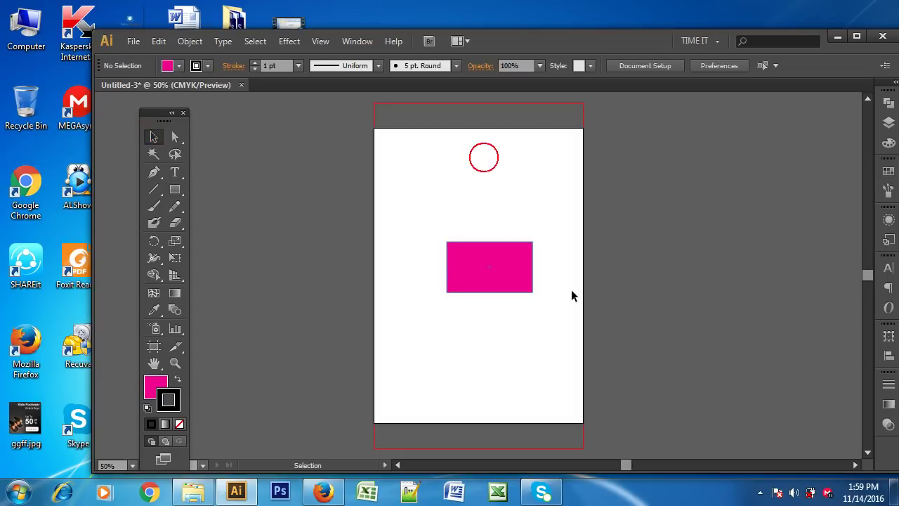
pyautogui.click(487, 273)
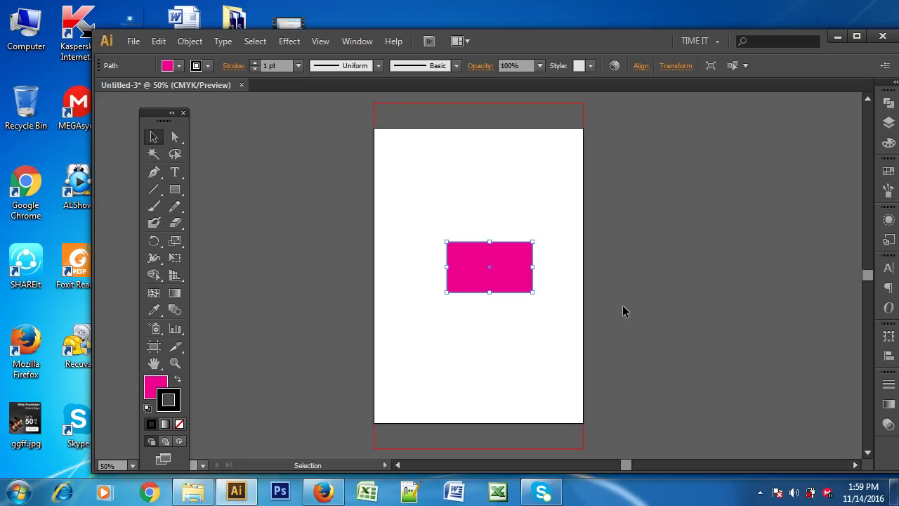
pyautogui.press('alt')
# Step: Export the artwork as JPEG to the Desktop as Untitled-3.jpg
pyautogui.click(134, 42)
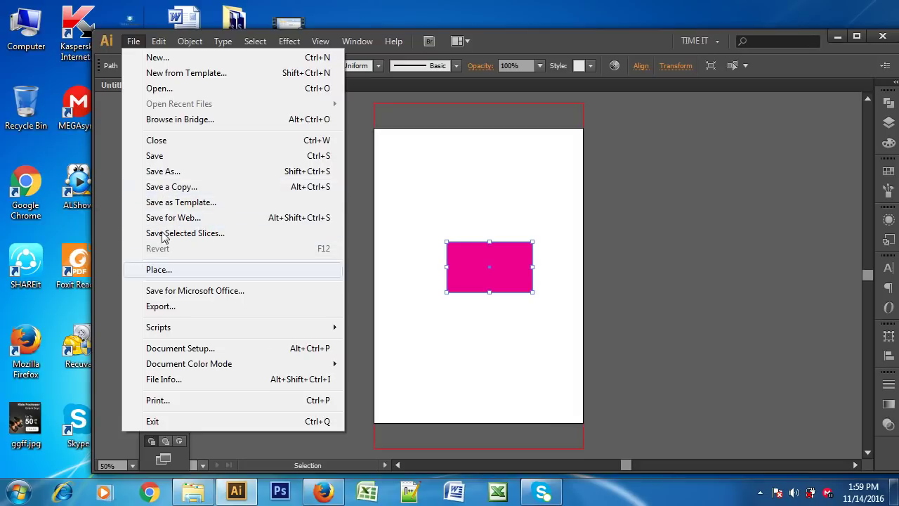
pyautogui.click(161, 309)
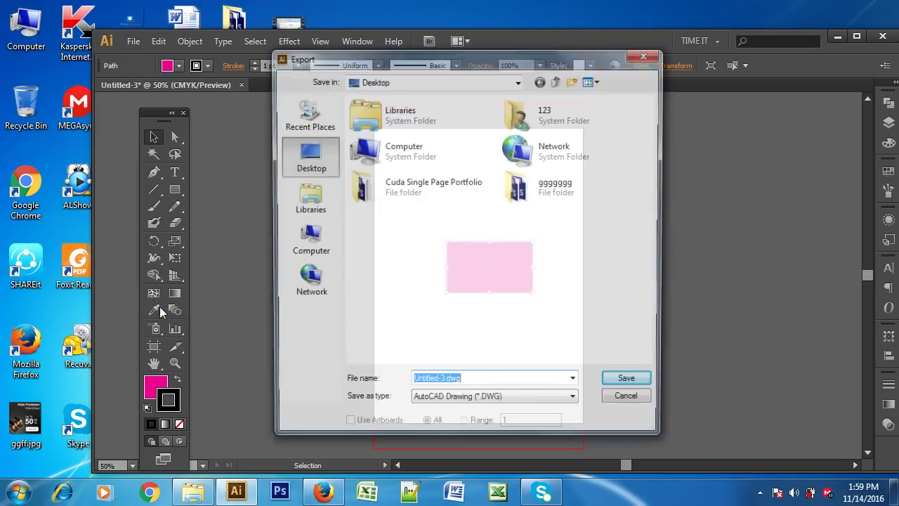
pyautogui.click(481, 407)
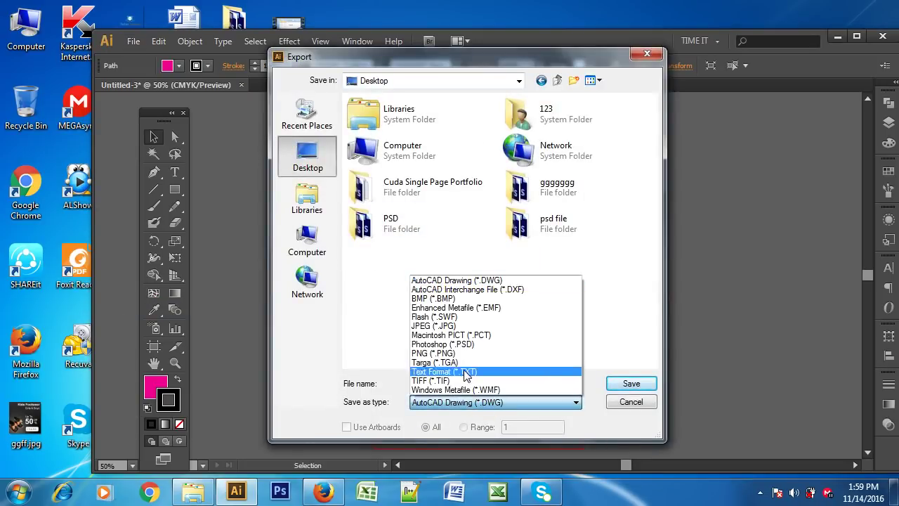
pyautogui.click(442, 328)
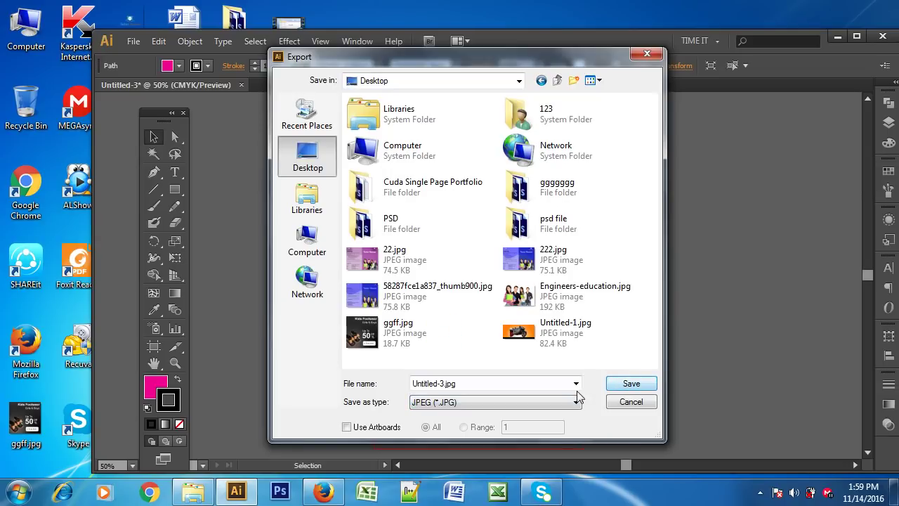
pyautogui.click(630, 383)
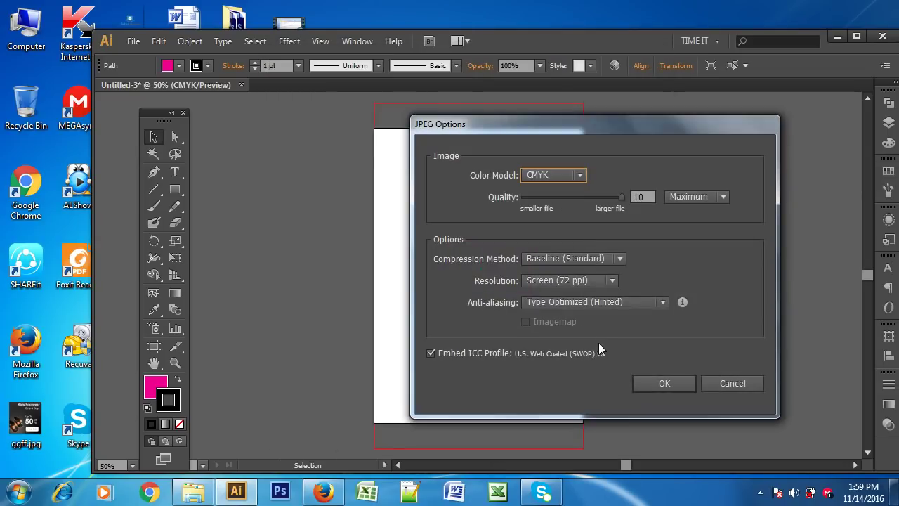
# Step: Confirm JPEG options with Screen (72 ppi) resolution and quality 10
pyautogui.moveTo(603, 125)
pyautogui.mouseDown()
pyautogui.moveTo(613, 120)
pyautogui.moveTo(520, 123)
pyautogui.mouseUp()
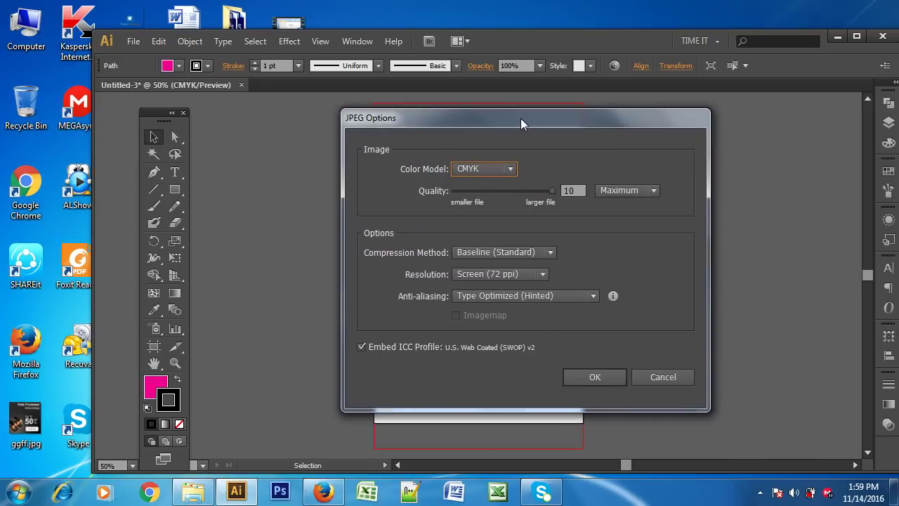
pyautogui.click(541, 275)
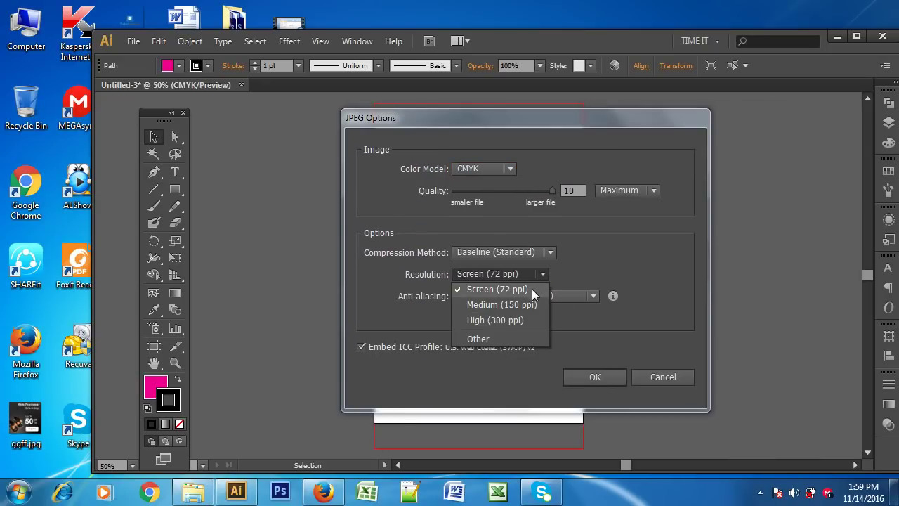
pyautogui.click(508, 275)
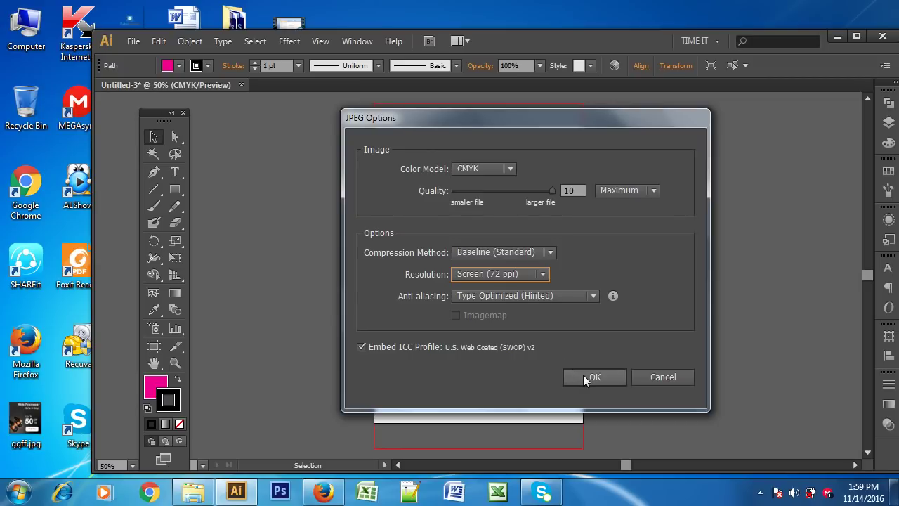
pyautogui.click(569, 190)
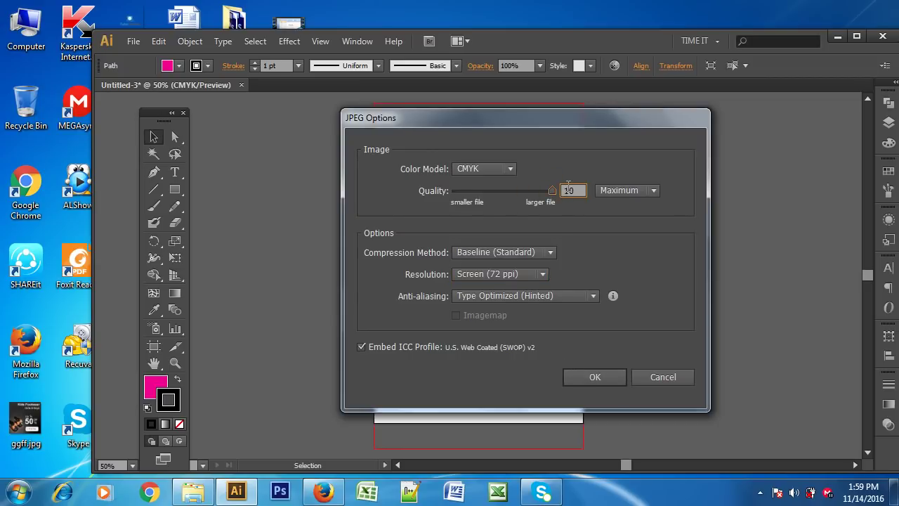
pyautogui.click(597, 378)
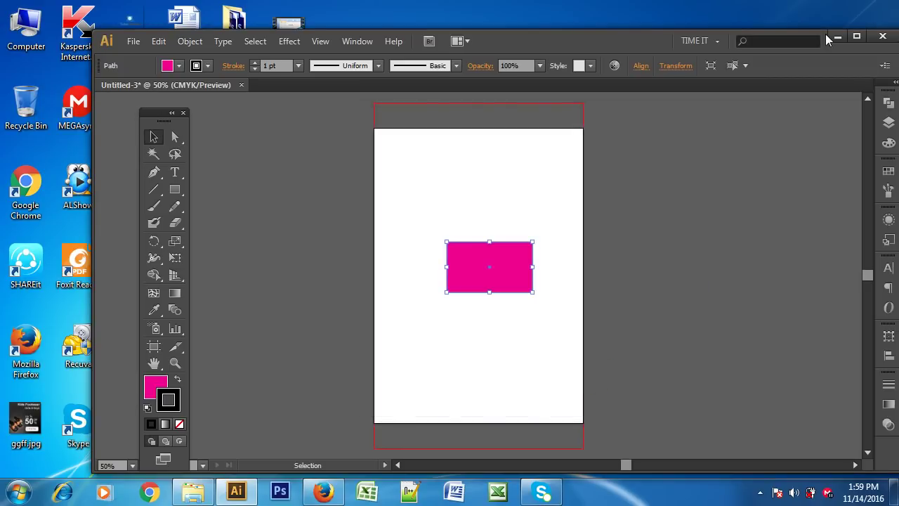
# Step: Minimize Illustrator, view Untitled-3.jpg from the desktop in Photo Viewer, then close it
pyautogui.click(837, 33)
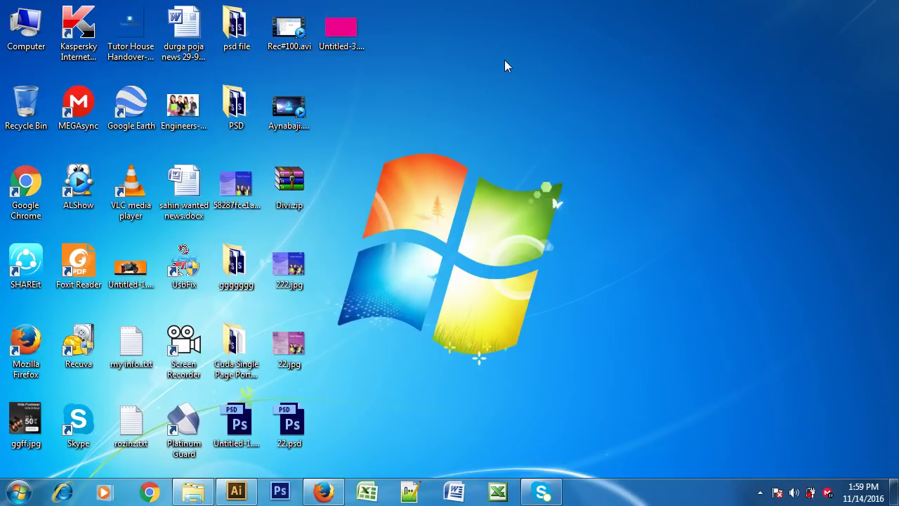
pyautogui.click(343, 29)
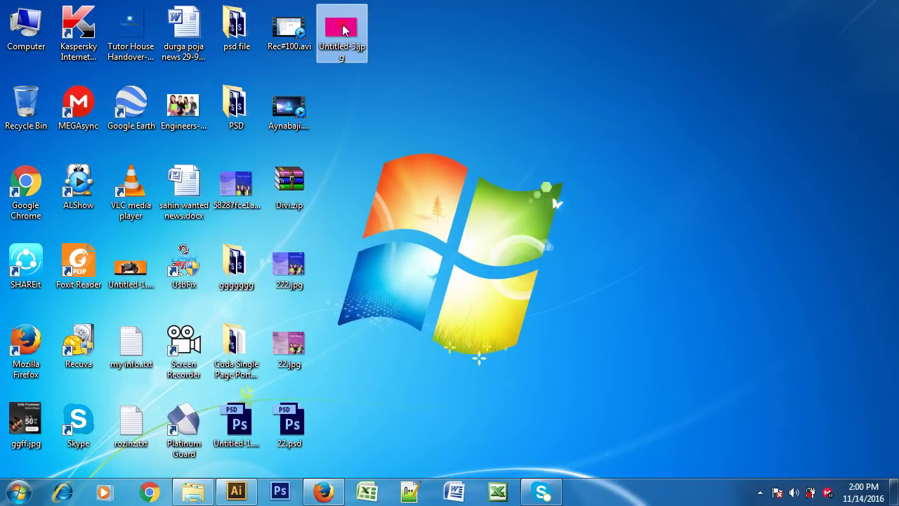
pyautogui.doubleClick(344, 29)
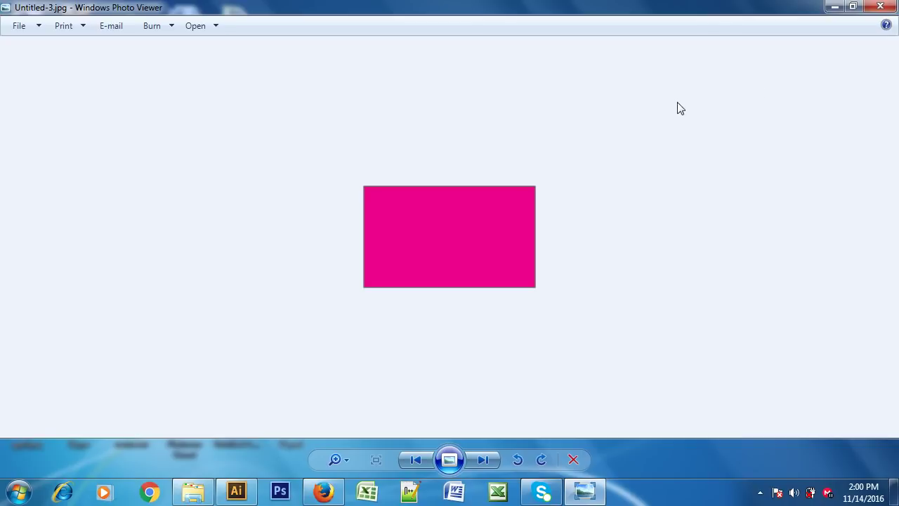
pyautogui.click(880, 8)
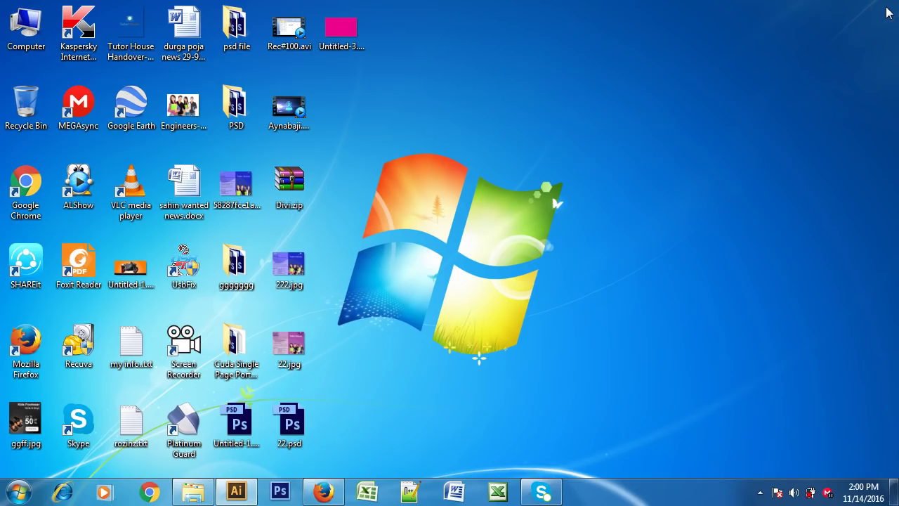
# Step: Restore the Illustrator window and deselect the magenta rectangle
pyautogui.click(236, 492)
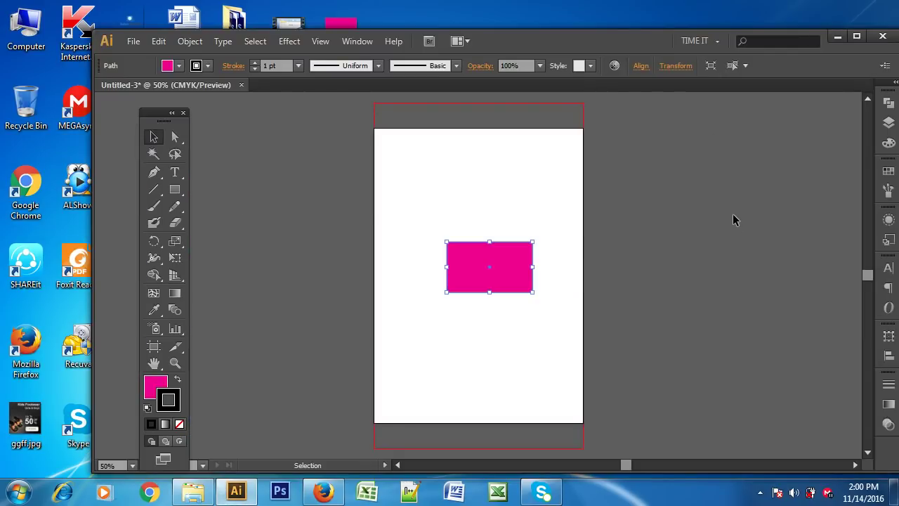
pyautogui.click(732, 220)
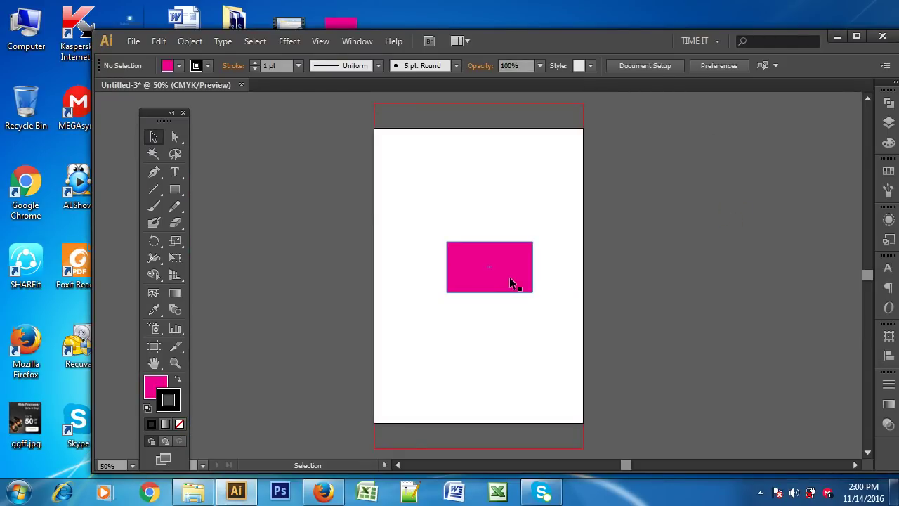
pyautogui.click(509, 274)
pyautogui.click(754, 233)
# Step: Set the Pen tool's fill to White and stroke to None
pyautogui.click(154, 172)
pyautogui.click(179, 66)
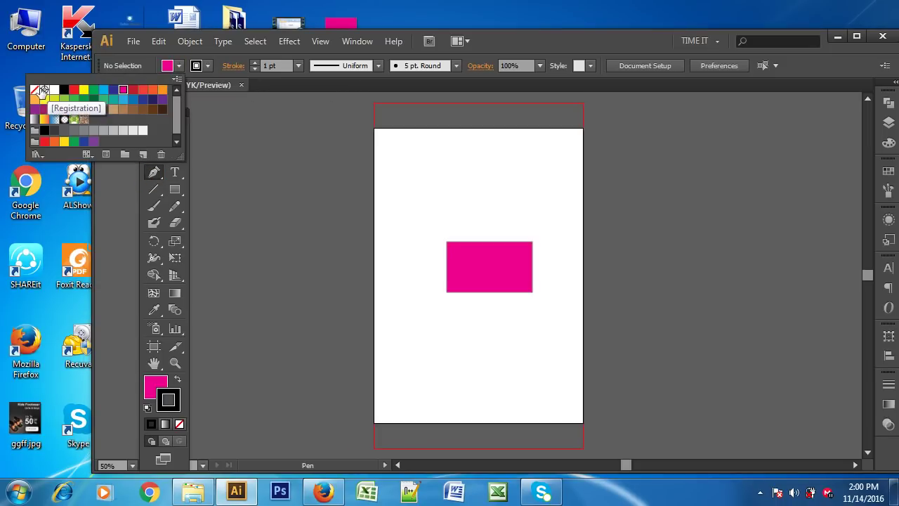
pyautogui.click(54, 91)
pyautogui.click(180, 67)
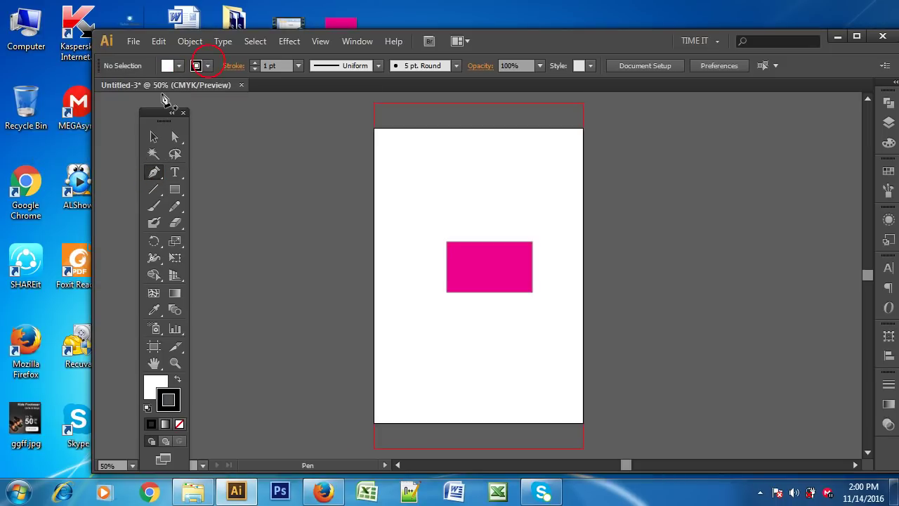
pyautogui.click(206, 65)
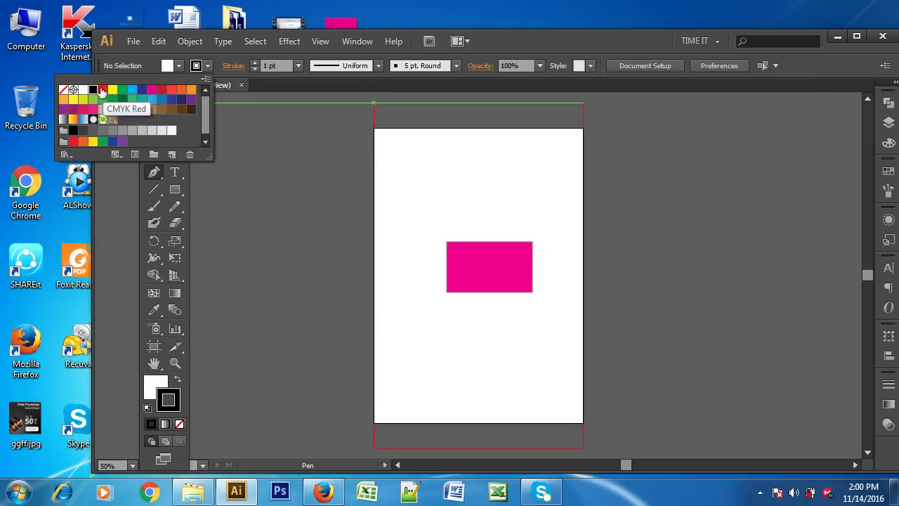
pyautogui.click(67, 94)
pyautogui.click(161, 177)
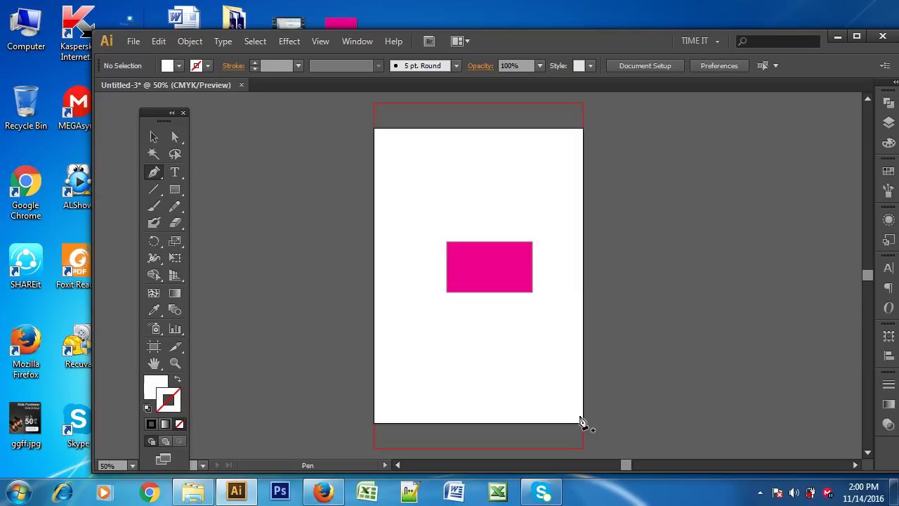
# Step: Place two pen points near the artboard's lower right, then end and deselect the path
pyautogui.moveTo(574, 416); pyautogui.dragTo(577, 422)
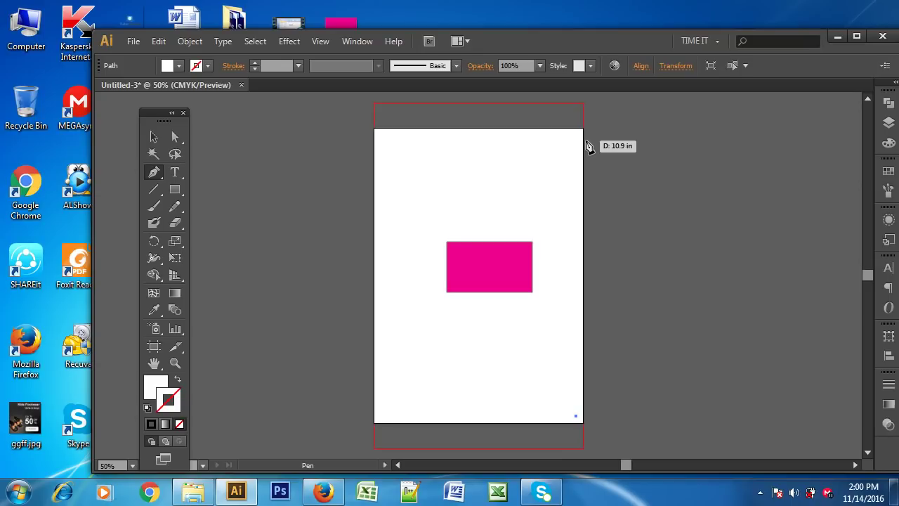
pyautogui.click(156, 128)
pyautogui.click(217, 174)
pyautogui.press('ctrl')
pyautogui.keyDown('ctrl'); pyautogui.click(248, 238); pyautogui.keyUp('ctrl')
pyautogui.click(153, 136)
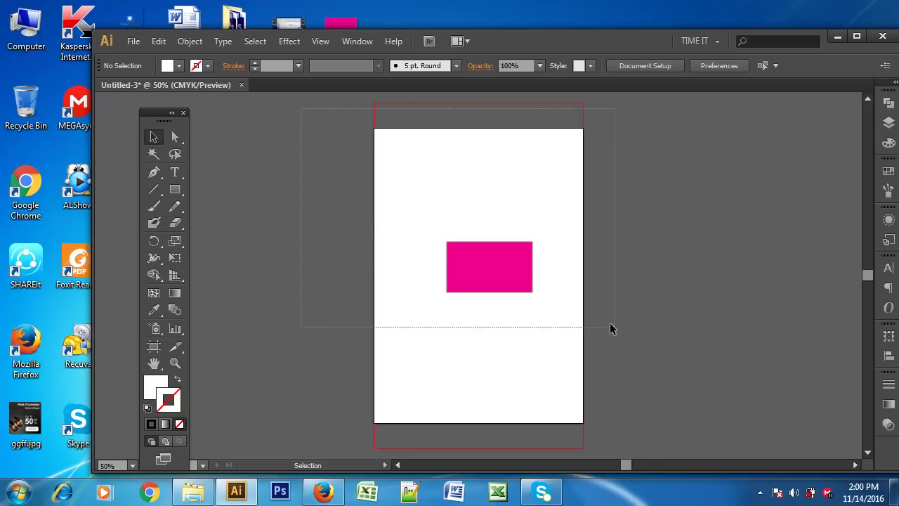
# Step: Marquee-select the tiny stray path near the lower-right corner and delete it
pyautogui.moveTo(301, 111); pyautogui.dragTo(674, 436)
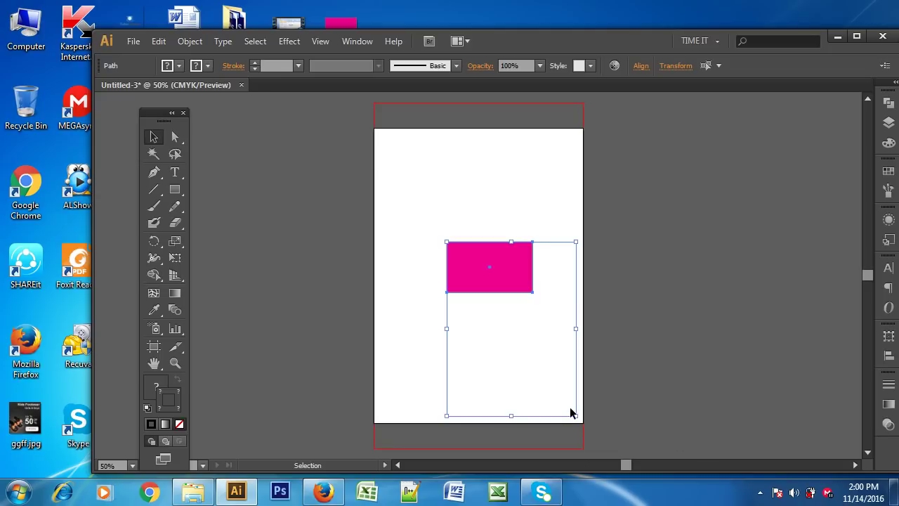
pyautogui.click(717, 323)
pyautogui.moveTo(645, 325); pyautogui.dragTo(541, 461)
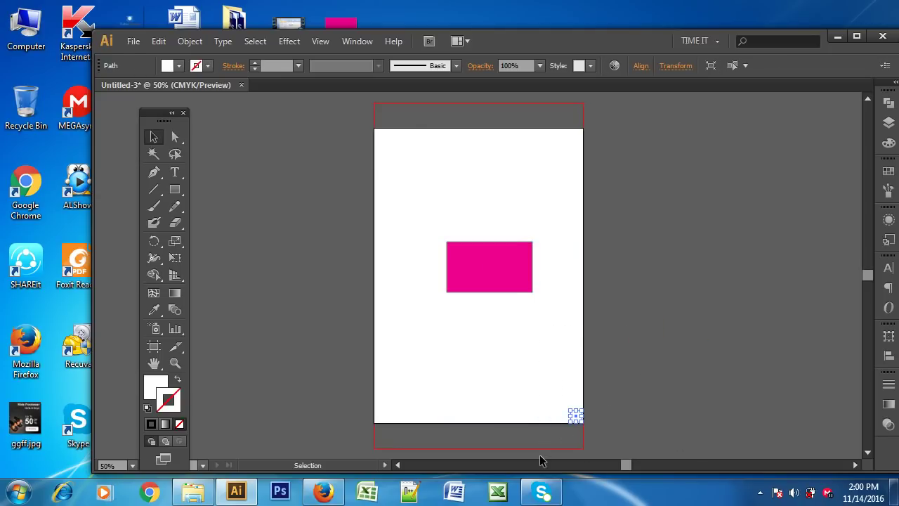
pyautogui.press('Delete')
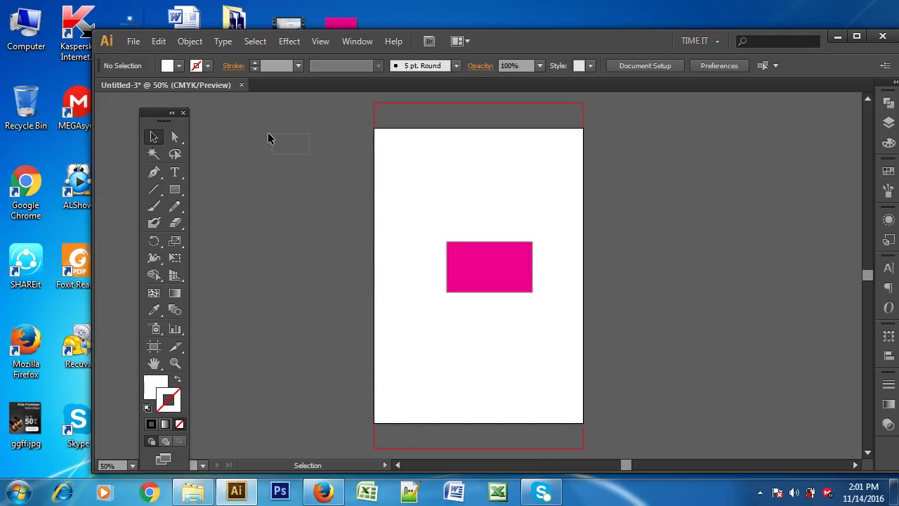
# Step: Select all to confirm only the magenta rectangle remains, then deselect it
pyautogui.hotkey('ctrl', 'a')
pyautogui.click(602, 225)
pyautogui.moveTo(168, 85)
pyautogui.mouseDown()
pyautogui.moveTo(226, 102)
pyautogui.moveTo(228, 79)
pyautogui.mouseUp()
pyautogui.moveTo(331, 111); pyautogui.dragTo(715, 428)
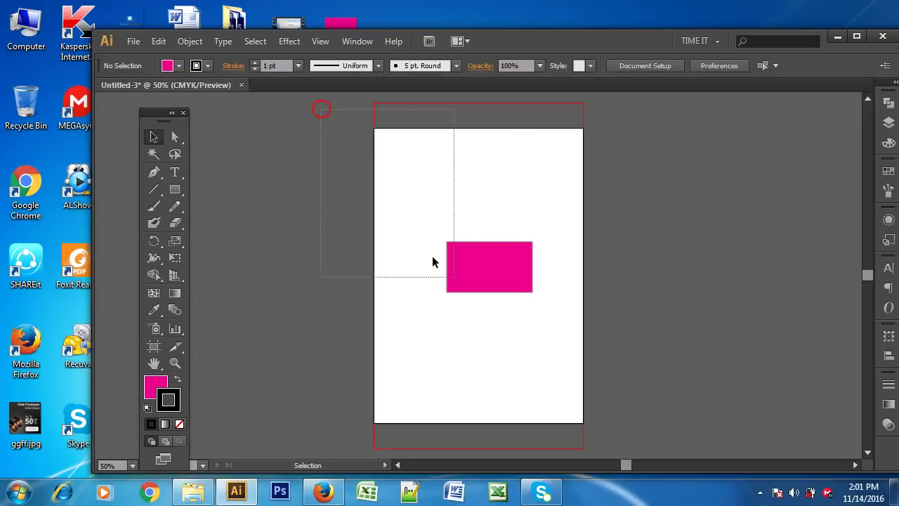
pyautogui.click(688, 249)
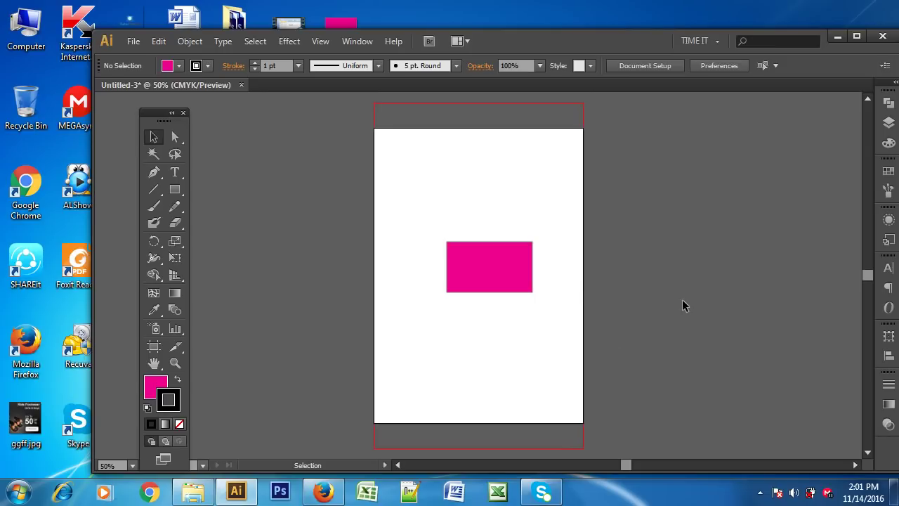
pyautogui.moveTo(442, 327)
pyautogui.mouseDown()
pyautogui.moveTo(805, 495)
pyautogui.moveTo(659, 307)
pyautogui.mouseUp()
# Step: Zoom out to 33.33% and drag the magenta rectangle slightly left
pyautogui.scroll(1, 538, 279)
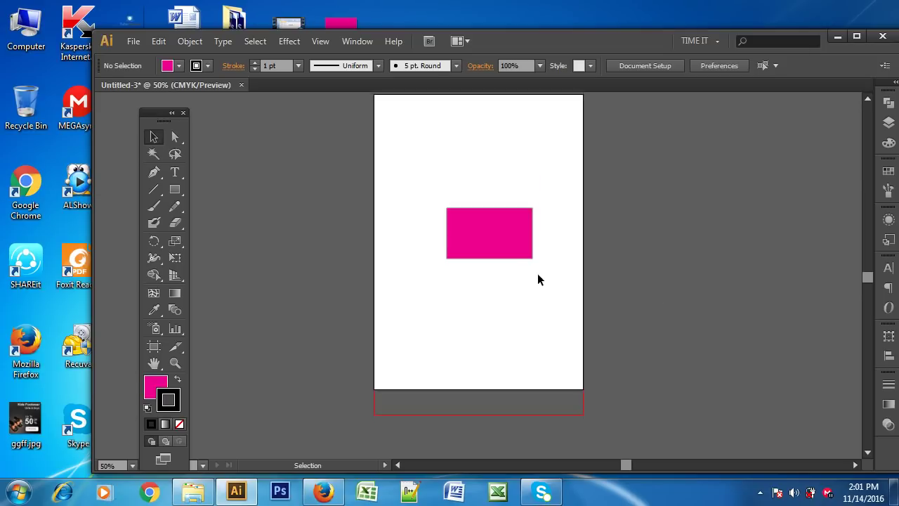
pyautogui.scroll(2, 538, 279)
pyautogui.scroll(-1, 538, 280)
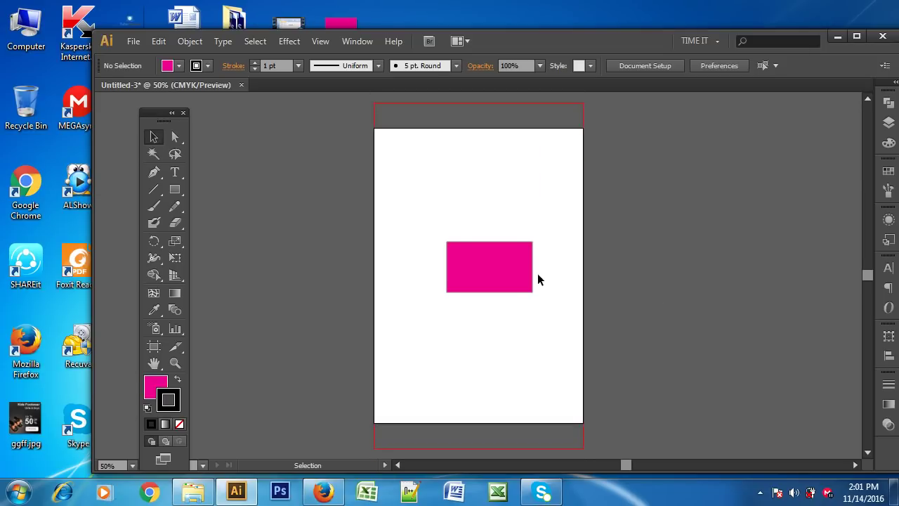
pyautogui.hotkey('ctrl', '-')
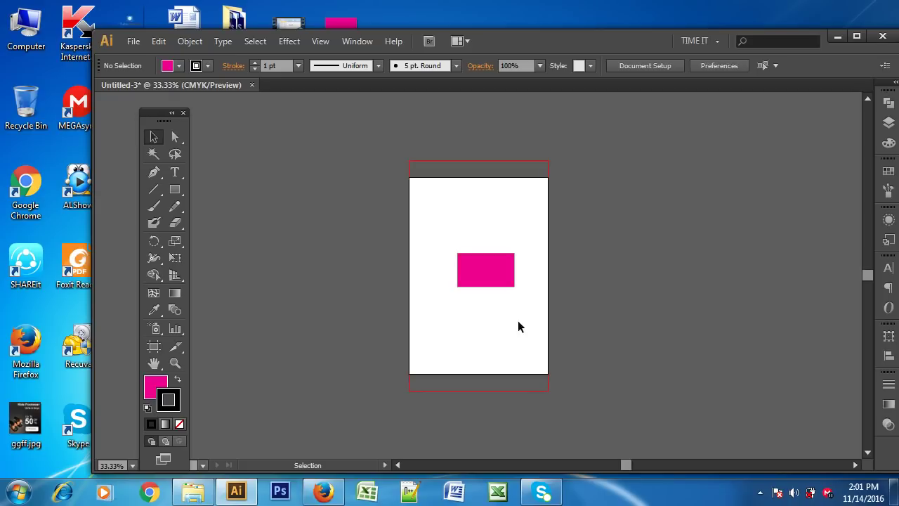
pyautogui.moveTo(491, 275); pyautogui.dragTo(480, 268)
# Step: Place a single pen anchor point on the artboard, then deselect it
pyautogui.click(180, 193)
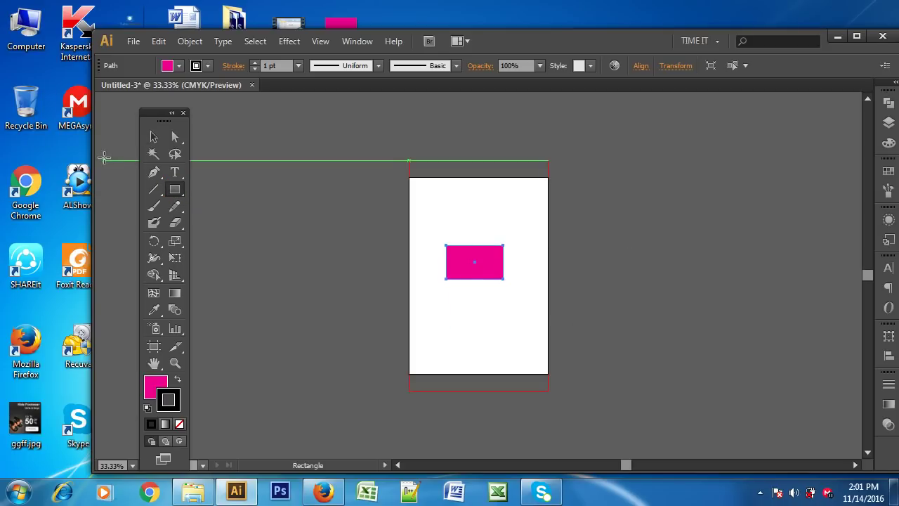
pyautogui.click(154, 136)
pyautogui.click(154, 173)
pyautogui.click(522, 356)
pyautogui.click(154, 137)
pyautogui.click(248, 205)
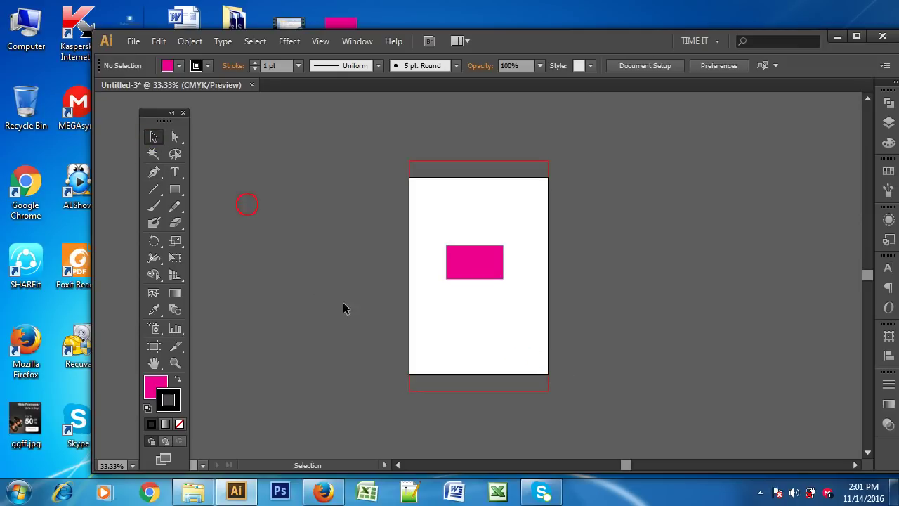
pyautogui.click(127, 40)
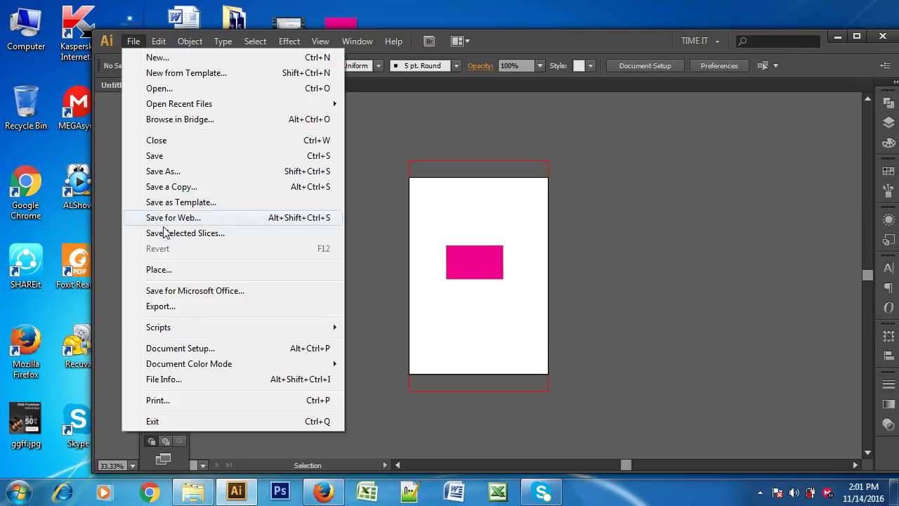
# Step: Cancel Save As, then open the Export dialog's Save as type format list
pyautogui.click(165, 172)
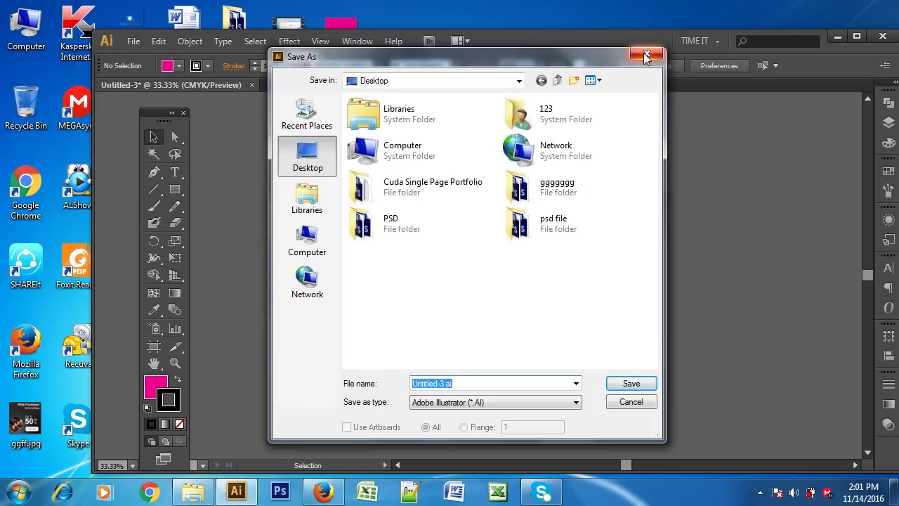
pyautogui.click(647, 55)
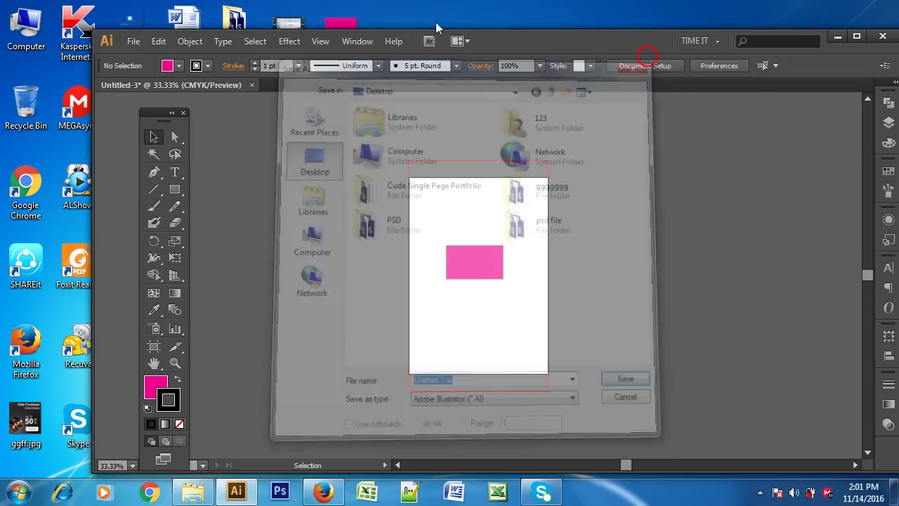
pyautogui.click(133, 41)
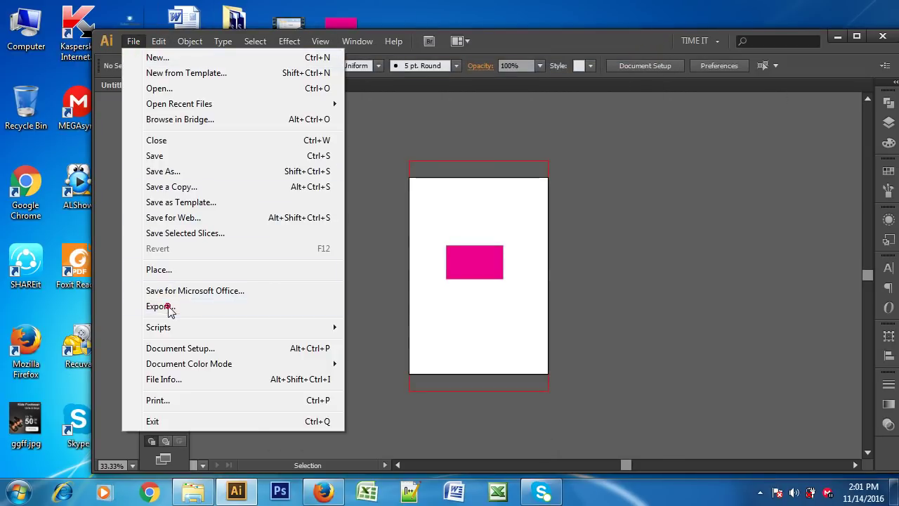
pyautogui.click(168, 307)
pyautogui.click(445, 402)
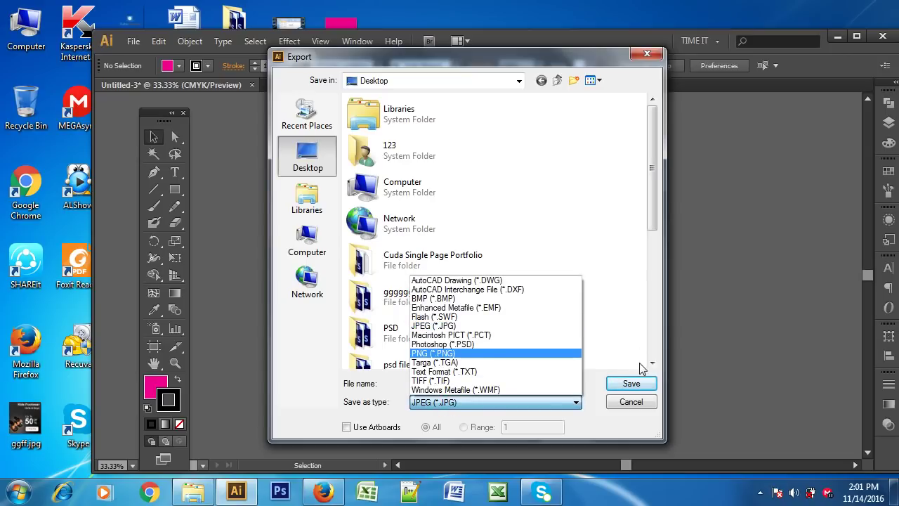
# Step: Export as JPEG, replacing Untitled-3.jpg and accepting the default JPEG options
pyautogui.click(633, 382)
pyautogui.click(481, 293)
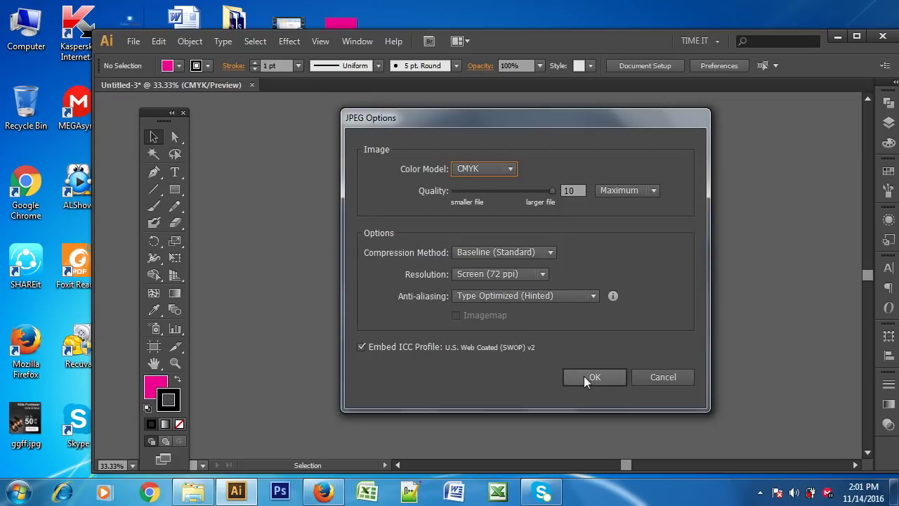
pyautogui.click(583, 379)
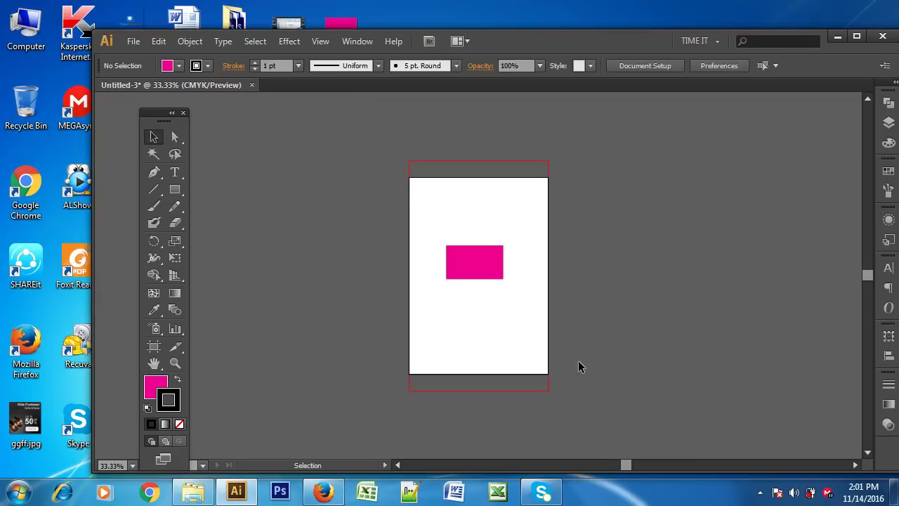
# Step: Check the exported Untitled-3.jpg in Photo Viewer from the desktop, then return to Illustrator
pyautogui.click(838, 37)
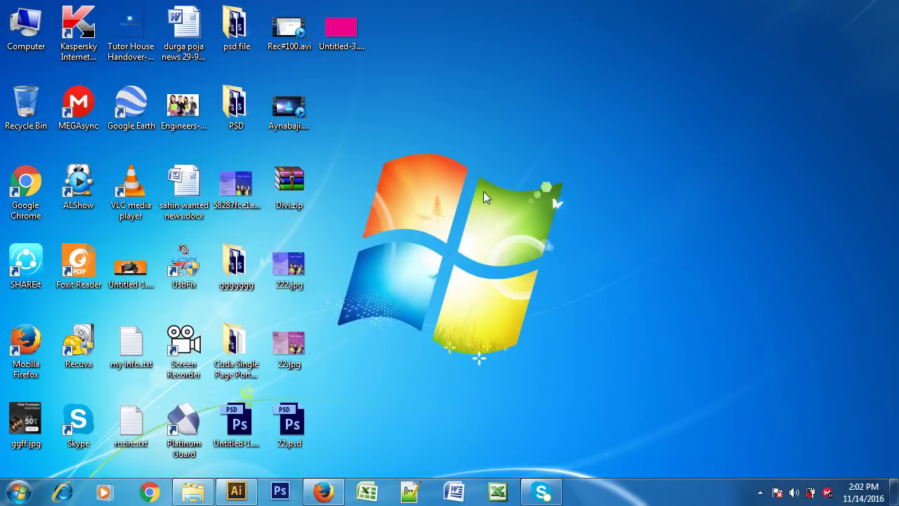
pyautogui.doubleClick(345, 28)
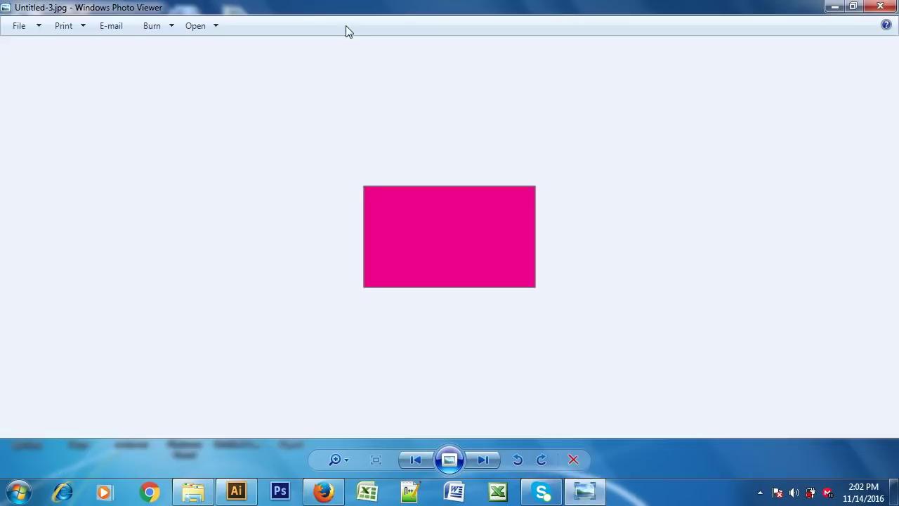
pyautogui.click(880, 6)
pyautogui.click(415, 280)
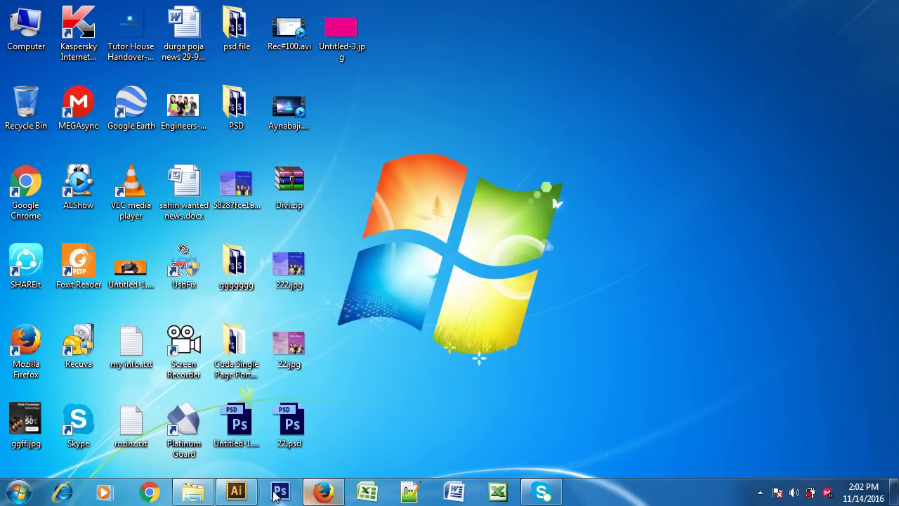
pyautogui.click(236, 492)
pyautogui.click(629, 277)
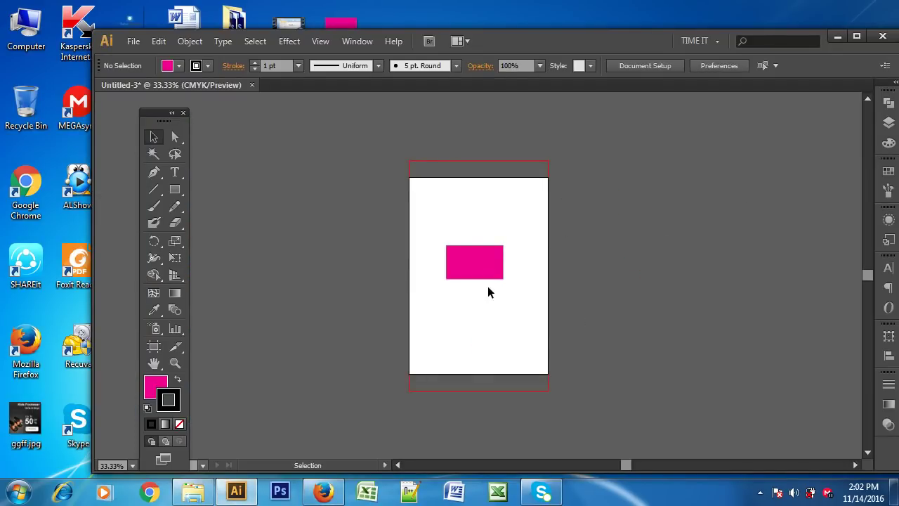
# Step: Delete the stray anchor point and the magenta rectangle from the artboard
pyautogui.moveTo(459, 292); pyautogui.dragTo(598, 392)
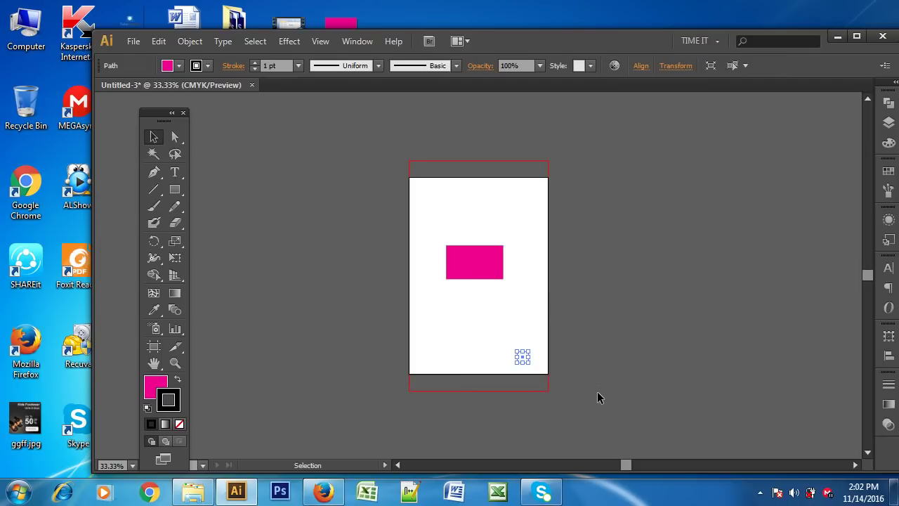
pyautogui.press('Delete')
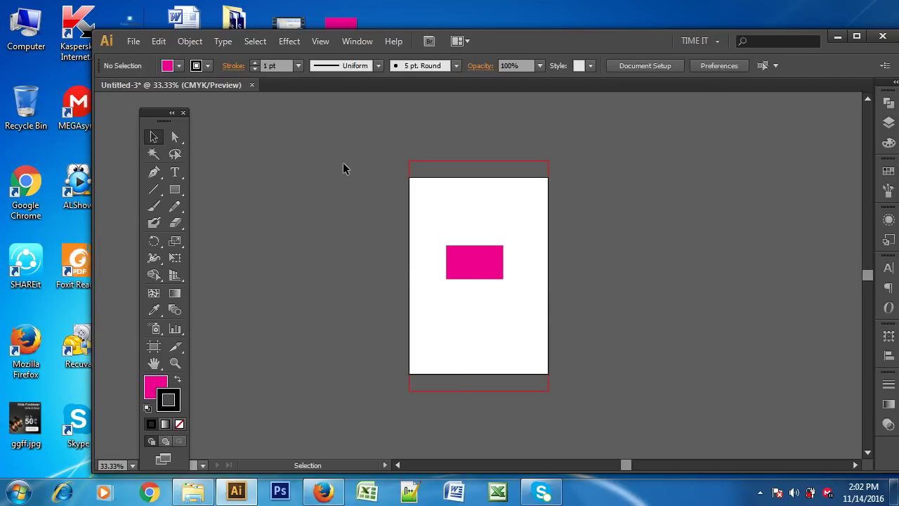
pyautogui.moveTo(307, 152)
pyautogui.mouseDown()
pyautogui.moveTo(595, 320)
pyautogui.moveTo(652, 372)
pyautogui.mouseUp()
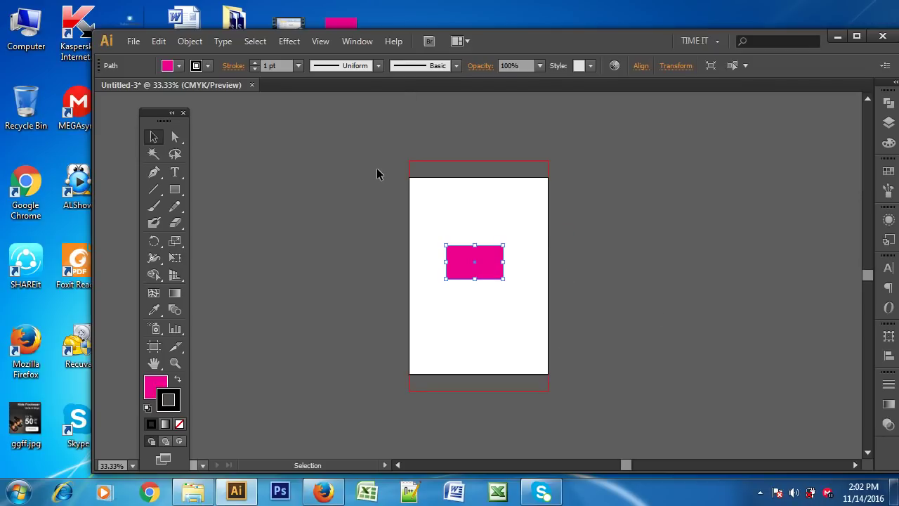
pyautogui.click(618, 287)
pyautogui.moveTo(472, 267); pyautogui.dragTo(490, 250)
pyautogui.press('Delete')
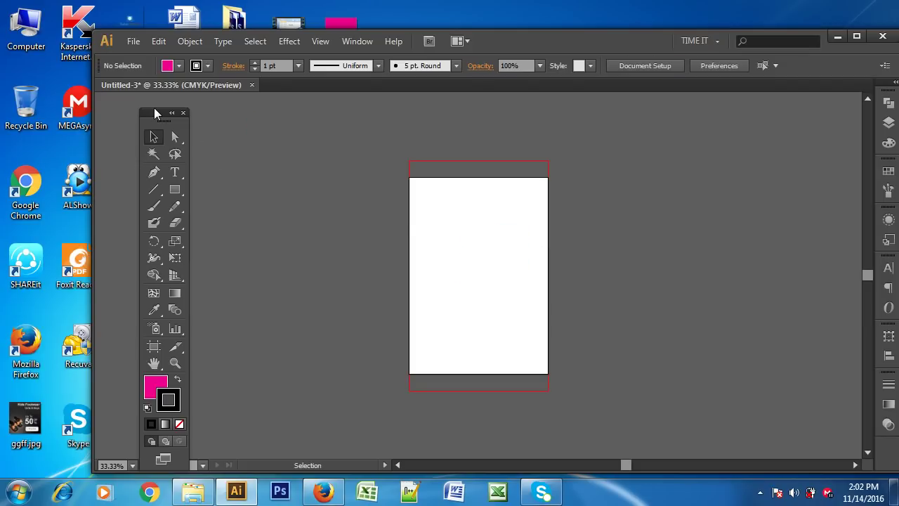
# Step: Nudge the tools panel right and switch to Direct Selection, then the Rectangle tool
pyautogui.moveTo(155, 114); pyautogui.dragTo(173, 113)
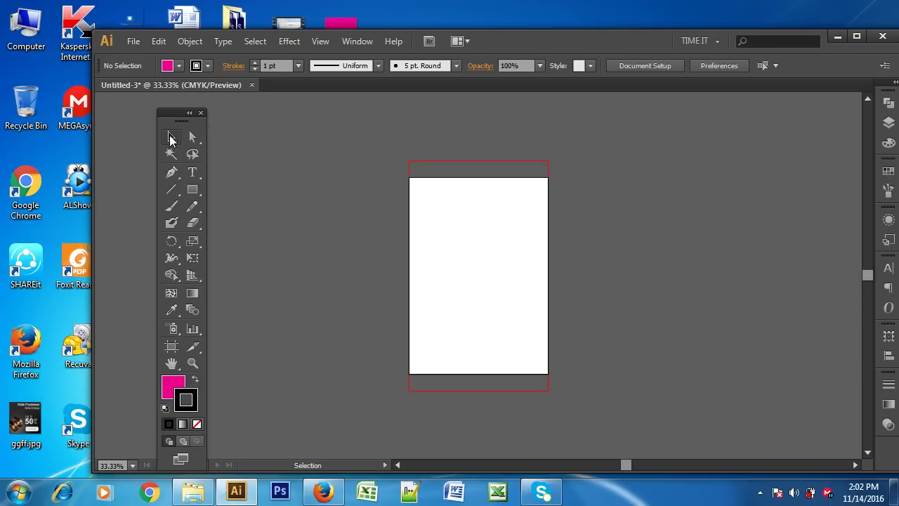
pyautogui.click(193, 138)
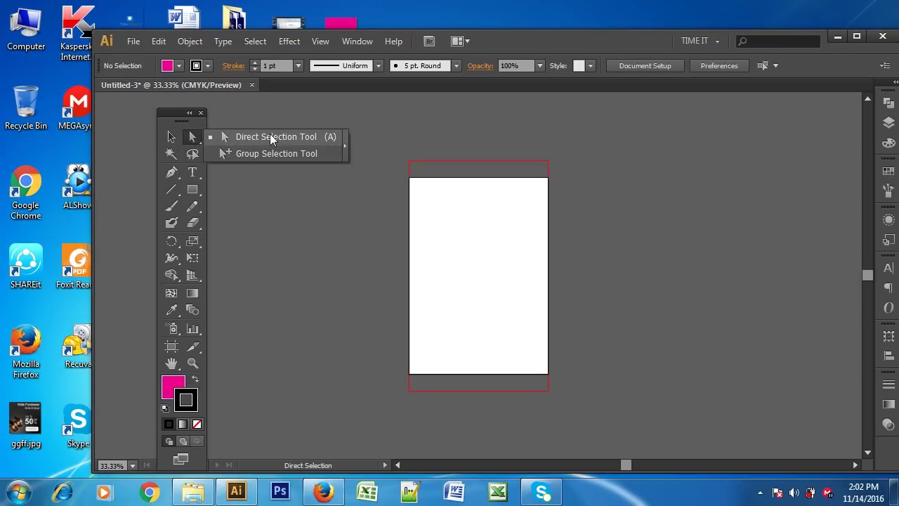
pyautogui.click(194, 139)
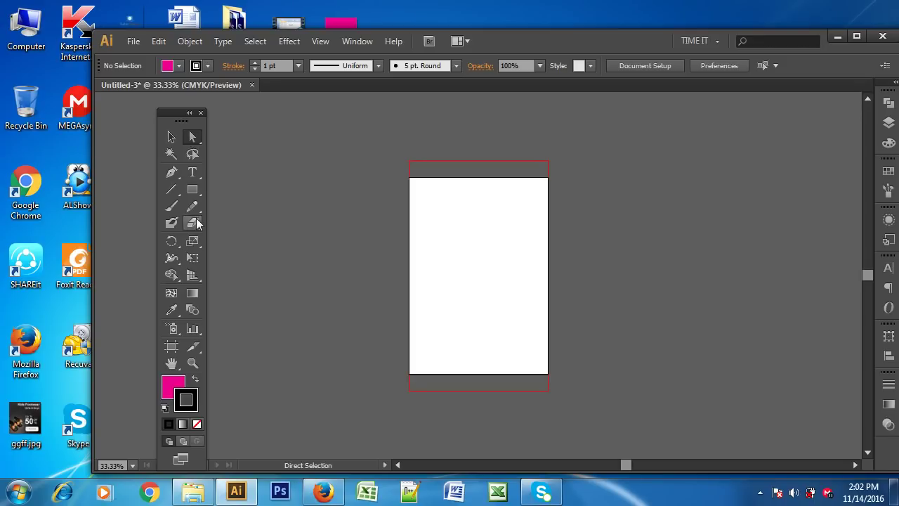
pyautogui.click(192, 189)
pyautogui.moveTo(583, 138); pyautogui.dragTo(802, 297)
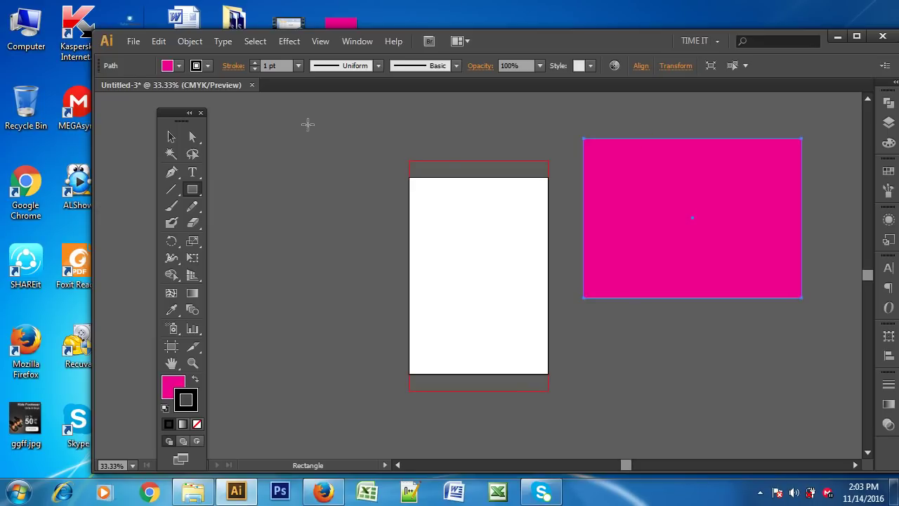
pyautogui.click(171, 136)
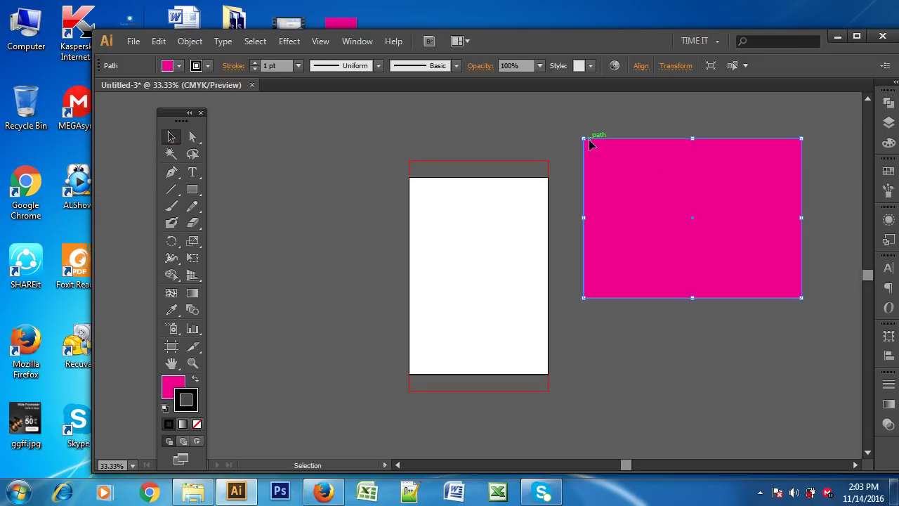
pyautogui.scroll(3, 630, 177)
pyautogui.scroll(-1, 629, 177)
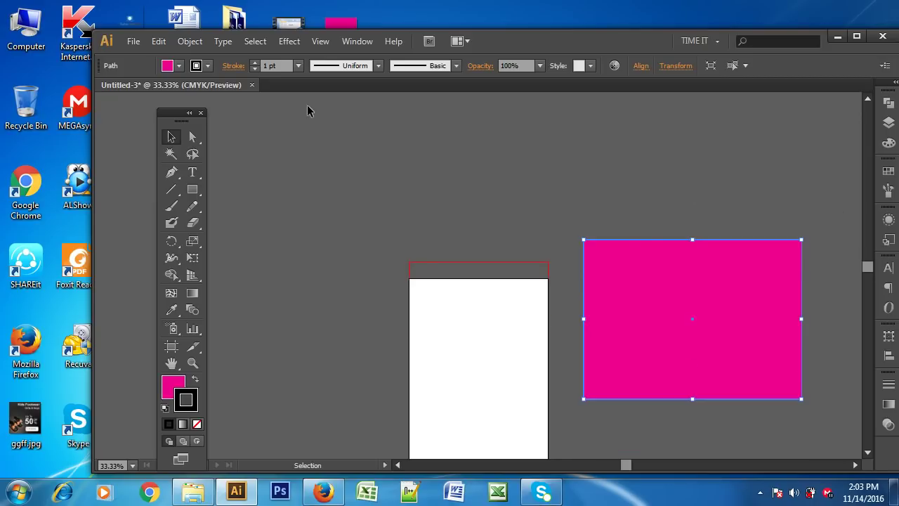
pyautogui.click(193, 138)
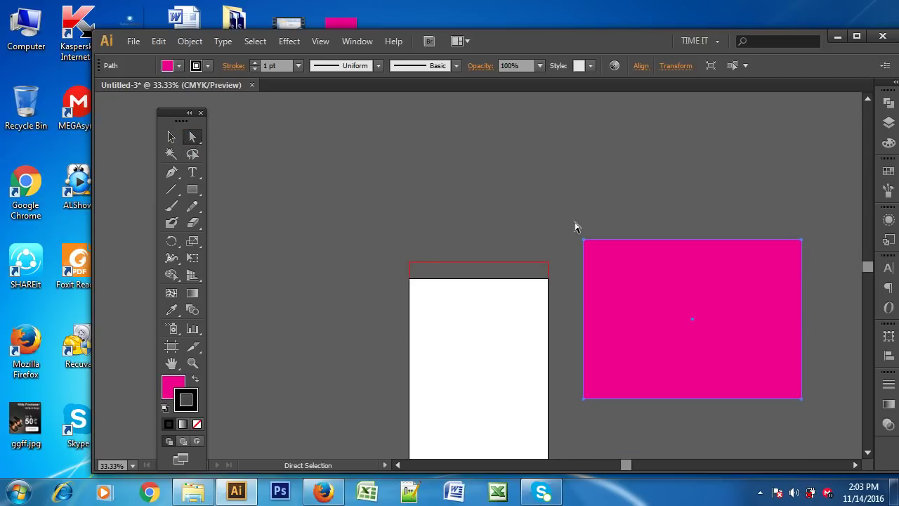
pyautogui.click(595, 254)
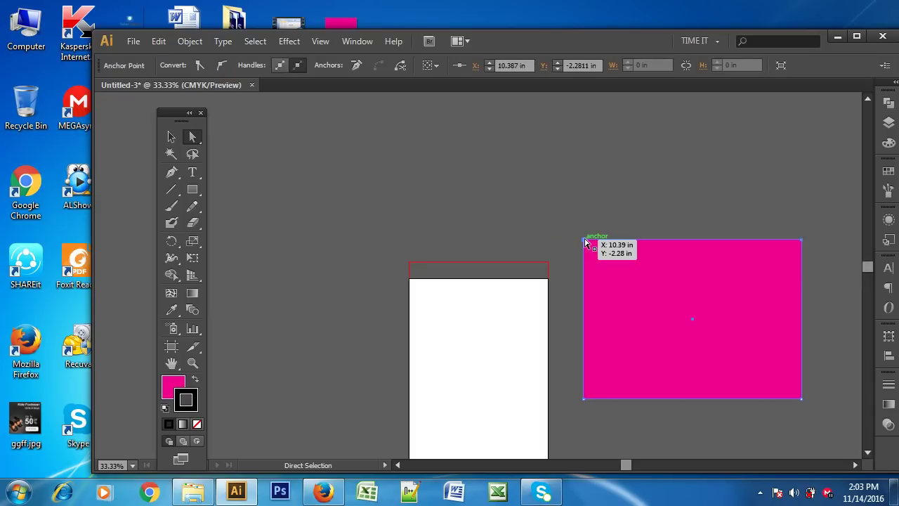
pyautogui.click(609, 140)
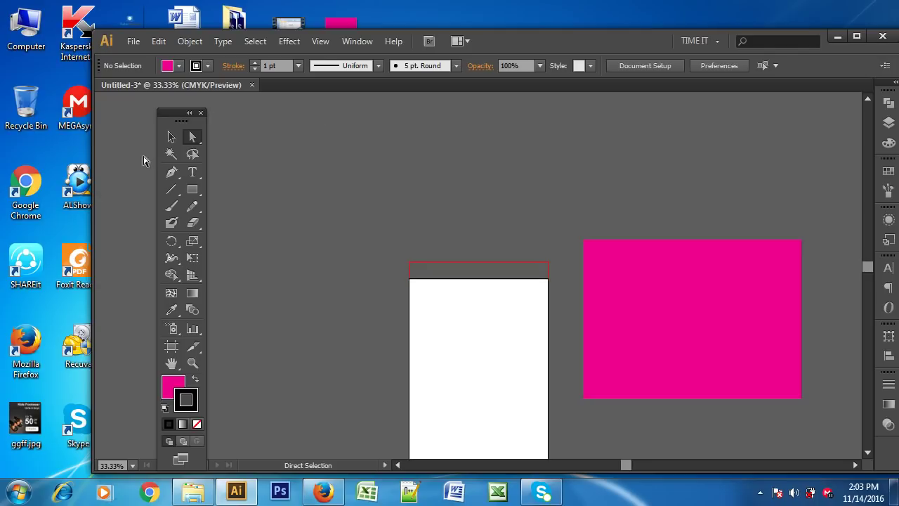
# Step: Select and delete the pink rectangle, then zoom out twice around the empty A4 artboard
pyautogui.click(171, 137)
pyautogui.moveTo(618, 298); pyautogui.dragTo(628, 241)
pyautogui.press('Delete')
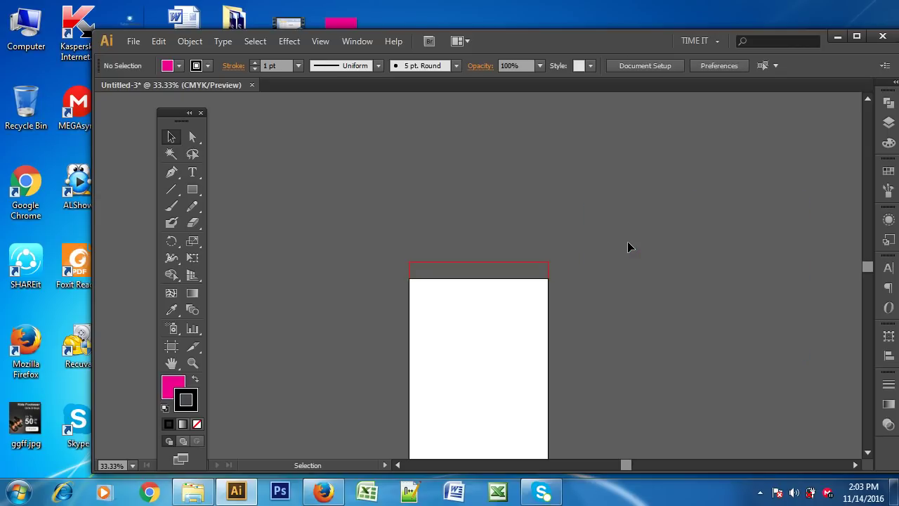
pyautogui.scroll(-4, 526, 271)
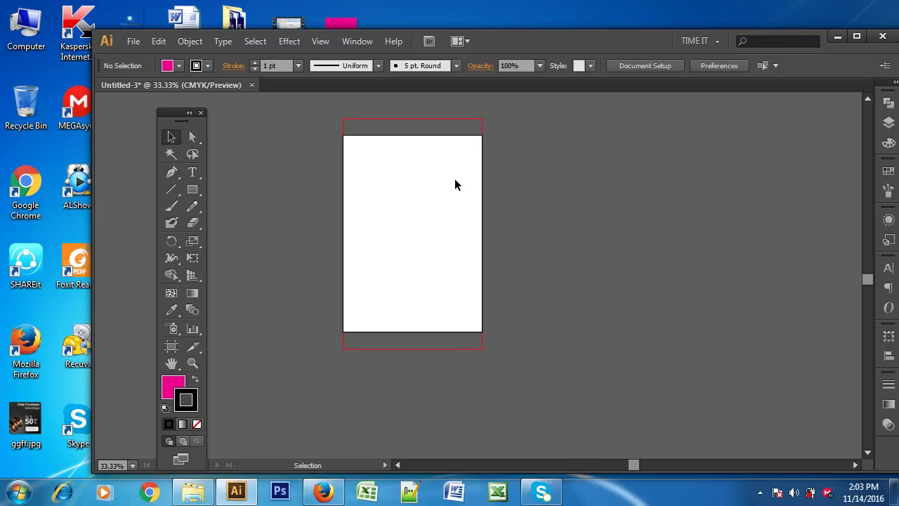
pyautogui.hotkey('ctrl', '-')
pyautogui.hotkey('ctrl', '-')
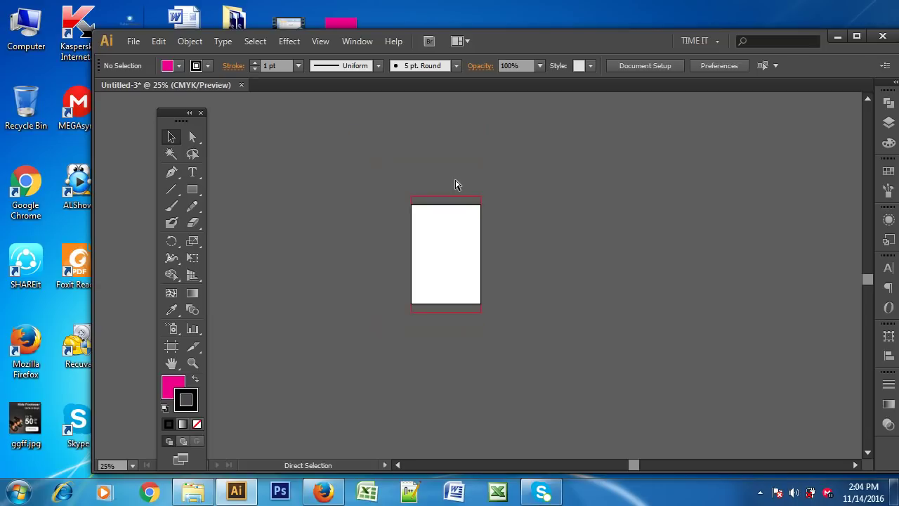
pyautogui.hotkey('ctrl', '-')
pyautogui.hotkey('ctrl', '-')
pyautogui.hotkey('ctrl', '-')
pyautogui.hotkey('ctrl', '-')
pyautogui.hotkey('ctrl', '-')
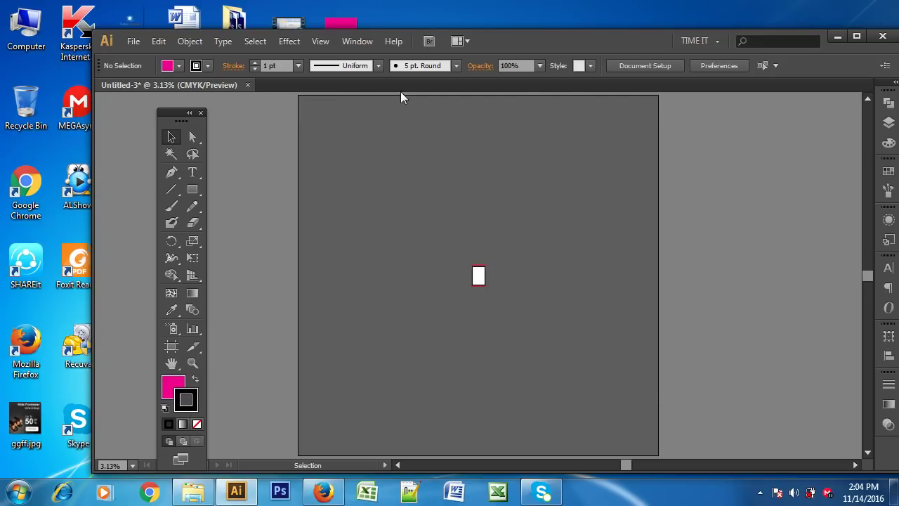
pyautogui.rightClick(768, 175)
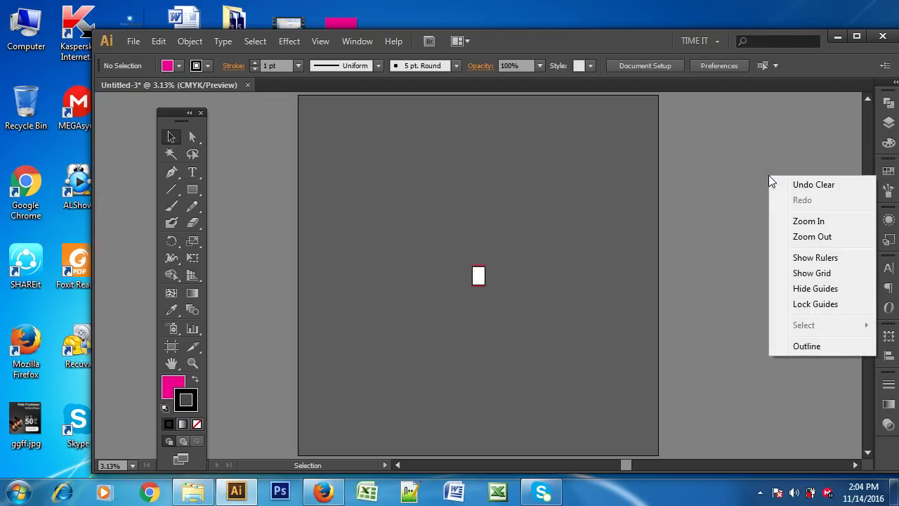
pyautogui.click(730, 149)
pyautogui.click(160, 41)
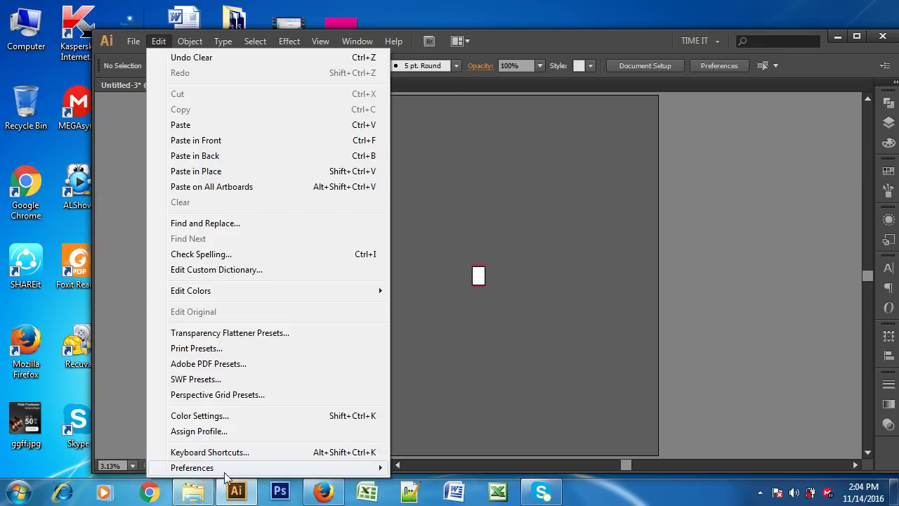
pyautogui.moveTo(191, 468)
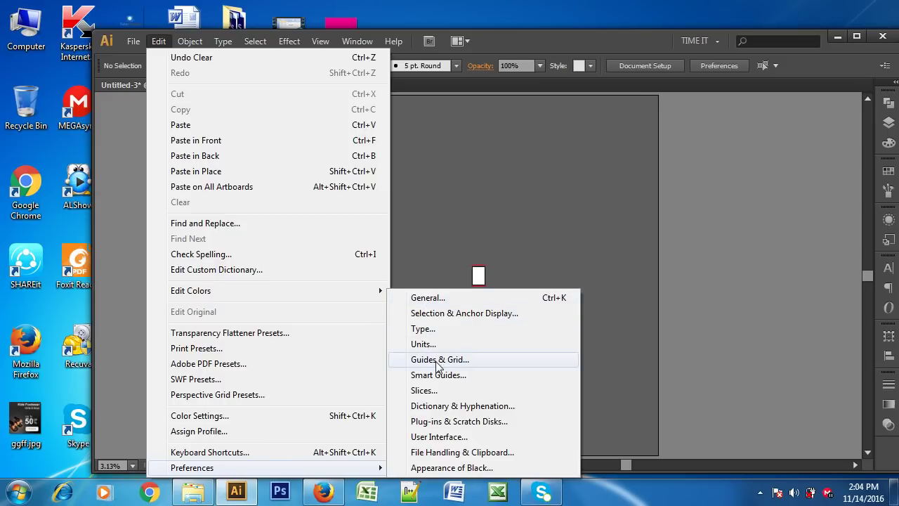
pyautogui.click(420, 298)
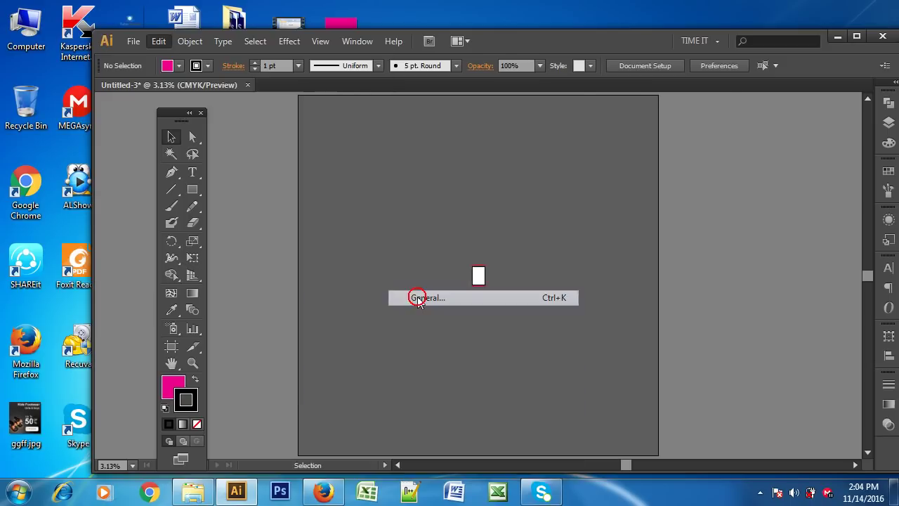
pyautogui.click(271, 168)
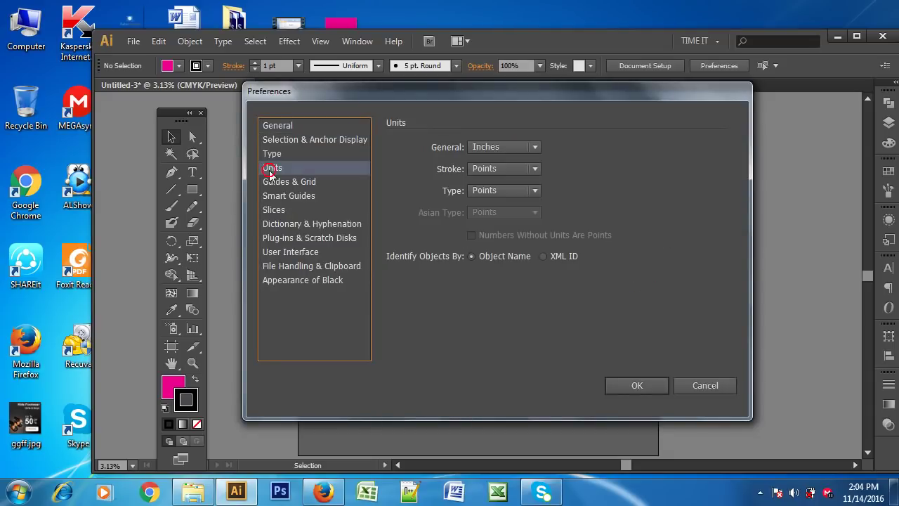
pyautogui.click(289, 185)
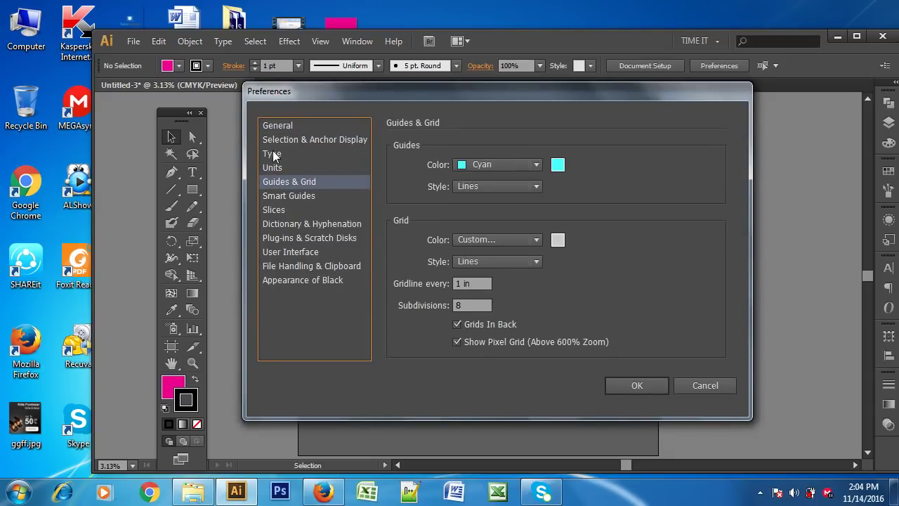
pyautogui.click(277, 125)
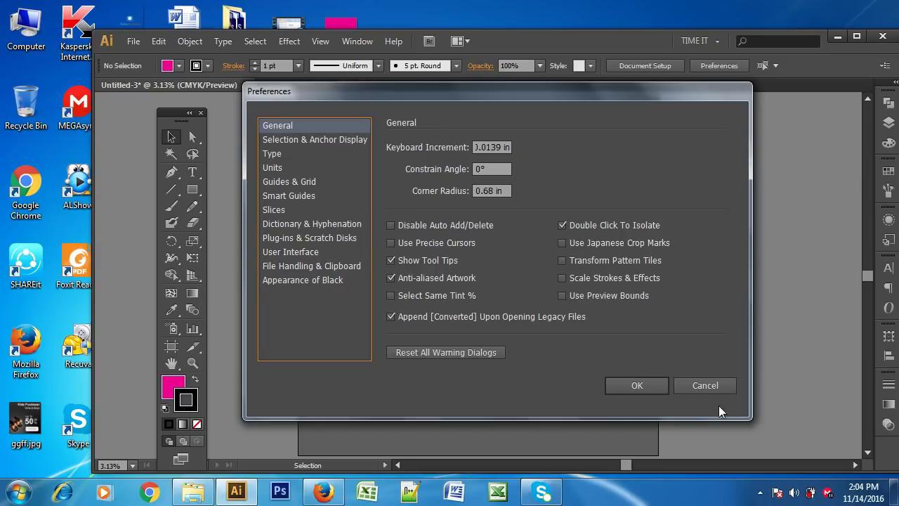
pyautogui.click(702, 385)
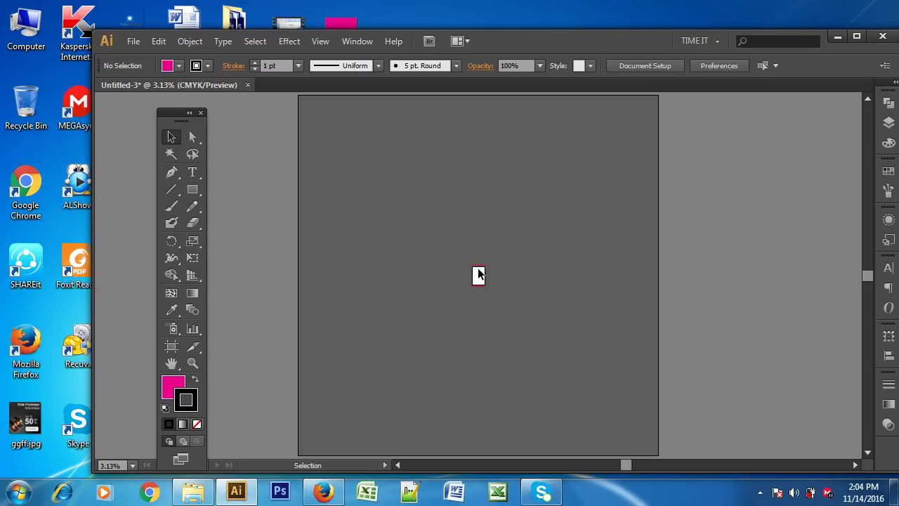
pyautogui.click(193, 189)
pyautogui.moveTo(310, 123); pyautogui.dragTo(377, 167)
pyautogui.moveTo(472, 115); pyautogui.dragTo(526, 149)
pyautogui.moveTo(614, 107); pyautogui.dragTo(636, 131)
pyautogui.moveTo(611, 226); pyautogui.dragTo(636, 301)
pyautogui.moveTo(612, 349); pyautogui.dragTo(613, 385)
pyautogui.moveTo(527, 382); pyautogui.dragTo(478, 395)
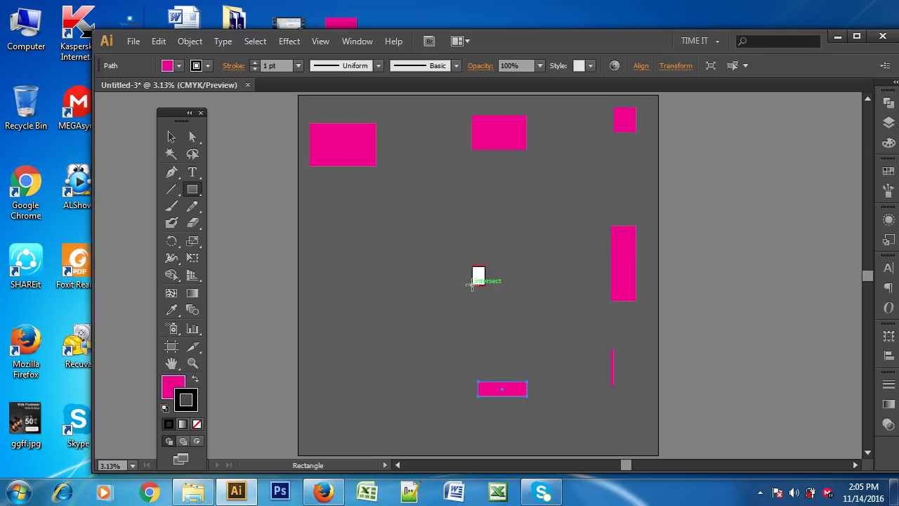
pyautogui.scroll(1, 471, 284)
pyautogui.scroll(2, 471, 284)
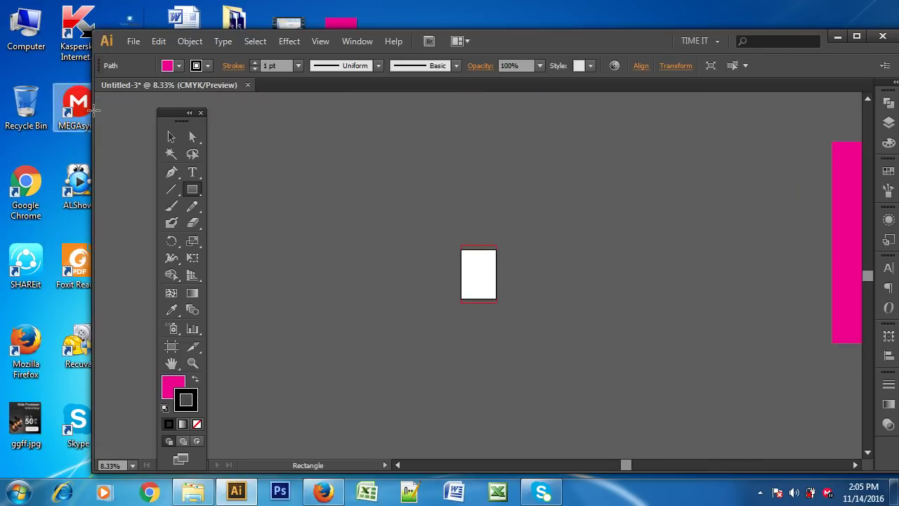
pyautogui.scroll(-1, 460, 159)
pyautogui.scroll(-2, 459, 159)
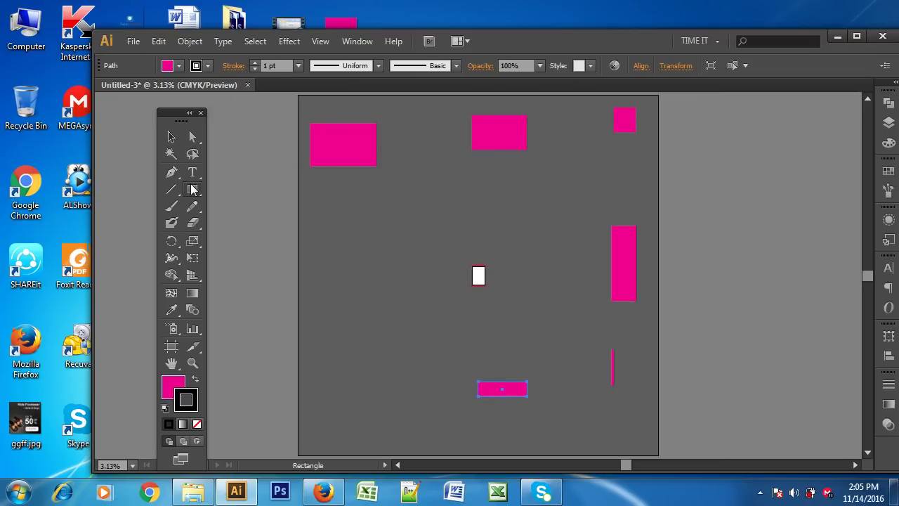
pyautogui.moveTo(477, 272); pyautogui.dragTo(481, 276)
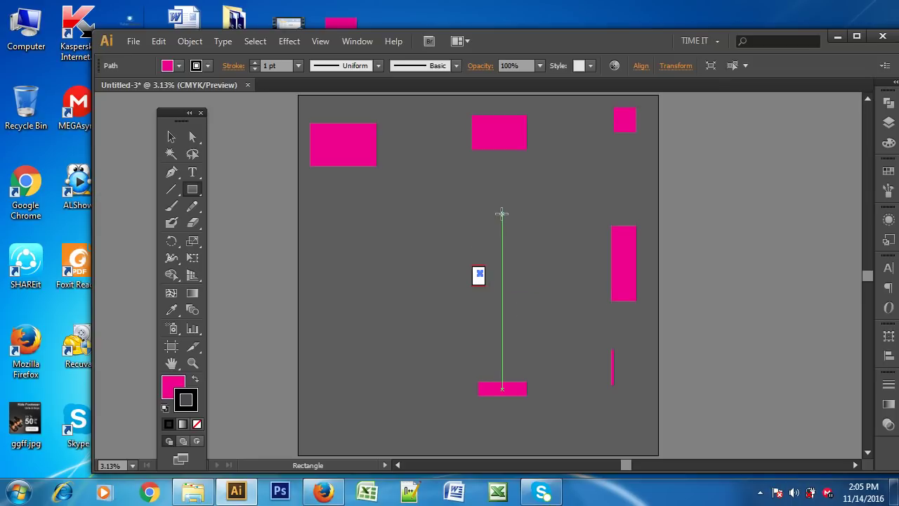
pyautogui.click(180, 65)
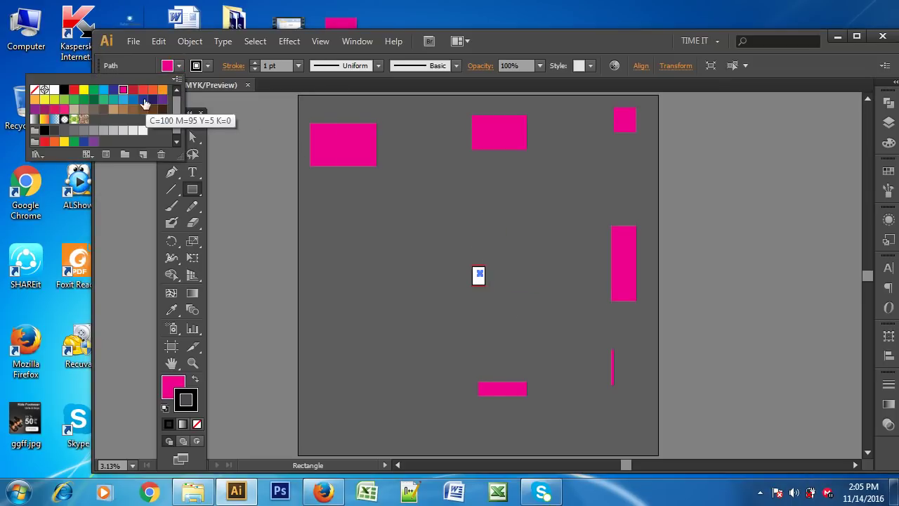
pyautogui.click(143, 90)
pyautogui.click(172, 136)
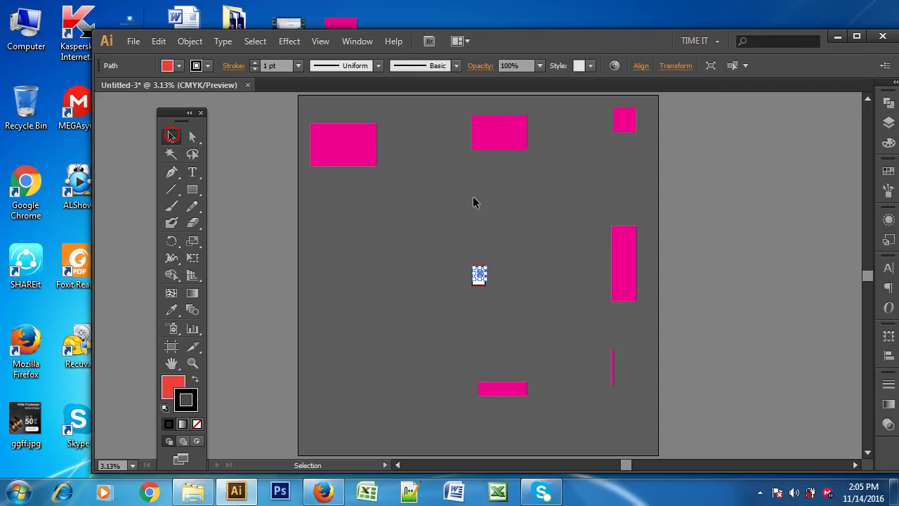
pyautogui.click(496, 204)
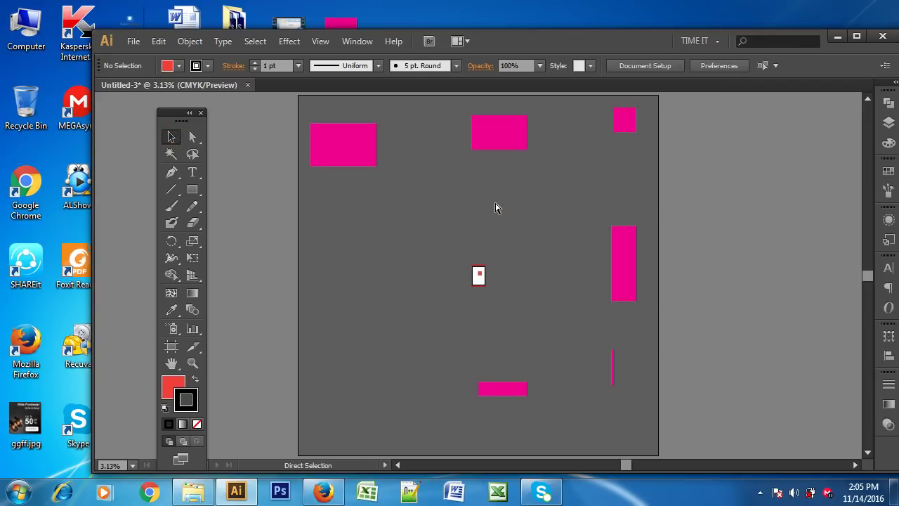
pyautogui.click(342, 138)
pyautogui.press('Delete')
pyautogui.click(490, 139)
pyautogui.press('Delete')
pyautogui.hotkey('ctrl', 'a')
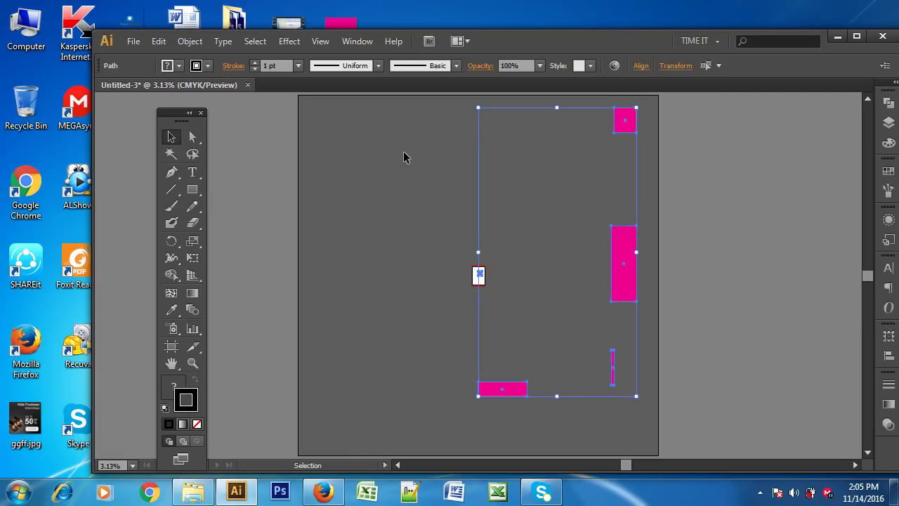
pyautogui.press('Delete')
pyautogui.hotkey('ctrl', '+')
pyautogui.hotkey('ctrl', '+')
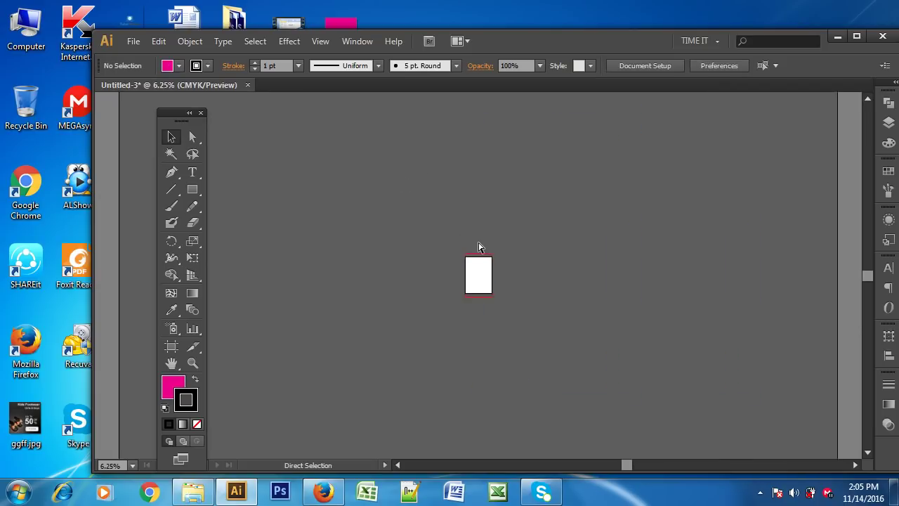
pyautogui.hotkey('ctrl', '+')
pyautogui.hotkey('ctrl', '+')
pyautogui.hotkey('ctrl', '+')
pyautogui.hotkey('ctrl', '+')
# Step: Draw a pink rectangle near the artboard's top left
pyautogui.moveTo(476, 201); pyautogui.dragTo(393, 192)
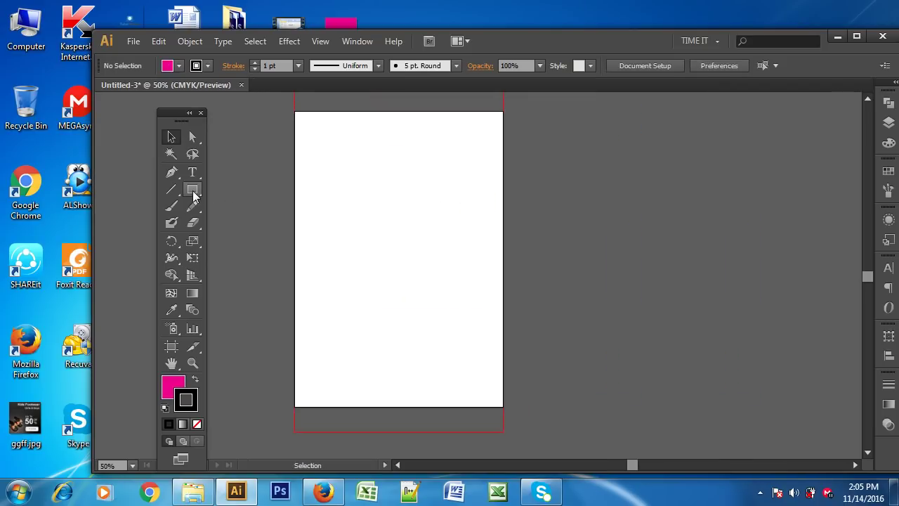
pyautogui.moveTo(195, 196); pyautogui.dragTo(229, 188)
pyautogui.moveTo(344, 141); pyautogui.dragTo(423, 206)
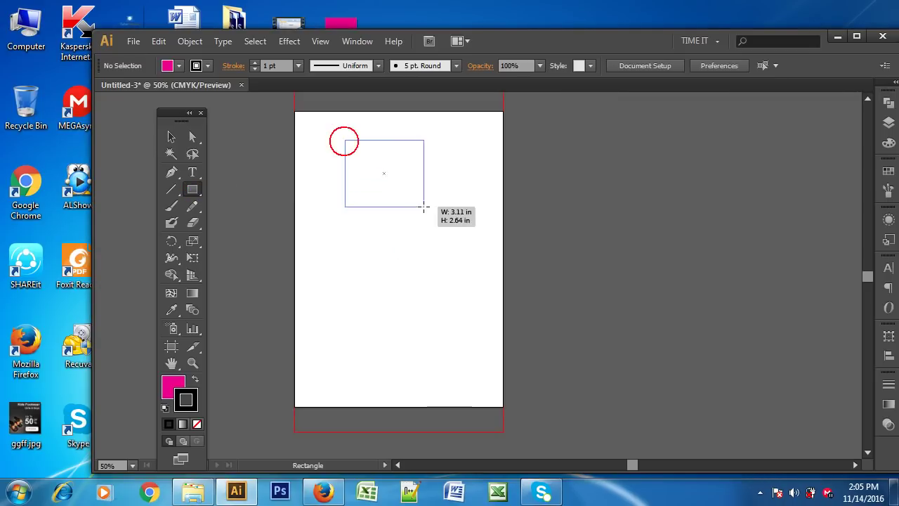
pyautogui.click(170, 136)
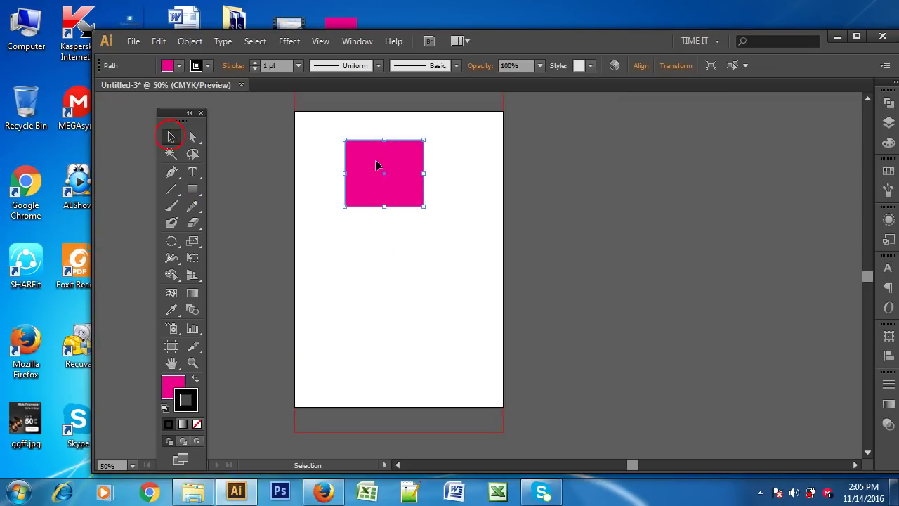
# Step: Alt-drag a copy of the pink rectangle right of the artboard and fill it red
pyautogui.press('alt')
pyautogui.moveTo(374, 165); pyautogui.dragTo(602, 163)
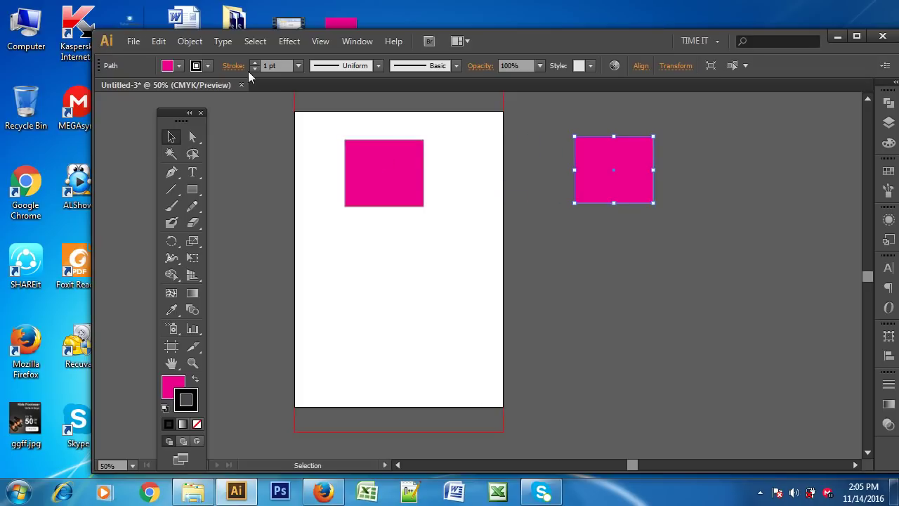
pyautogui.click(179, 65)
pyautogui.click(145, 93)
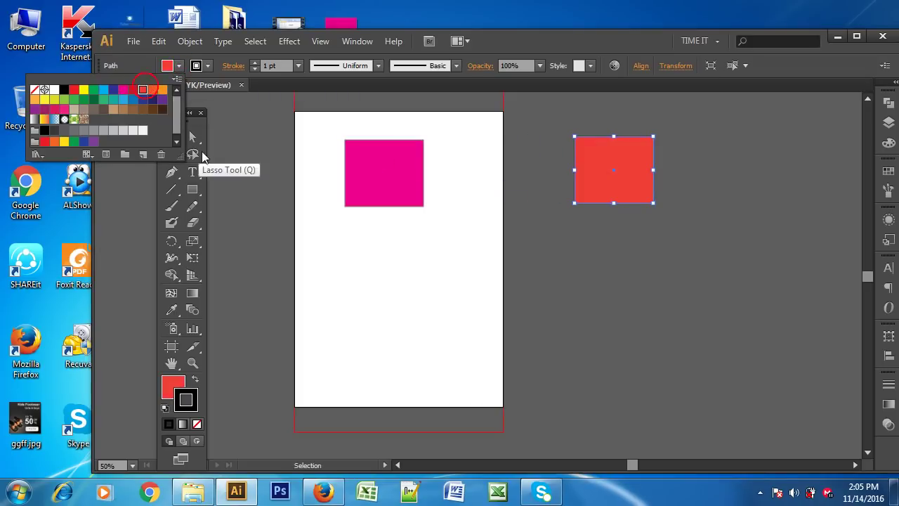
# Step: Make a second copy below the red one and fill it orange
pyautogui.click(222, 155)
pyautogui.moveTo(388, 166); pyautogui.dragTo(617, 302)
pyautogui.click(180, 65)
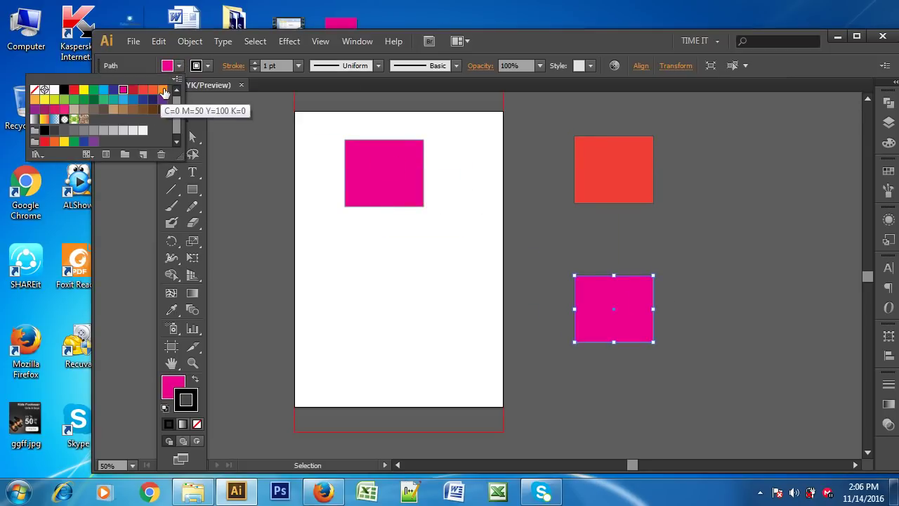
pyautogui.click(163, 90)
# Step: Move the pink rectangle to the centre of the artboard
pyautogui.click(696, 188)
pyautogui.click(536, 204)
pyautogui.moveTo(400, 169); pyautogui.dragTo(419, 267)
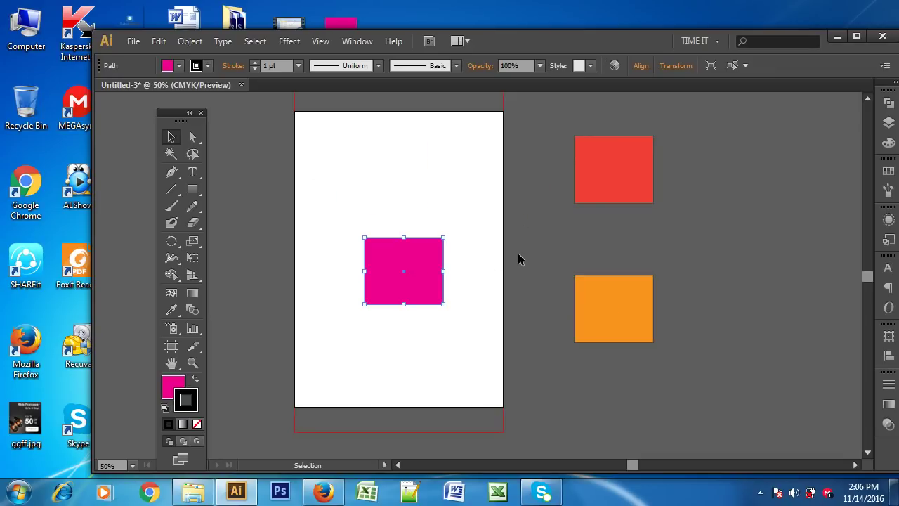
# Step: Export Untitled-3.jpg as JPEG to the Desktop, replacing the old file, then return to Illustrator
pyautogui.click(540, 147)
pyautogui.click(387, 261)
pyautogui.click(130, 42)
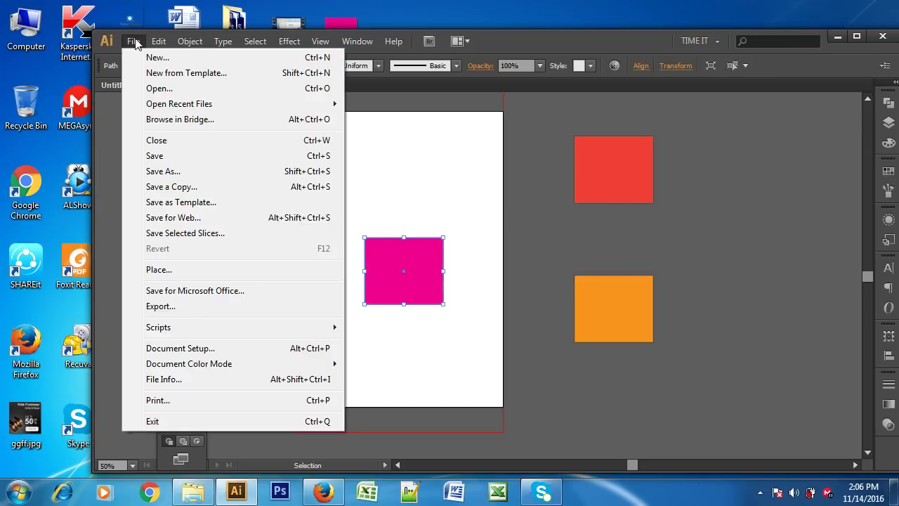
pyautogui.click(161, 307)
pyautogui.click(295, 155)
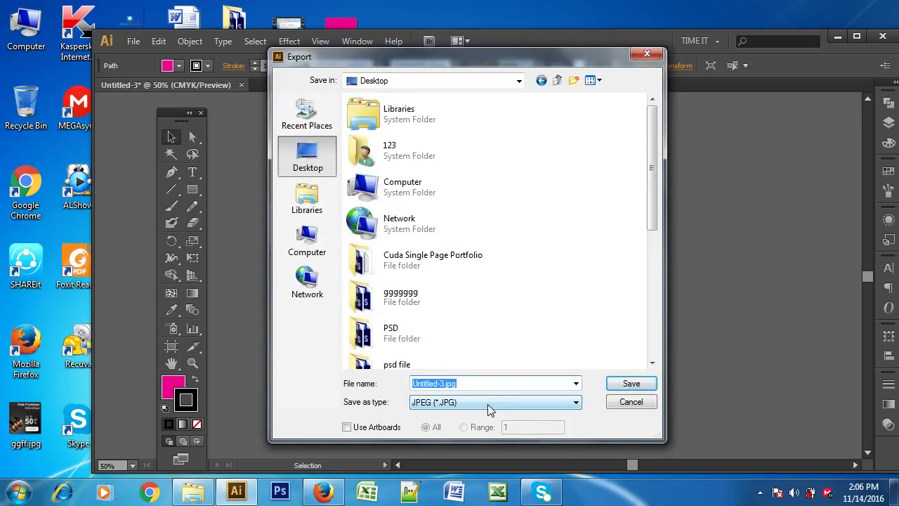
pyautogui.click(624, 383)
pyautogui.click(490, 292)
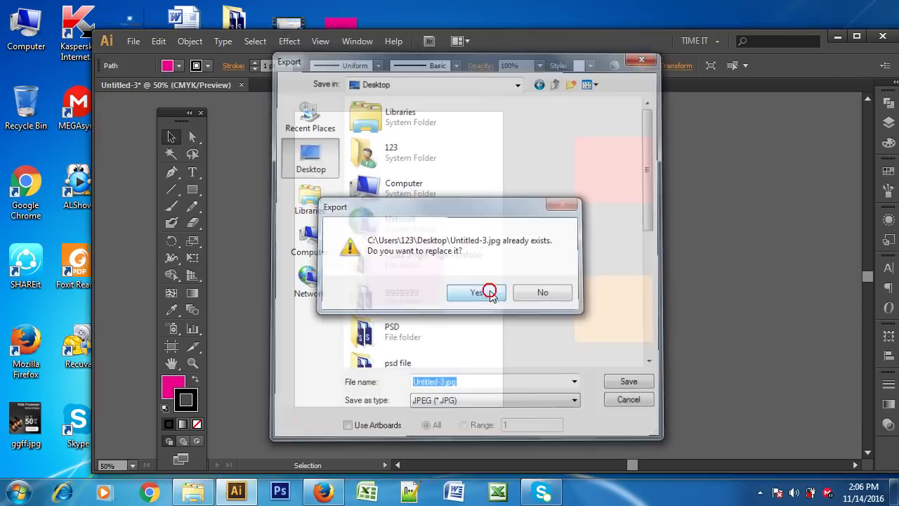
pyautogui.click(593, 378)
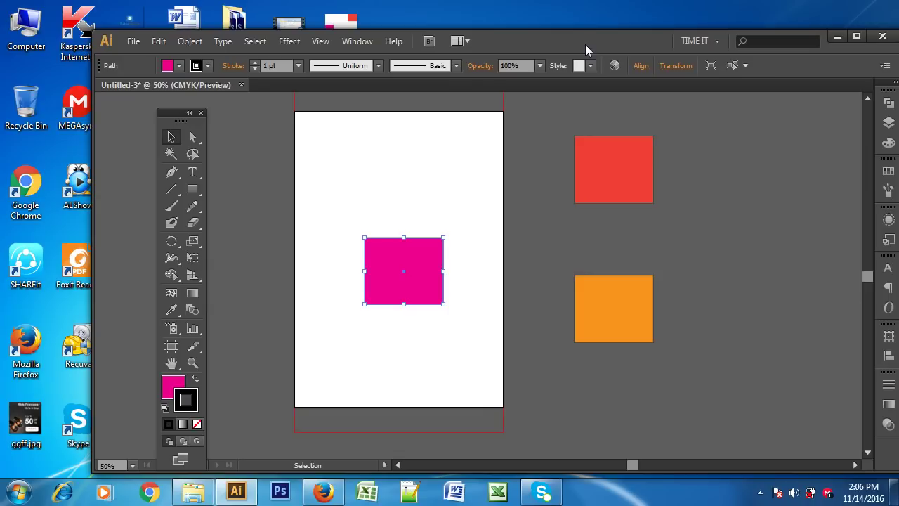
pyautogui.click(837, 36)
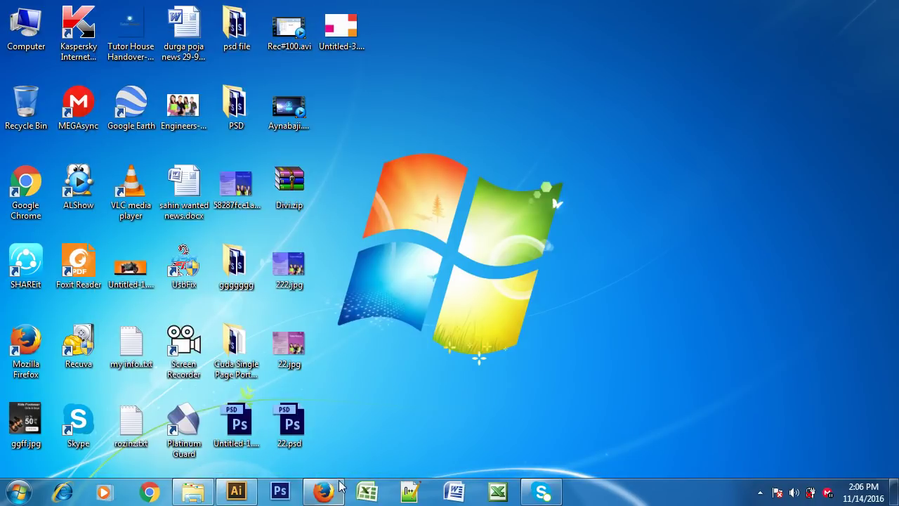
pyautogui.click(227, 491)
# Step: Zoom out, marquee-select the red and orange squares, and delete them
pyautogui.click(702, 222)
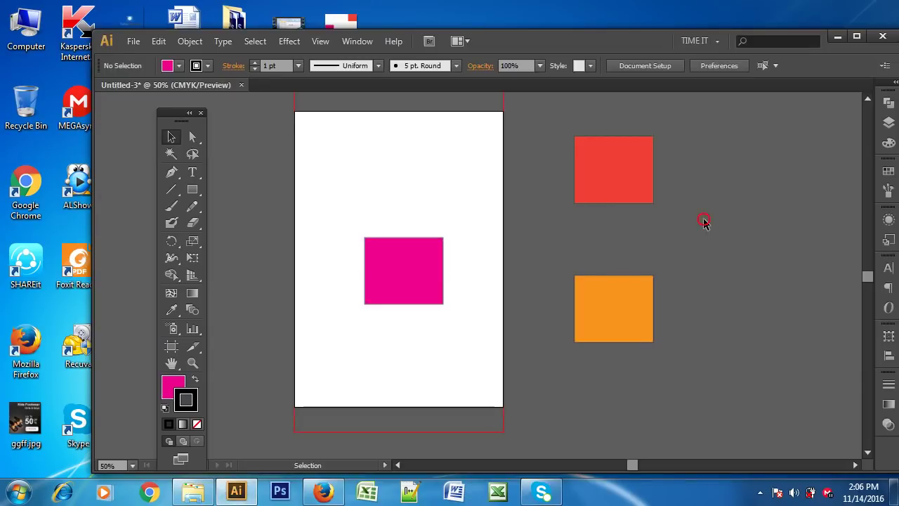
pyautogui.hotkey('ctrl', '-')
pyautogui.hotkey('ctrl', '-')
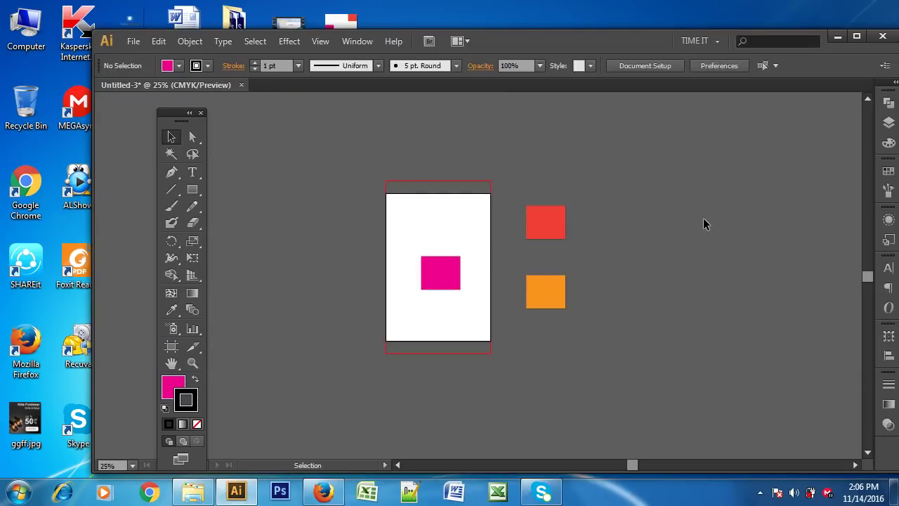
pyautogui.moveTo(503, 167); pyautogui.dragTo(638, 372)
pyautogui.press('Delete')
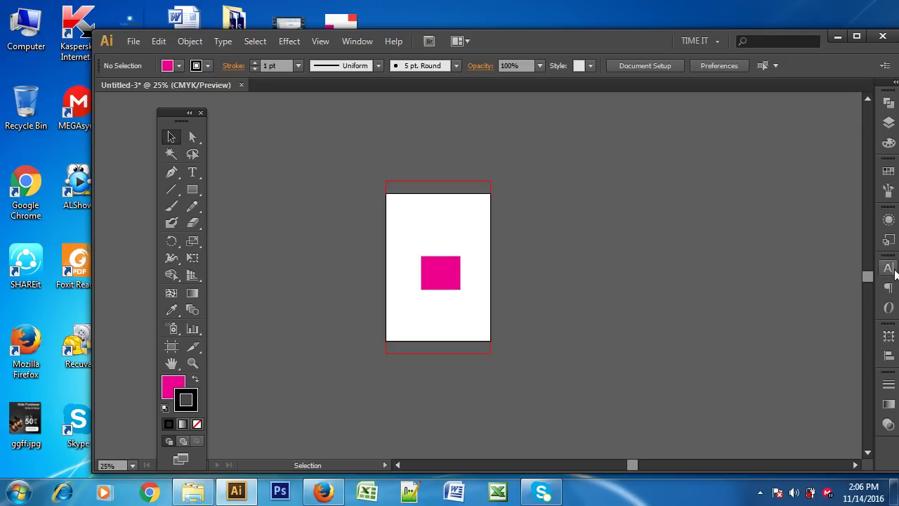
pyautogui.click(889, 241)
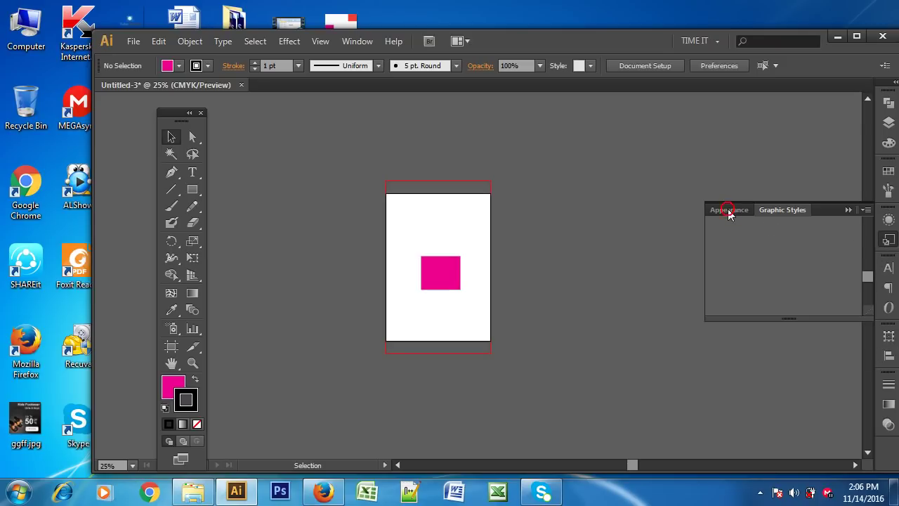
pyautogui.click(668, 281)
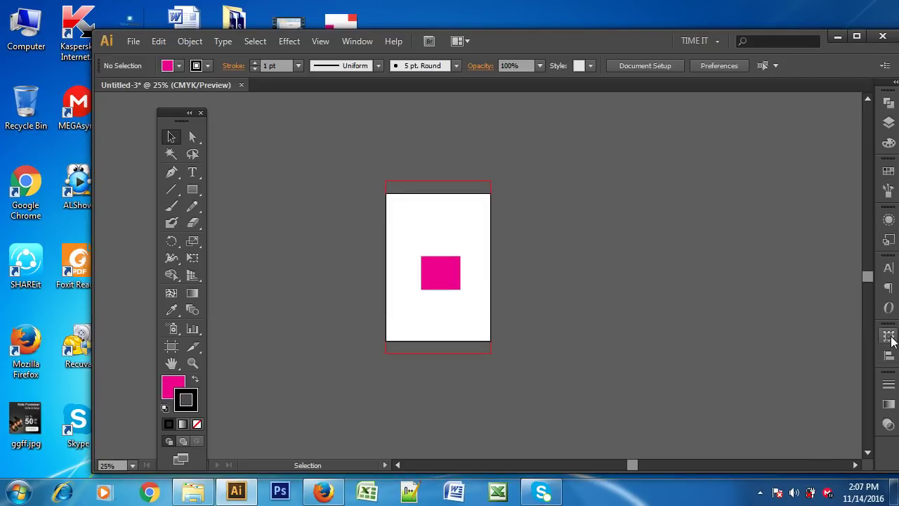
pyautogui.click(889, 386)
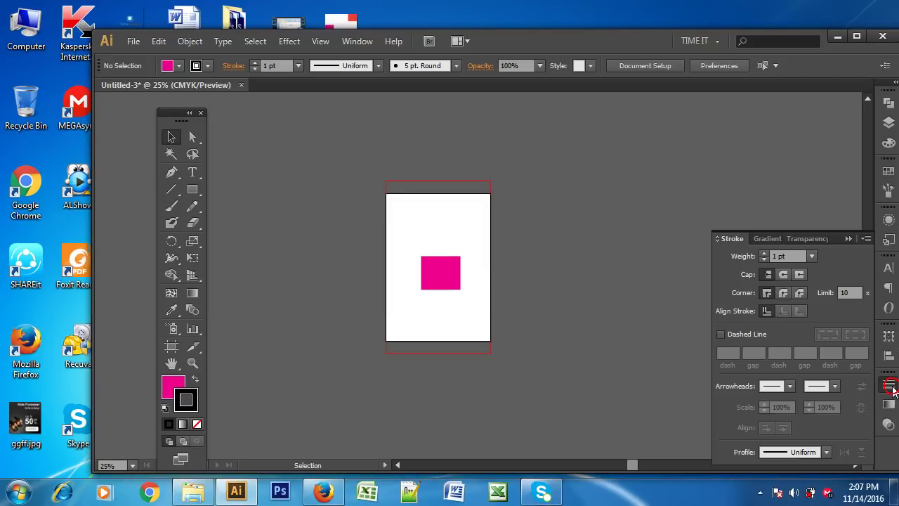
pyautogui.click(764, 238)
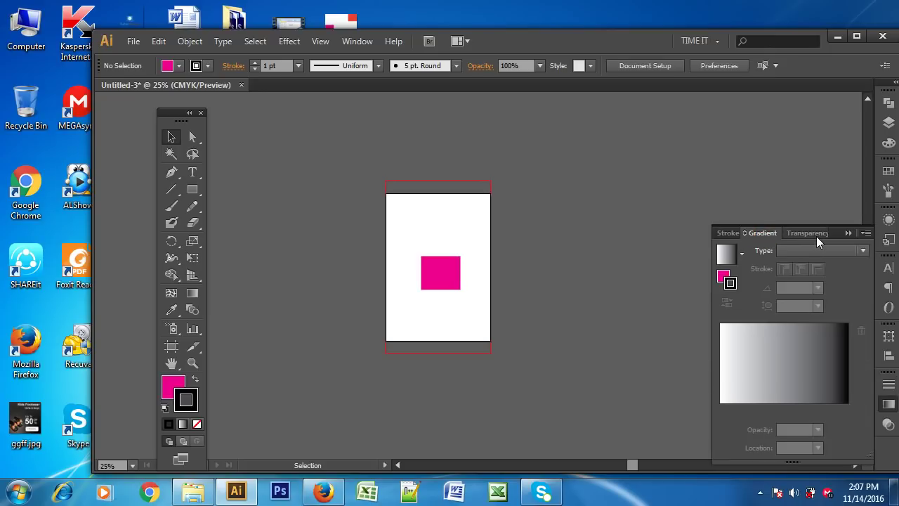
pyautogui.click(816, 236)
pyautogui.click(889, 426)
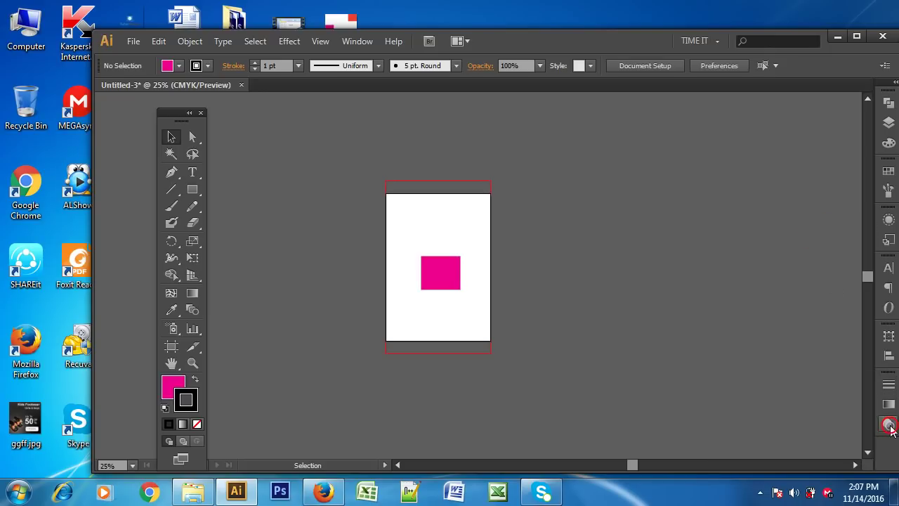
pyautogui.click(890, 426)
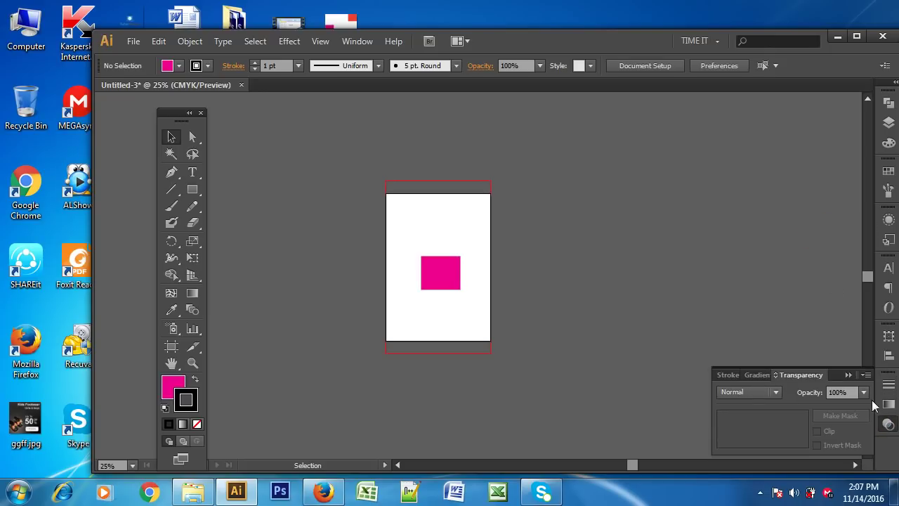
pyautogui.click(889, 404)
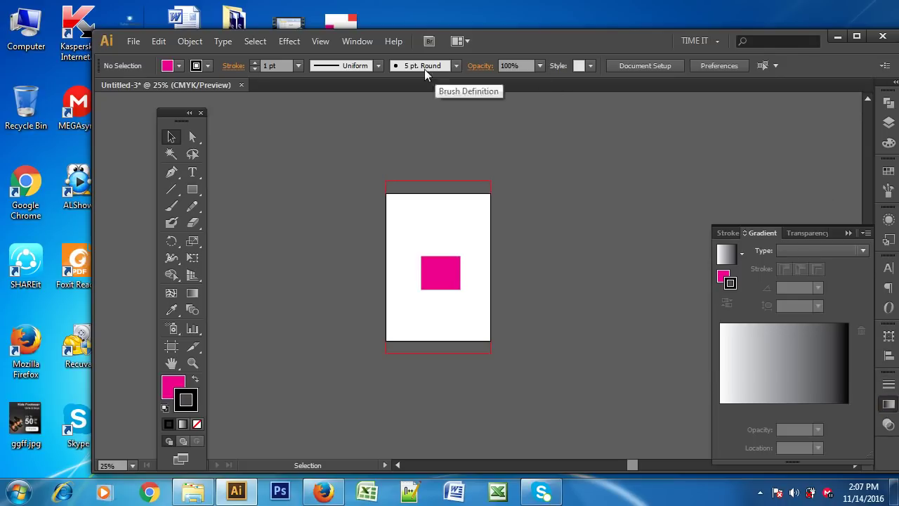
pyautogui.click(358, 42)
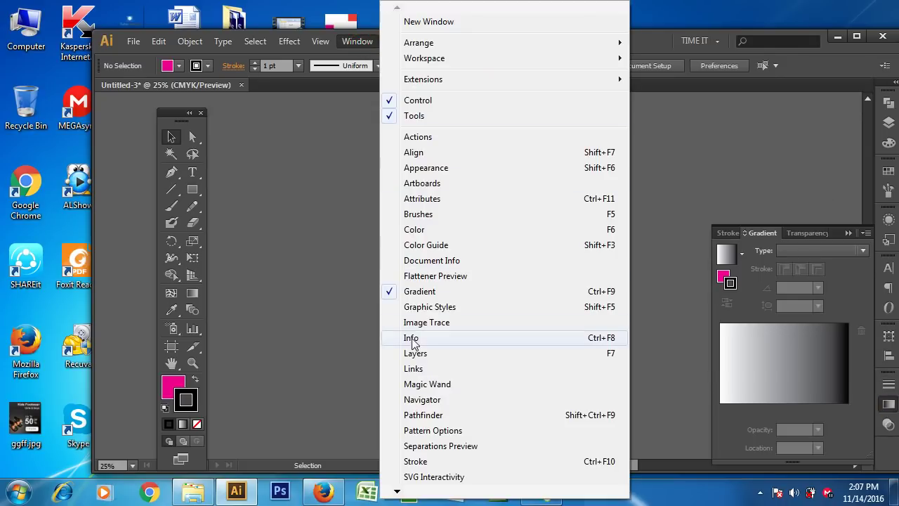
pyautogui.click(414, 354)
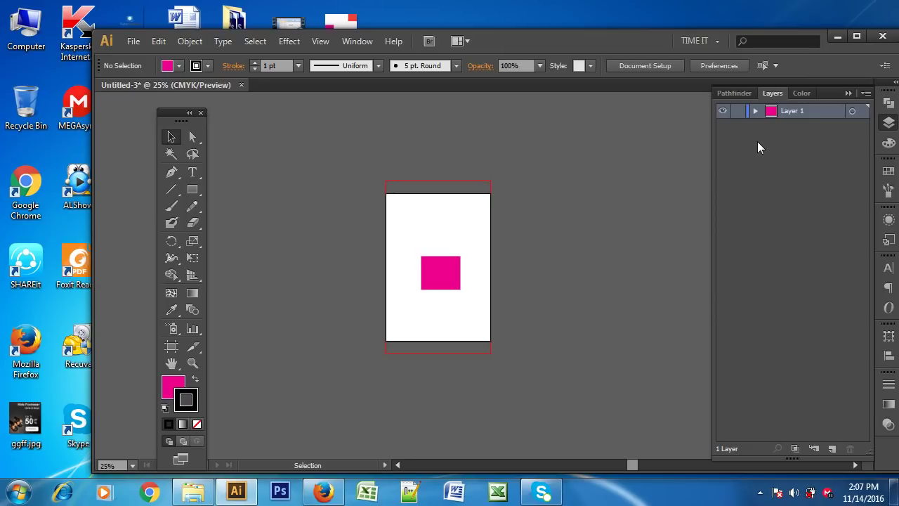
pyautogui.click(847, 94)
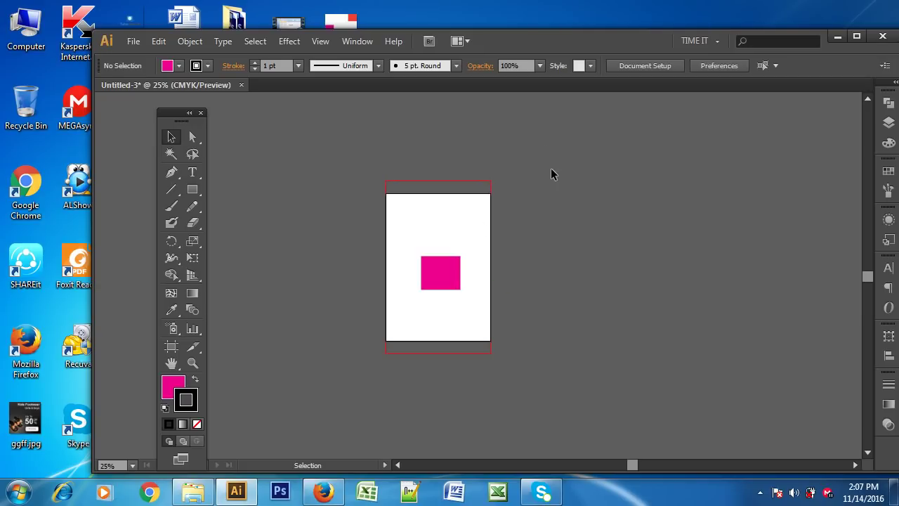
# Step: Restore the red and orange squares beside the artboard, then minimise Illustrator to the desktop
pyautogui.hotkey('ctrl', 'v')
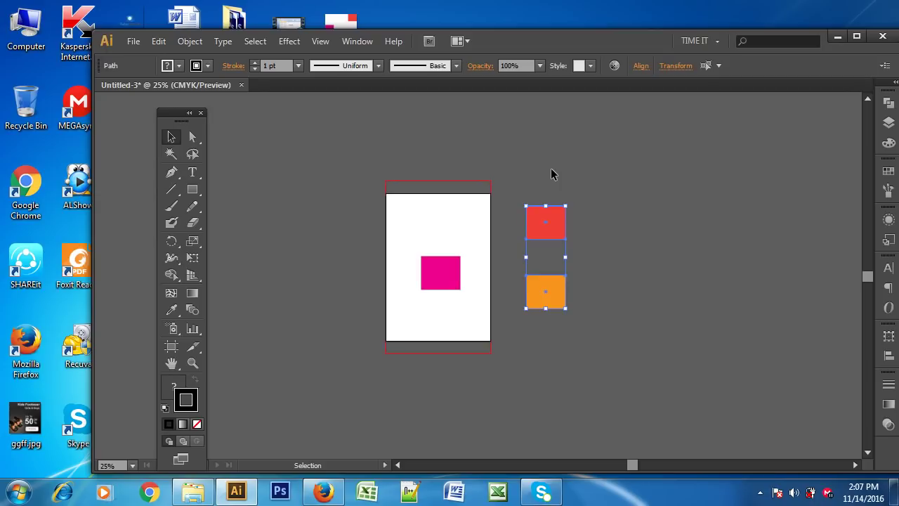
pyautogui.click(692, 214)
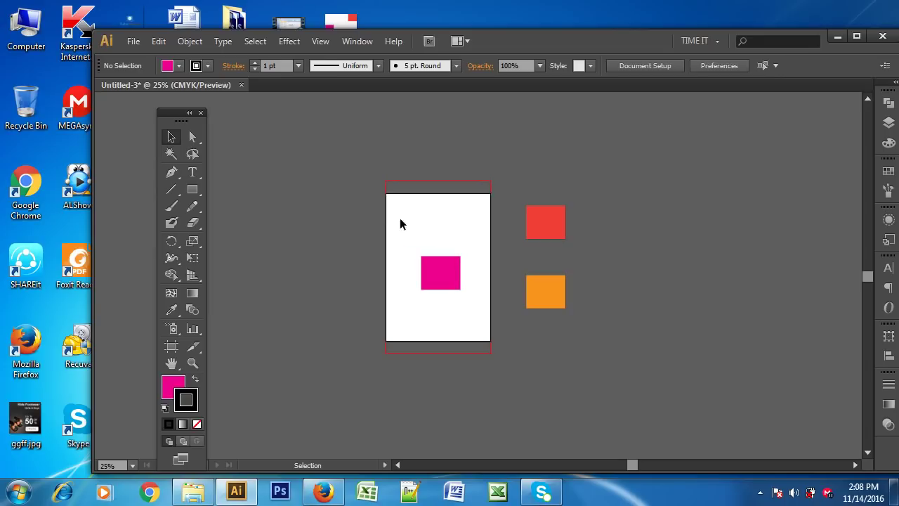
pyautogui.click(545, 221)
pyautogui.click(632, 189)
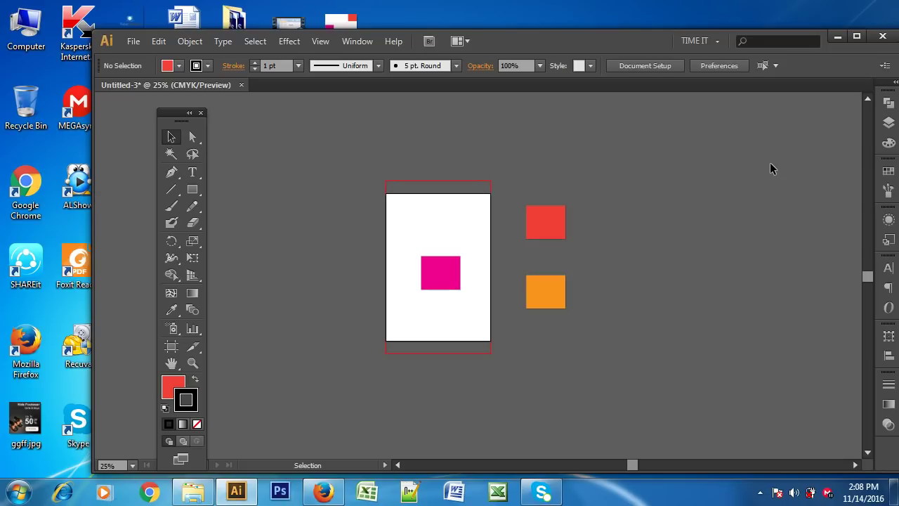
pyautogui.click(837, 36)
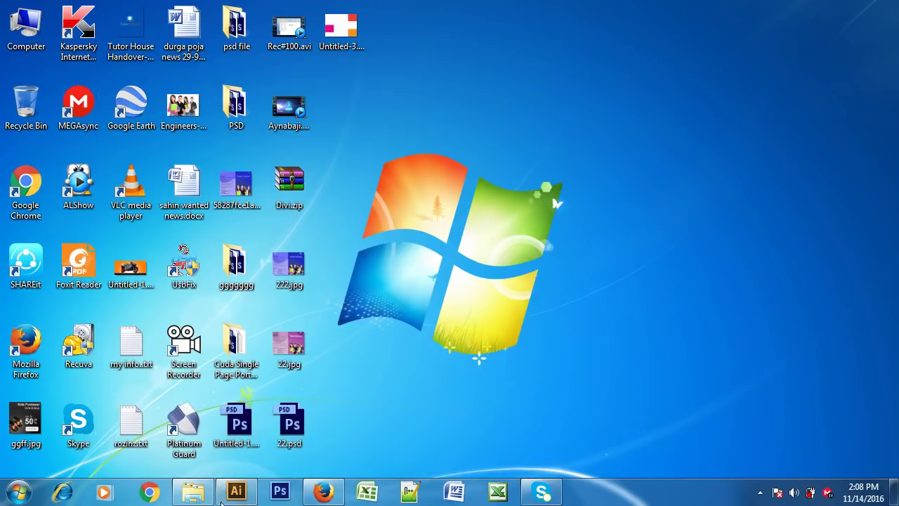
# Step: Open the Class-01 (14-11-16) folder in Explorer and view bk-screenprint-logo-design.jpg
pyautogui.click(232, 494)
pyautogui.click(190, 499)
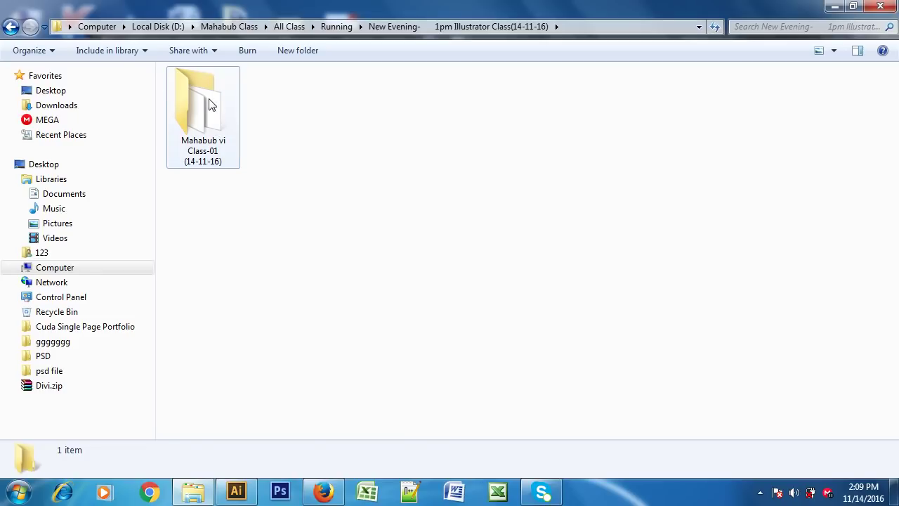
pyautogui.doubleClick(209, 98)
pyautogui.doubleClick(283, 109)
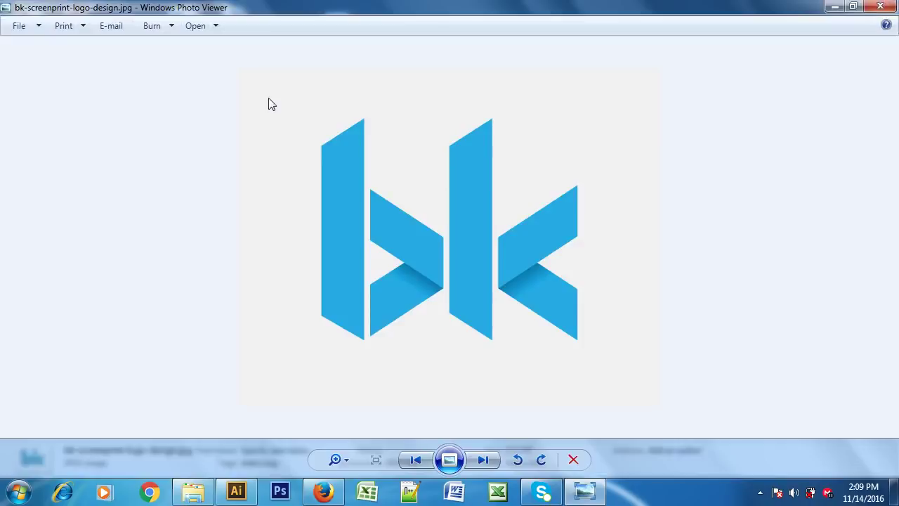
# Step: Step through the logo images, including the Toyota, EasyCard, bird and badge logos
pyautogui.press('Right')
pyautogui.press('Right')
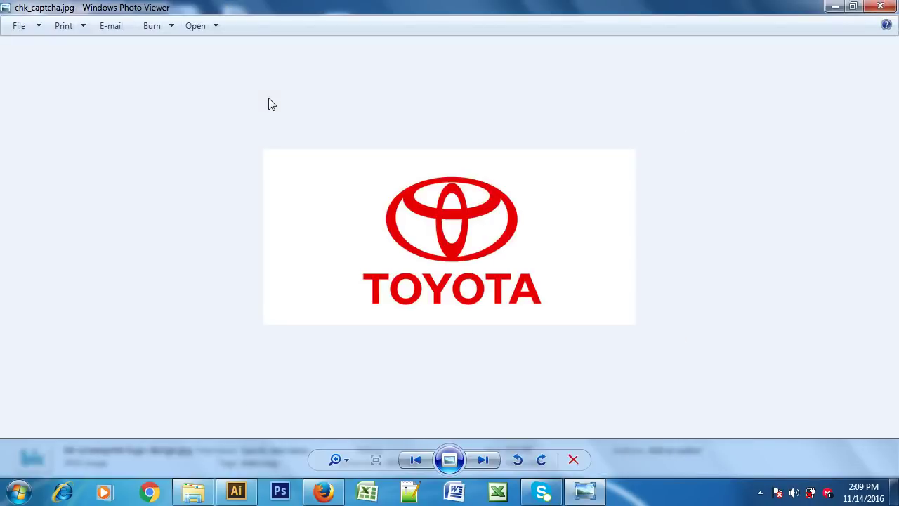
pyautogui.press('Right')
pyautogui.press('Right')
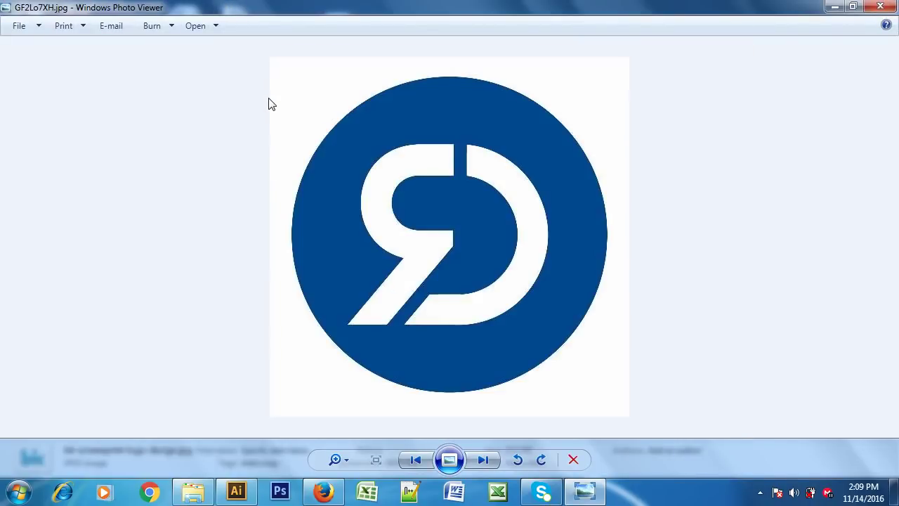
pyautogui.press('Right')
pyautogui.press('Left')
pyautogui.press('Right')
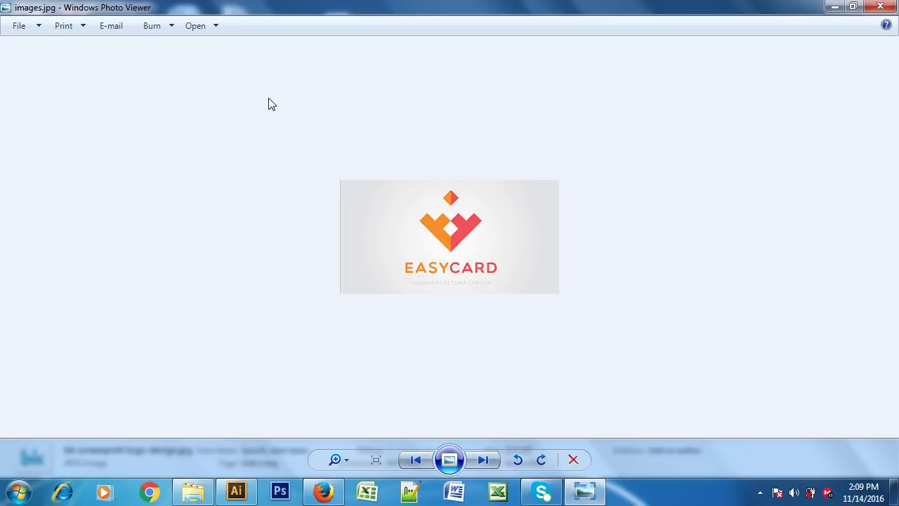
pyautogui.press('Right')
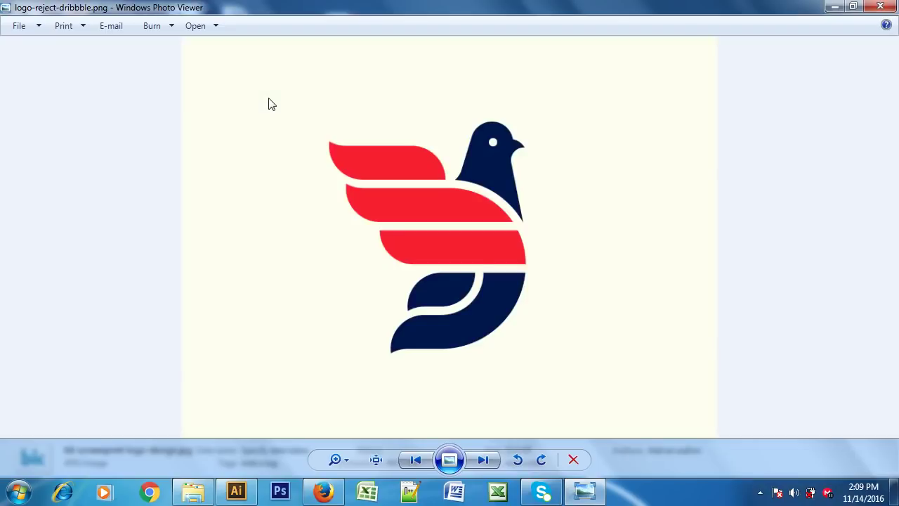
pyautogui.press('Right')
pyautogui.press('Right')
pyautogui.press('Right')
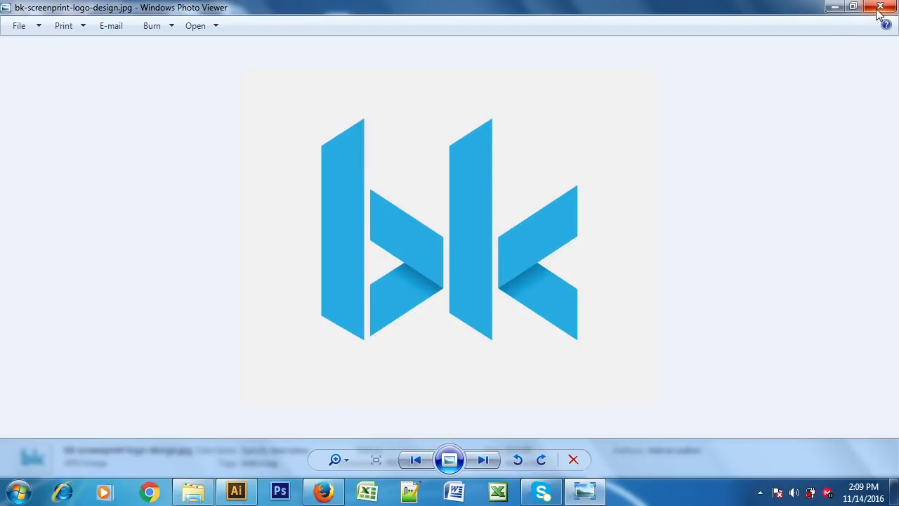
# Step: Close the viewer and open the 1st class(Illustrator).jpg tool slide
pyautogui.click(880, 7)
pyautogui.click(340, 223)
pyautogui.doubleClick(213, 125)
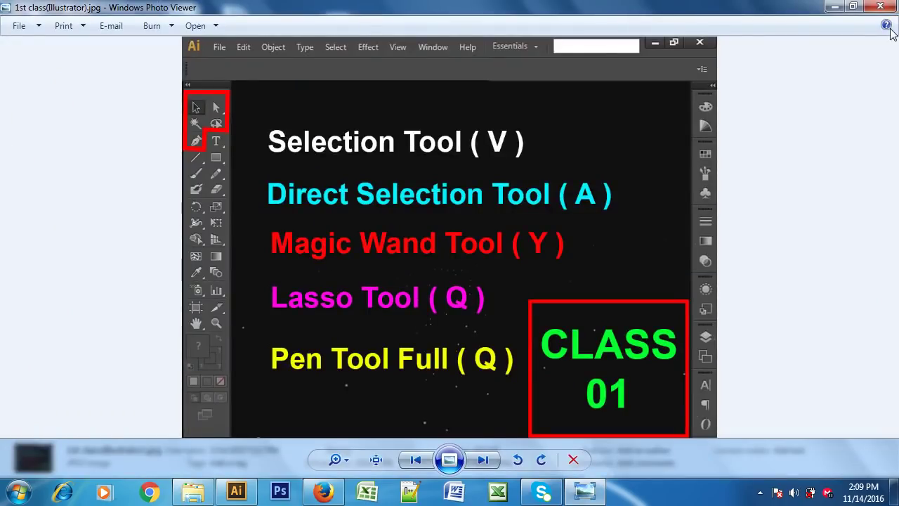
# Step: Close the photo preview and select bk-screenprint-logo-design.jpg in the logo folder
pyautogui.click(879, 7)
pyautogui.click(609, 286)
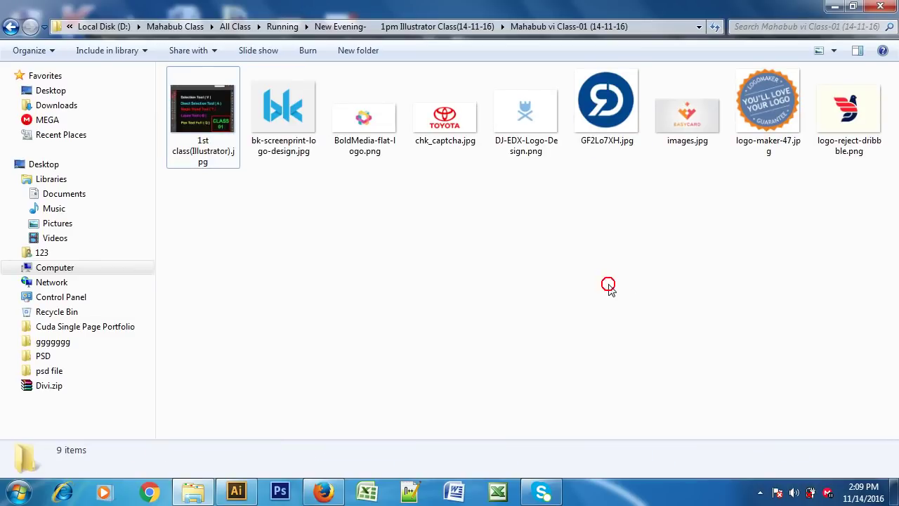
pyautogui.click(281, 113)
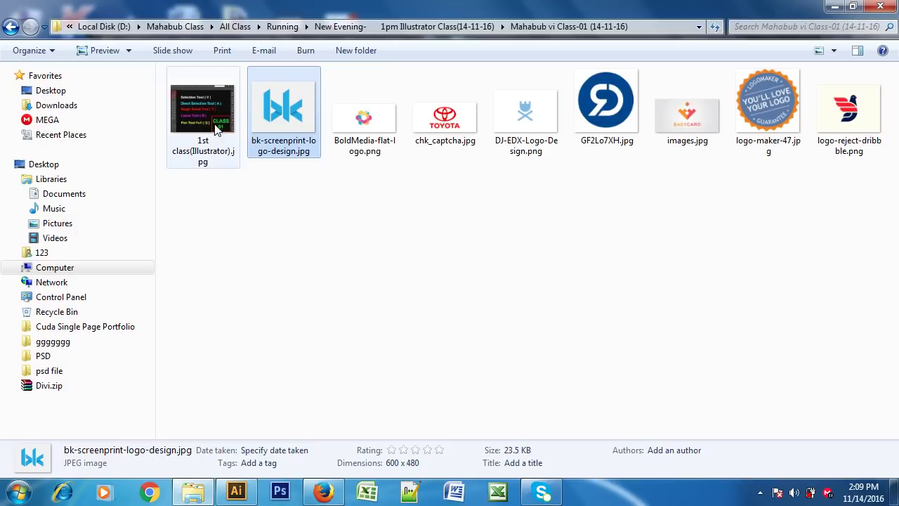
# Step: Back in Illustrator, delete the magenta, red and orange squares from the artboard
pyautogui.click(220, 499)
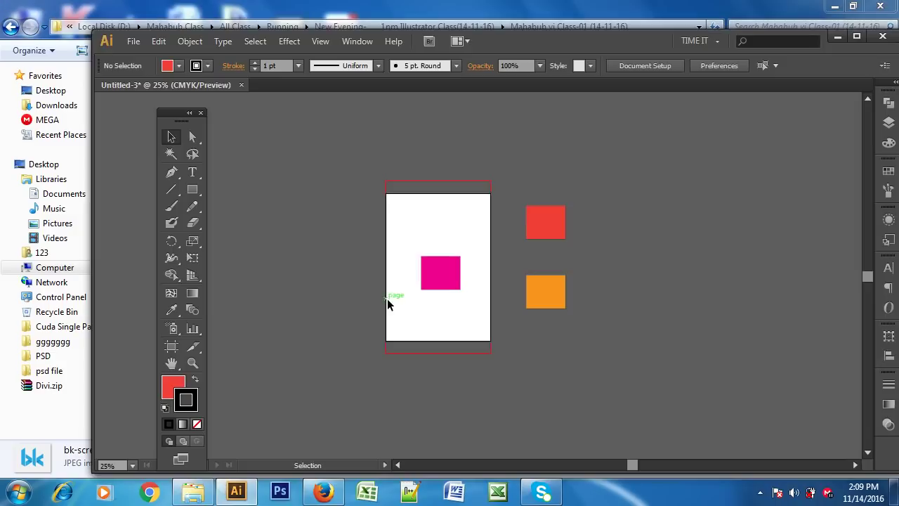
pyautogui.click(700, 182)
pyautogui.click(628, 232)
pyautogui.click(390, 391)
pyautogui.click(434, 274)
pyautogui.press('Delete')
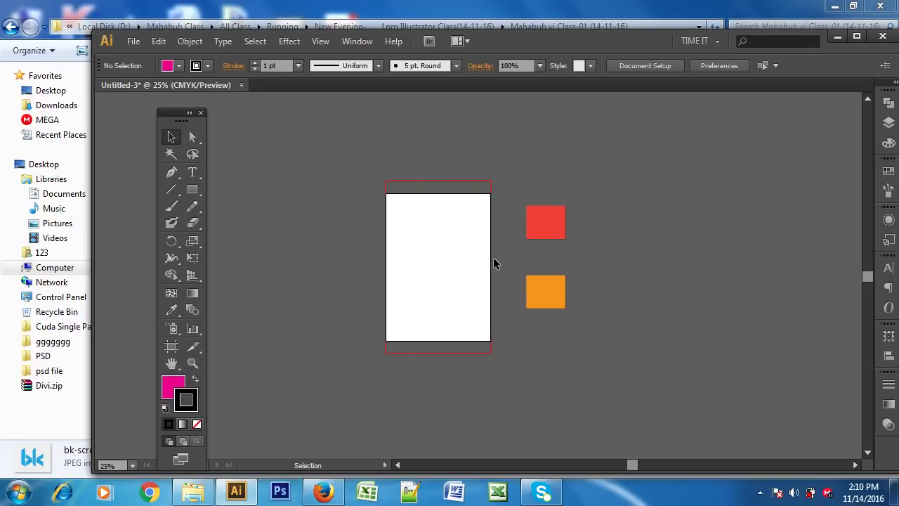
pyautogui.moveTo(546, 223); pyautogui.dragTo(578, 225)
pyautogui.press('Delete')
pyautogui.click(546, 291)
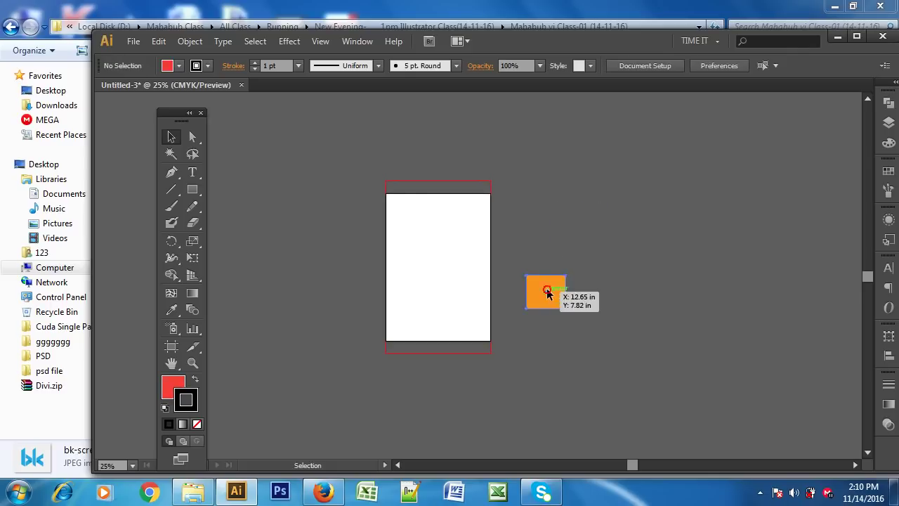
pyautogui.press('Delete')
# Step: Select the eight logo files in the class folder and drag them into Illustrator
pyautogui.click(839, 35)
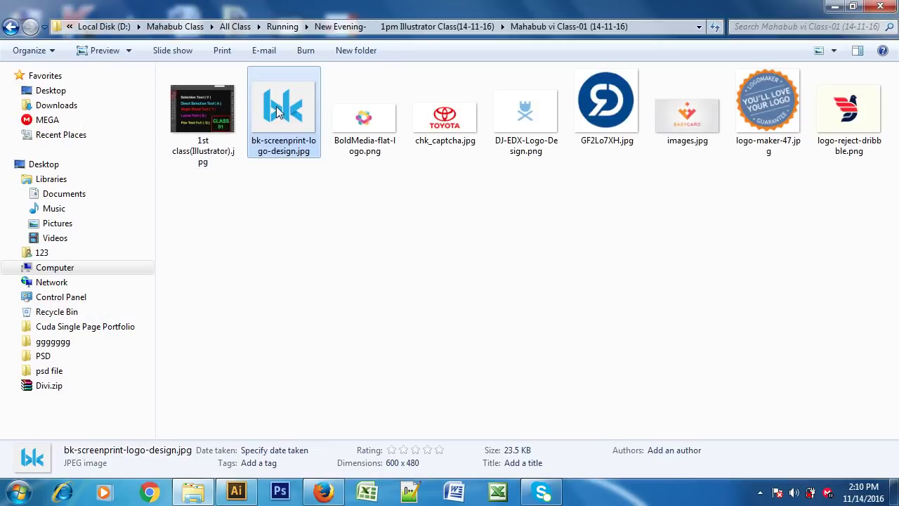
pyautogui.keyDown('ctrl'); pyautogui.click(445, 116); pyautogui.keyUp('ctrl')
pyautogui.keyDown('ctrl'); pyautogui.click(526, 112); pyautogui.keyUp('ctrl')
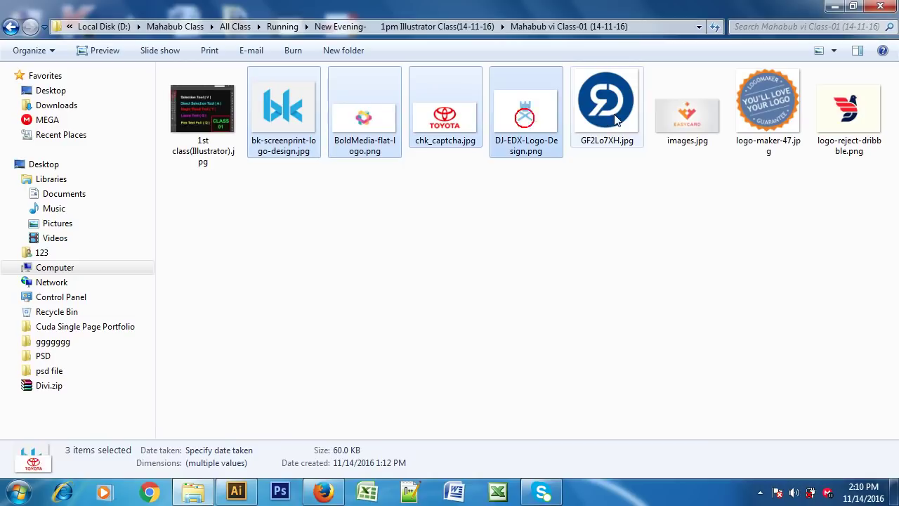
pyautogui.keyDown('ctrl'); pyautogui.click(606, 105); pyautogui.keyUp('ctrl')
pyautogui.keyDown('ctrl'); pyautogui.click(686, 107); pyautogui.keyUp('ctrl')
pyautogui.keyDown('ctrl'); pyautogui.click(768, 106); pyautogui.keyUp('ctrl')
pyautogui.keyDown('ctrl'); pyautogui.click(849, 105); pyautogui.keyUp('ctrl')
pyautogui.keyDown('ctrl'); pyautogui.click(284, 105); pyautogui.keyUp('ctrl')
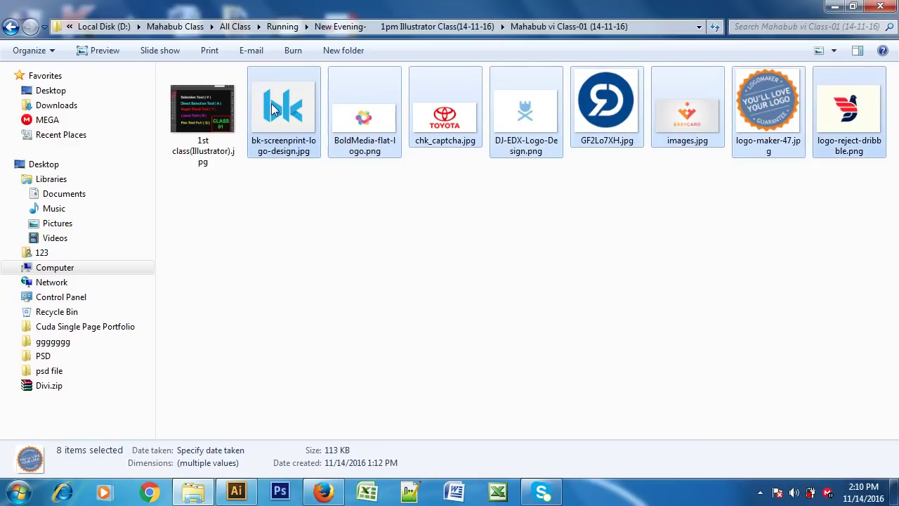
pyautogui.moveTo(526, 112)
pyautogui.mouseDown()
pyautogui.moveTo(245, 422)
pyautogui.moveTo(422, 276)
pyautogui.mouseUp()
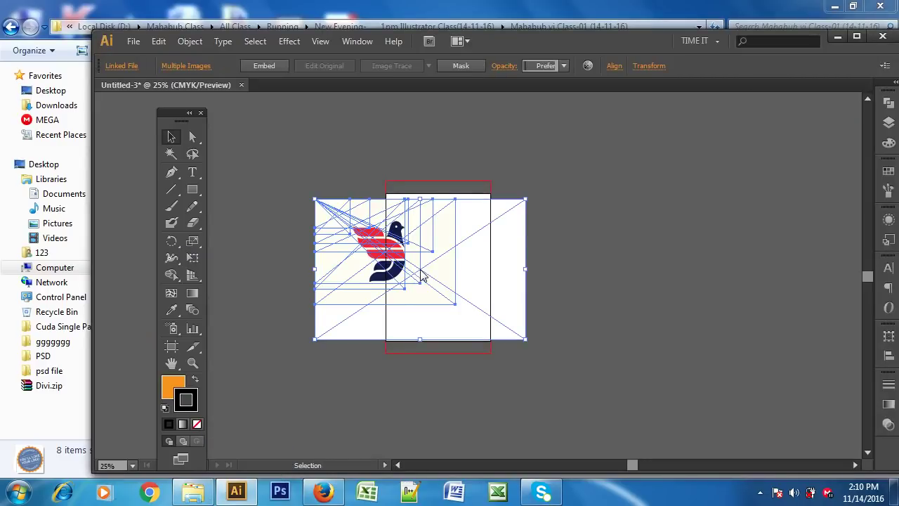
# Step: Confirm the move settings for the dropped images, then undo and redo their placement
pyautogui.press('Return')
pyautogui.click(448, 346)
pyautogui.click(171, 137)
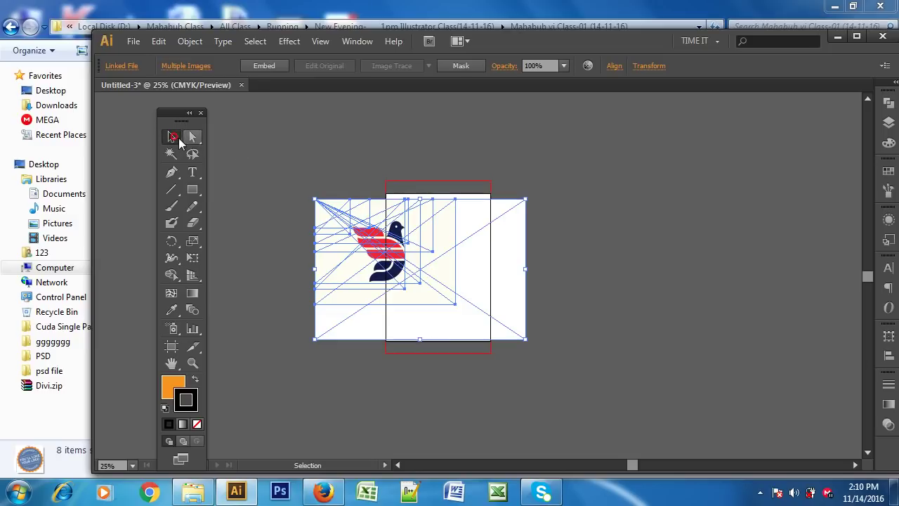
pyautogui.click(227, 155)
pyautogui.hotkey('ctrl', 'z')
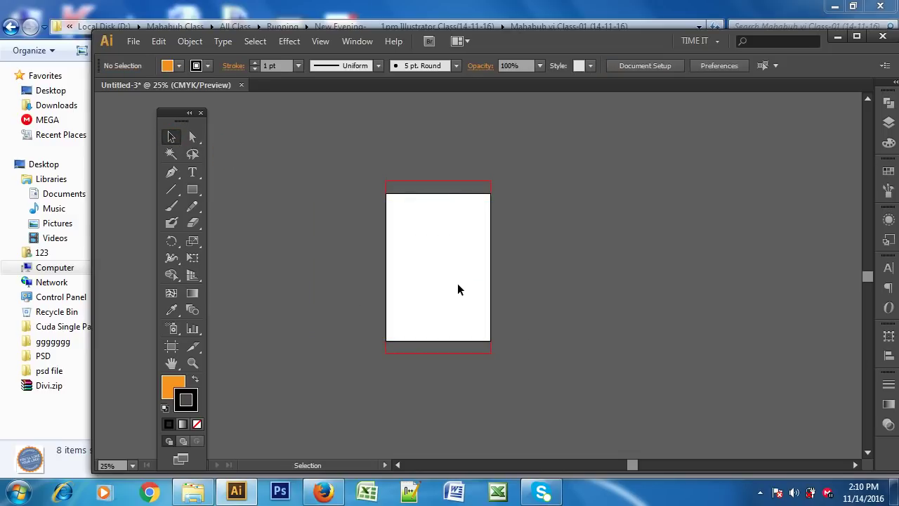
pyautogui.hotkey('ctrl', 'shift', 'z')
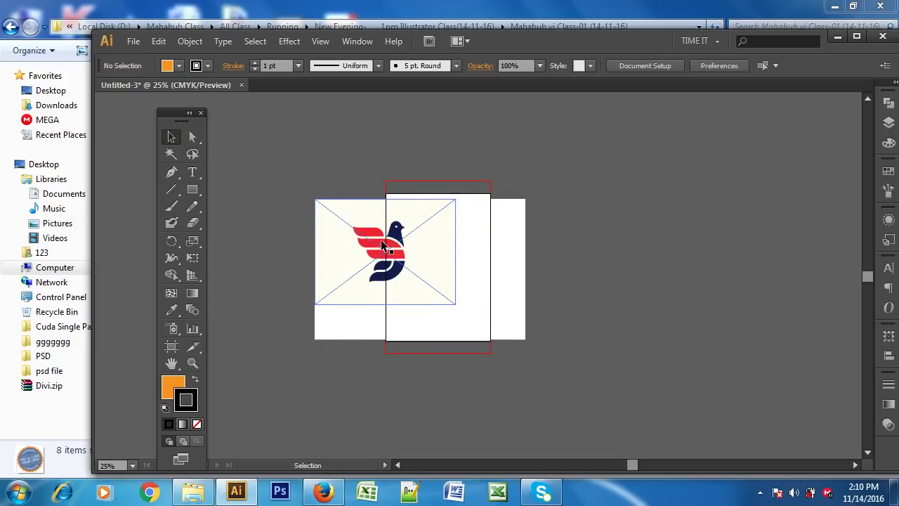
# Step: Spread the bird, blue circle, badge, EasyCard and pale blue logos around the artboard
pyautogui.moveTo(401, 255); pyautogui.dragTo(680, 223)
pyautogui.moveTo(344, 241); pyautogui.dragTo(696, 351)
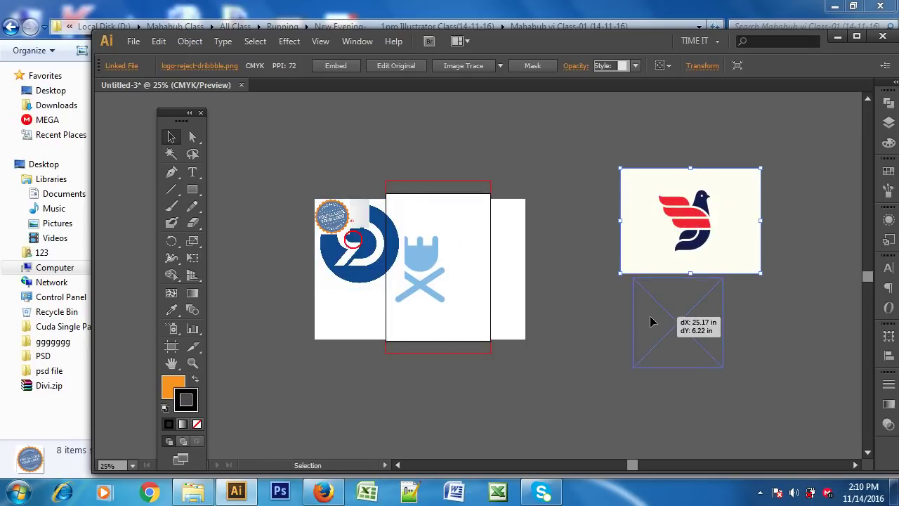
pyautogui.moveTo(332, 216); pyautogui.dragTo(262, 156)
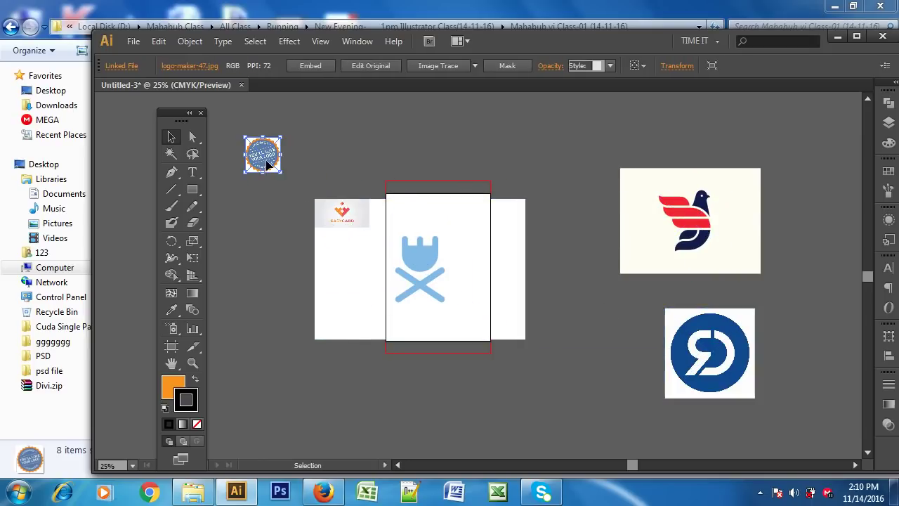
pyautogui.moveTo(340, 224); pyautogui.dragTo(572, 418)
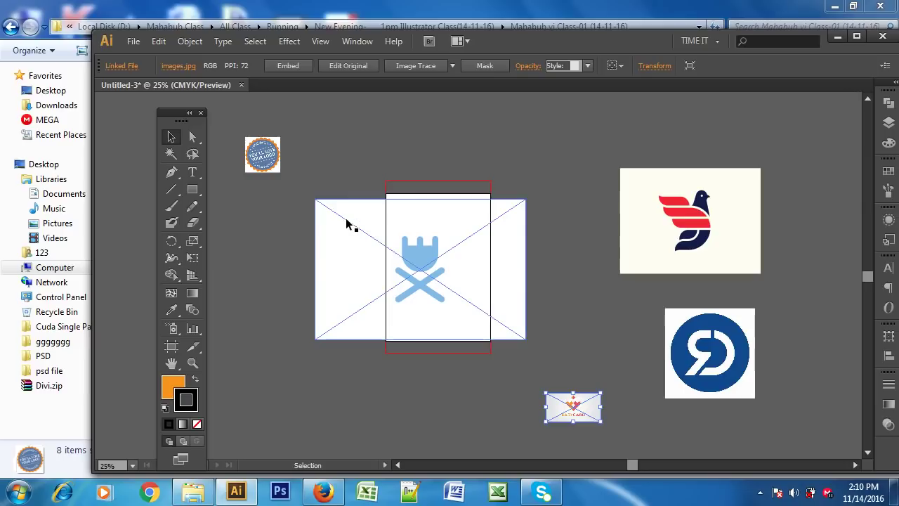
pyautogui.moveTo(420, 258); pyautogui.dragTo(276, 405)
# Step: Position the Toyota, colourful and bk logos around the artboard, then zoom out
pyautogui.click(373, 225)
pyautogui.moveTo(373, 225); pyautogui.dragTo(594, 151)
pyautogui.moveTo(365, 241); pyautogui.dragTo(240, 263)
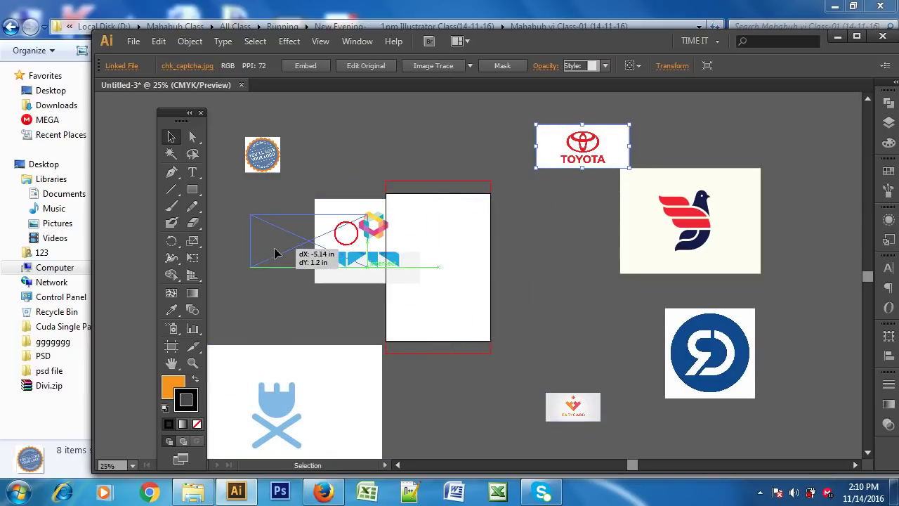
pyautogui.moveTo(345, 248); pyautogui.dragTo(552, 333)
pyautogui.moveTo(259, 251); pyautogui.dragTo(279, 246)
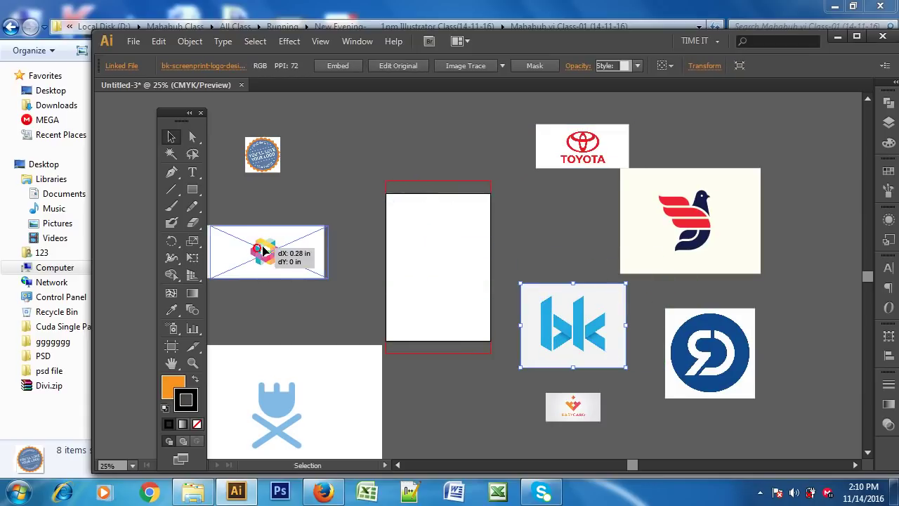
pyautogui.click(807, 193)
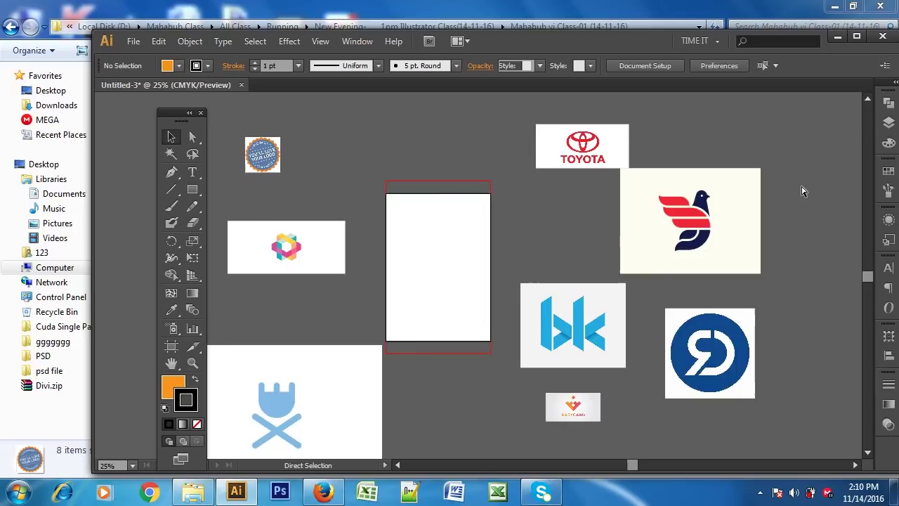
pyautogui.hotkey('ctrl', '-')
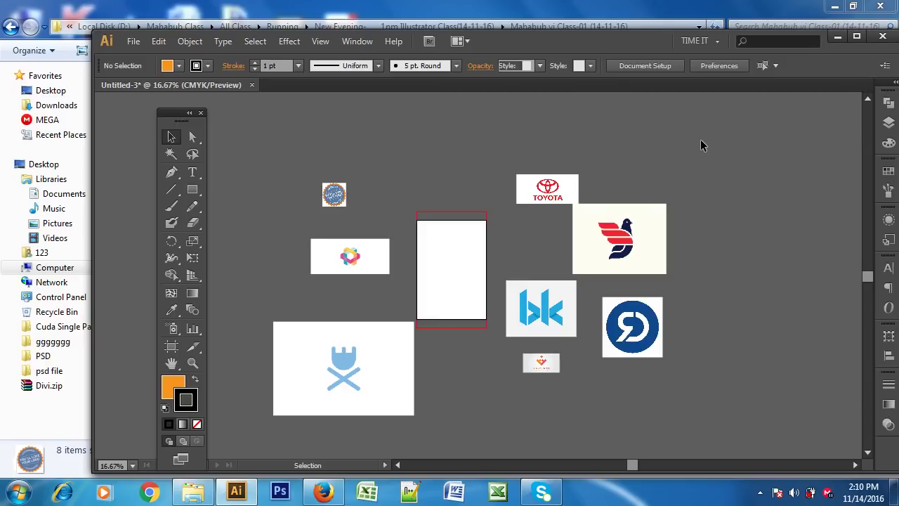
# Step: Save the document as Untitled-3.ai on the Desktop and show the Illustrator Options version list
pyautogui.click(133, 40)
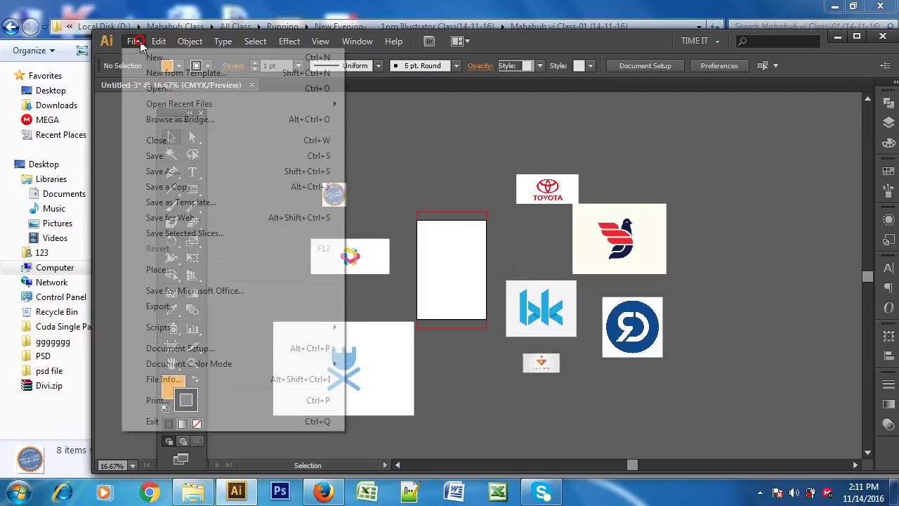
pyautogui.click(165, 172)
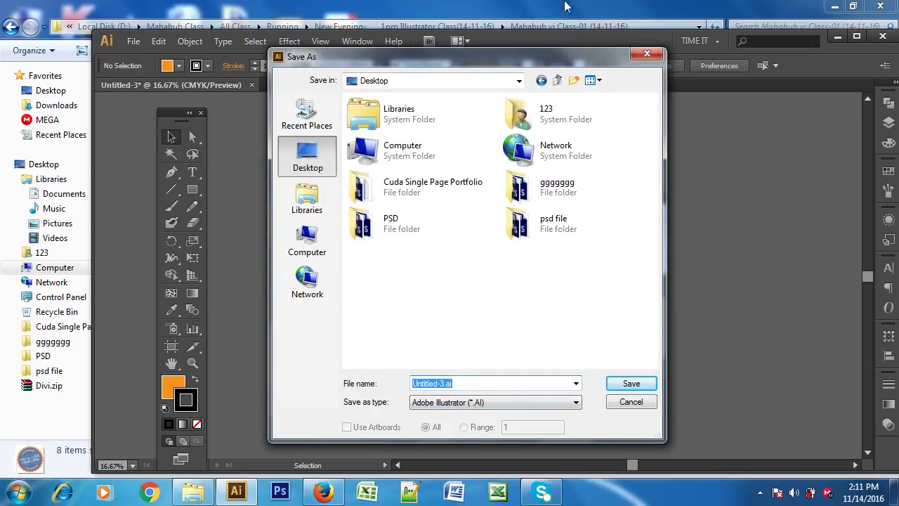
pyautogui.click(317, 150)
pyautogui.click(632, 384)
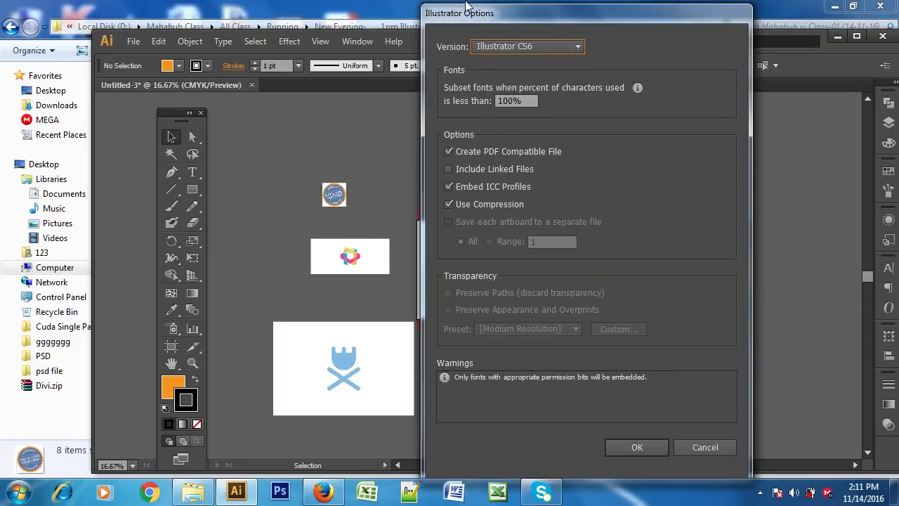
pyautogui.moveTo(604, 21)
pyautogui.mouseDown()
pyautogui.moveTo(530, 57)
pyautogui.moveTo(532, 71)
pyautogui.mouseUp()
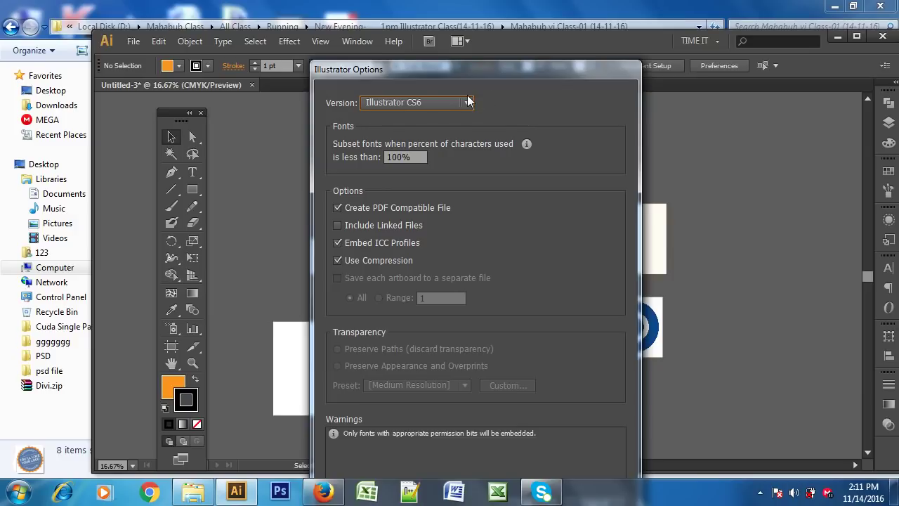
pyautogui.click(468, 103)
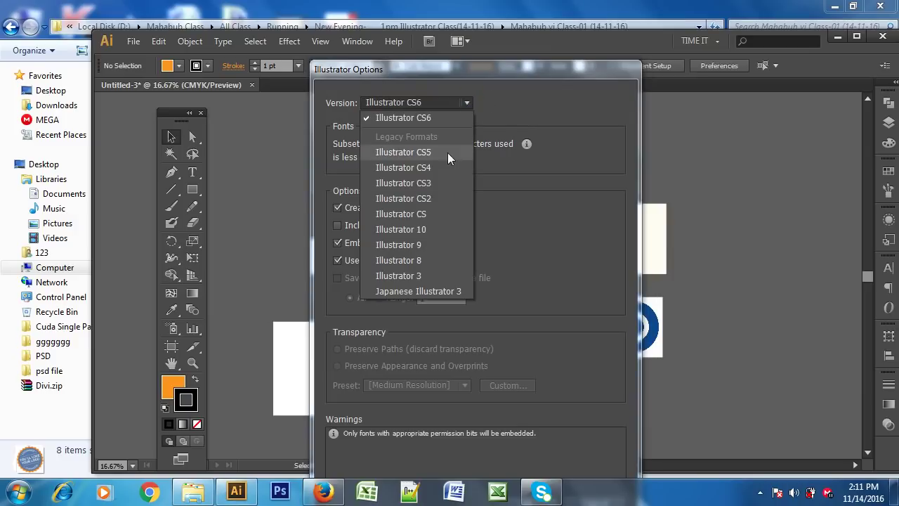
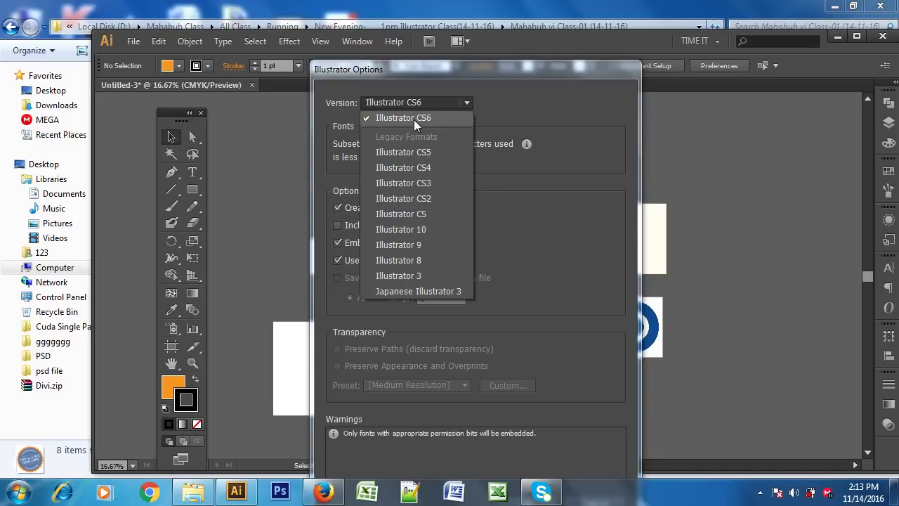
# Step: Save as Illustrator CS5 with Include Linked Files unchecked, accepting the legacy-format warning
pyautogui.click(414, 153)
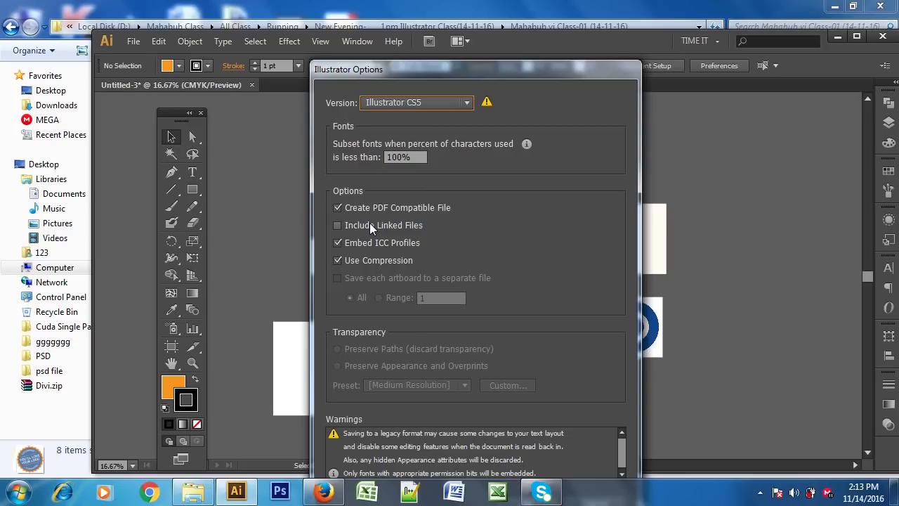
pyautogui.click(370, 225)
pyautogui.click(369, 223)
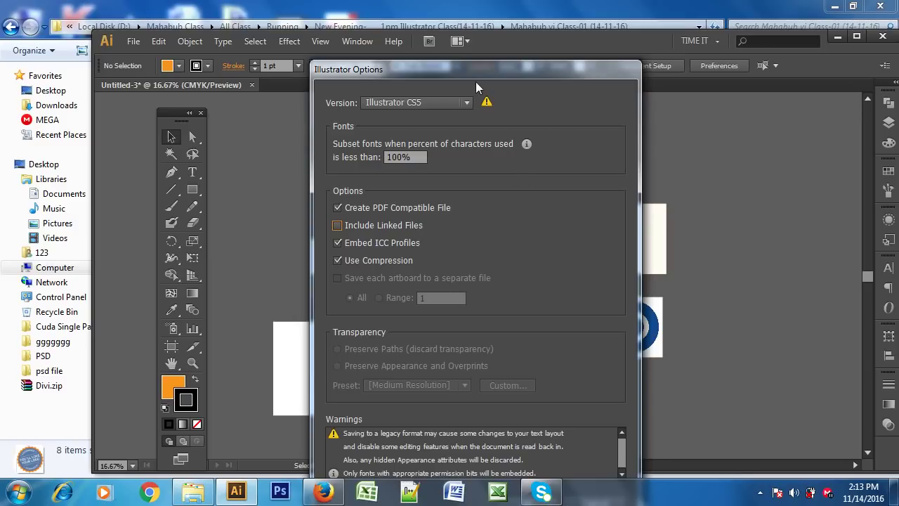
pyautogui.moveTo(489, 70); pyautogui.dragTo(504, 55)
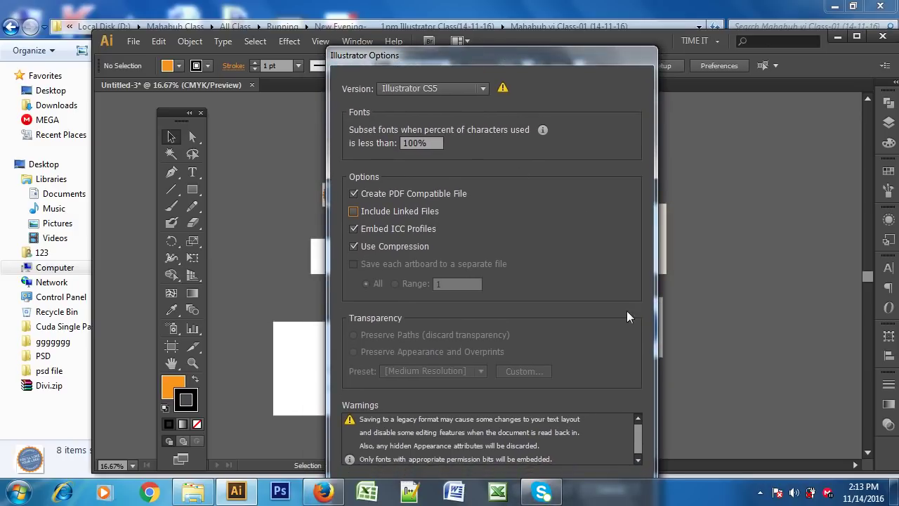
pyautogui.moveTo(526, 59); pyautogui.dragTo(532, 26)
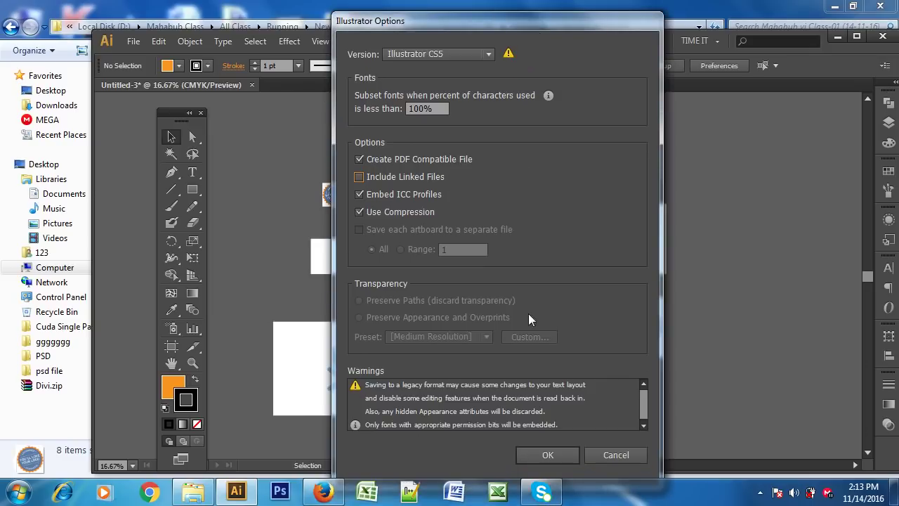
pyautogui.click(548, 455)
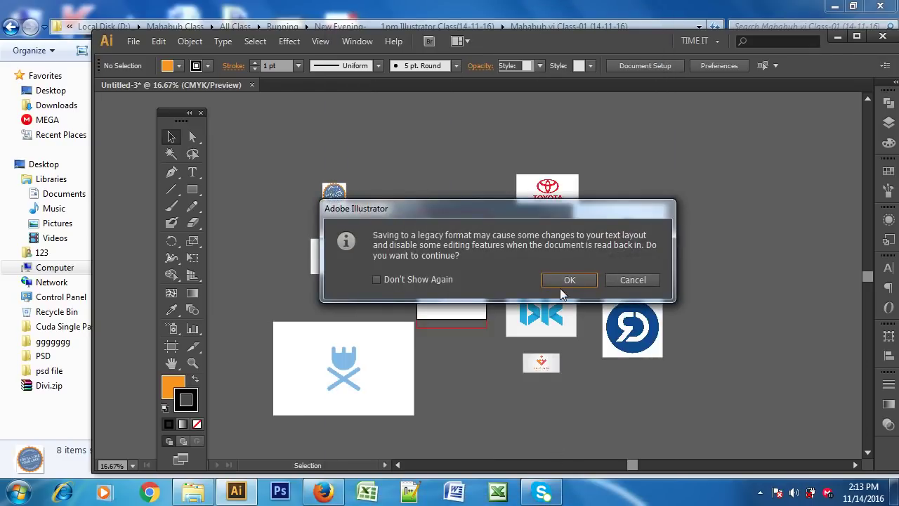
pyautogui.click(562, 280)
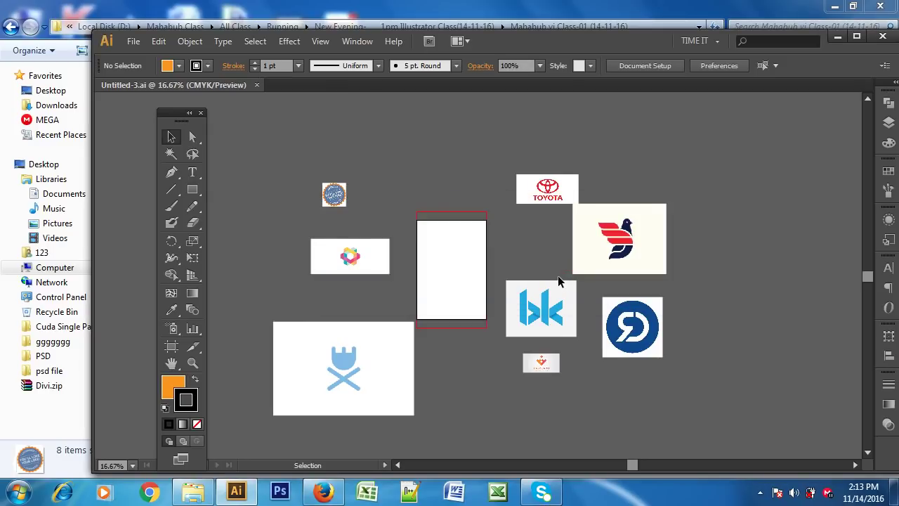
pyautogui.click(838, 35)
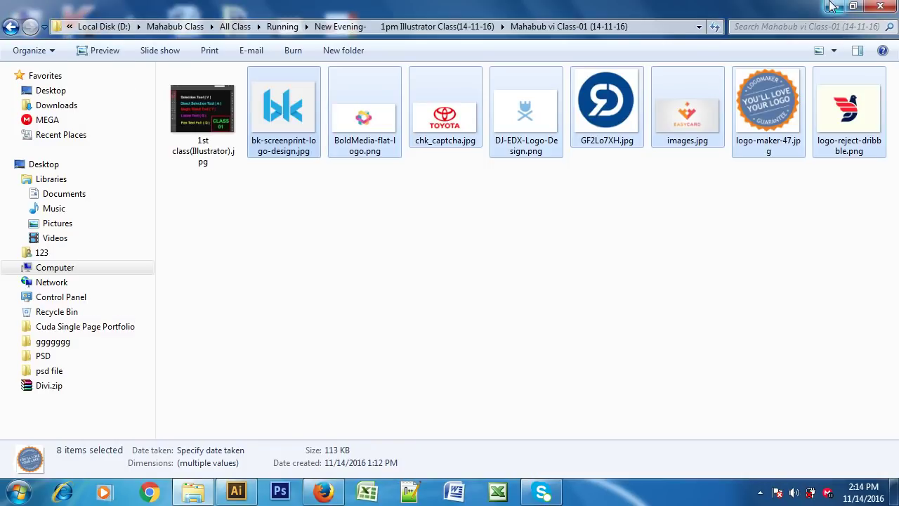
pyautogui.click(831, 6)
pyautogui.click(238, 494)
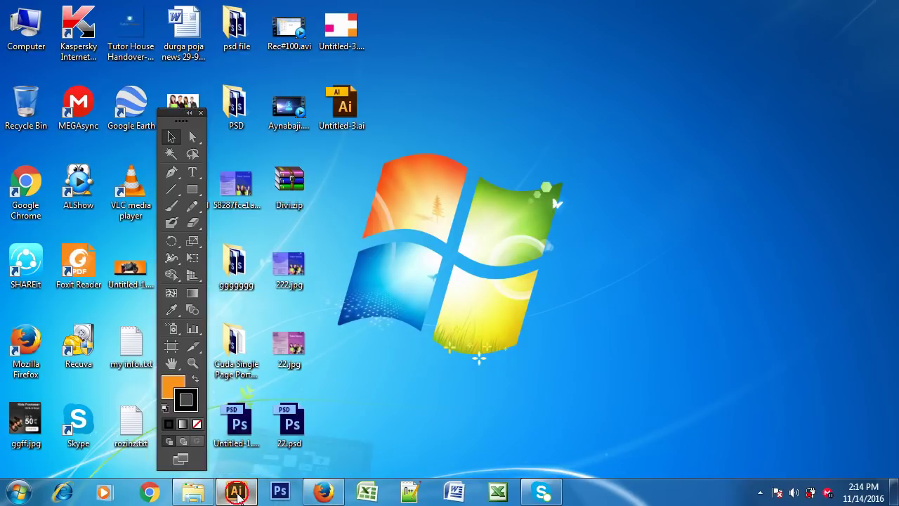
pyautogui.click(256, 84)
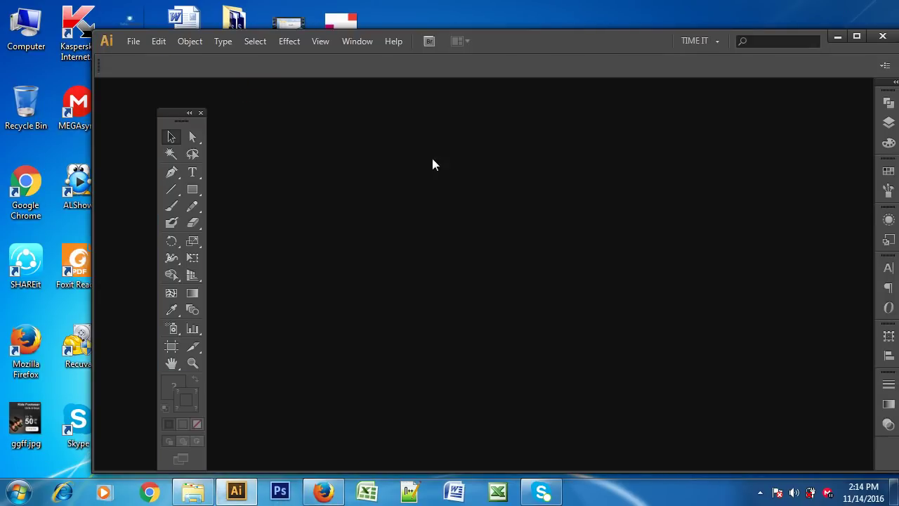
pyautogui.click(838, 40)
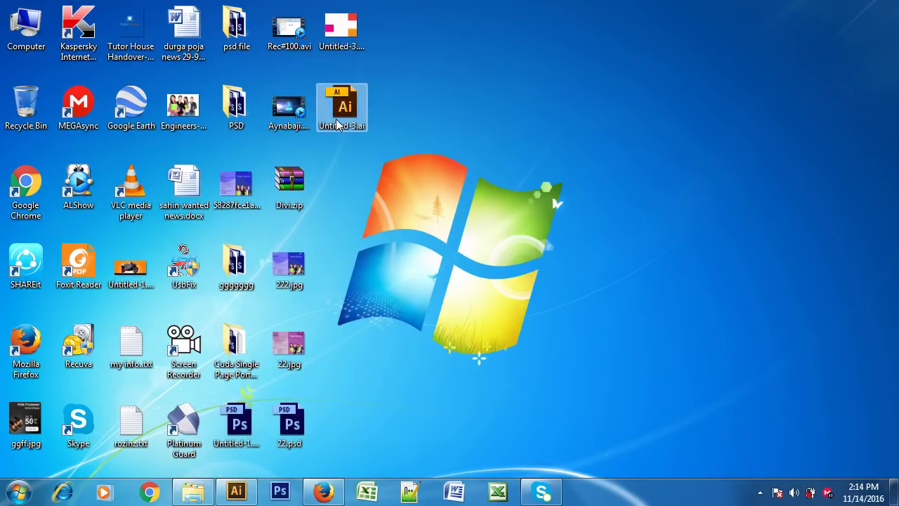
pyautogui.click(344, 104)
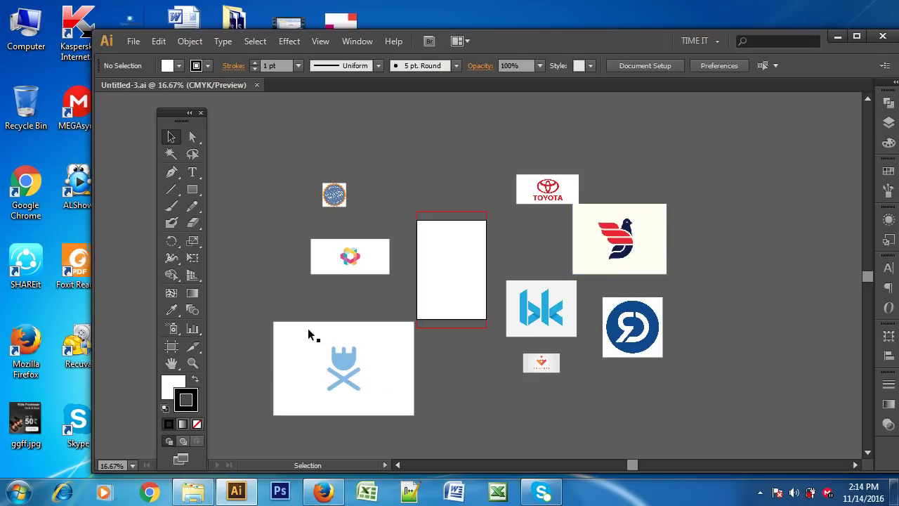
pyautogui.click(342, 194)
pyautogui.click(349, 257)
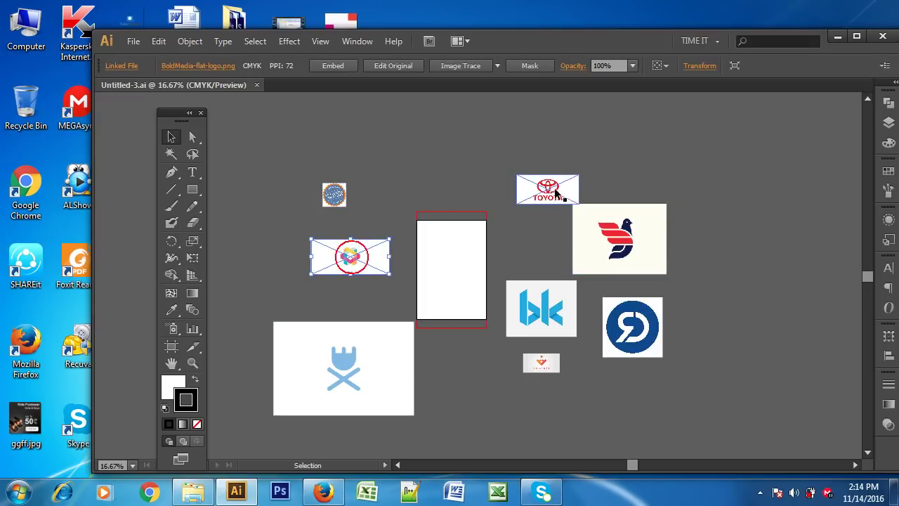
pyautogui.click(618, 239)
pyautogui.click(621, 334)
pyautogui.click(552, 312)
pyautogui.click(542, 362)
pyautogui.click(351, 375)
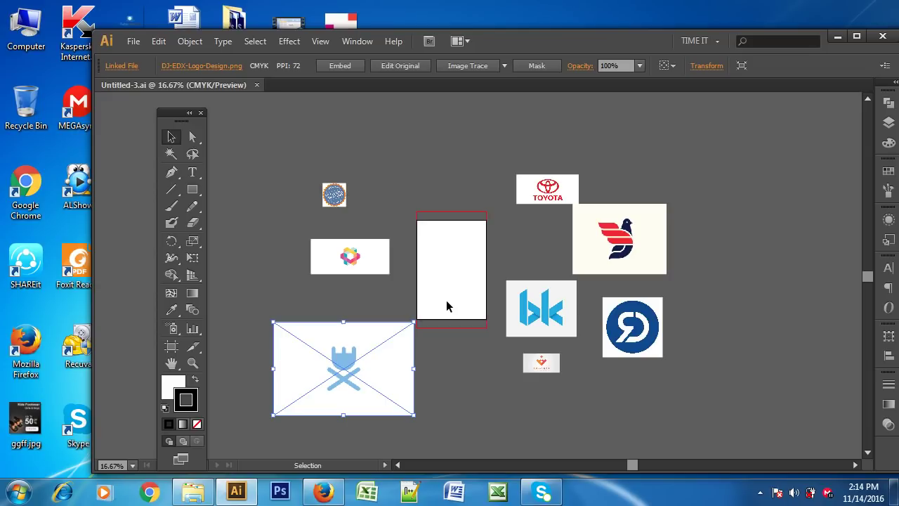
pyautogui.click(453, 244)
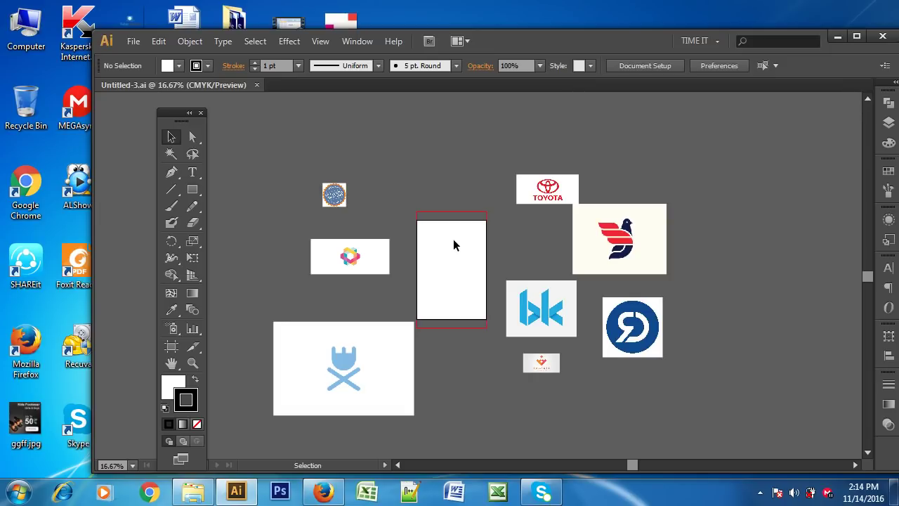
# Step: Cancel a new-document attempt, then close the Untitled-3.ai document tab
pyautogui.click(133, 41)
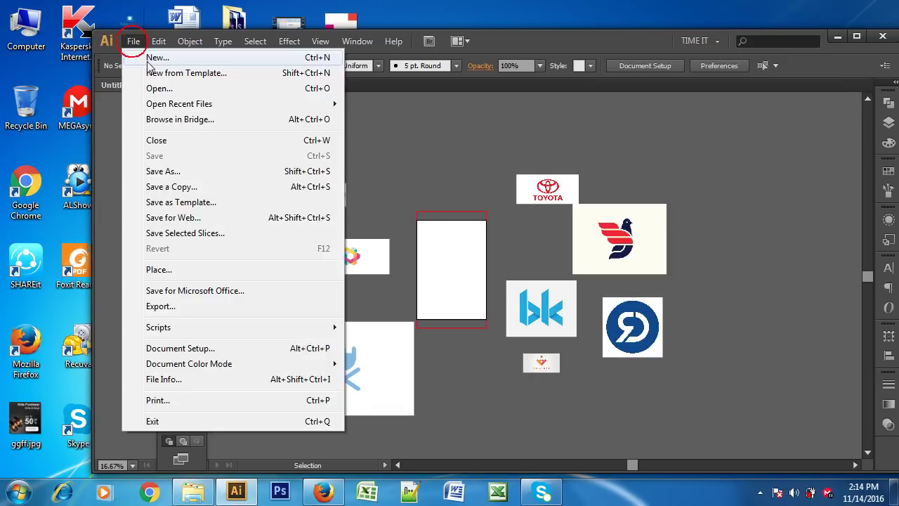
pyautogui.click(146, 60)
pyautogui.moveTo(500, 76)
pyautogui.mouseDown()
pyautogui.moveTo(473, 46)
pyautogui.moveTo(527, 35)
pyautogui.mouseUp()
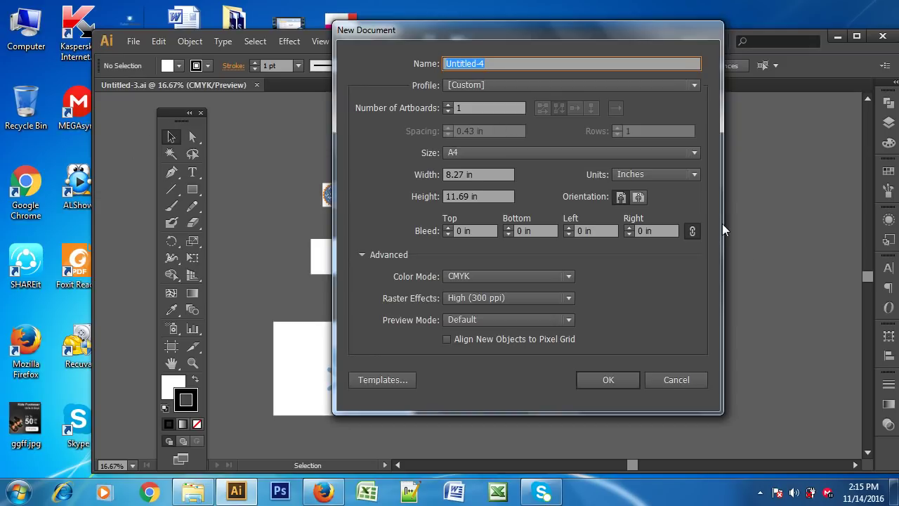
pyautogui.click(676, 380)
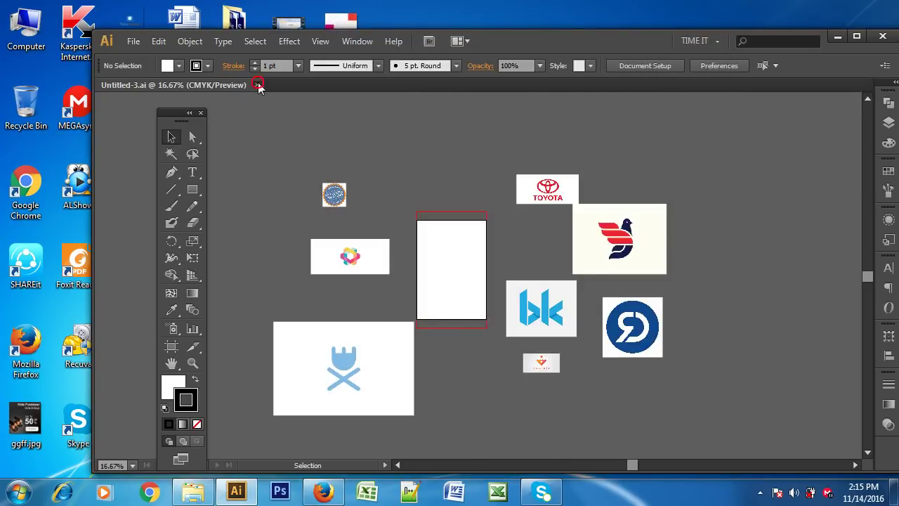
pyautogui.click(258, 84)
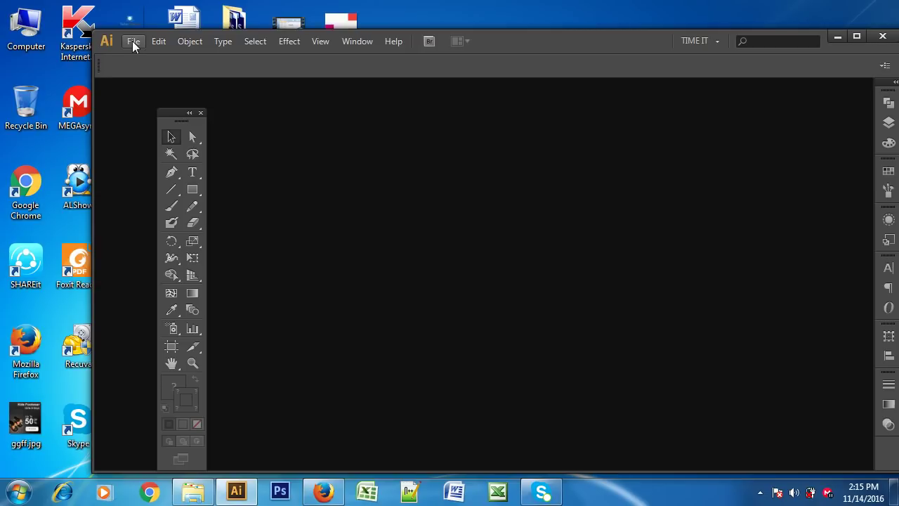
# Step: Permanently delete the eight logo images from the class folder in Explorer
pyautogui.click(834, 38)
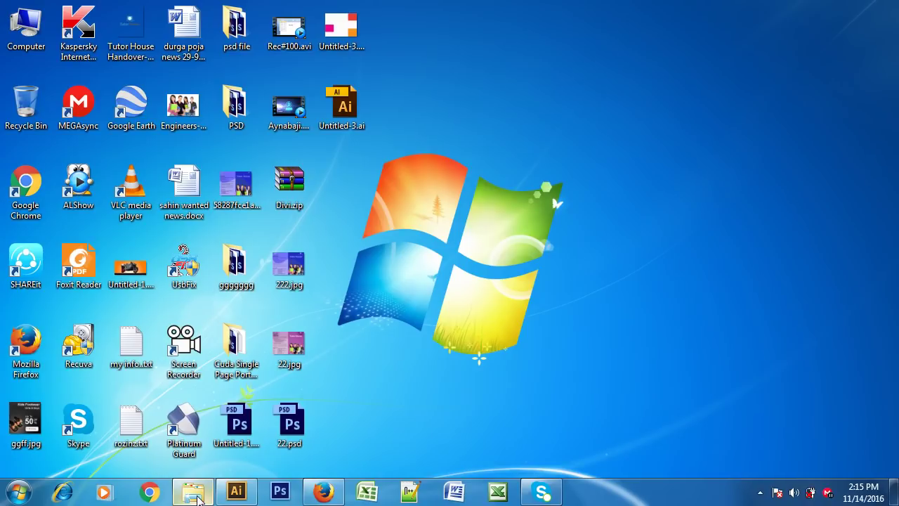
pyautogui.click(194, 494)
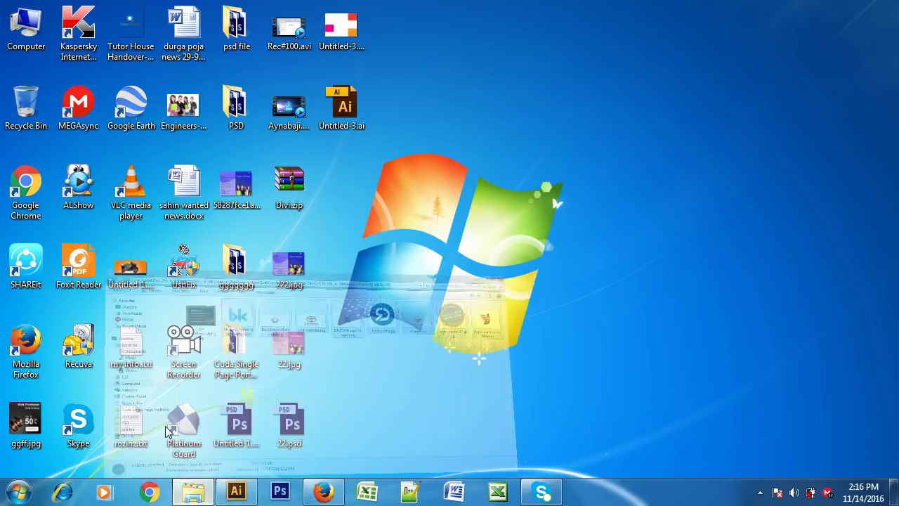
pyautogui.click(449, 279)
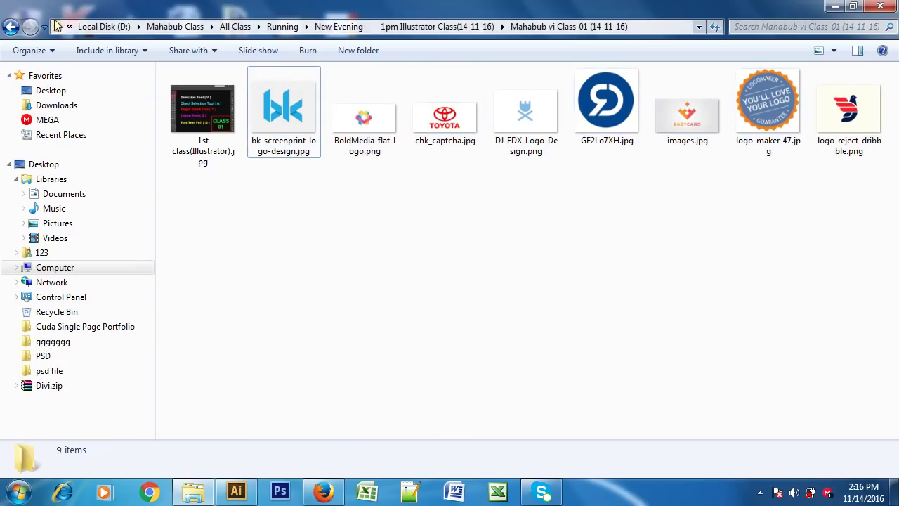
pyautogui.click(10, 26)
pyautogui.click(197, 99)
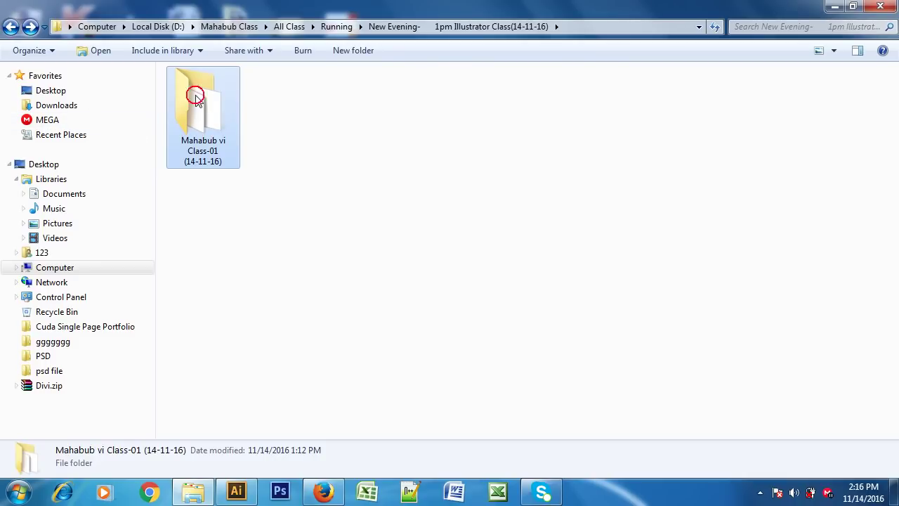
pyautogui.doubleClick(199, 102)
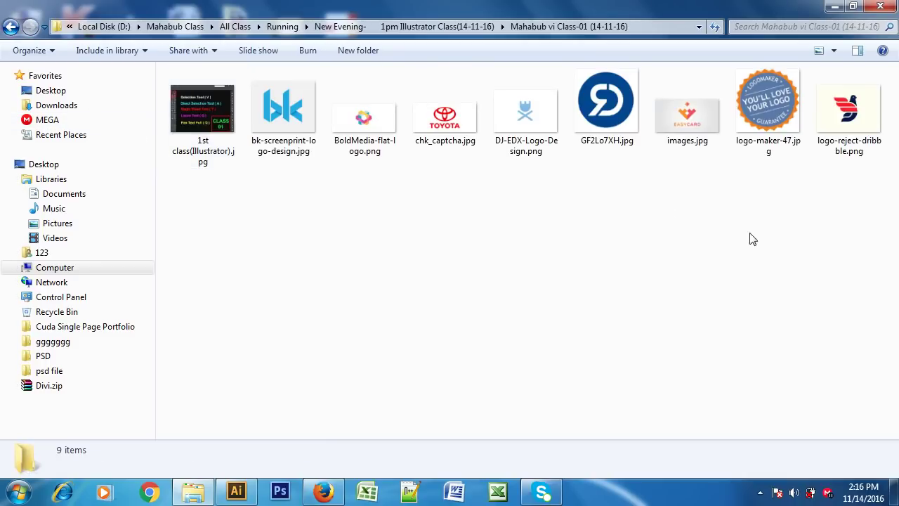
pyautogui.moveTo(884, 196); pyautogui.dragTo(246, 91)
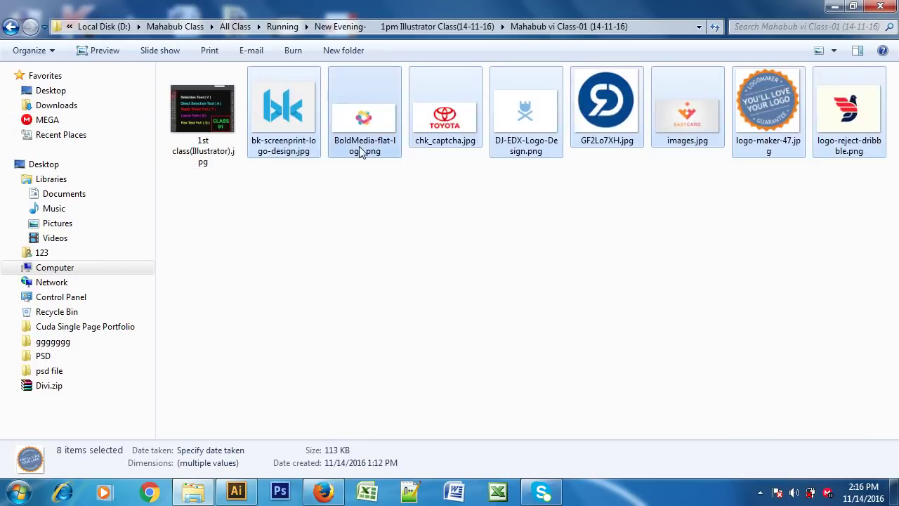
pyautogui.press('Delete')
pyautogui.click(521, 265)
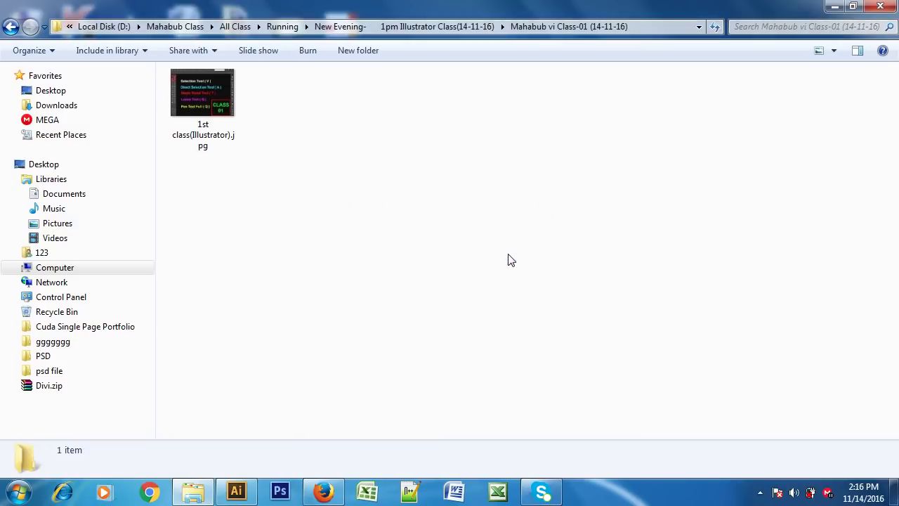
# Step: Empty the Recycle Bin and reopen Untitled-3.ai from the desktop
pyautogui.click(832, 7)
pyautogui.rightClick(24, 98)
pyautogui.click(59, 121)
pyautogui.click(513, 257)
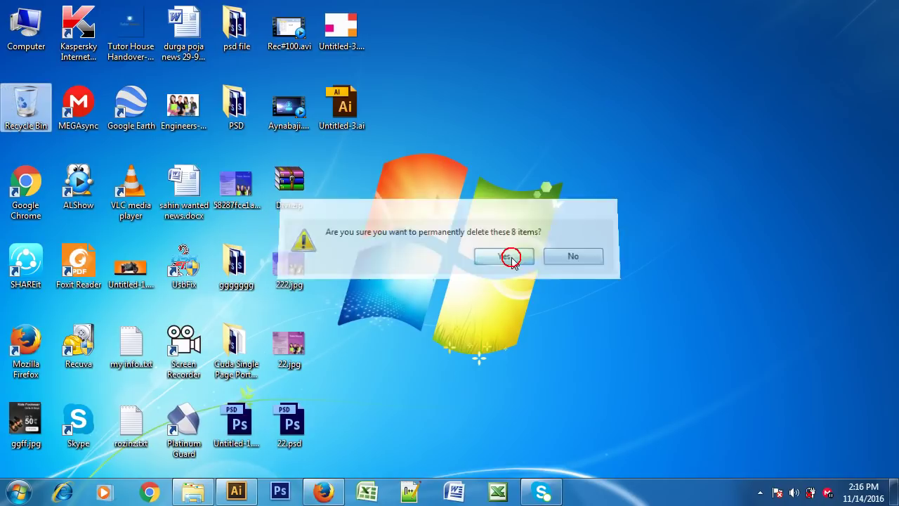
pyautogui.doubleClick(342, 106)
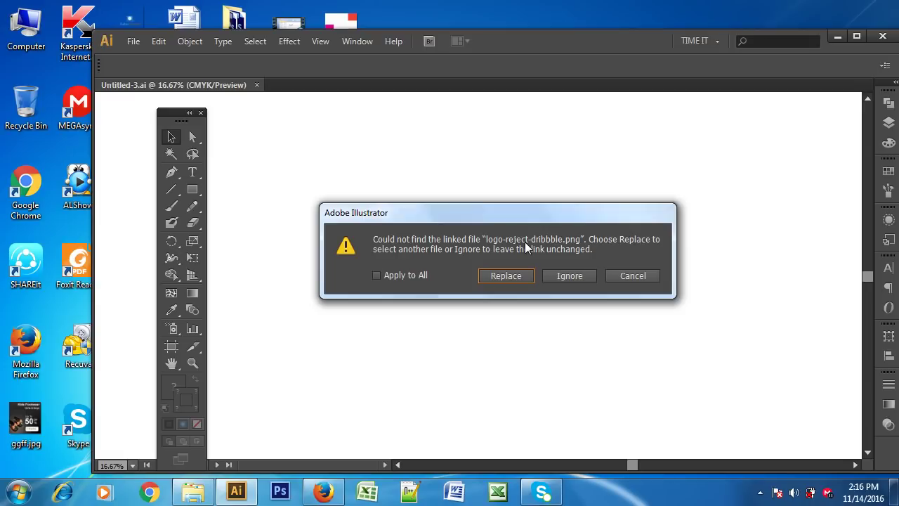
pyautogui.moveTo(528, 212); pyautogui.dragTo(552, 206)
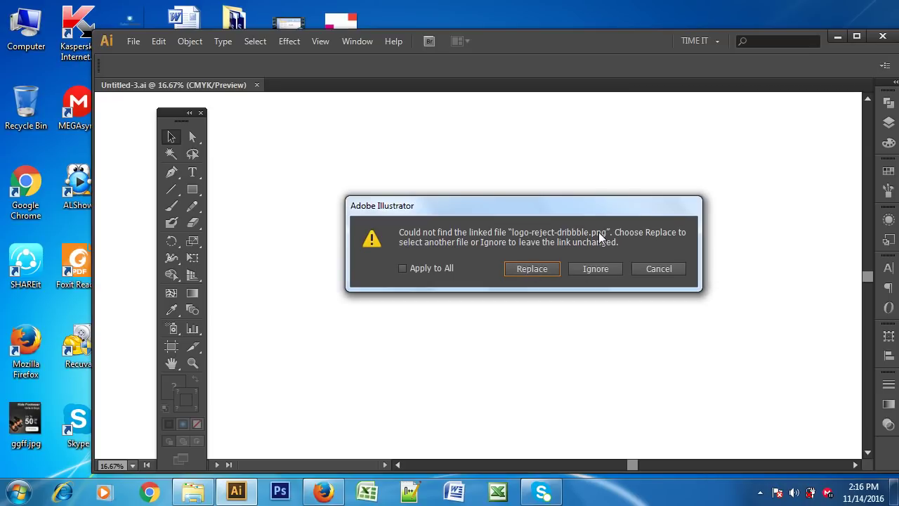
pyautogui.click(596, 276)
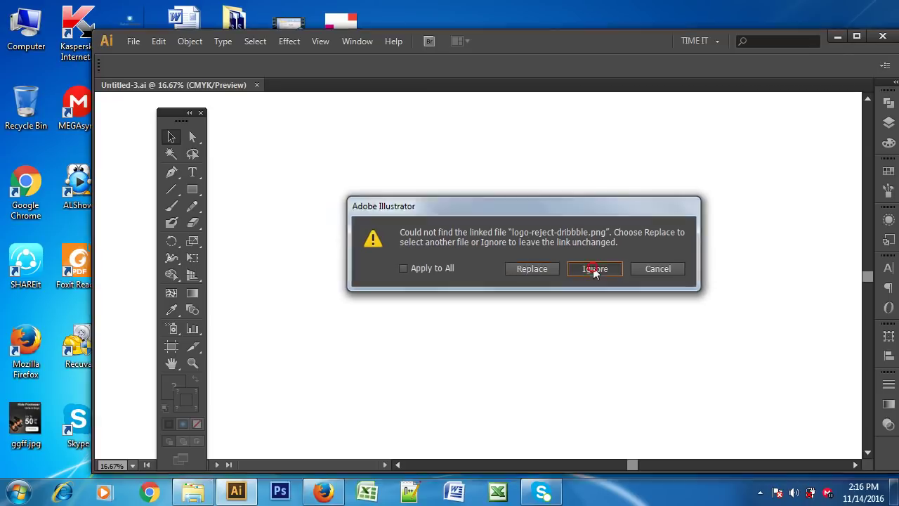
pyautogui.click(589, 280)
pyautogui.click(588, 279)
pyautogui.click(588, 278)
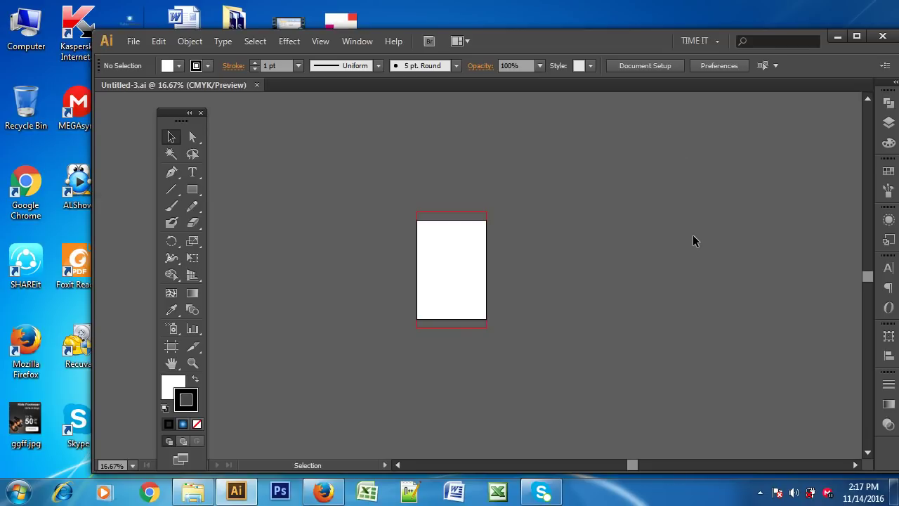
# Step: Close Untitled-3 and move its jpg and .ai desktop files to the Recycle Bin
pyautogui.click(257, 85)
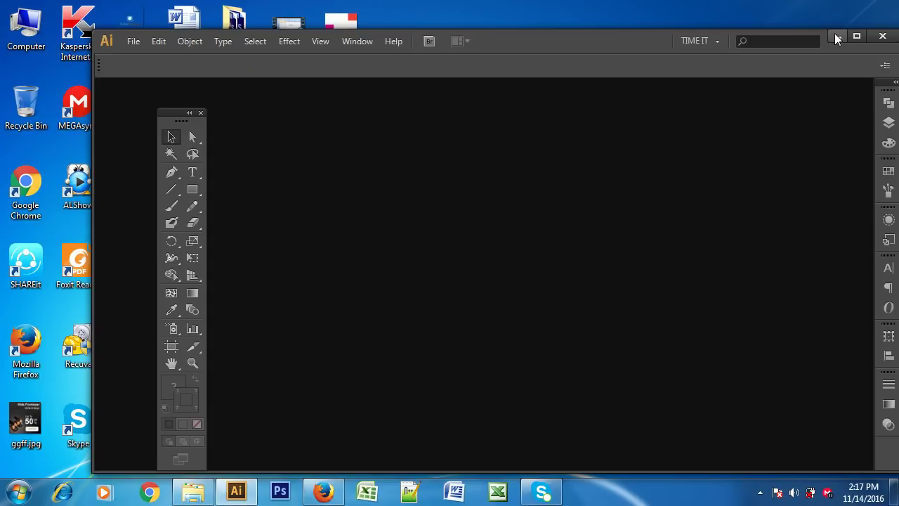
pyautogui.click(838, 36)
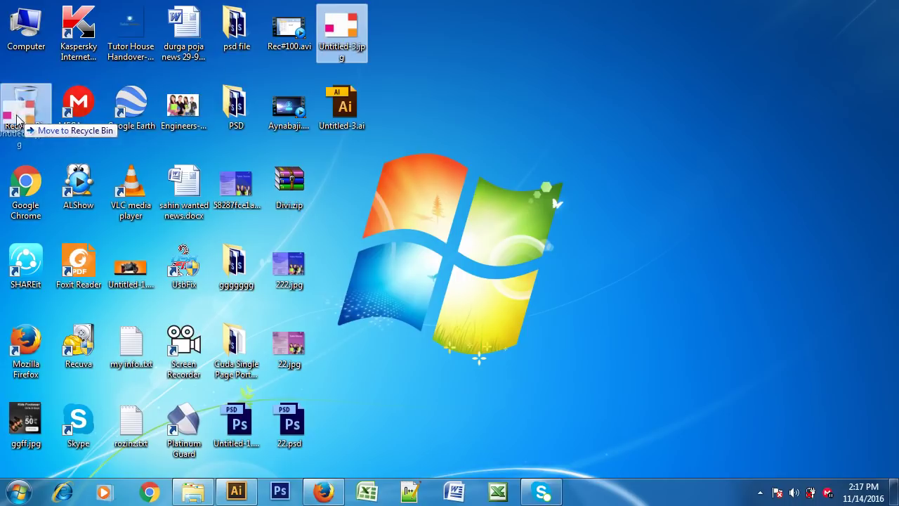
pyautogui.moveTo(336, 25); pyautogui.dragTo(27, 106)
pyautogui.moveTo(351, 118); pyautogui.dragTo(26, 106)
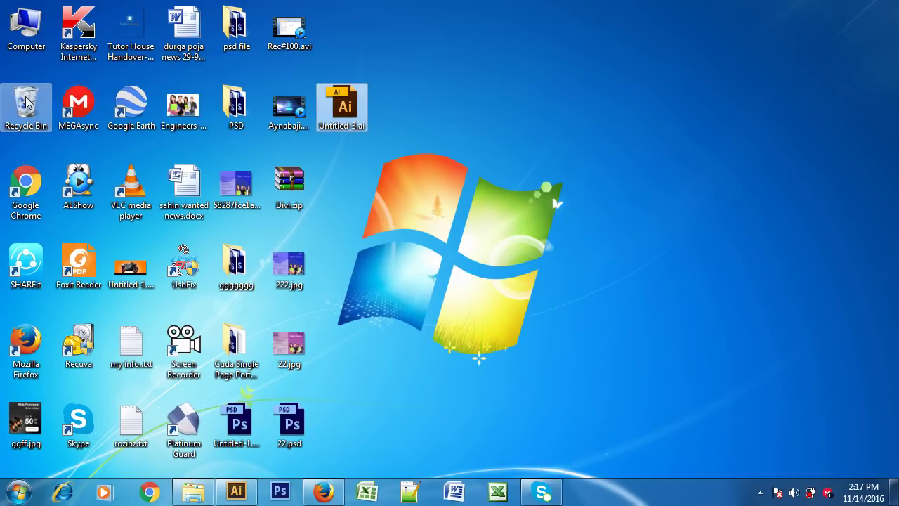
# Step: Select the eight logo images in the June class folder under Completed > New Morning-11am Illustrator Class
pyautogui.click(195, 493)
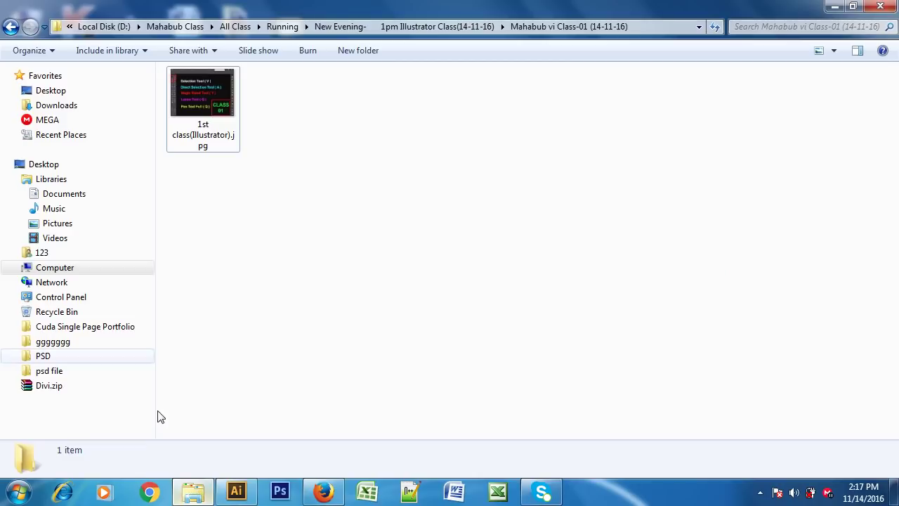
pyautogui.click(9, 27)
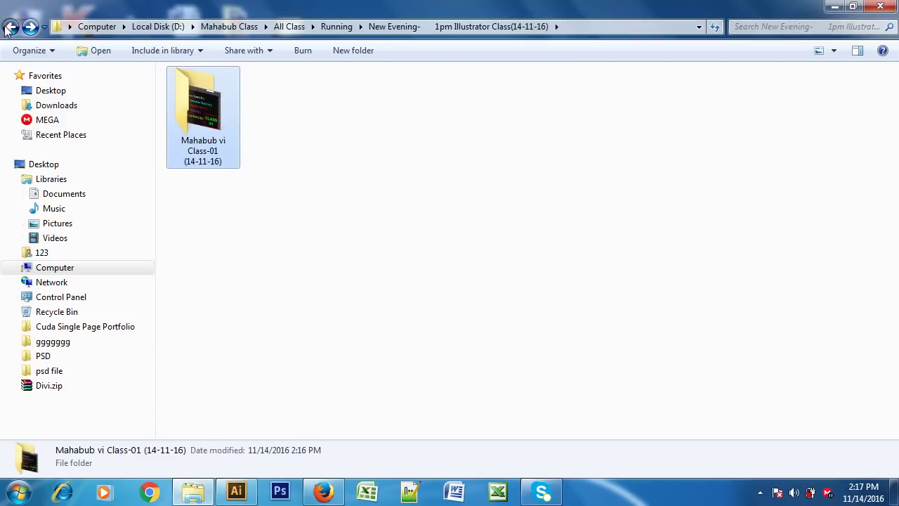
pyautogui.click(9, 27)
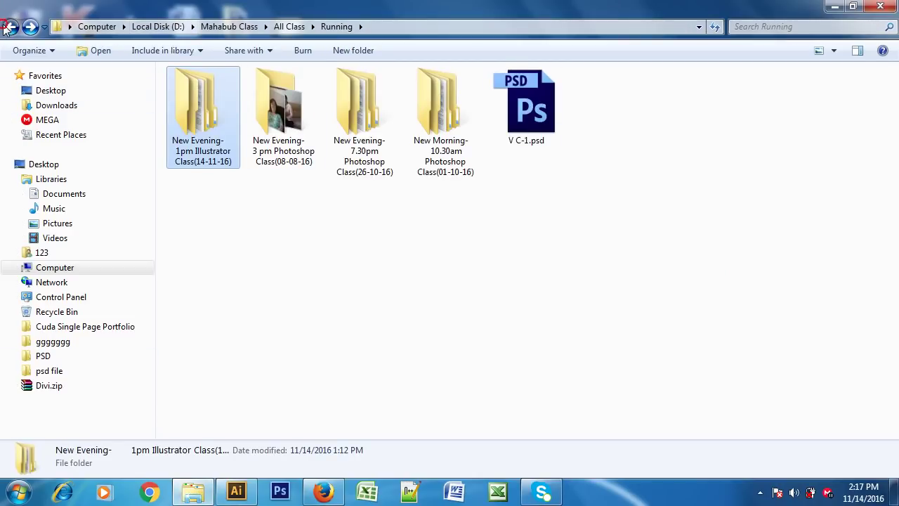
pyautogui.click(10, 27)
pyautogui.doubleClick(215, 83)
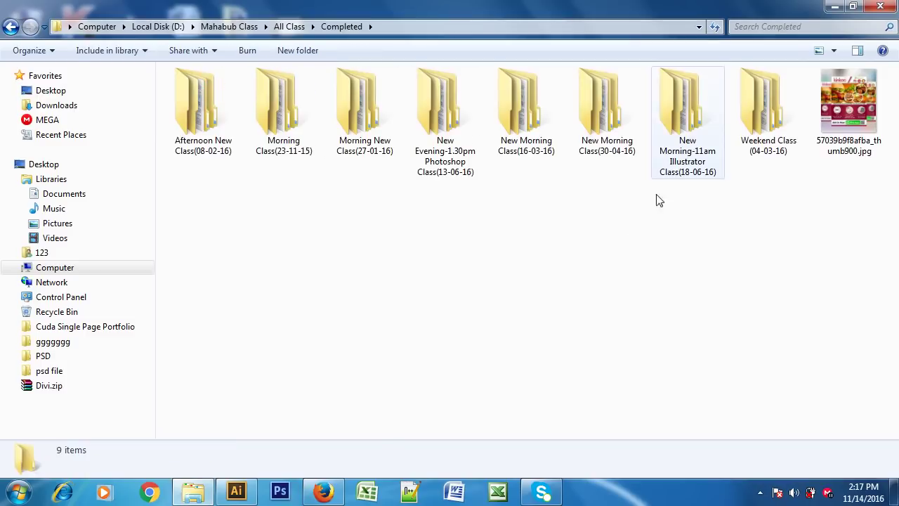
pyautogui.doubleClick(696, 102)
pyautogui.doubleClick(226, 102)
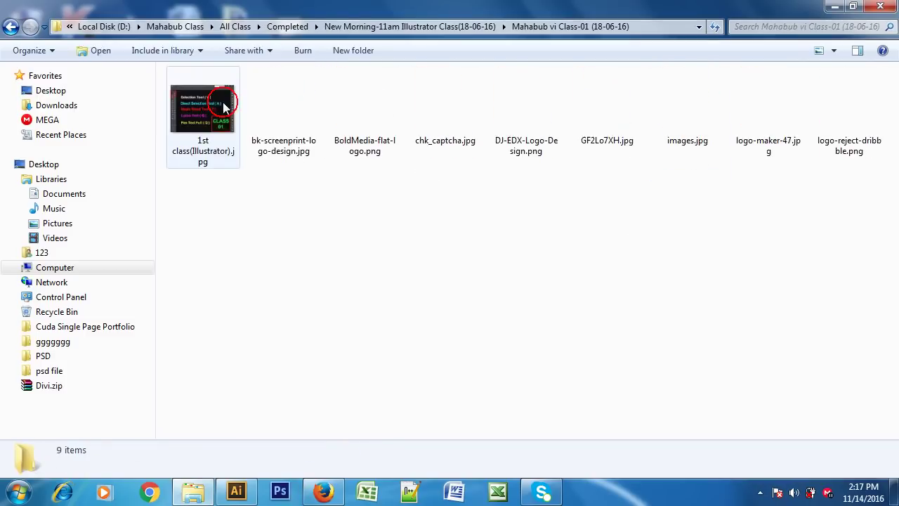
pyautogui.moveTo(862, 191); pyautogui.dragTo(243, 88)
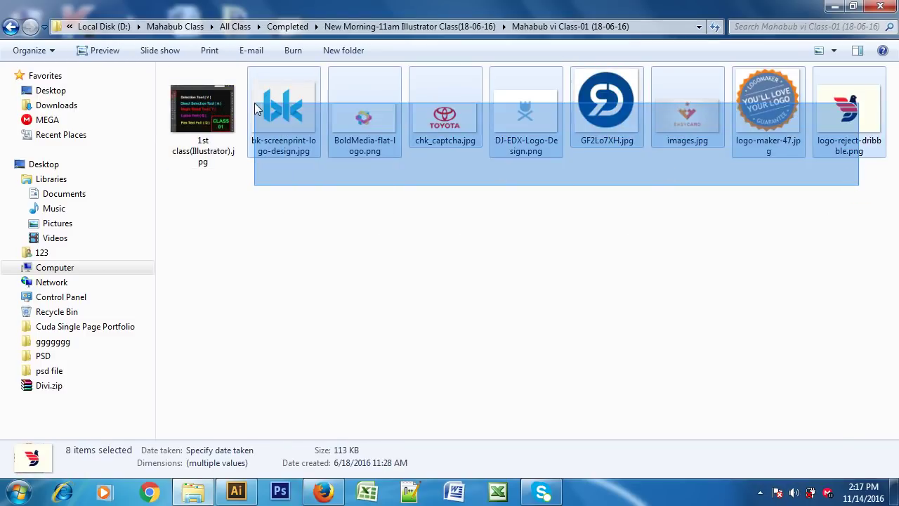
# Step: Paste the logos into Running > New Evening-1pm Illustrator Class > Class-01 (14-11-16)
pyautogui.click(10, 27)
pyautogui.click(10, 27)
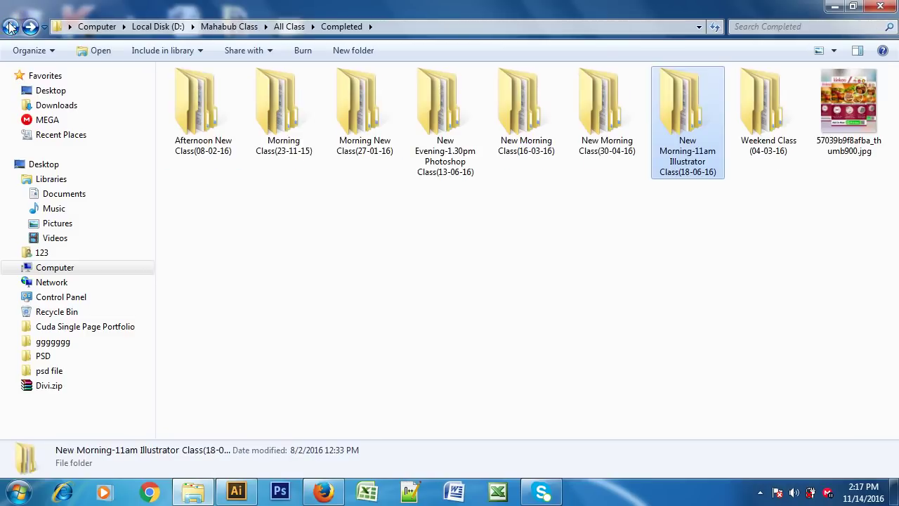
pyautogui.click(267, 109)
pyautogui.doubleClick(267, 109)
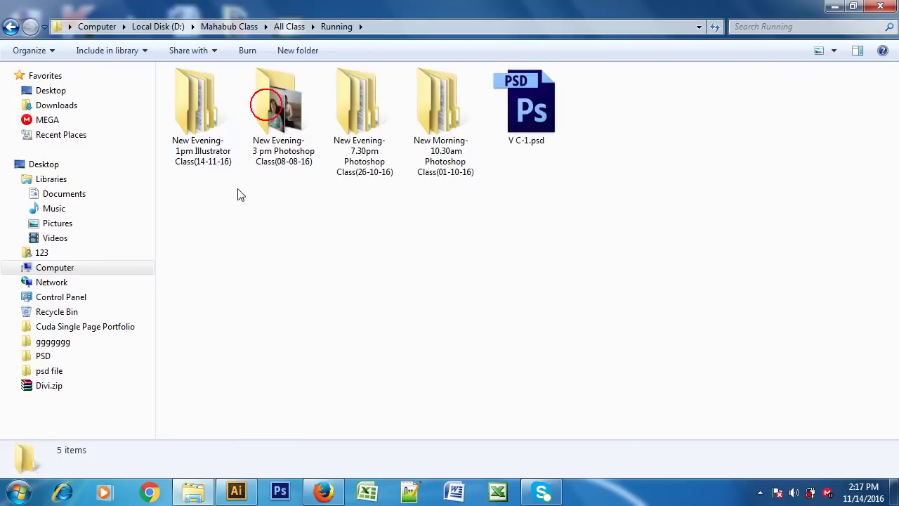
pyautogui.click(220, 98)
pyautogui.doubleClick(220, 99)
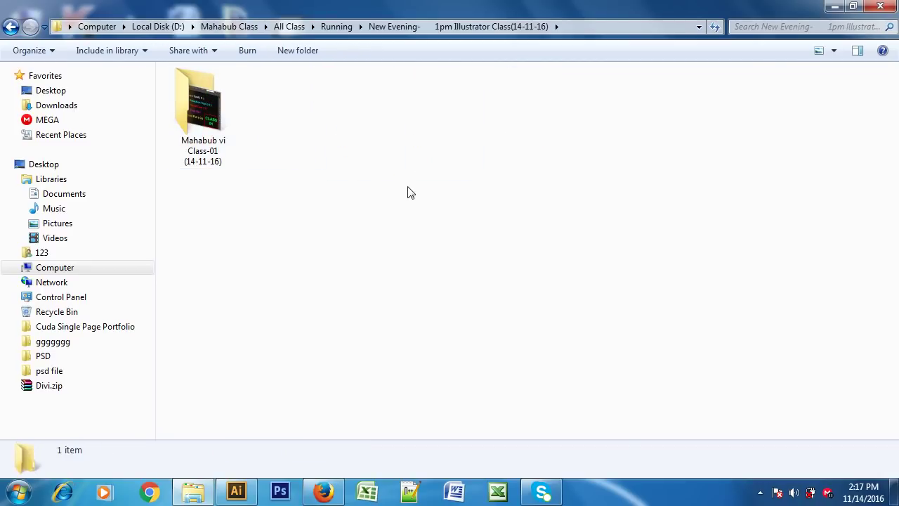
pyautogui.doubleClick(231, 130)
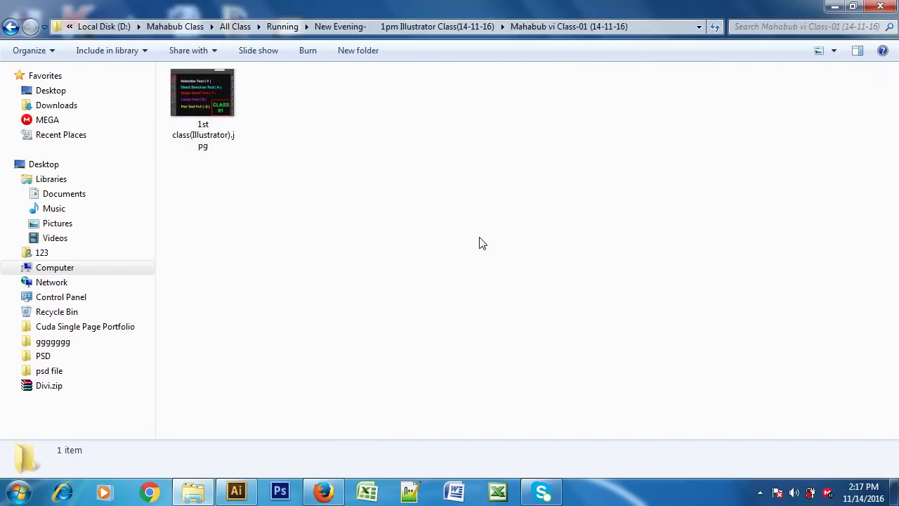
pyautogui.hotkey('ctrl', 'v')
pyautogui.click(479, 239)
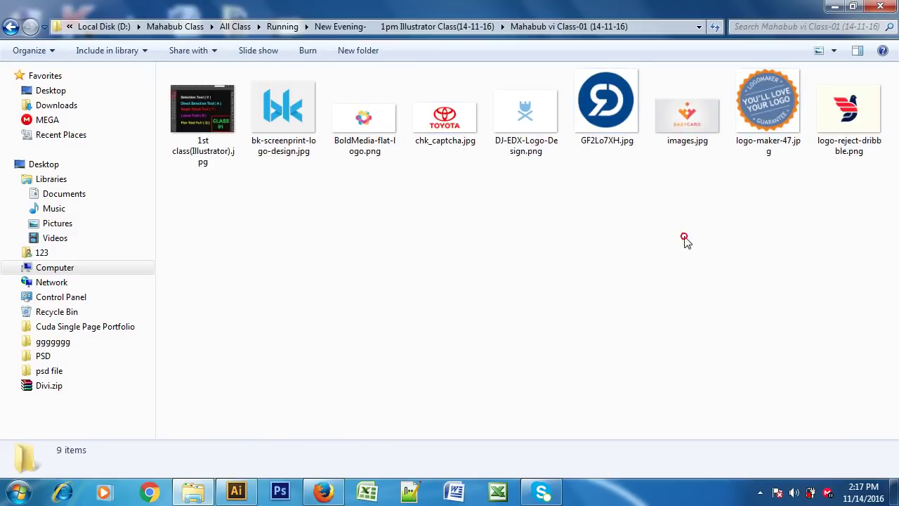
# Step: Create a new A4 document and drag the selected logo images into it from Explorer
pyautogui.click(236, 491)
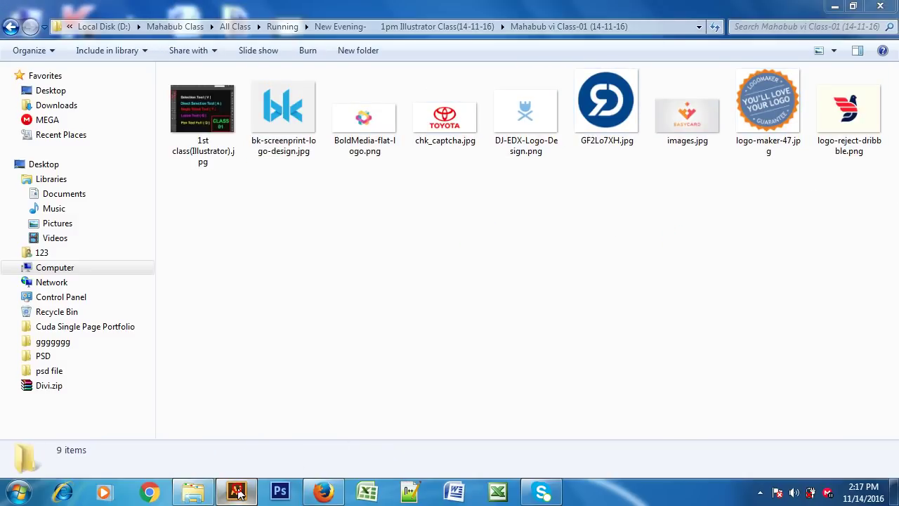
pyautogui.click(133, 41)
pyautogui.click(145, 57)
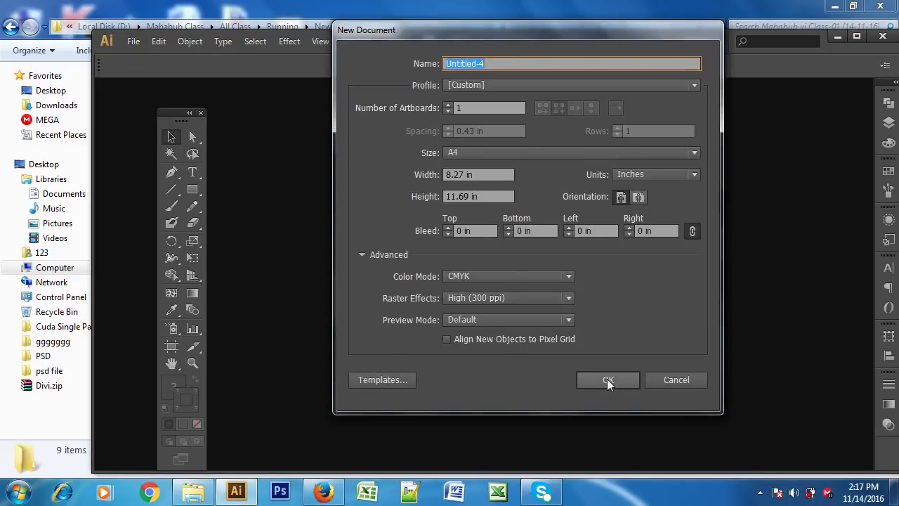
pyautogui.click(607, 379)
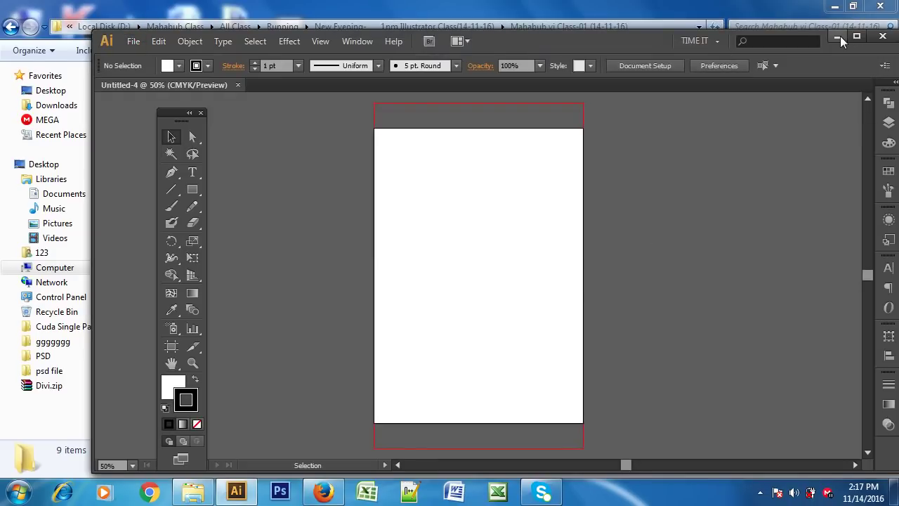
pyautogui.click(838, 36)
pyautogui.moveTo(864, 179)
pyautogui.mouseDown()
pyautogui.moveTo(433, 101)
pyautogui.moveTo(261, 96)
pyautogui.moveTo(244, 496)
pyautogui.moveTo(478, 274)
pyautogui.mouseUp()
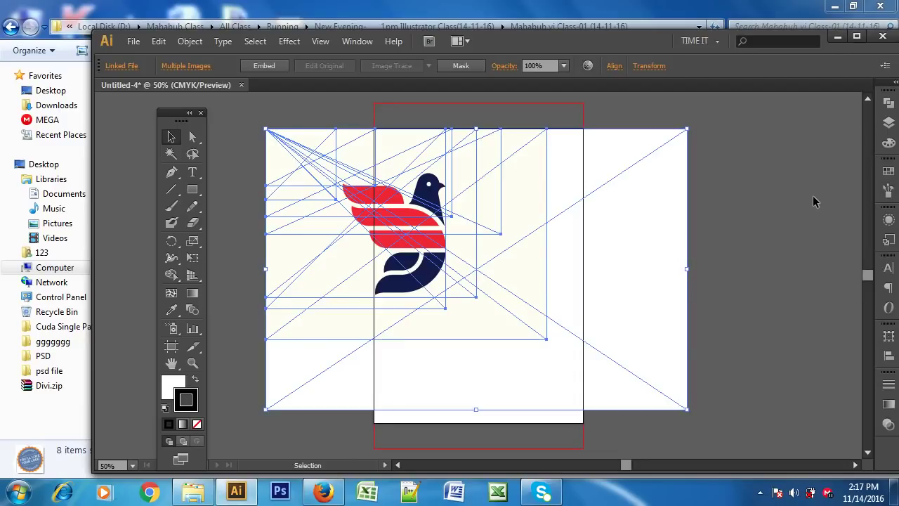
# Step: Arrange the bird, fork, circular, Toyota, flower and bk logos around the artboard
pyautogui.click(813, 196)
pyautogui.moveTo(387, 215); pyautogui.dragTo(754, 269)
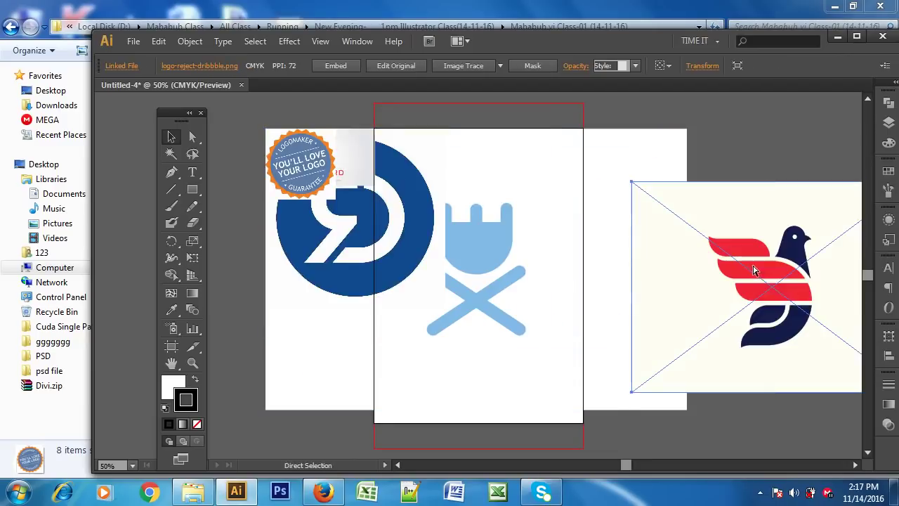
pyautogui.hotkey('ctrl', '-')
pyautogui.hotkey('ctrl', '-')
pyautogui.hotkey('ctrl', '-')
pyautogui.moveTo(584, 284); pyautogui.dragTo(737, 188)
pyautogui.moveTo(475, 274); pyautogui.dragTo(717, 309)
pyautogui.moveTo(417, 244)
pyautogui.mouseDown()
pyautogui.moveTo(385, 243)
pyautogui.moveTo(323, 194)
pyautogui.moveTo(417, 171)
pyautogui.moveTo(431, 115)
pyautogui.moveTo(548, 129)
pyautogui.mouseUp()
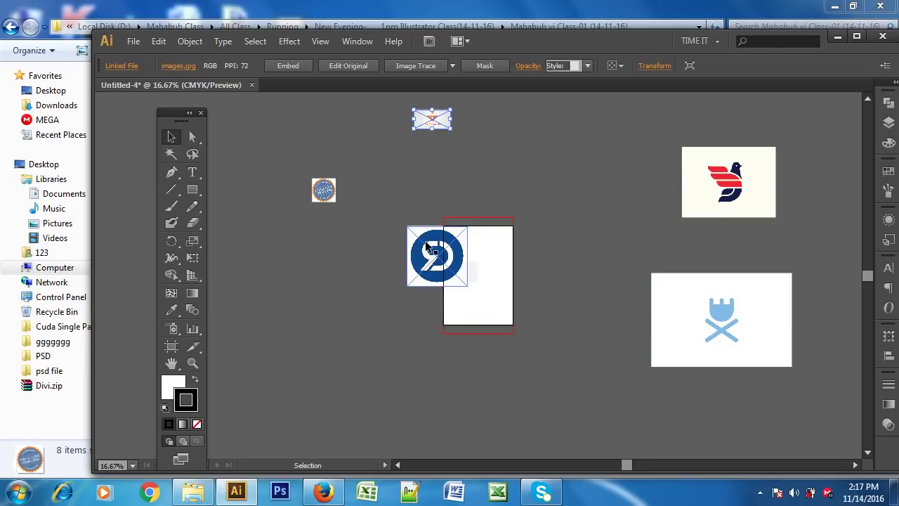
pyautogui.moveTo(444, 239); pyautogui.dragTo(336, 255)
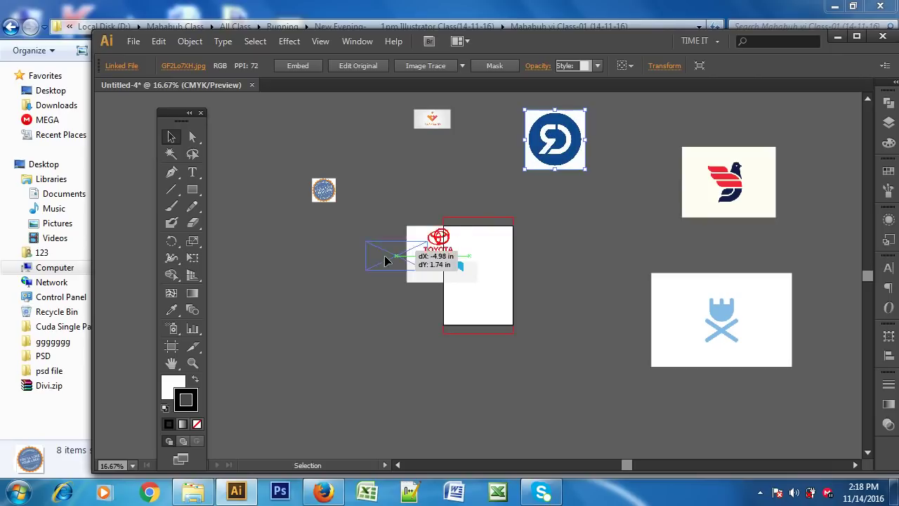
pyautogui.moveTo(439, 250)
pyautogui.mouseDown()
pyautogui.moveTo(406, 216)
pyautogui.moveTo(399, 170)
pyautogui.moveTo(608, 246)
pyautogui.moveTo(587, 227)
pyautogui.mouseUp()
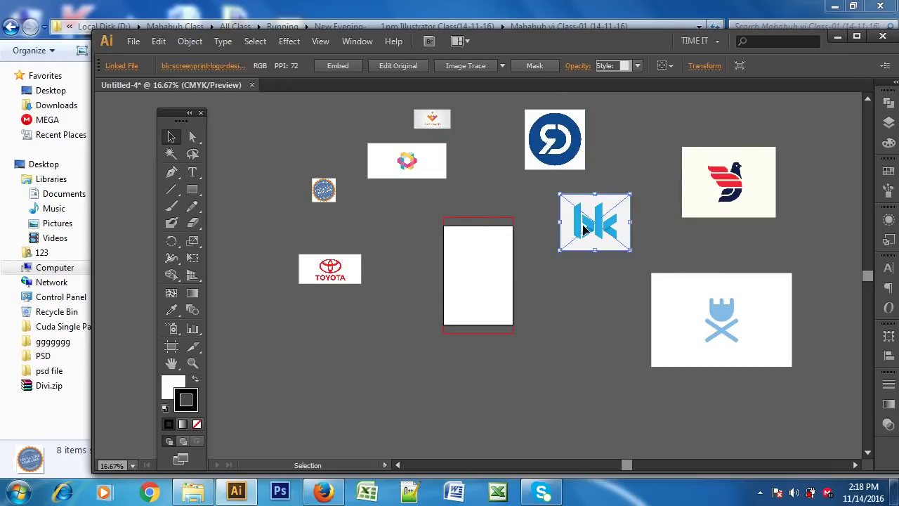
pyautogui.click(589, 306)
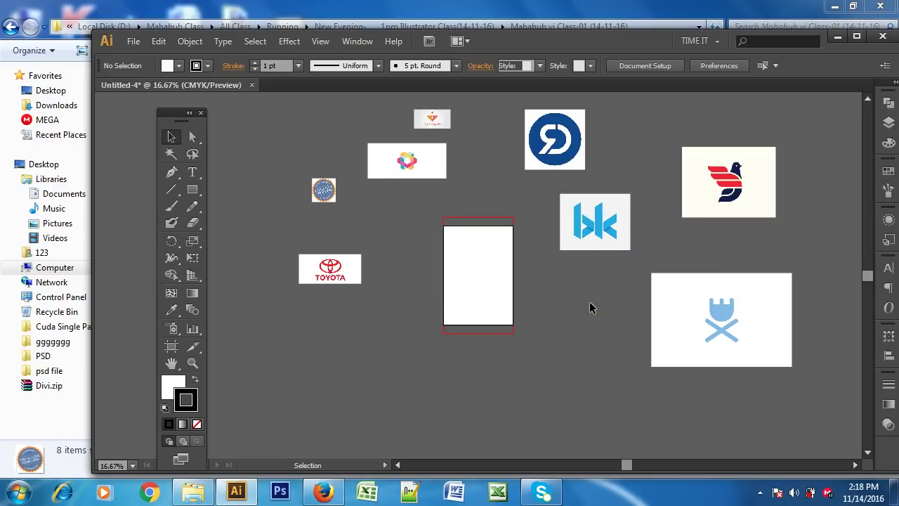
pyautogui.moveTo(582, 210); pyautogui.dragTo(580, 242)
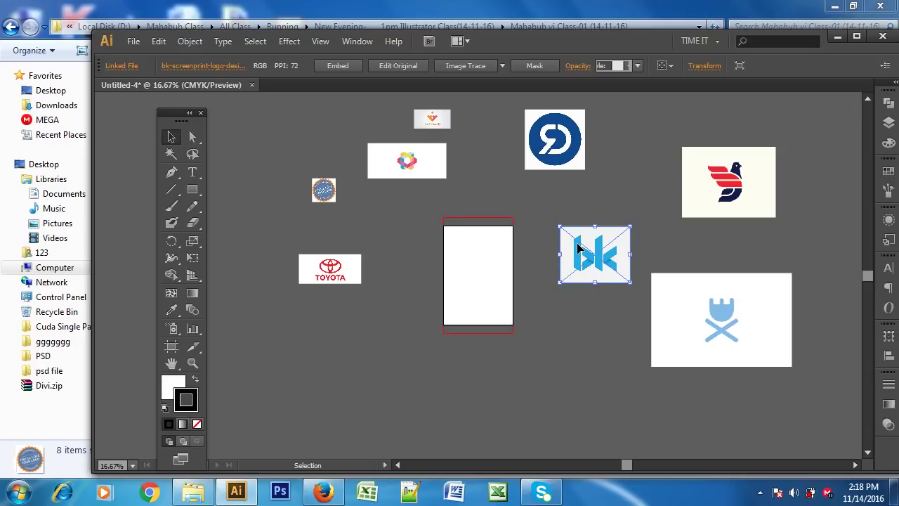
pyautogui.hotkey('ctrl', '+')
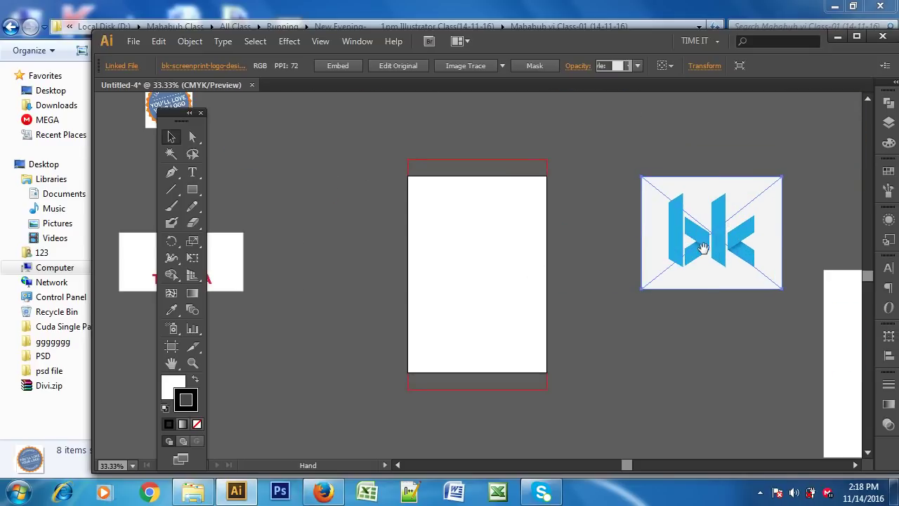
pyautogui.moveTo(729, 246); pyautogui.dragTo(551, 246)
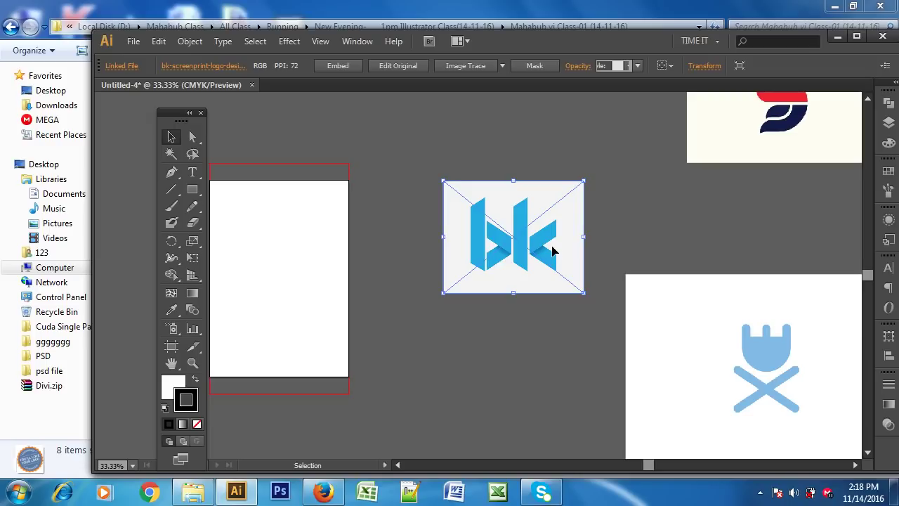
pyautogui.keyDown('shift'); pyautogui.click(805, 142); pyautogui.keyUp('shift')
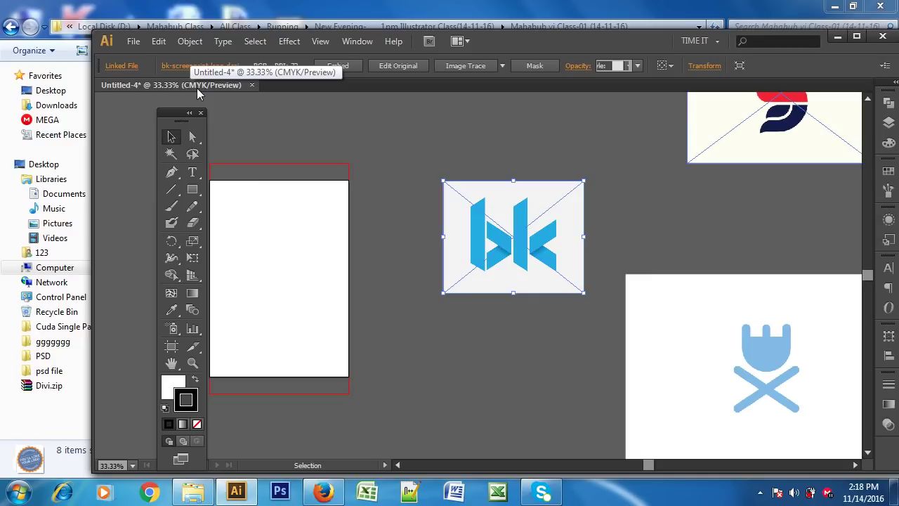
pyautogui.hotkey('ctrl', 'z')
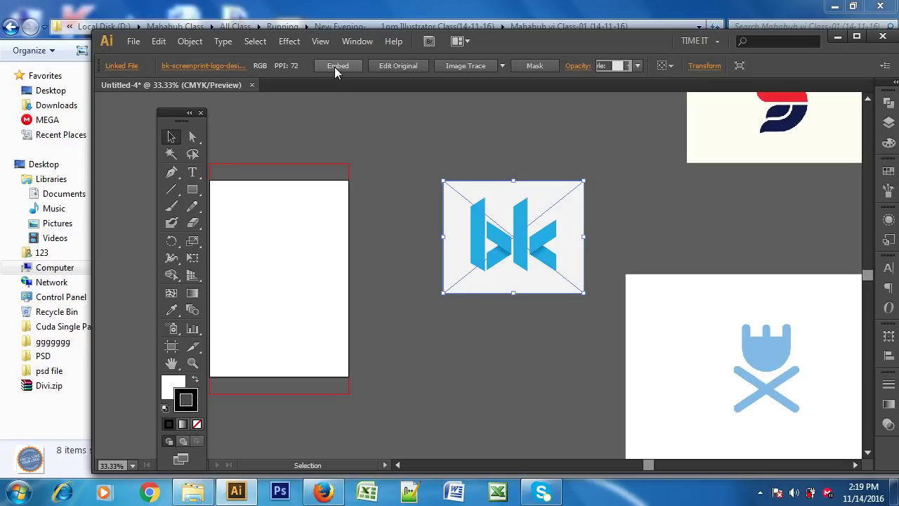
# Step: Embed the bk and bird logo images and move them near the top of the artboard
pyautogui.click(334, 66)
pyautogui.click(647, 160)
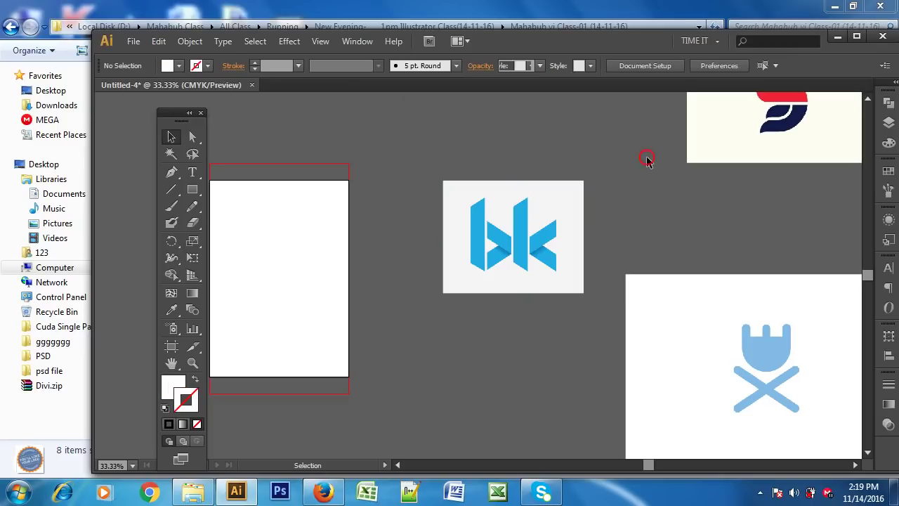
pyautogui.click(492, 220)
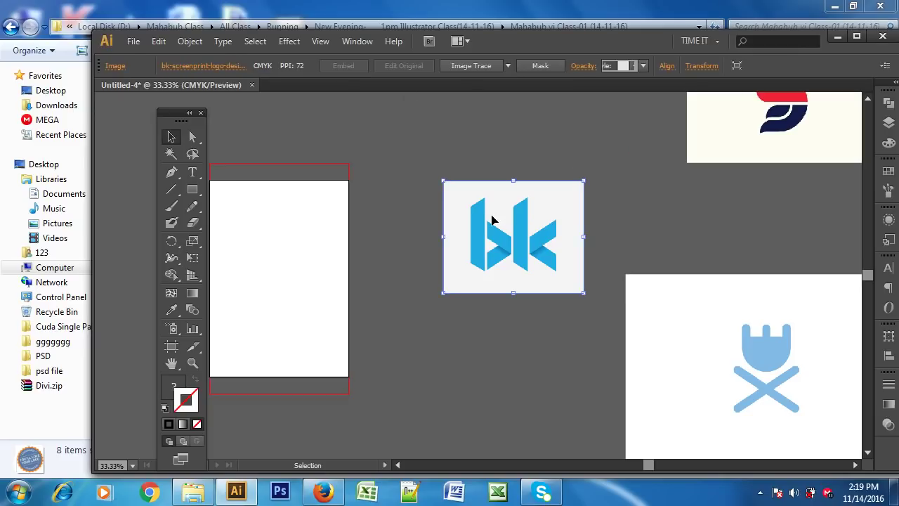
pyautogui.moveTo(492, 221); pyautogui.dragTo(432, 143)
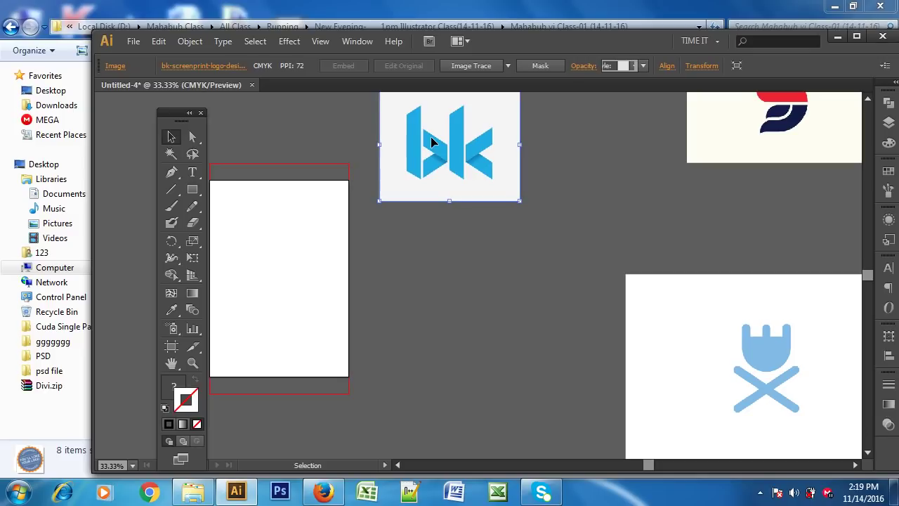
pyautogui.scroll(2, 451, 161)
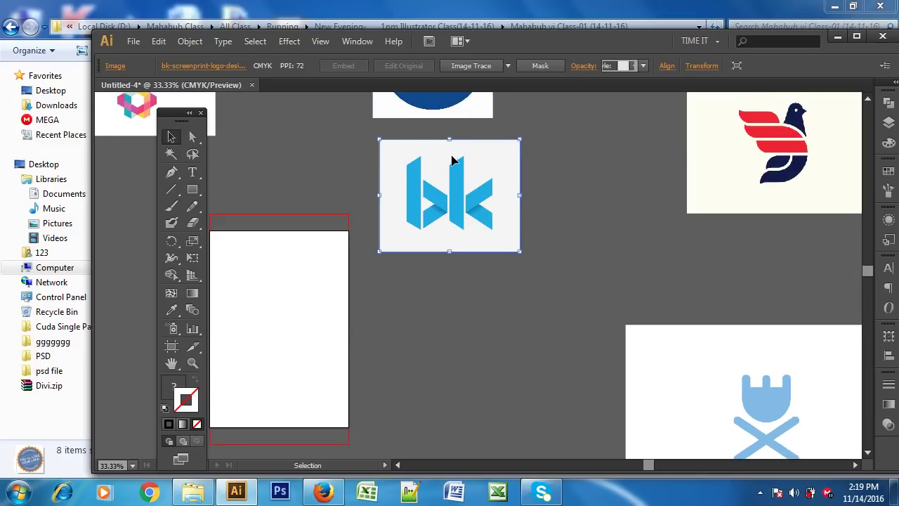
pyautogui.moveTo(799, 131); pyautogui.dragTo(656, 211)
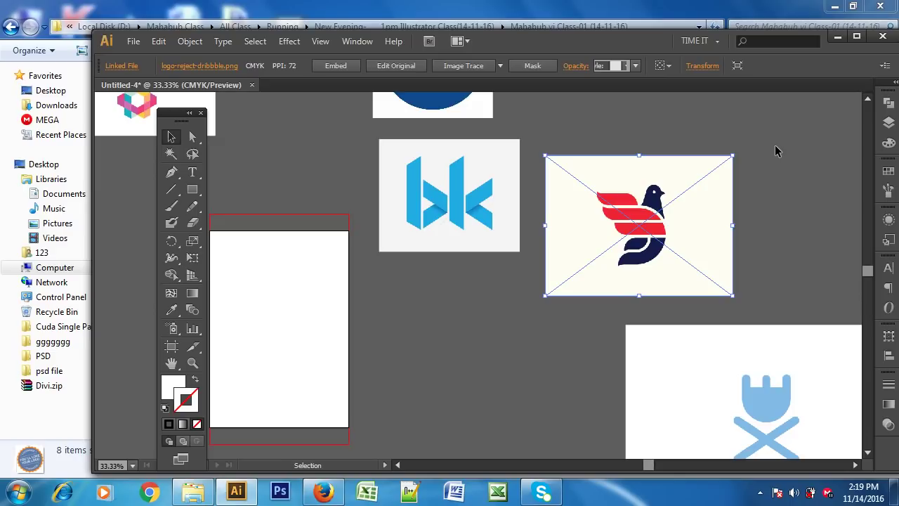
pyautogui.click(336, 66)
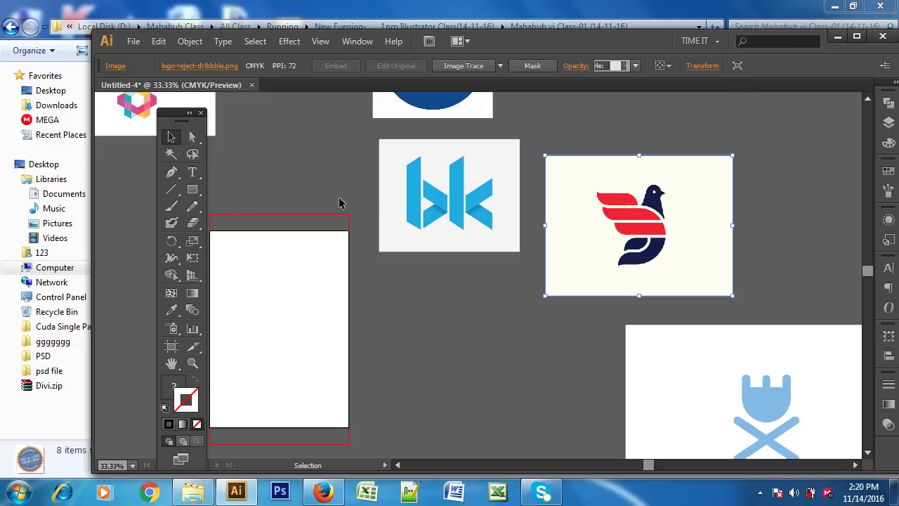
pyautogui.click(303, 171)
pyautogui.hotkey('ctrl', '-')
pyautogui.hotkey('ctrl', '-')
pyautogui.hotkey('ctrl', '-')
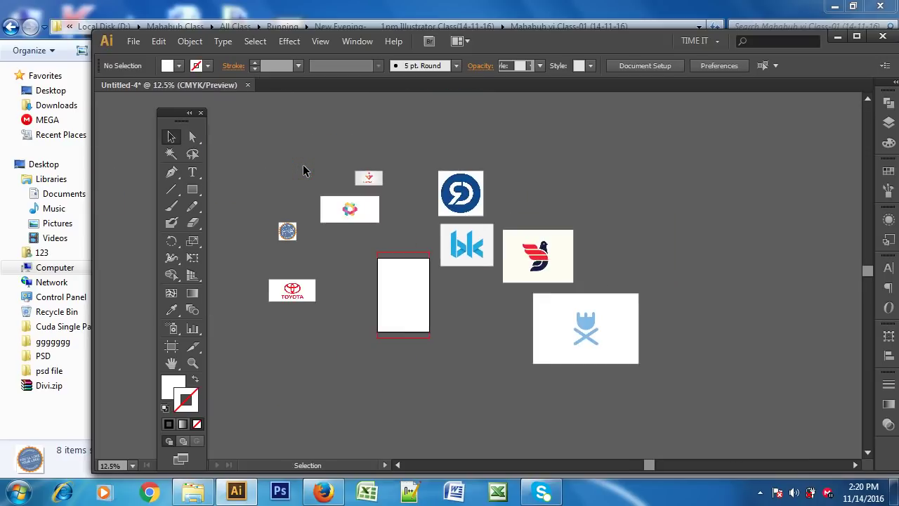
# Step: Save the document as Untitled-4.ai on the Desktop with Include Linked Files checked
pyautogui.click(133, 41)
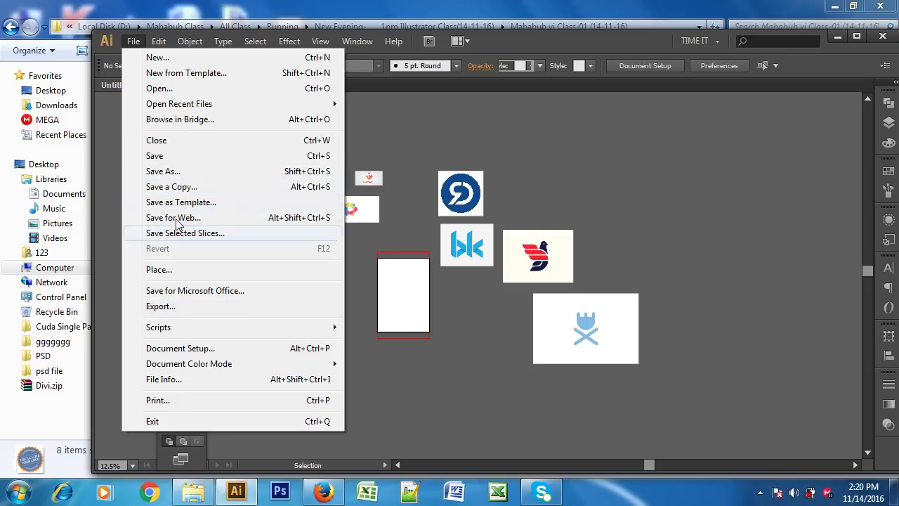
pyautogui.click(152, 175)
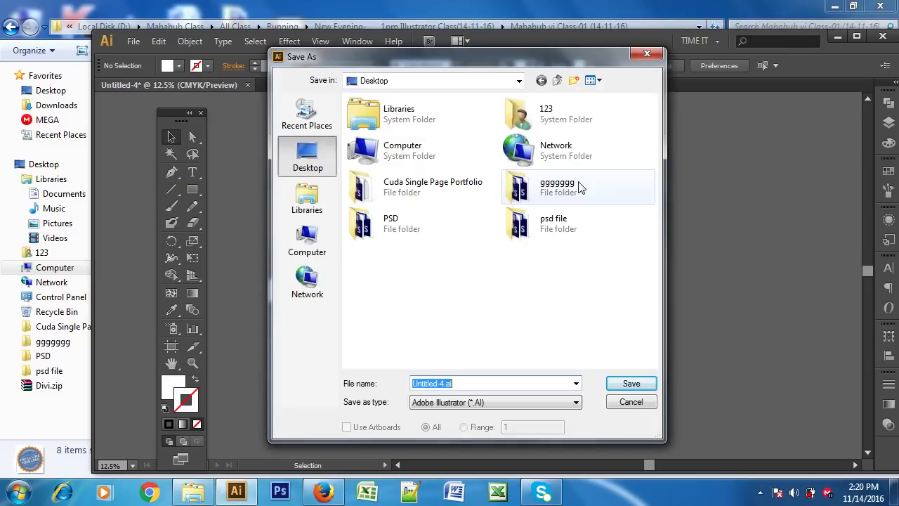
pyautogui.moveTo(457, 58); pyautogui.dragTo(496, 53)
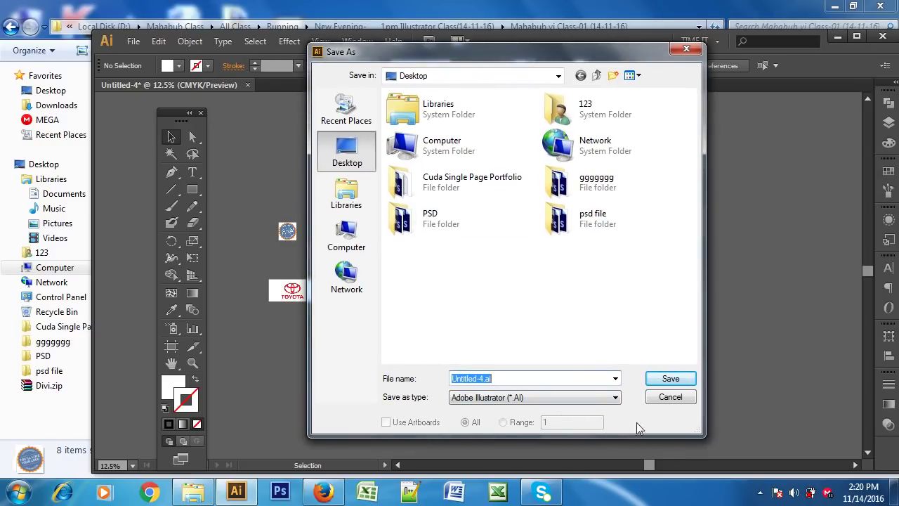
pyautogui.click(669, 380)
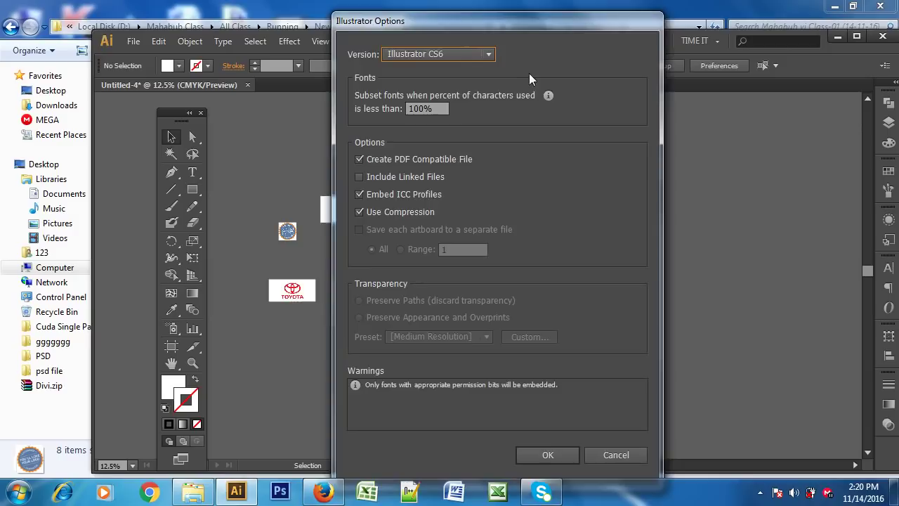
pyautogui.click(389, 177)
pyautogui.click(542, 454)
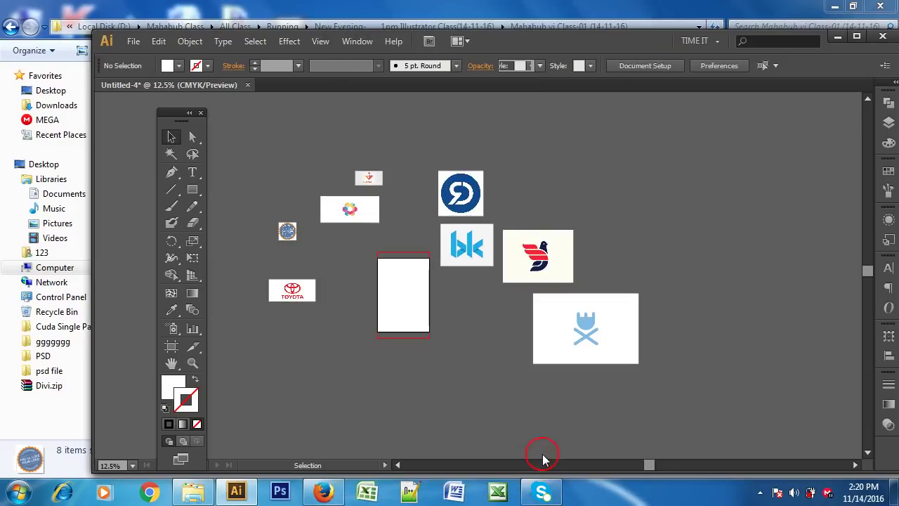
pyautogui.click(836, 40)
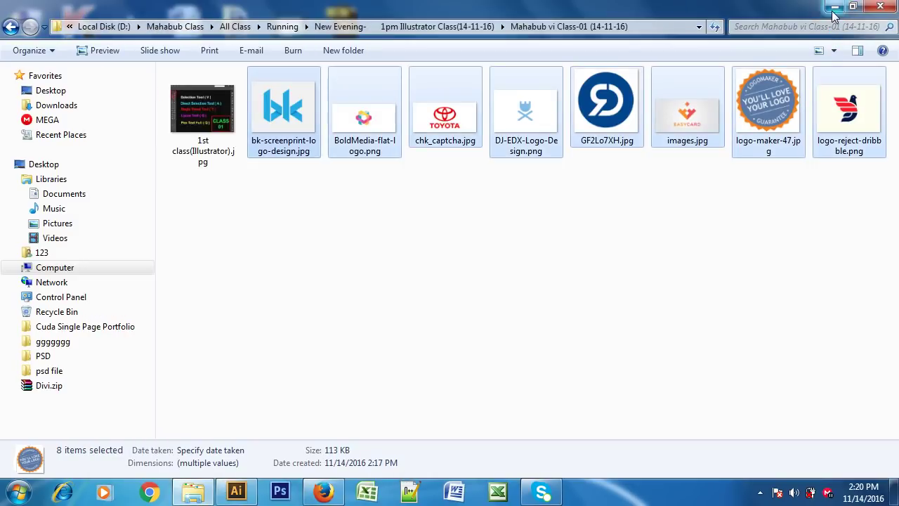
# Step: Delete the eight selected logo images from the Class-01 folder to the Recycle Bin
pyautogui.click(833, 7)
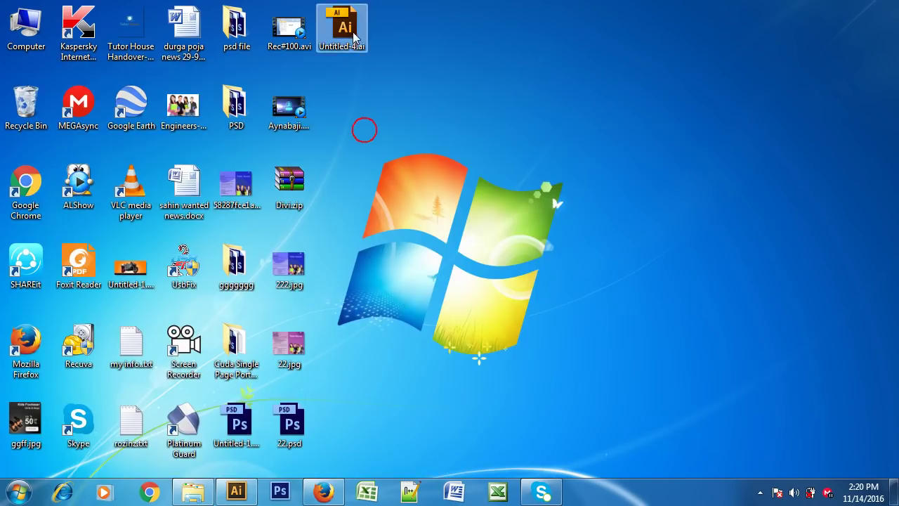
pyautogui.click(237, 493)
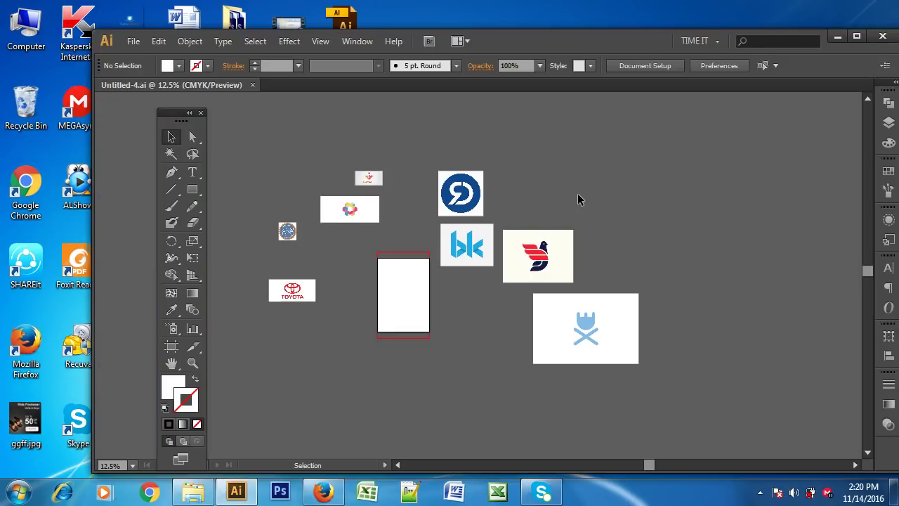
pyautogui.click(251, 85)
pyautogui.click(838, 37)
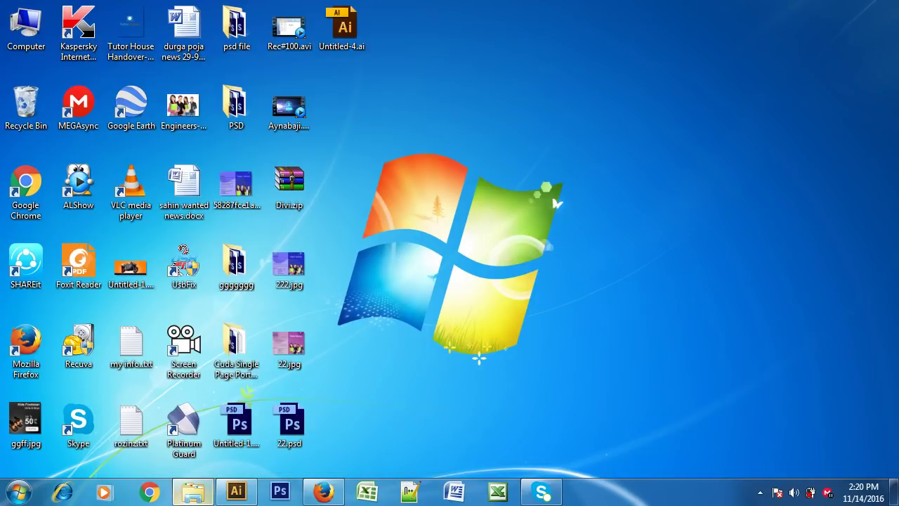
pyautogui.click(194, 492)
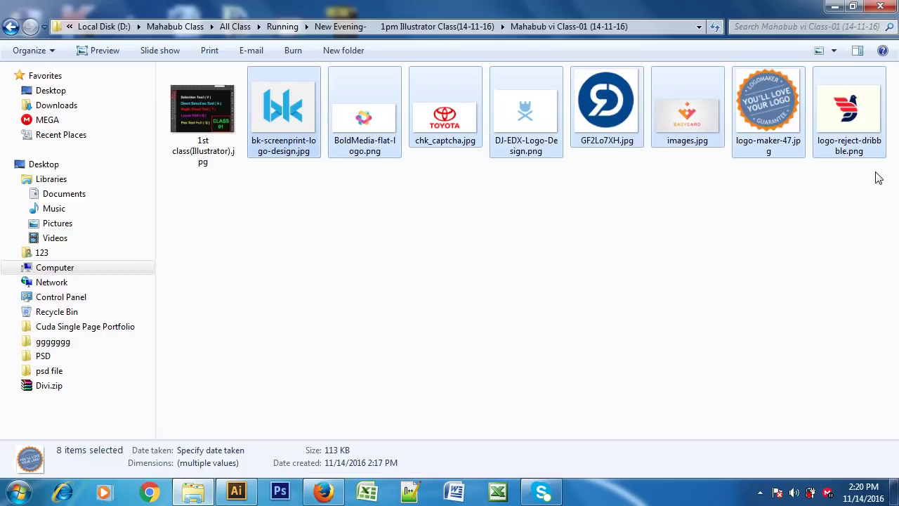
pyautogui.press('Delete')
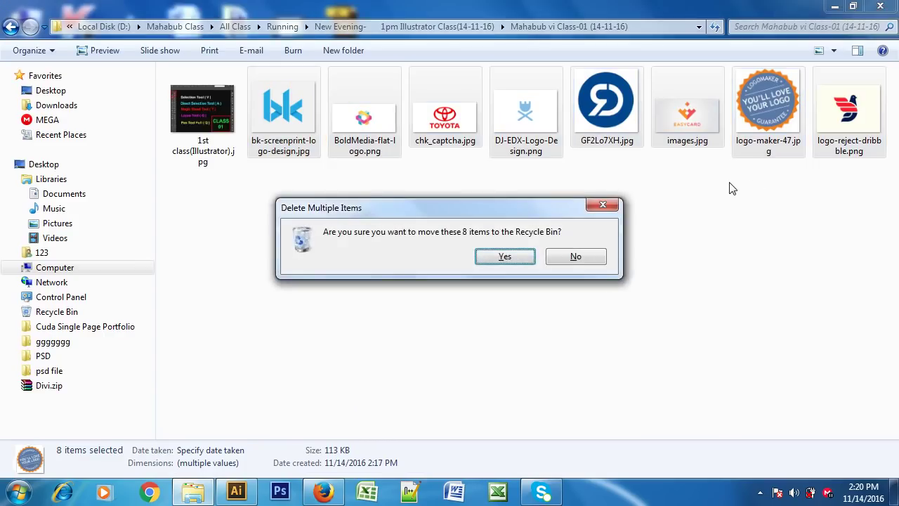
pyautogui.click(492, 259)
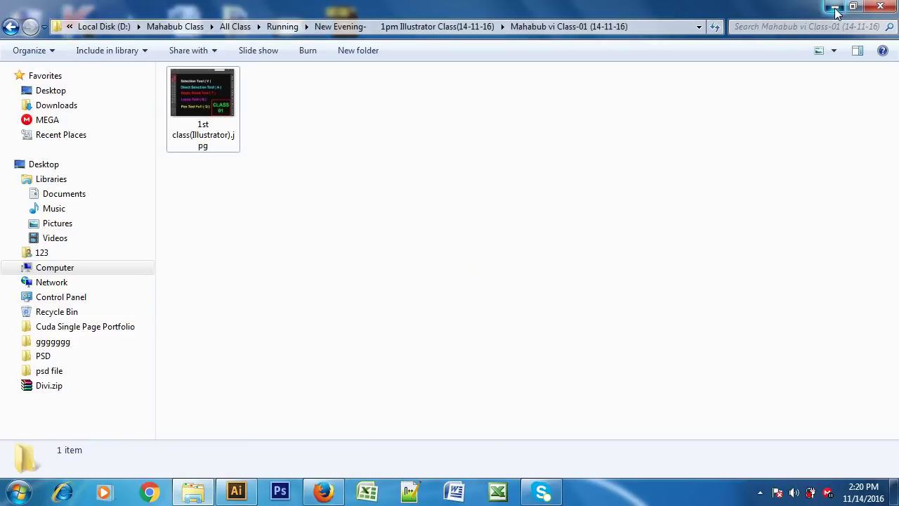
# Step: Empty the Recycle Bin to permanently remove the deleted logo images
pyautogui.click(836, 9)
pyautogui.rightClick(23, 90)
pyautogui.click(47, 116)
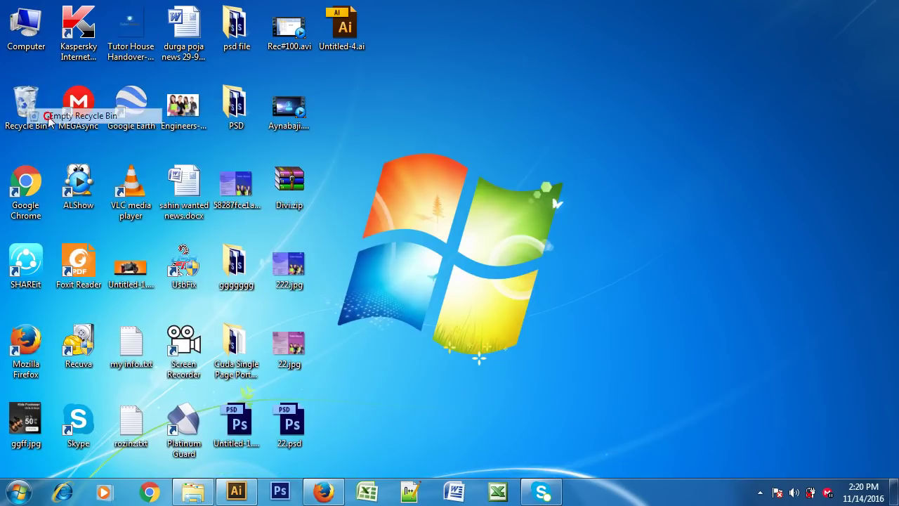
pyautogui.click(513, 259)
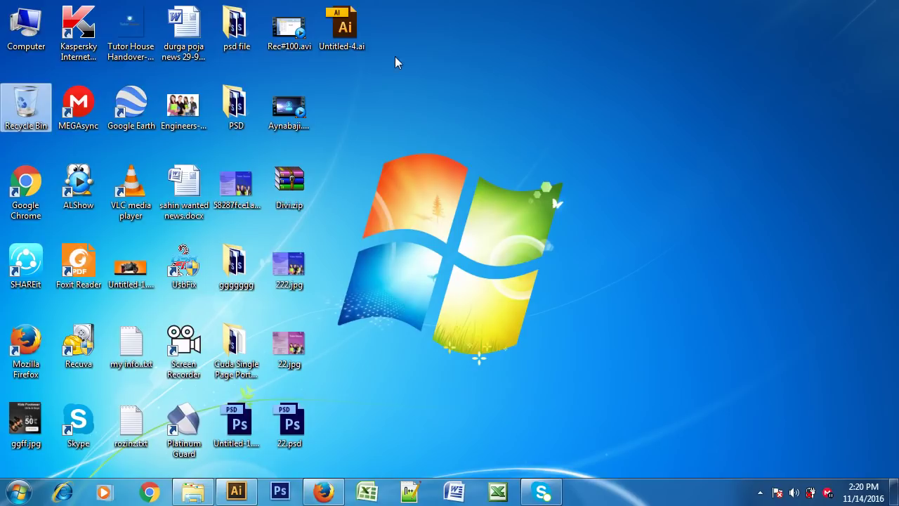
# Step: Open Untitled-4.ai from the desktop in Illustrator to check the logos still display
pyautogui.doubleClick(341, 26)
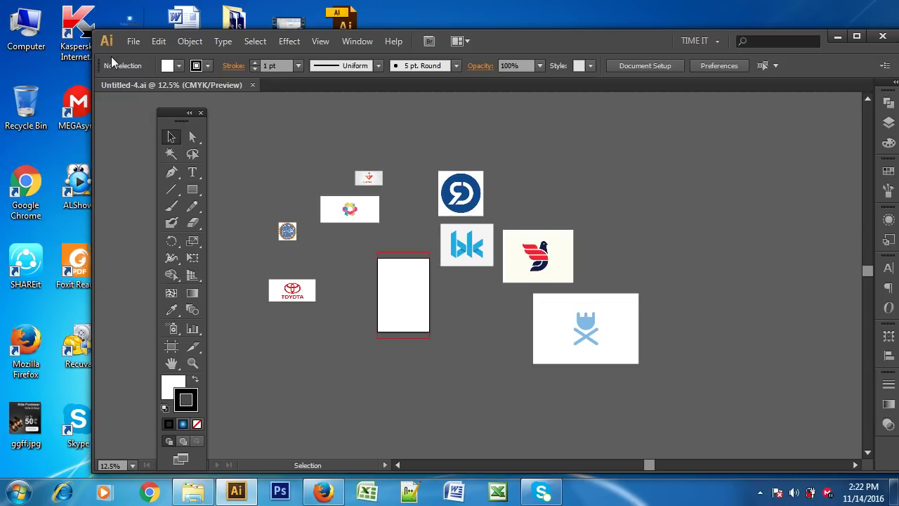
pyautogui.click(837, 36)
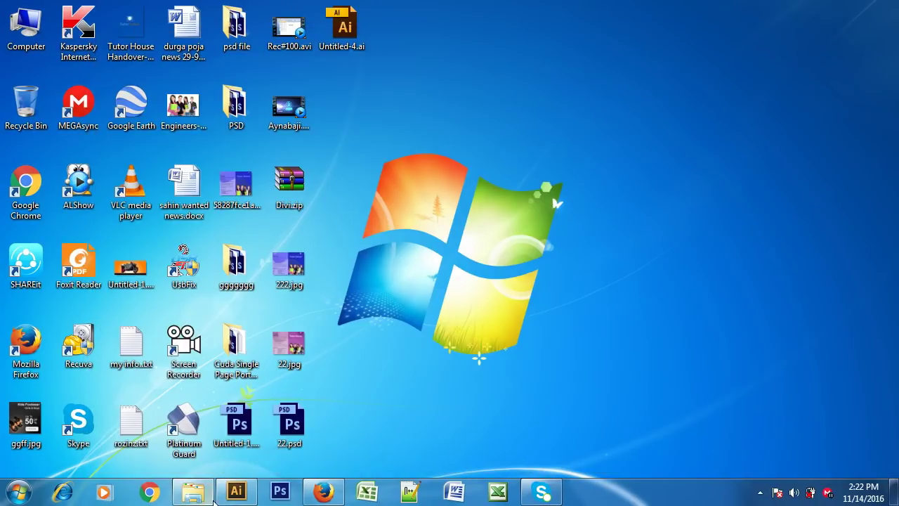
pyautogui.click(194, 495)
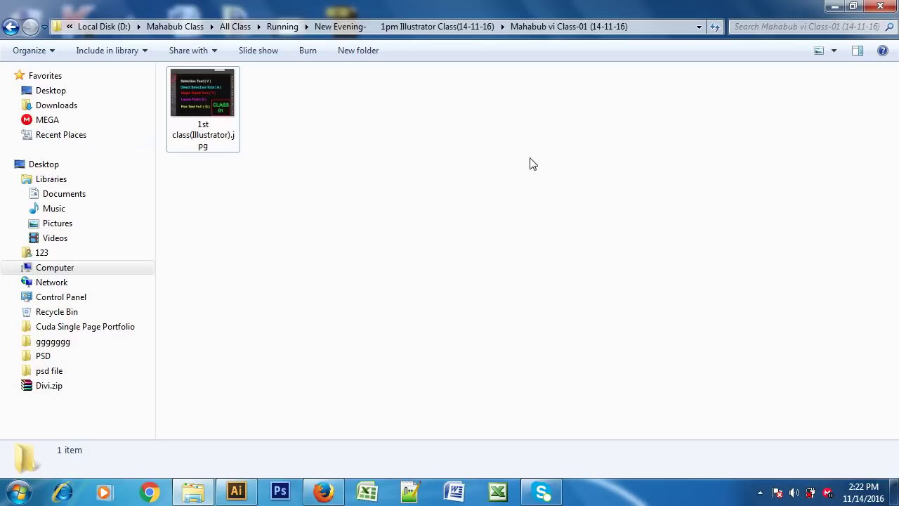
pyautogui.click(236, 492)
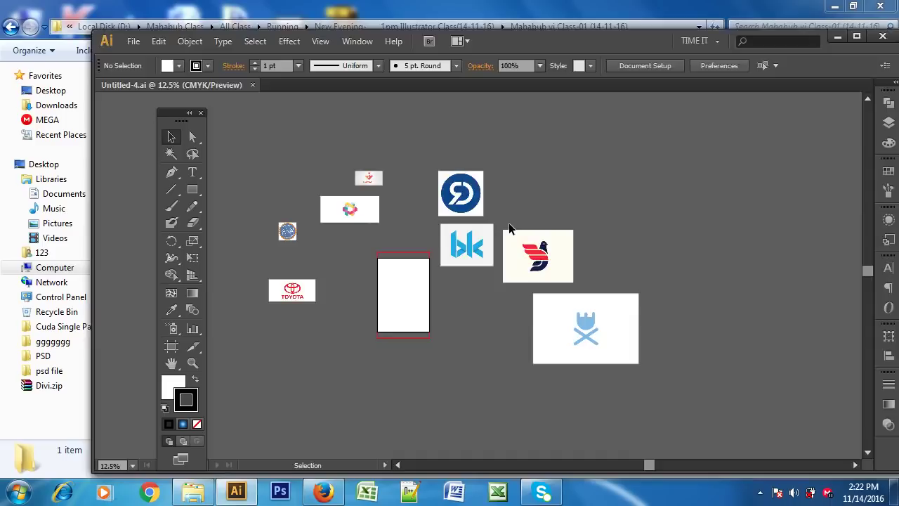
# Step: Cancel a new document, then Save As over Untitled-4.ai, confirming the file replacement
pyautogui.click(132, 41)
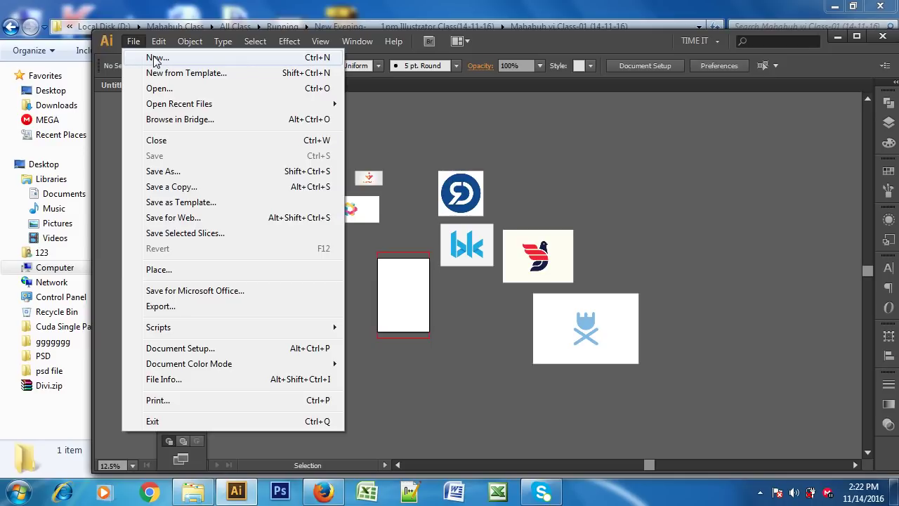
pyautogui.click(153, 57)
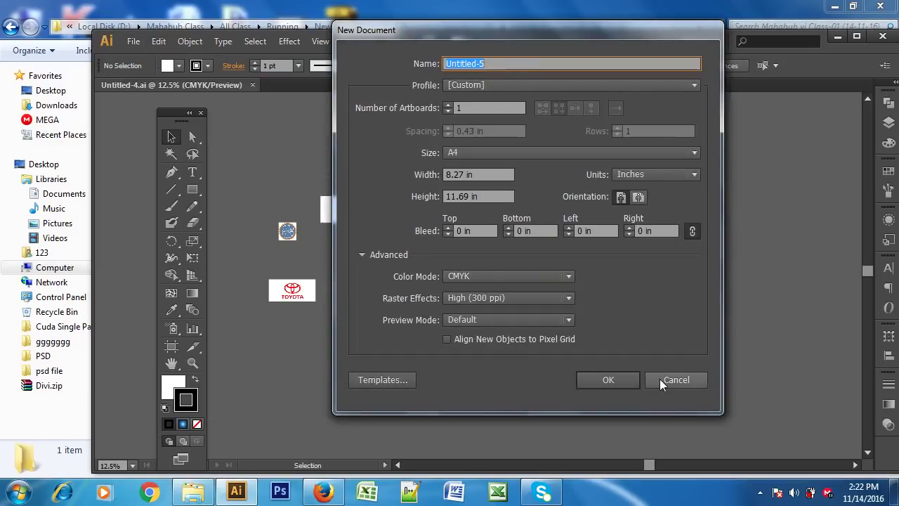
pyautogui.click(662, 379)
pyautogui.click(133, 42)
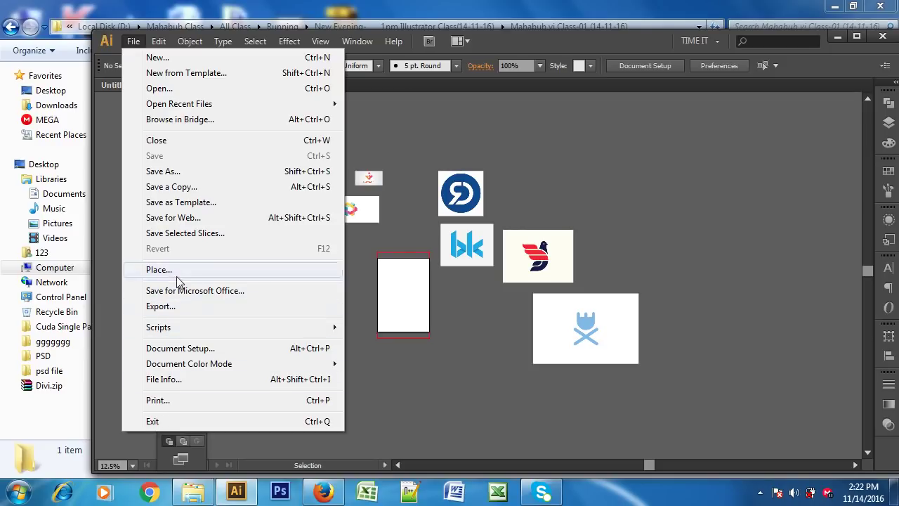
pyautogui.click(163, 170)
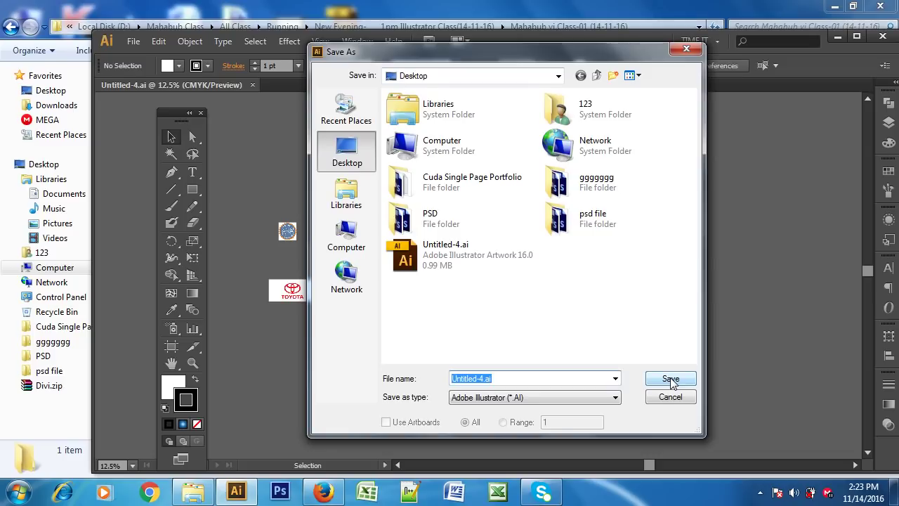
pyautogui.click(671, 380)
pyautogui.click(474, 293)
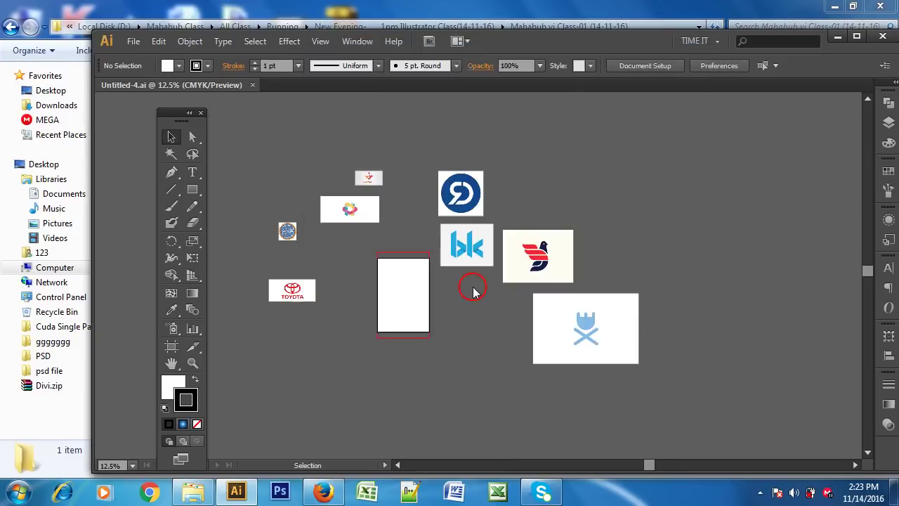
pyautogui.moveTo(451, 20); pyautogui.dragTo(548, 19)
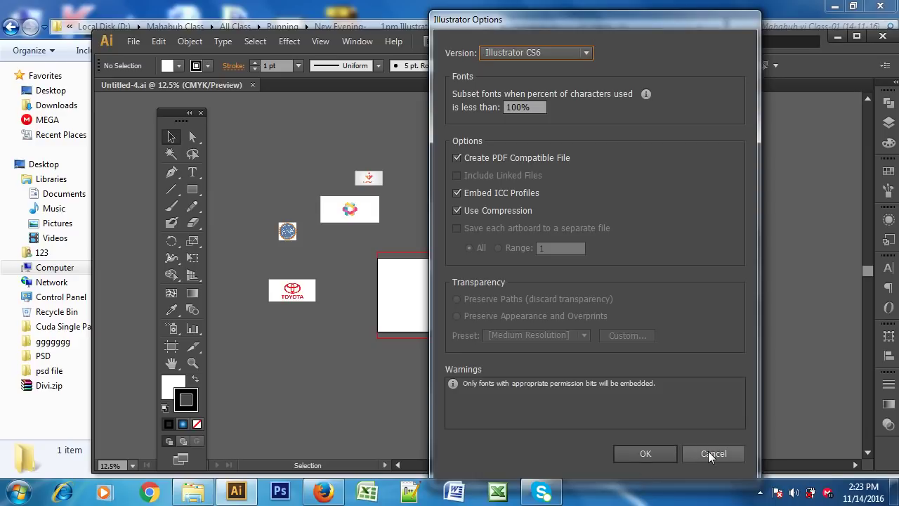
# Step: Cancel the Illustrator Options save and marquee-select all the logos around the artboard
pyautogui.click(590, 52)
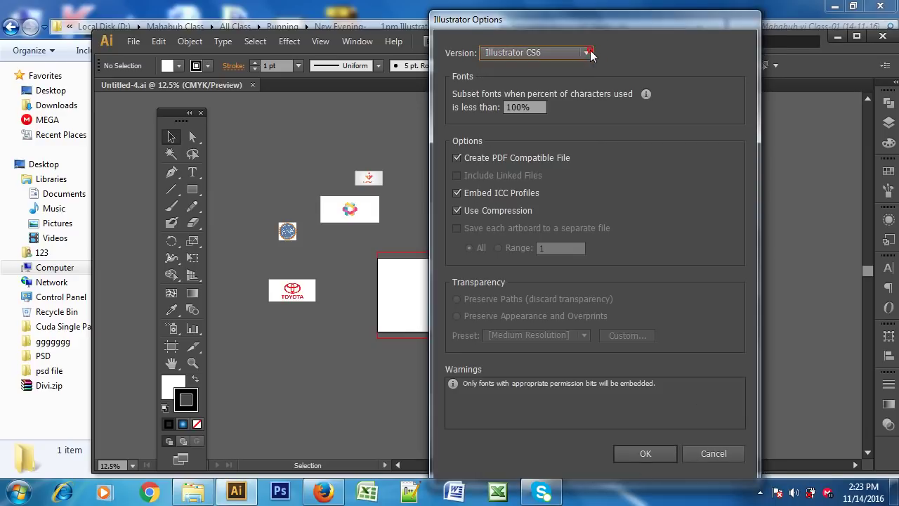
pyautogui.click(714, 453)
pyautogui.click(441, 199)
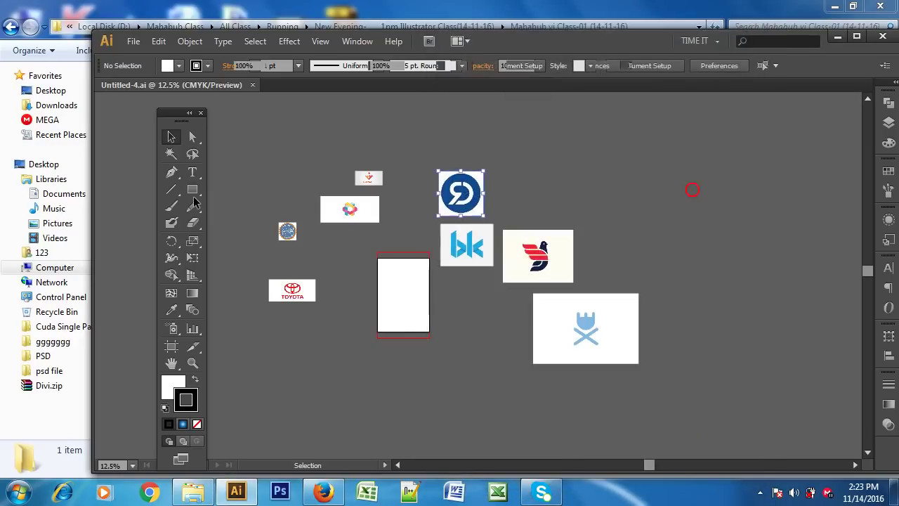
pyautogui.moveTo(249, 149); pyautogui.dragTo(435, 156)
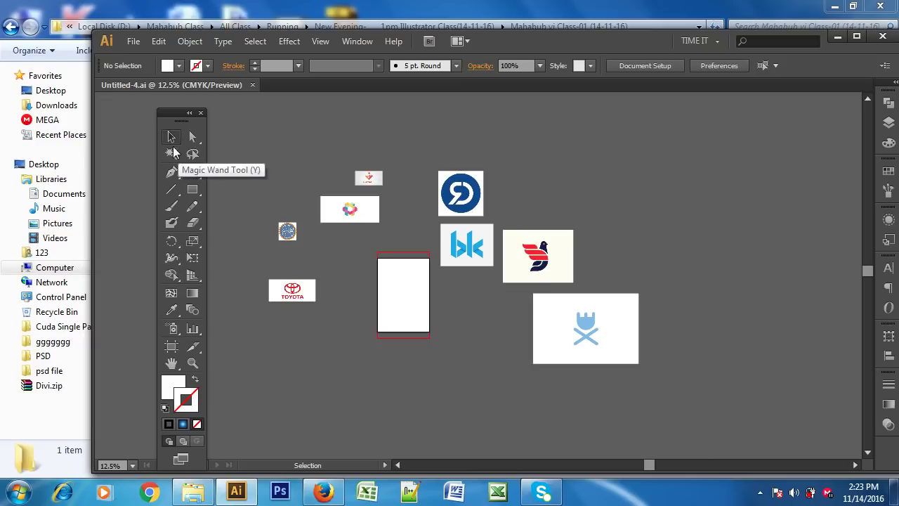
pyautogui.moveTo(239, 154); pyautogui.dragTo(651, 368)
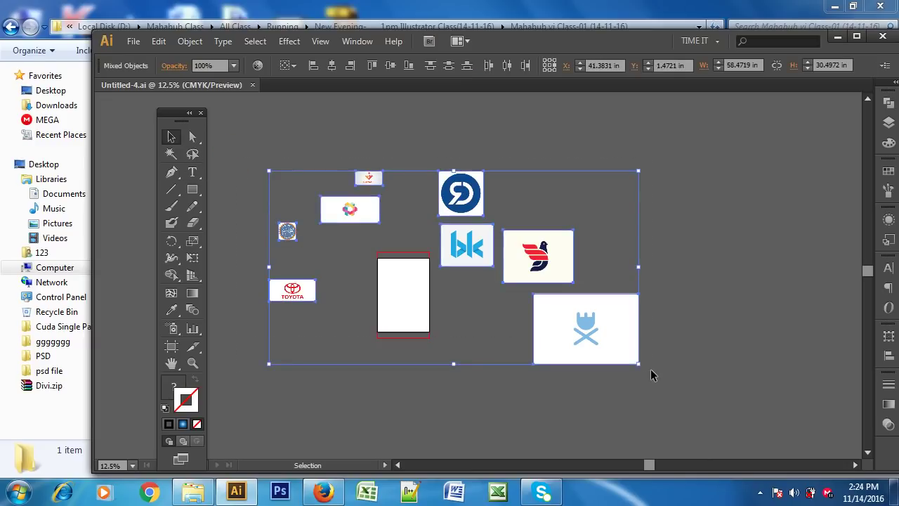
# Step: Delete all the selected logo images so only the blank white artboard remains
pyautogui.press('Delete')
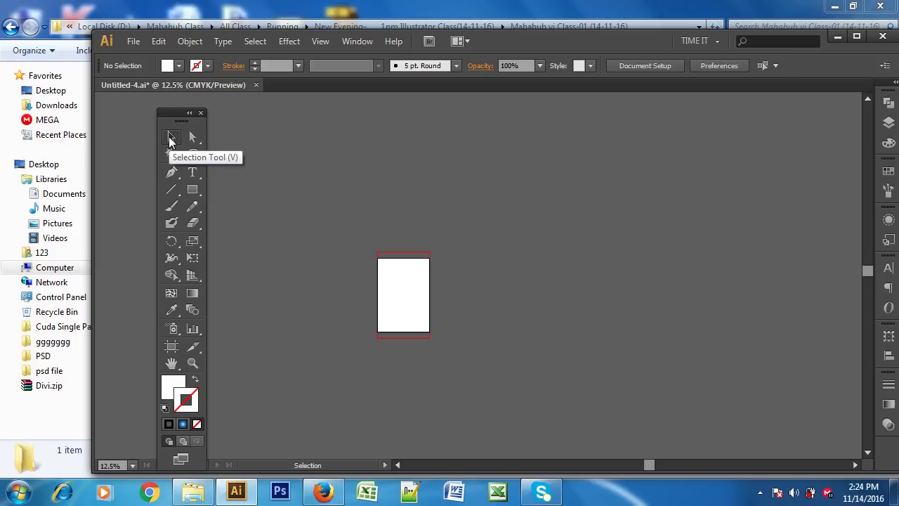
pyautogui.click(196, 136)
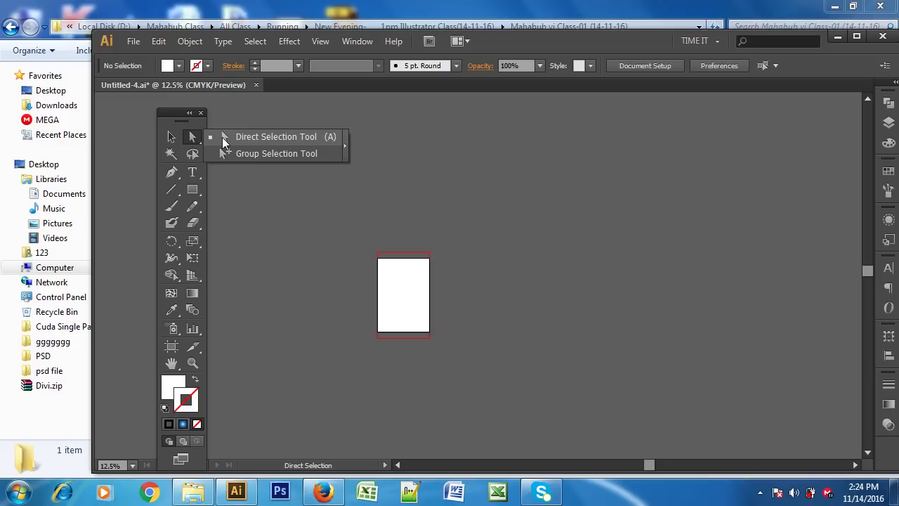
# Step: Draw a red-filled rectangle to the right of the artboard
pyautogui.click(223, 139)
pyautogui.click(193, 189)
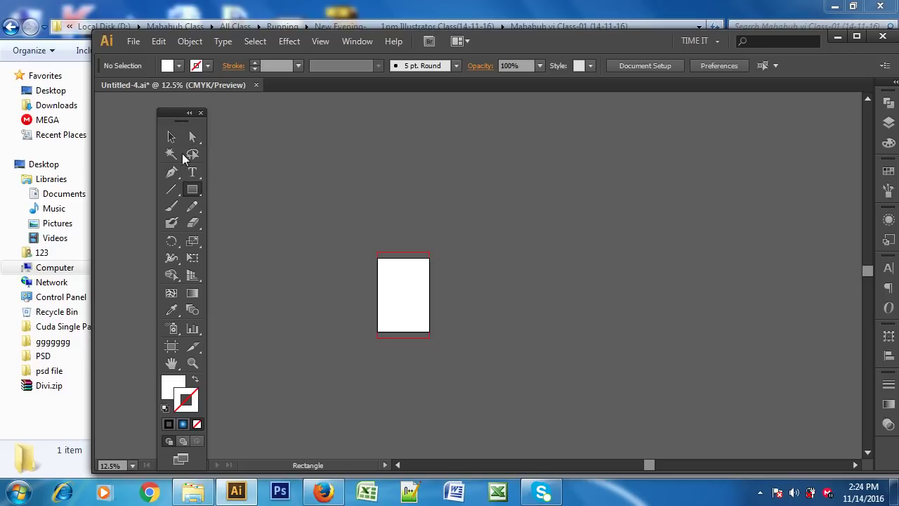
pyautogui.click(175, 67)
pyautogui.click(133, 91)
pyautogui.click(523, 182)
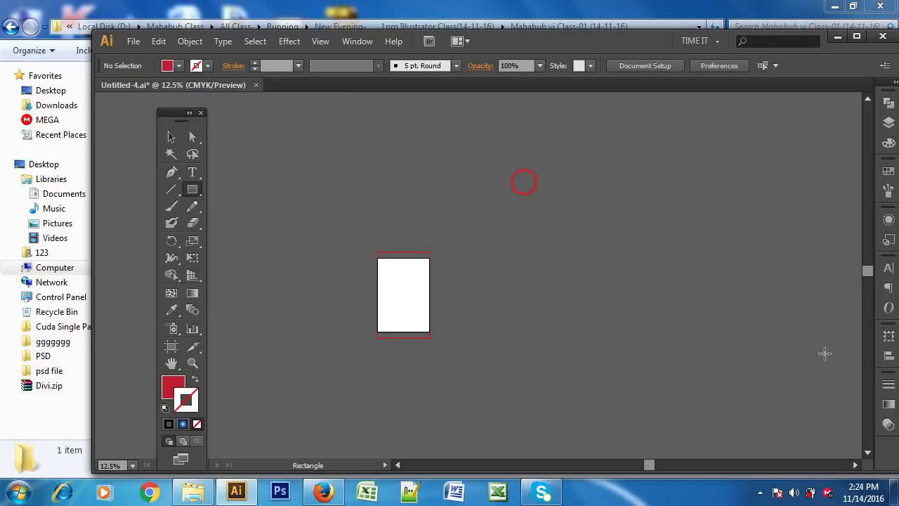
pyautogui.moveTo(489, 178); pyautogui.dragTo(687, 348)
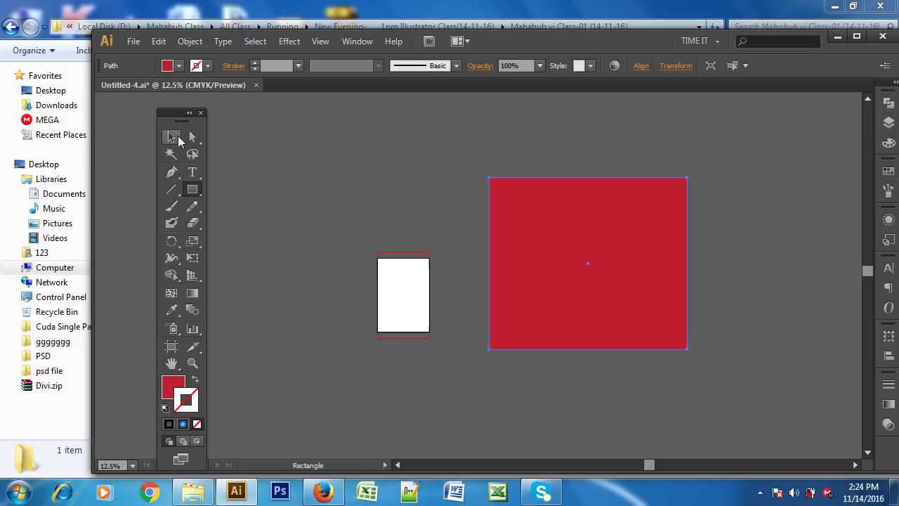
# Step: Drag the red rectangle's top-left corner point up and to the left
pyautogui.click(192, 137)
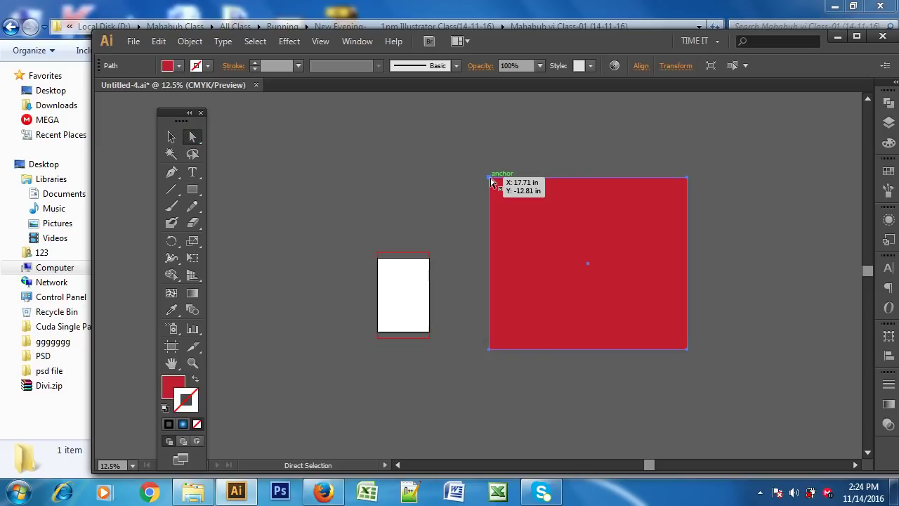
pyautogui.hotkey('ctrl', '+')
pyautogui.hotkey('ctrl', '+')
pyautogui.hotkey('ctrl', '+')
pyautogui.moveTo(593, 133); pyautogui.dragTo(544, 376)
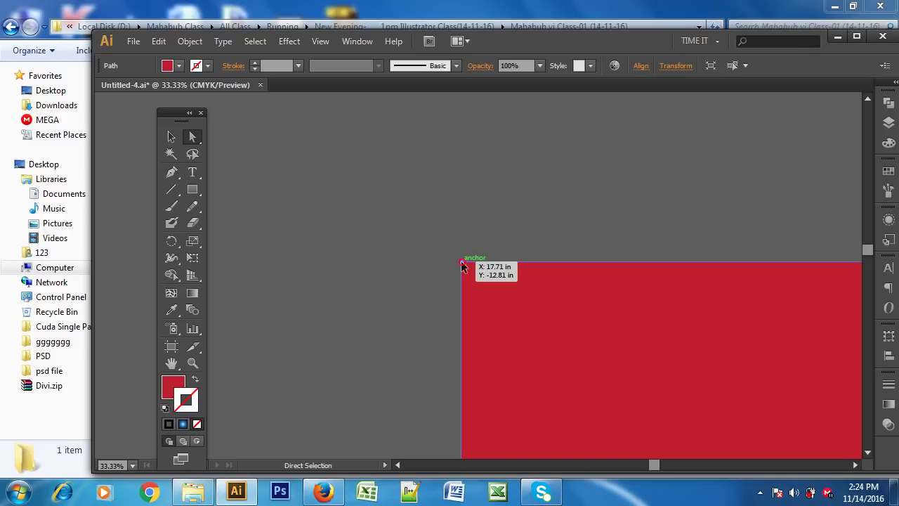
pyautogui.moveTo(462, 262); pyautogui.dragTo(389, 180)
pyautogui.click(350, 145)
pyautogui.moveTo(349, 145); pyautogui.dragTo(500, 277)
pyautogui.moveTo(388, 182); pyautogui.dragTo(551, 231)
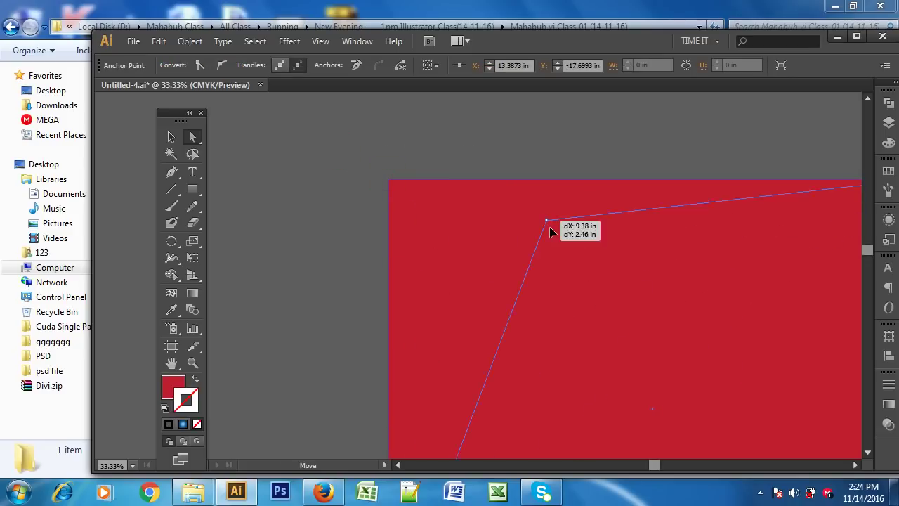
pyautogui.moveTo(551, 231); pyautogui.dragTo(301, 134)
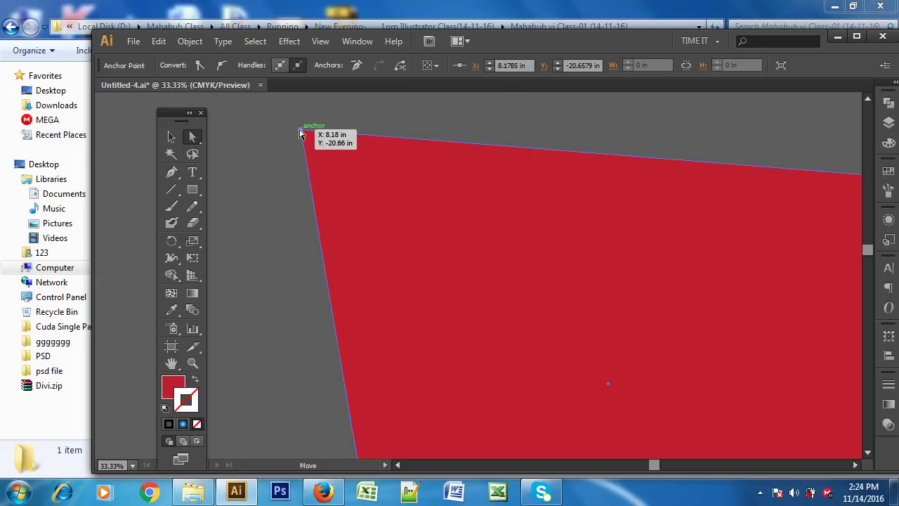
pyautogui.scroll(3, 450, 215)
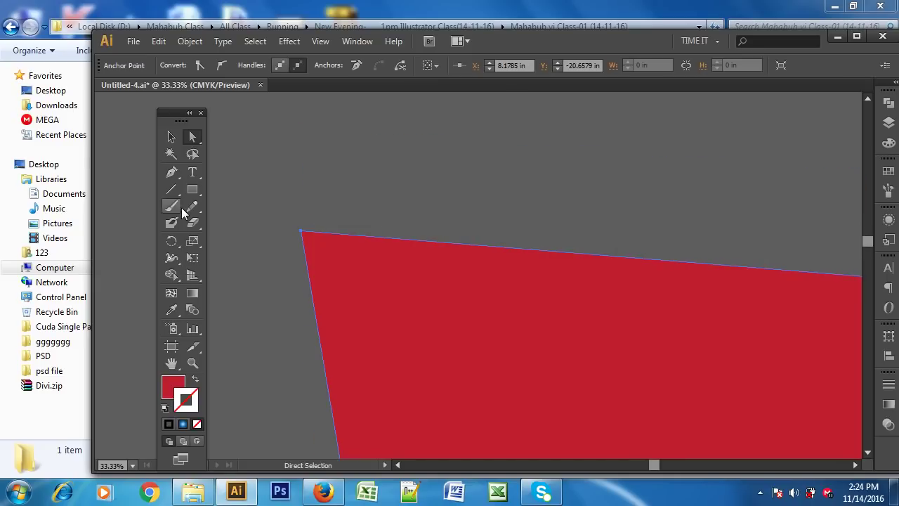
# Step: Add an anchor point on the top edge and pull it upward into a peak
pyautogui.moveTo(171, 171); pyautogui.dragTo(227, 189)
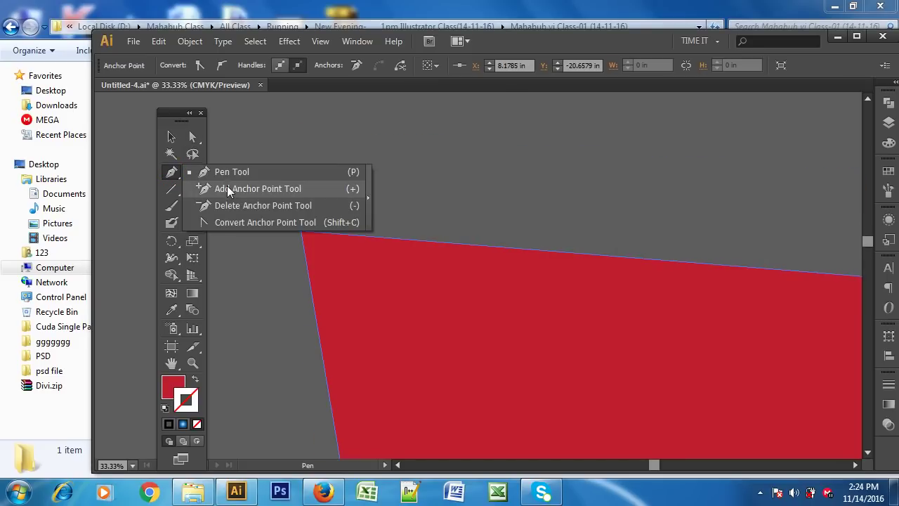
pyautogui.click(230, 191)
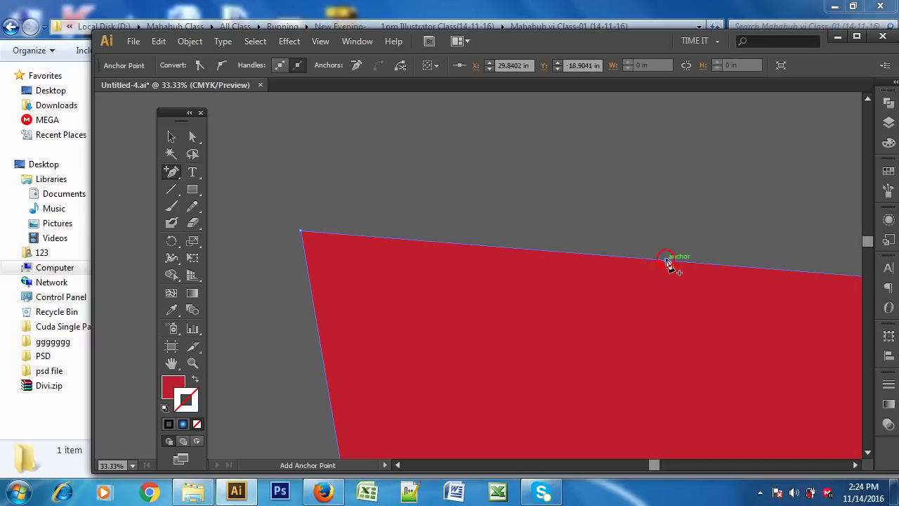
pyautogui.click(670, 269)
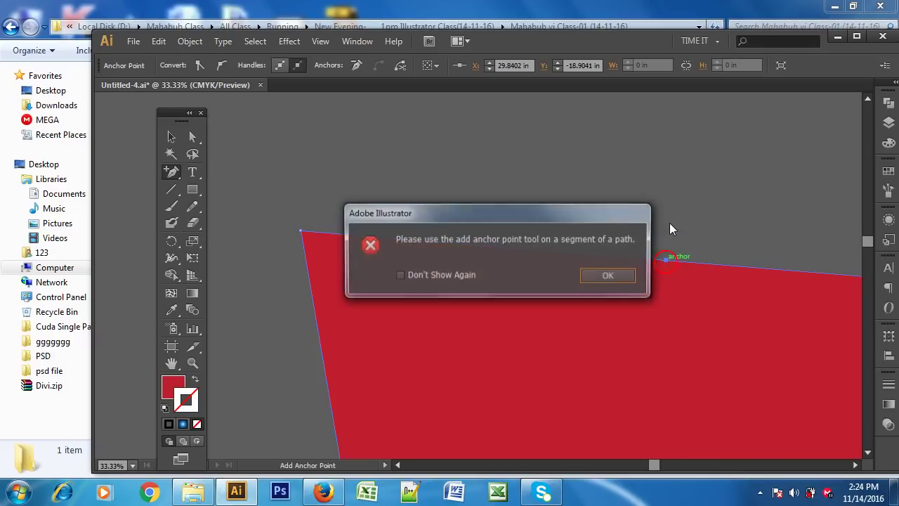
pyautogui.click(612, 276)
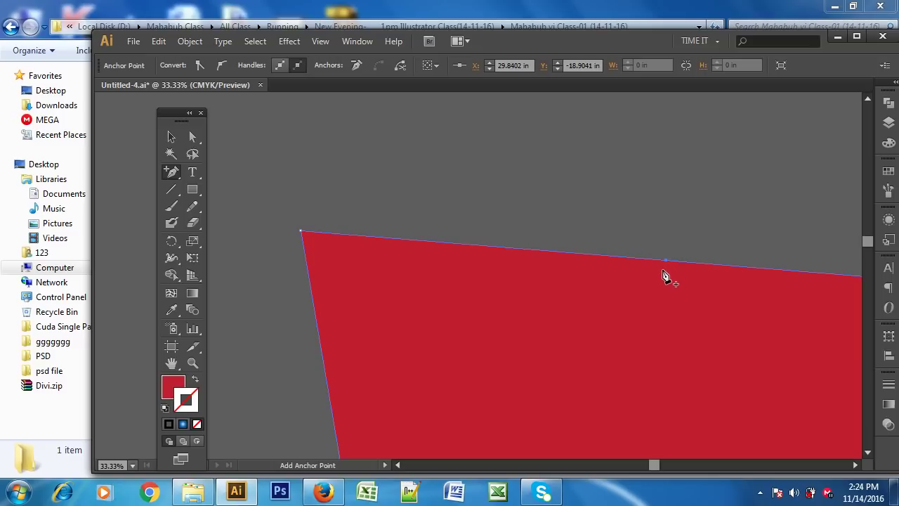
pyautogui.click(668, 263)
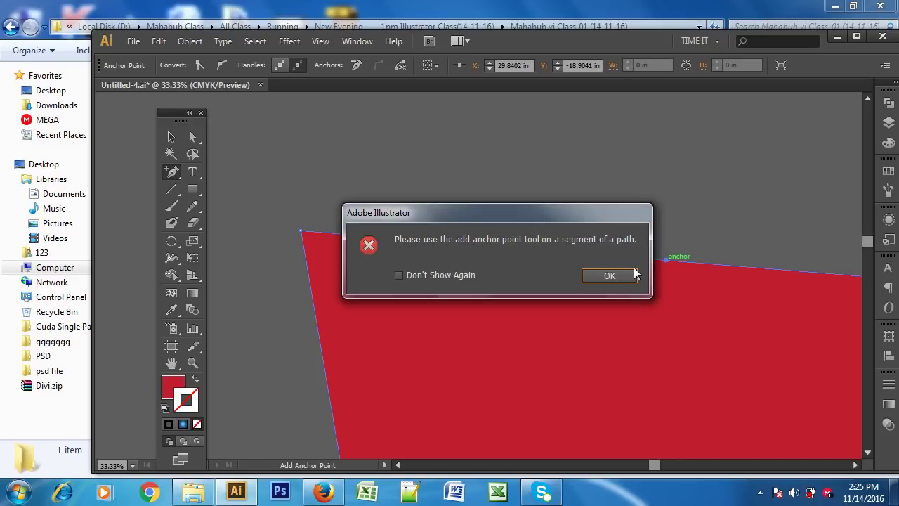
pyautogui.click(608, 277)
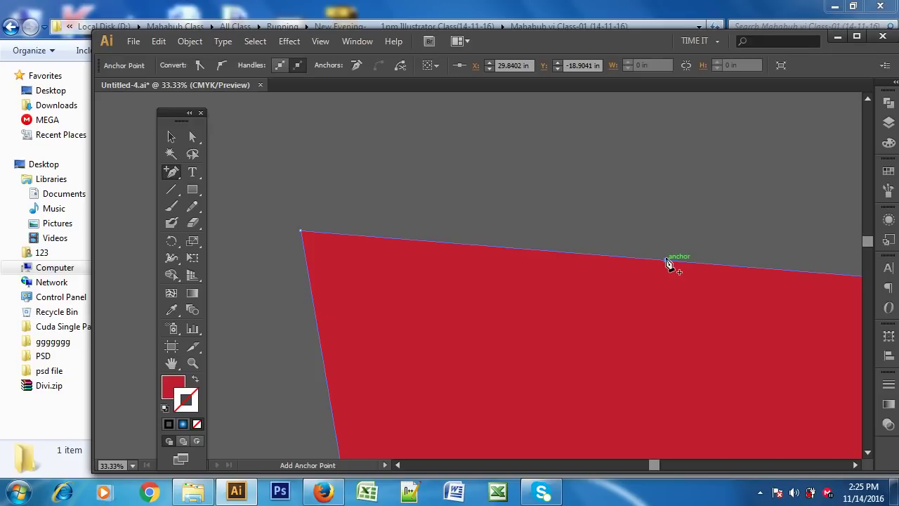
pyautogui.click(187, 138)
pyautogui.moveTo(665, 260); pyautogui.dragTo(667, 155)
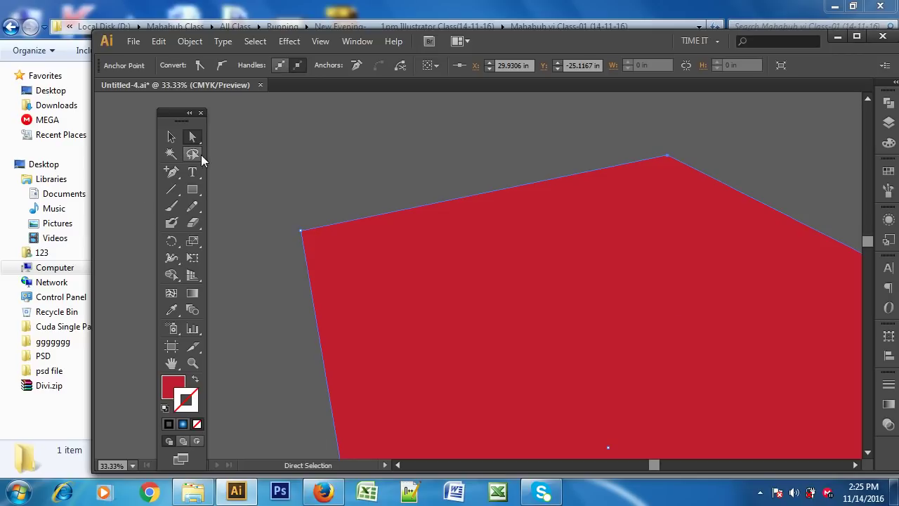
# Step: Delete the reshaped red shape and zoom back out to the artboard
pyautogui.click(336, 139)
pyautogui.click(487, 296)
pyautogui.press('Delete')
pyautogui.hotkey('ctrl', '-')
pyautogui.hotkey('ctrl', '-')
pyautogui.hotkey('ctrl', '-')
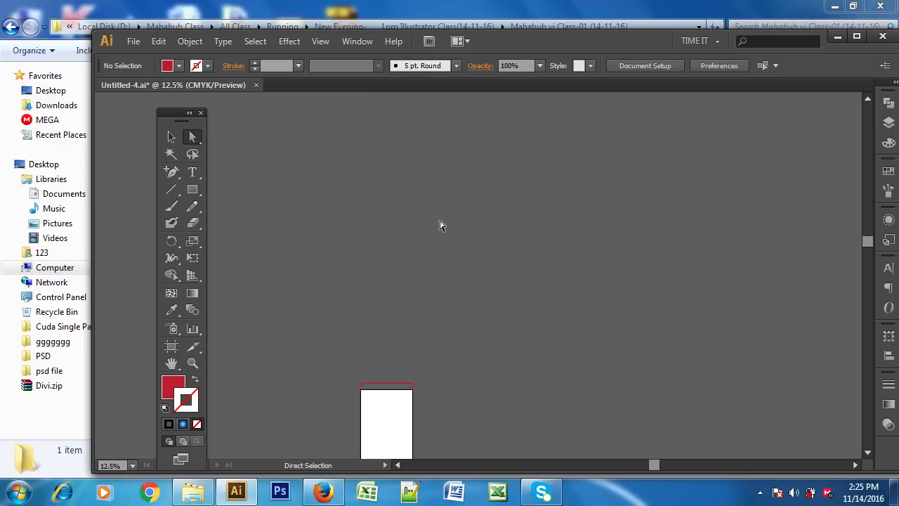
# Step: Draw six red rectangles of varying sizes around the artboard
pyautogui.hotkey('ctrl', '-')
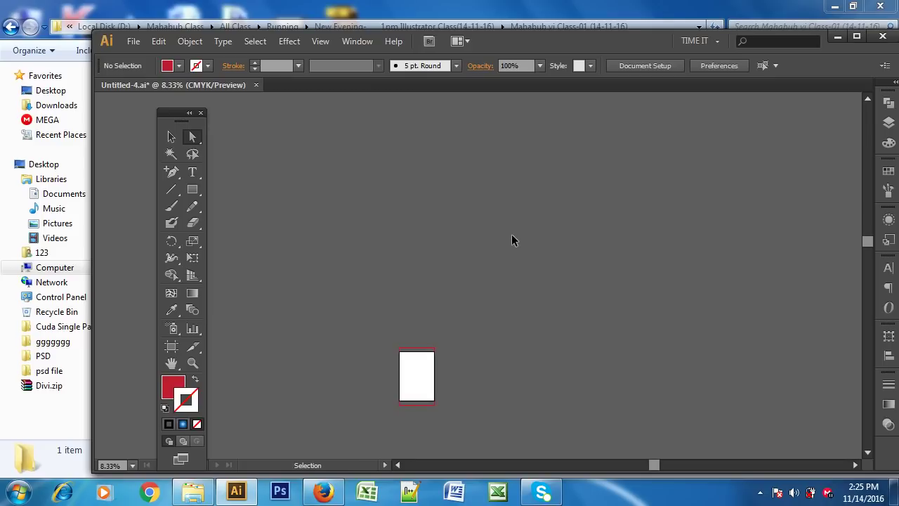
pyautogui.moveTo(528, 244); pyautogui.dragTo(501, 175)
pyautogui.moveTo(395, 190); pyautogui.dragTo(513, 190)
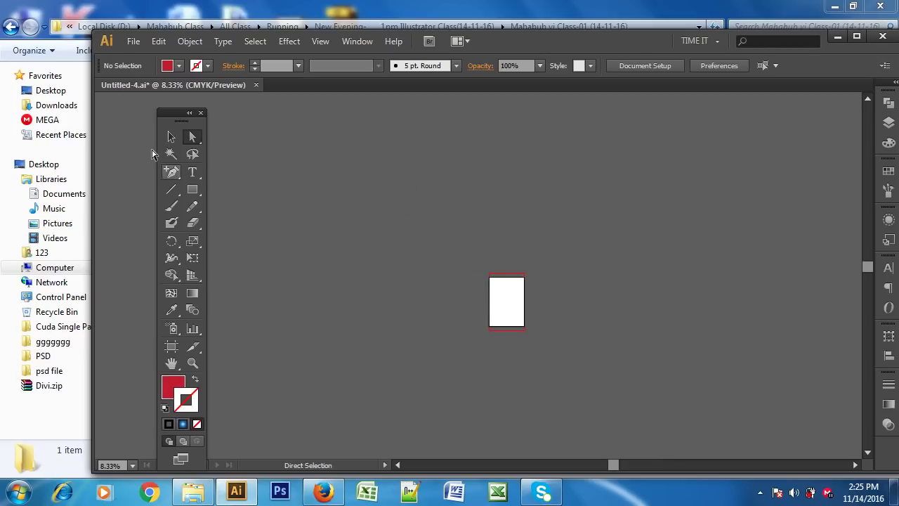
pyautogui.click(193, 189)
pyautogui.moveTo(310, 149); pyautogui.dragTo(399, 193)
pyautogui.moveTo(437, 125); pyautogui.dragTo(561, 202)
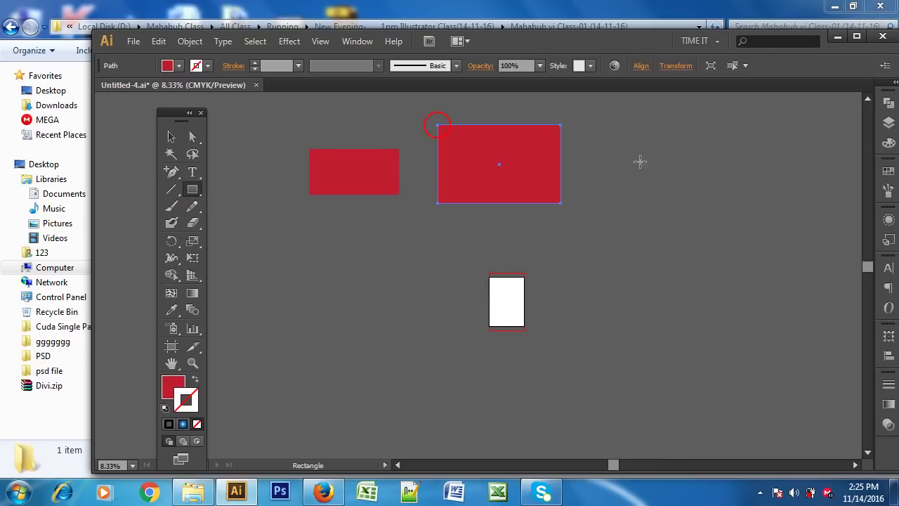
pyautogui.moveTo(640, 154); pyautogui.dragTo(736, 263)
pyautogui.moveTo(727, 326); pyautogui.dragTo(618, 394)
pyautogui.moveTo(270, 283); pyautogui.dragTo(365, 321)
pyautogui.moveTo(425, 254); pyautogui.dragTo(469, 353)
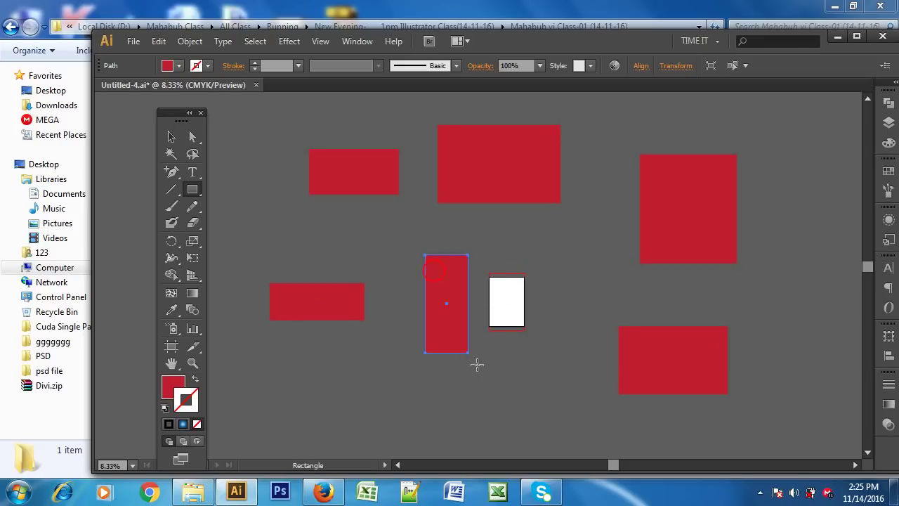
# Step: Fill the top-centre rectangle with CMYK Blue
pyautogui.click(169, 136)
pyautogui.click(470, 156)
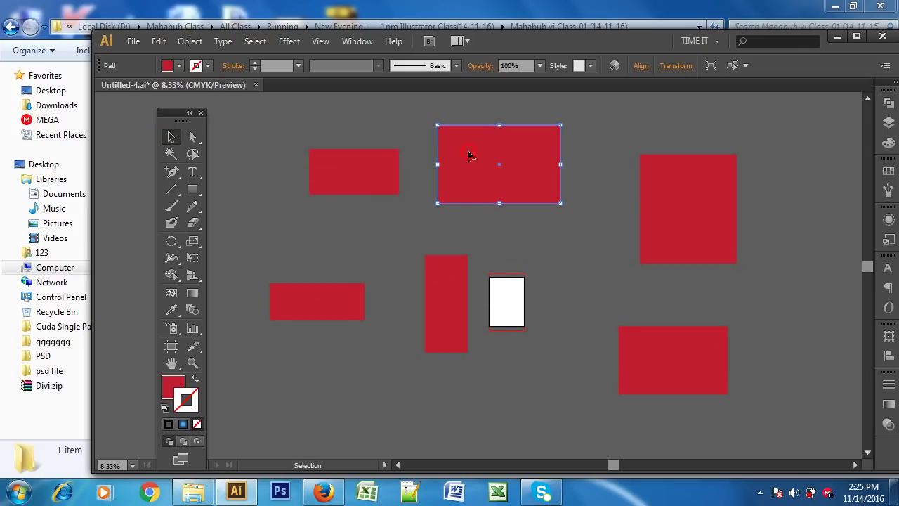
pyautogui.click(179, 65)
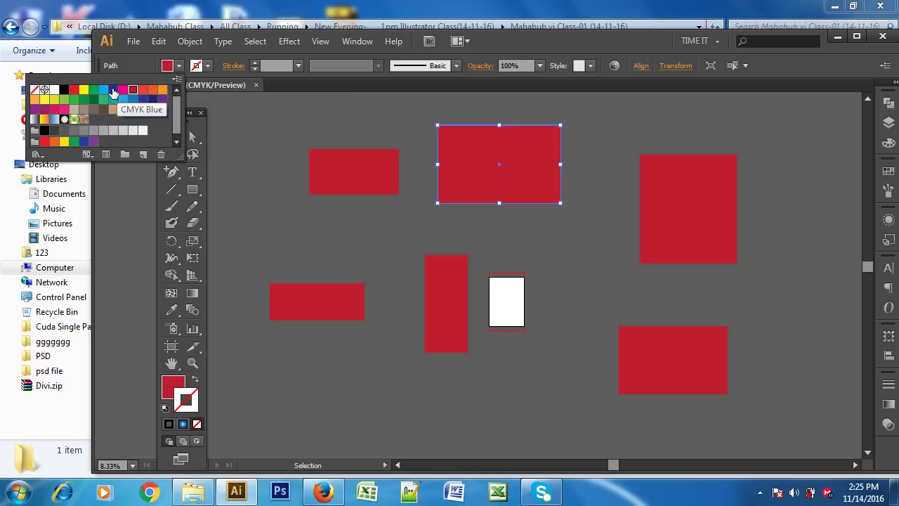
pyautogui.click(113, 89)
pyautogui.click(677, 353)
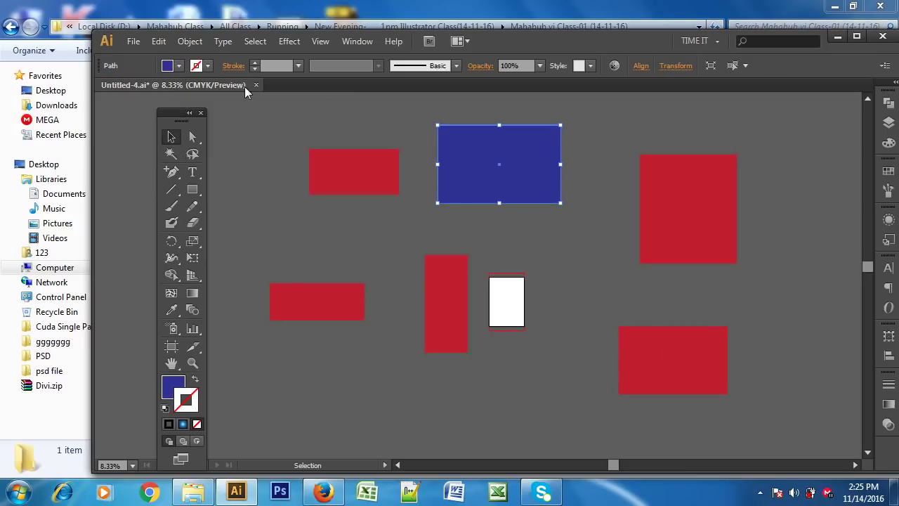
pyautogui.click(179, 66)
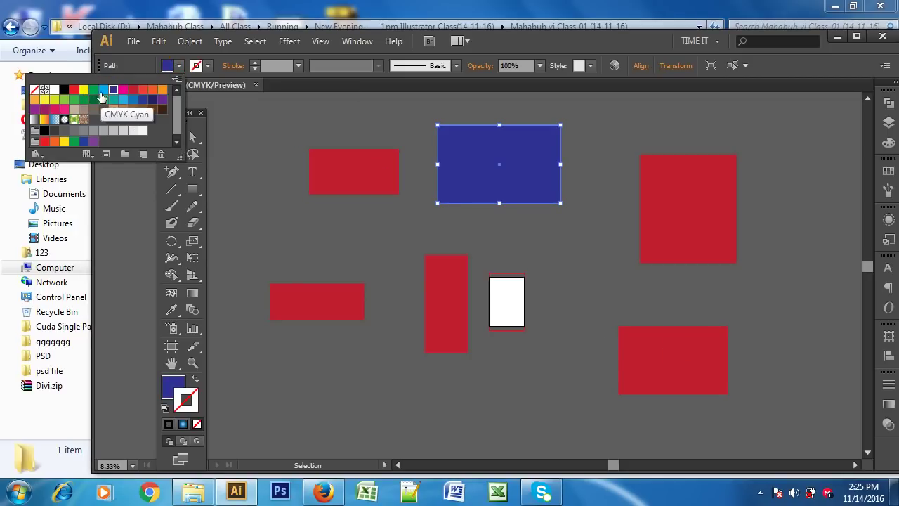
pyautogui.click(113, 90)
pyautogui.click(655, 355)
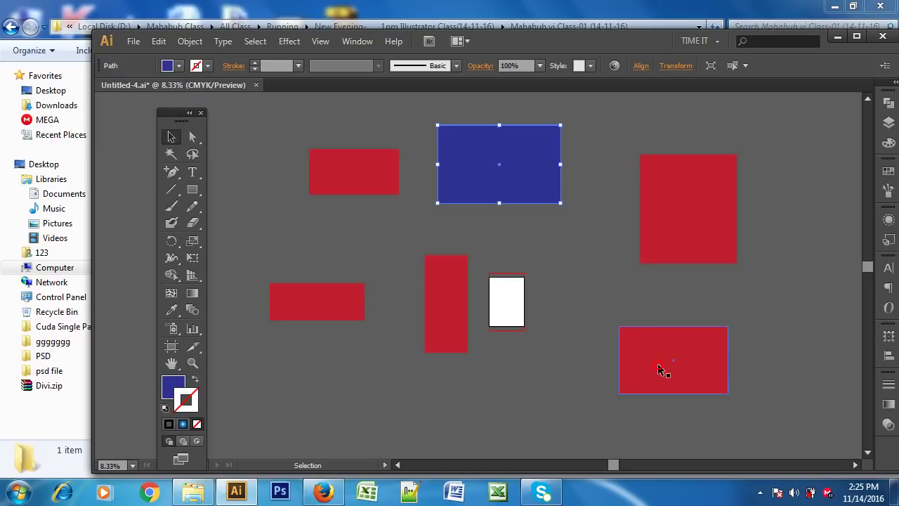
# Step: Fill the bottom-right rectangle with the same CMYK Blue
pyautogui.click(180, 66)
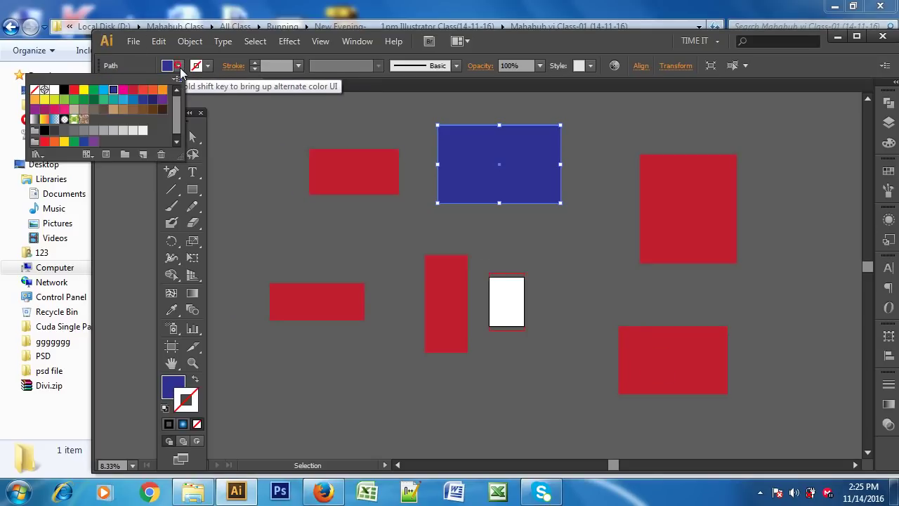
pyautogui.click(586, 253)
pyautogui.click(680, 361)
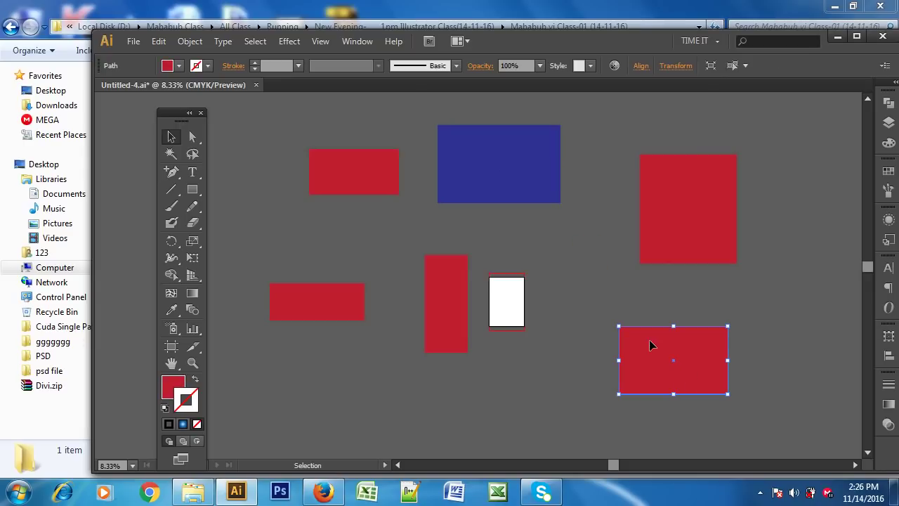
pyautogui.click(180, 66)
pyautogui.click(113, 90)
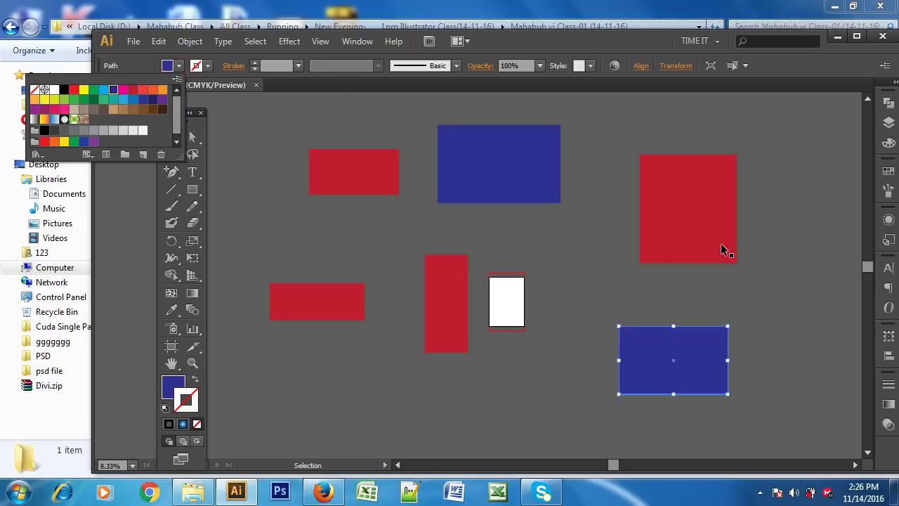
pyautogui.click(768, 222)
pyautogui.click(770, 215)
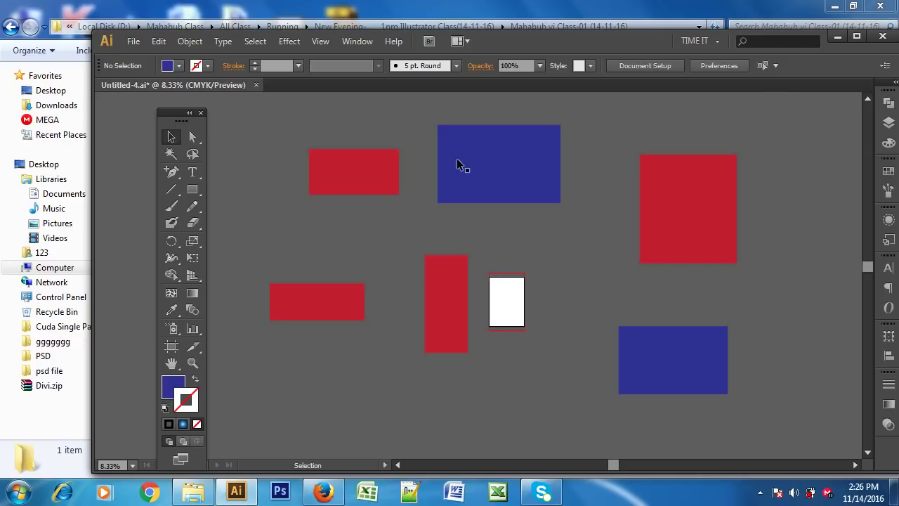
# Step: Select all five red rectangles with the Magic Wand and fill them yellow
pyautogui.click(171, 155)
pyautogui.click(387, 163)
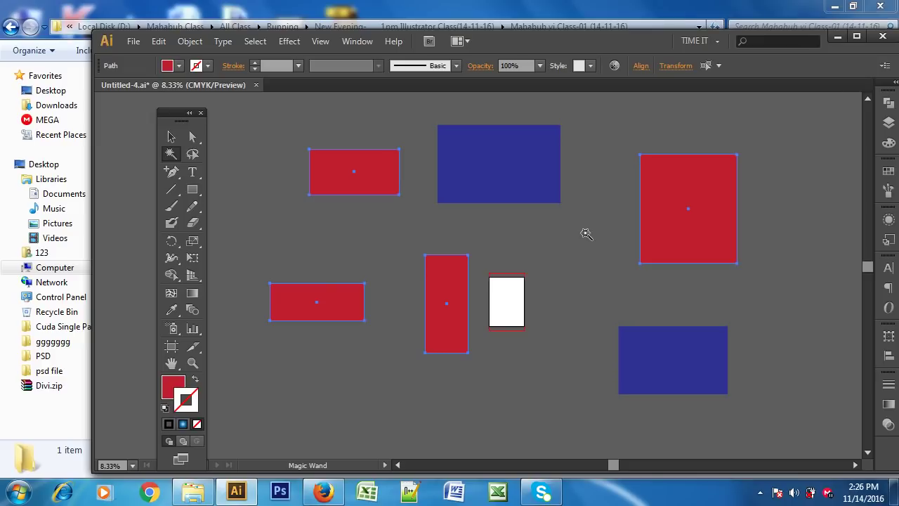
pyautogui.click(179, 65)
pyautogui.click(83, 90)
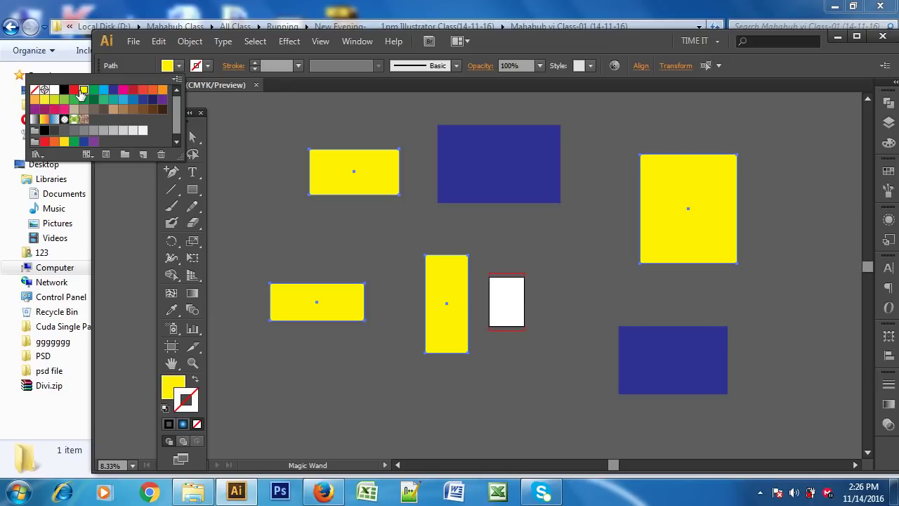
pyautogui.click(180, 66)
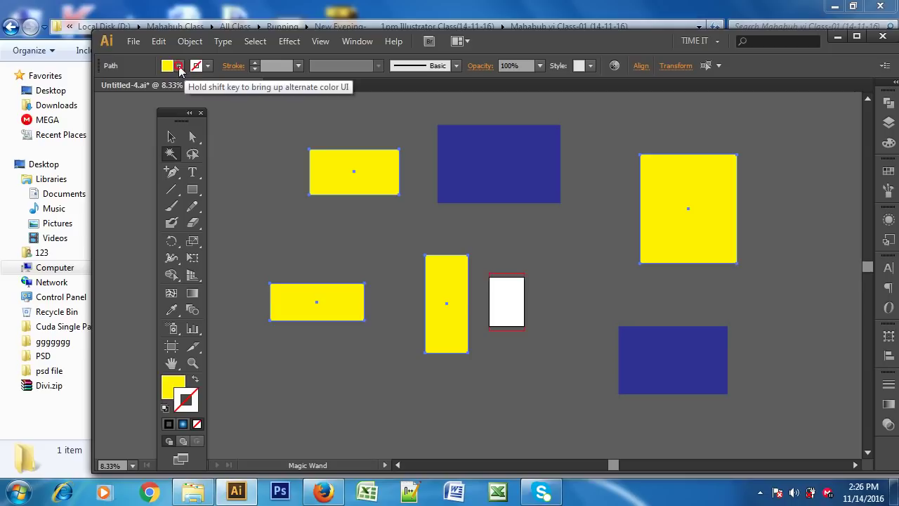
pyautogui.click(170, 136)
pyautogui.click(243, 131)
# Step: Lasso-select the top-centre blue, left-middle and tall middle rectangles
pyautogui.click(193, 155)
pyautogui.moveTo(271, 160)
pyautogui.mouseDown()
pyautogui.moveTo(710, 351)
pyautogui.moveTo(699, 384)
pyautogui.mouseUp()
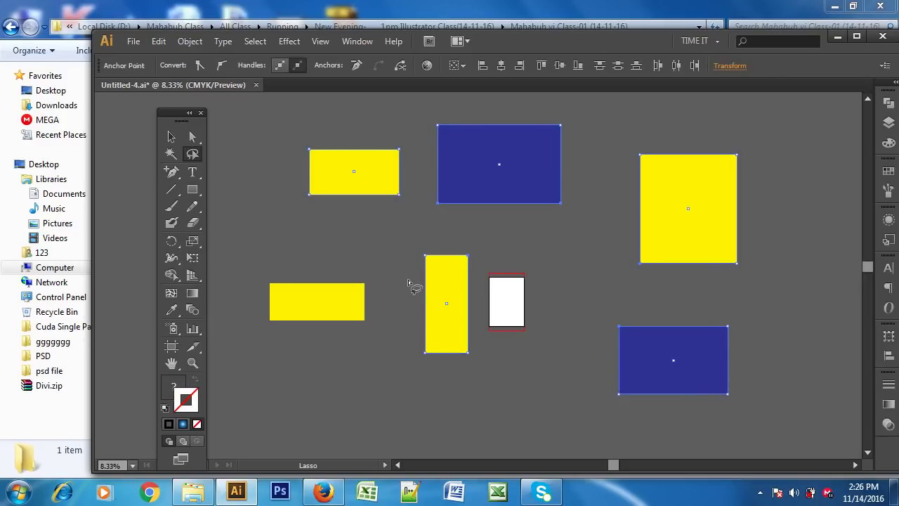
pyautogui.click(821, 153)
pyautogui.moveTo(803, 187); pyautogui.dragTo(261, 198)
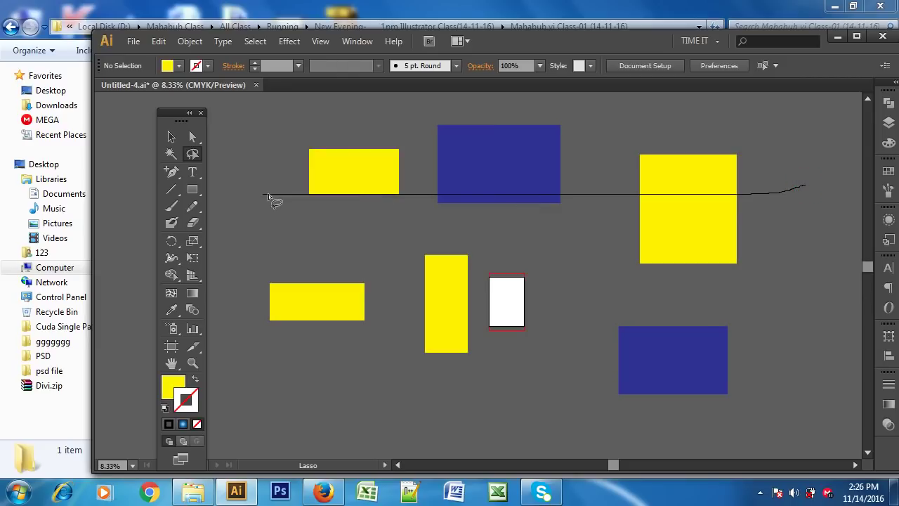
pyautogui.click(799, 164)
pyautogui.moveTo(616, 128)
pyautogui.mouseDown()
pyautogui.moveTo(443, 334)
pyautogui.moveTo(321, 303)
pyautogui.mouseUp()
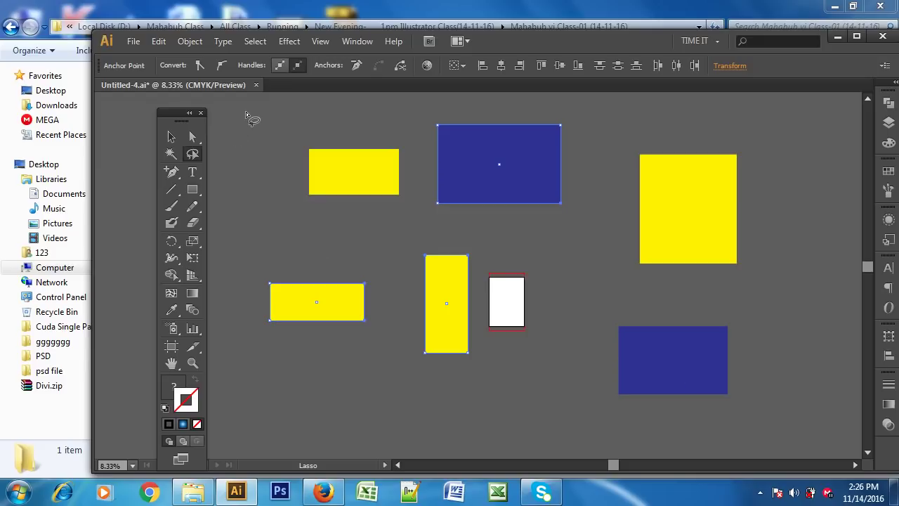
# Step: Fill the three selected rectangles with pink F40F50 via the Color Picker
pyautogui.doubleClick(173, 387)
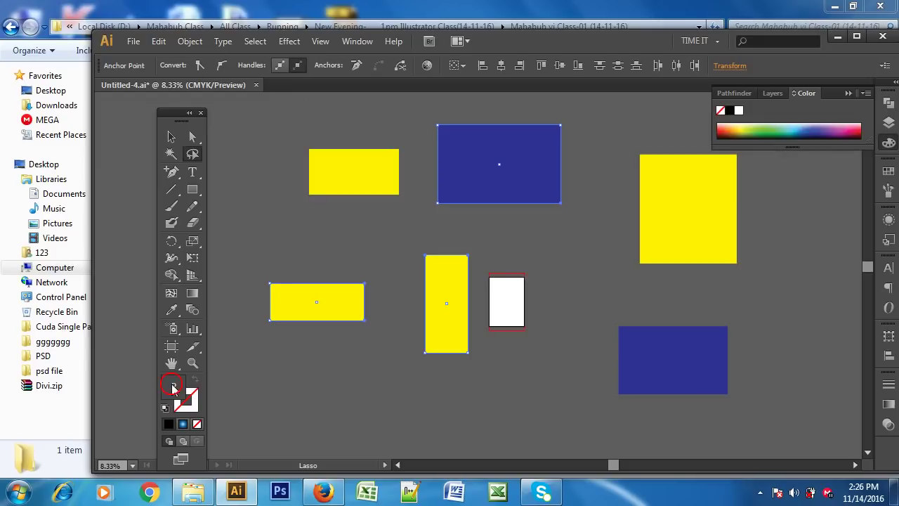
pyautogui.click(611, 156)
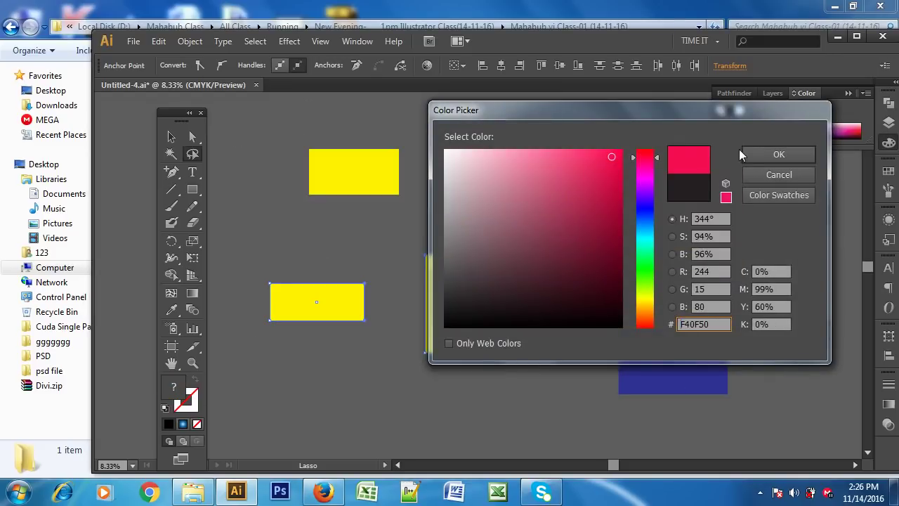
pyautogui.click(749, 154)
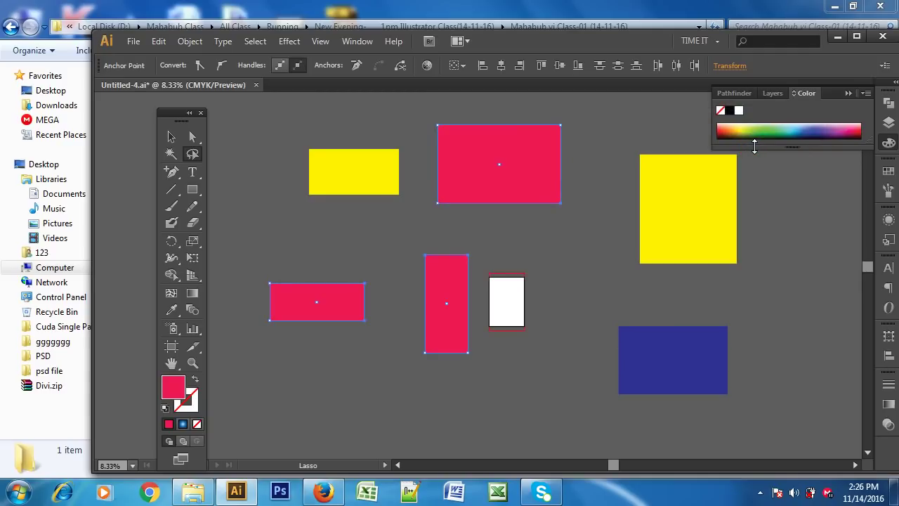
pyautogui.click(171, 136)
pyautogui.click(193, 153)
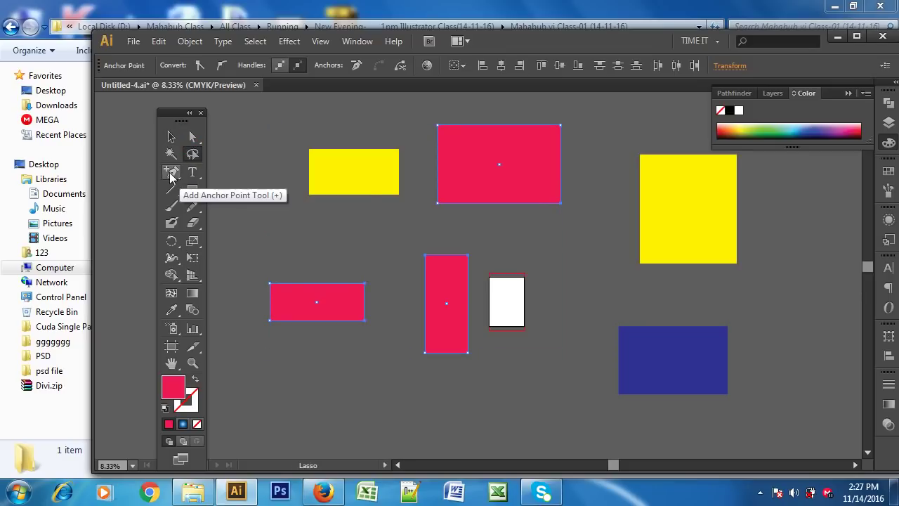
pyautogui.moveTo(173, 173); pyautogui.dragTo(191, 177)
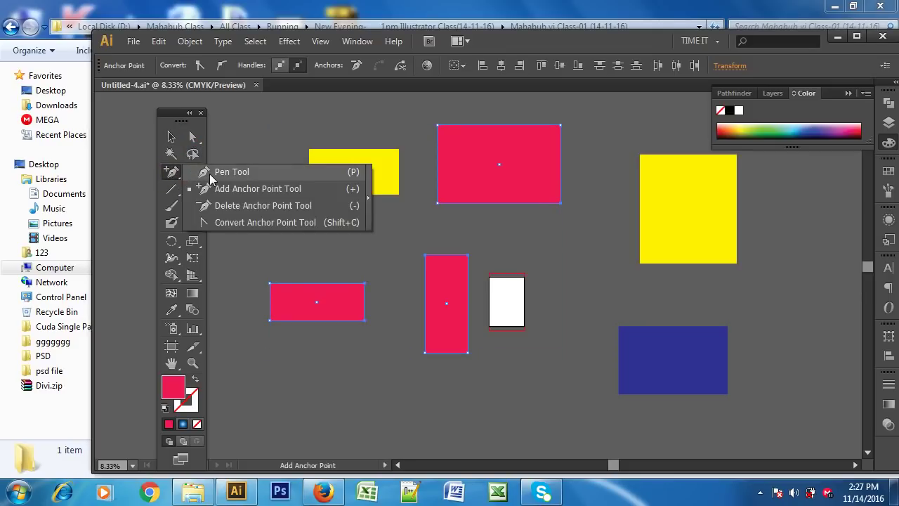
# Step: Scroll down to empty canvas and clear any selection
pyautogui.click(209, 177)
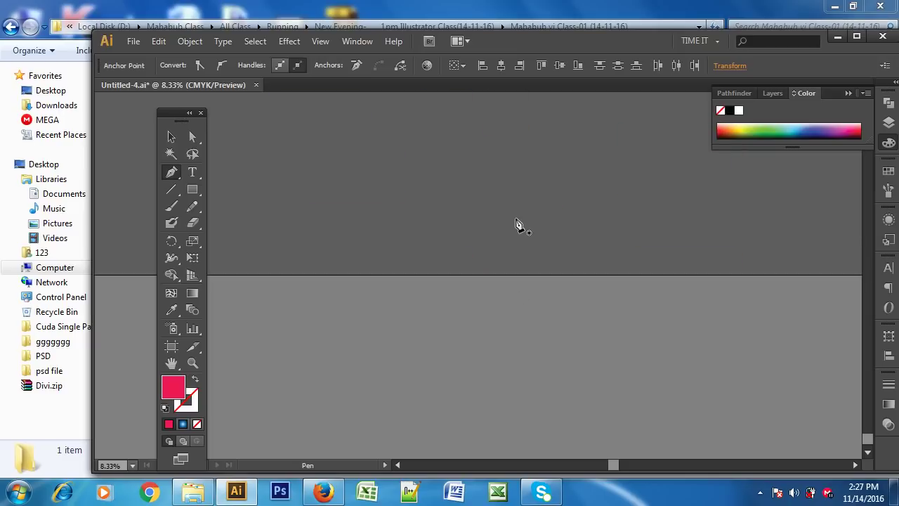
pyautogui.scroll(-3, 464, 254)
pyautogui.scroll(-5, 464, 254)
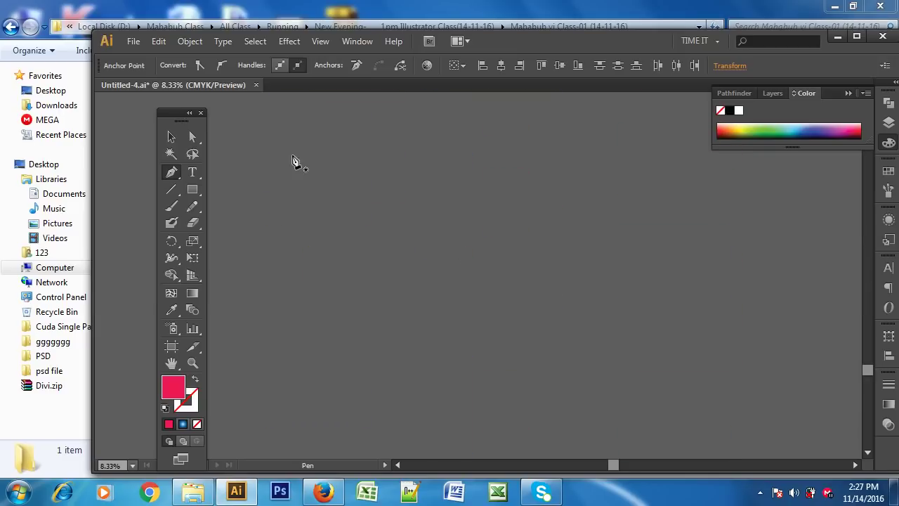
pyautogui.click(171, 136)
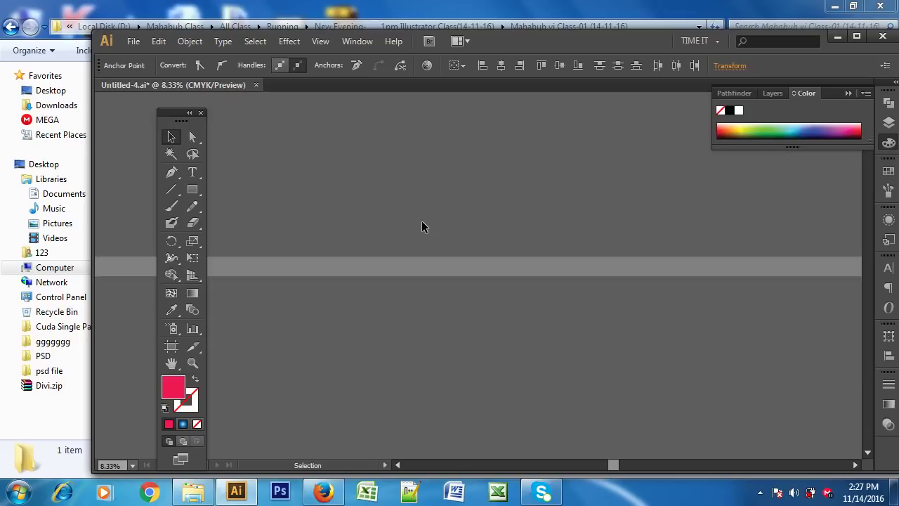
pyautogui.hotkey('ctrl', 'a')
pyautogui.click(422, 226)
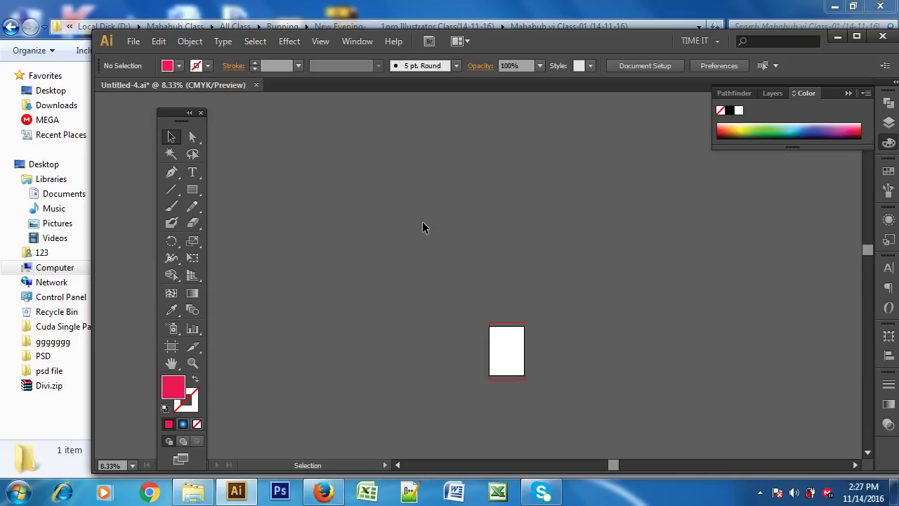
# Step: Draw a two-point curved pink arc with the Pen tool above the small white rectangle
pyautogui.click(171, 171)
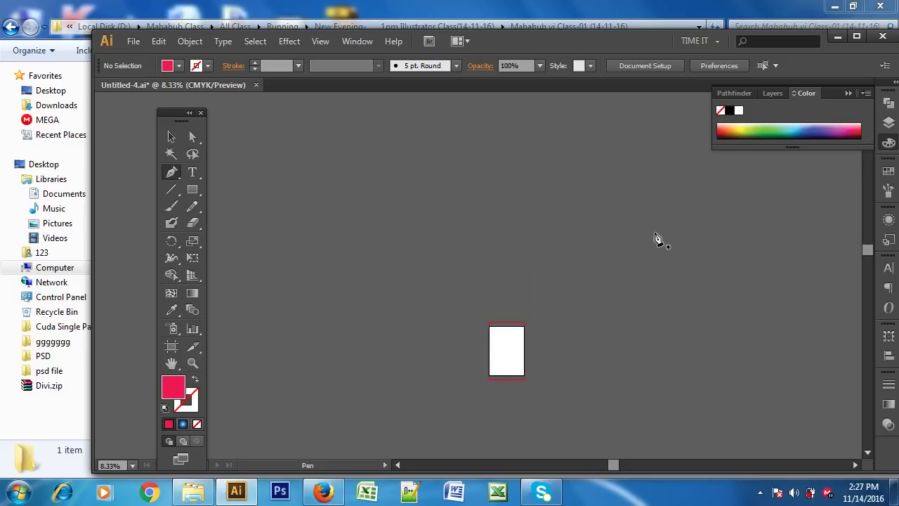
pyautogui.click(412, 183)
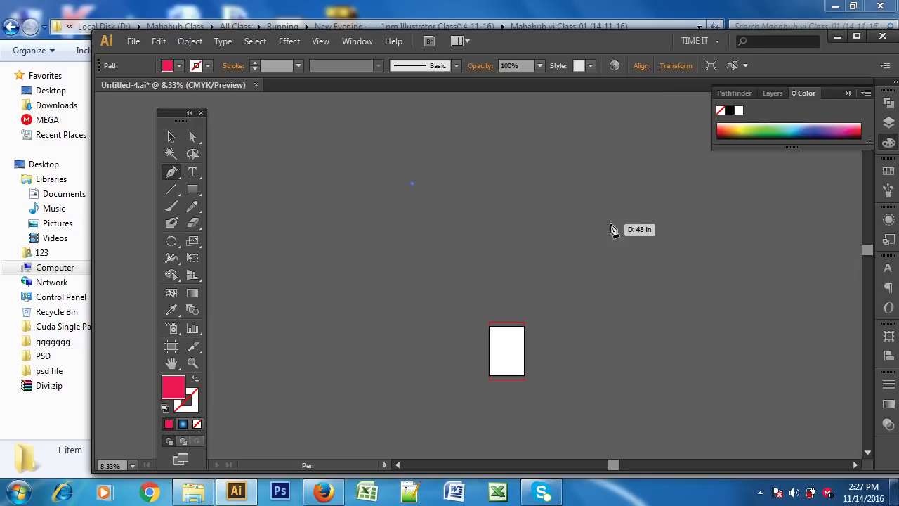
pyautogui.moveTo(610, 224); pyautogui.dragTo(668, 335)
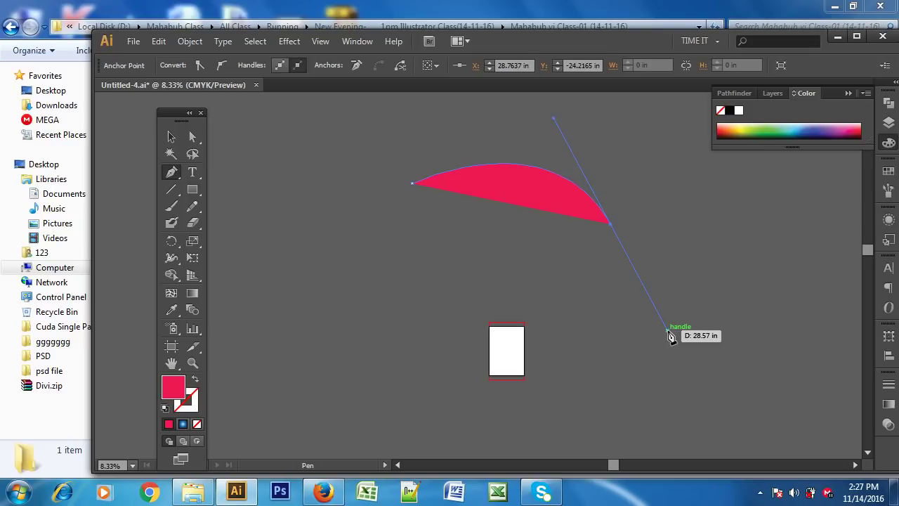
pyautogui.click(610, 225)
pyautogui.moveTo(610, 226); pyautogui.dragTo(611, 227)
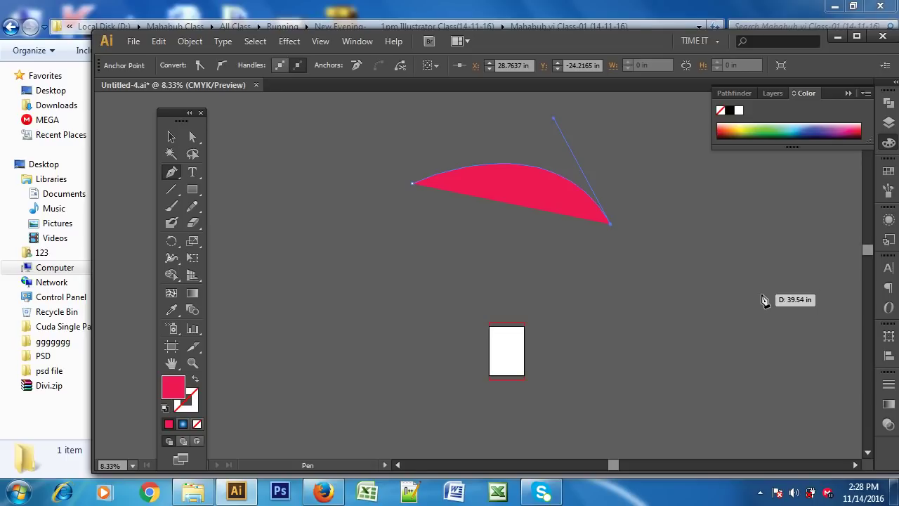
pyautogui.hotkey('ctrl', 'z')
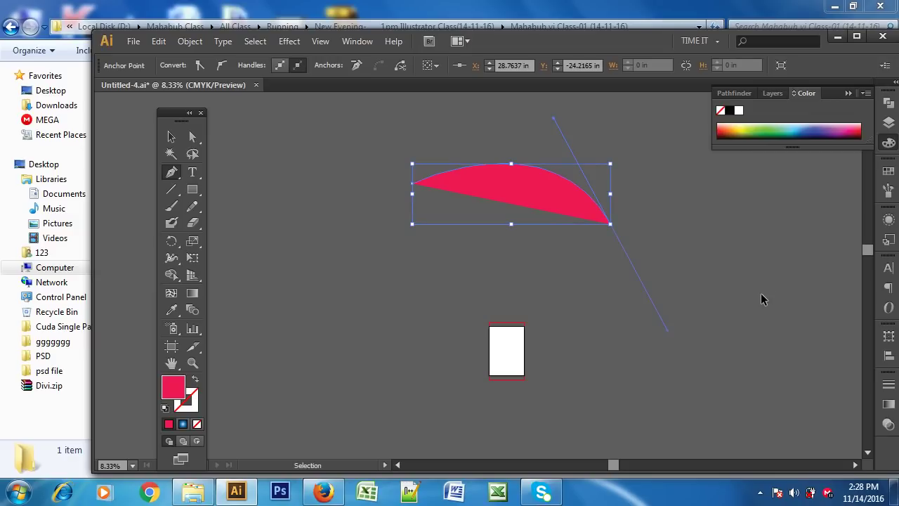
pyautogui.hotkey('ctrl', 'z')
pyautogui.hotkey('ctrl', 'z')
pyautogui.hotkey('ctrl', 'z')
pyautogui.hotkey('ctrl', 'z')
pyautogui.hotkey('ctrl', 'z')
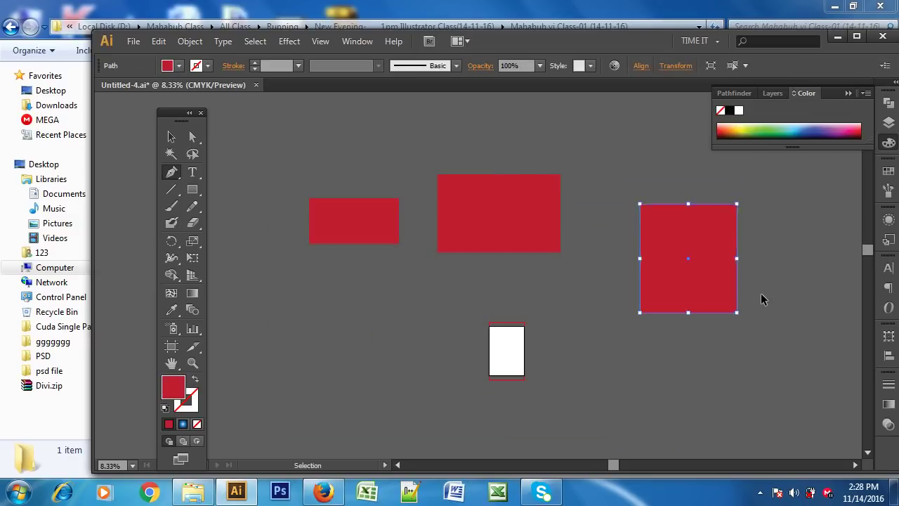
pyautogui.hotkey('ctrl', 'z')
pyautogui.hotkey('ctrl', 'z')
pyautogui.hotkey('ctrl', 'z')
pyautogui.hotkey('ctrl', 'z')
pyautogui.hotkey('ctrl', 'z')
pyautogui.hotkey('ctrl', 'z')
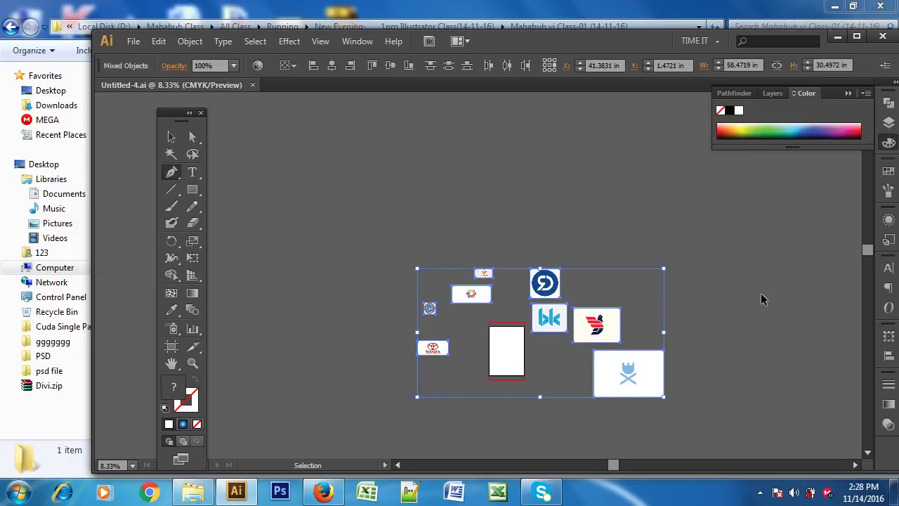
pyautogui.press('p')
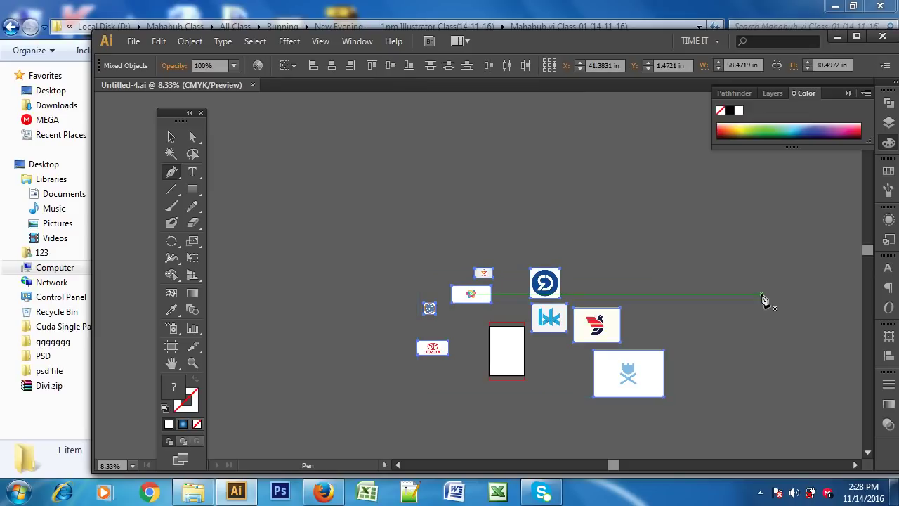
pyautogui.hotkey('ctrl', 'shift', 'z')
pyautogui.hotkey('ctrl', 'shift', 'z')
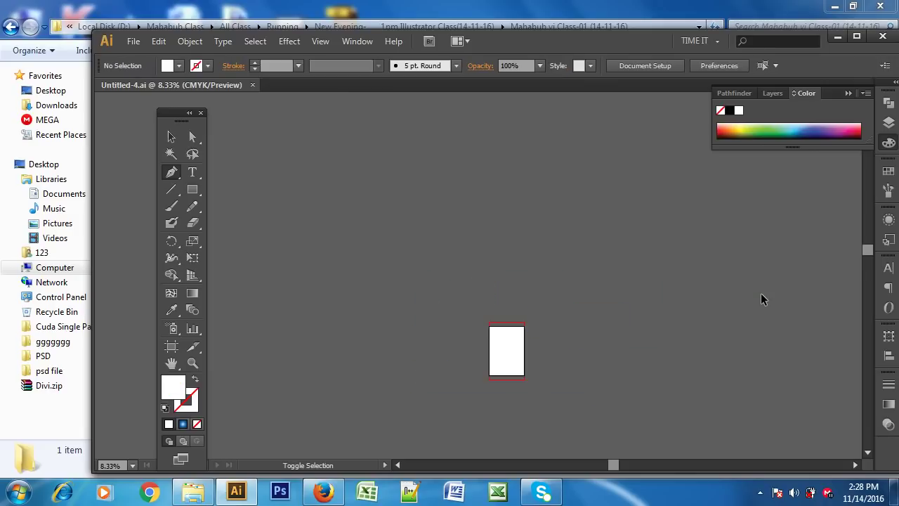
pyautogui.hotkey('ctrl', 'shift', 'z')
pyautogui.hotkey('ctrl', 'shift', 'z')
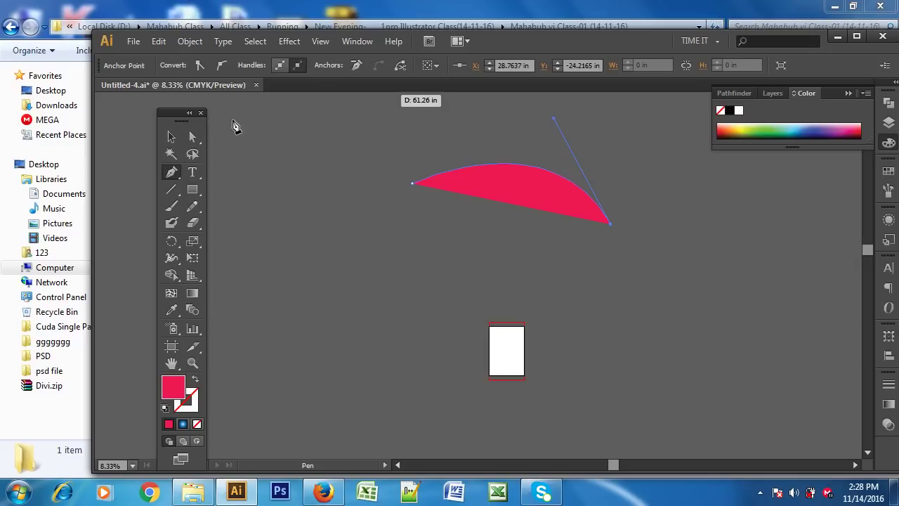
pyautogui.click(171, 136)
pyautogui.press('Delete')
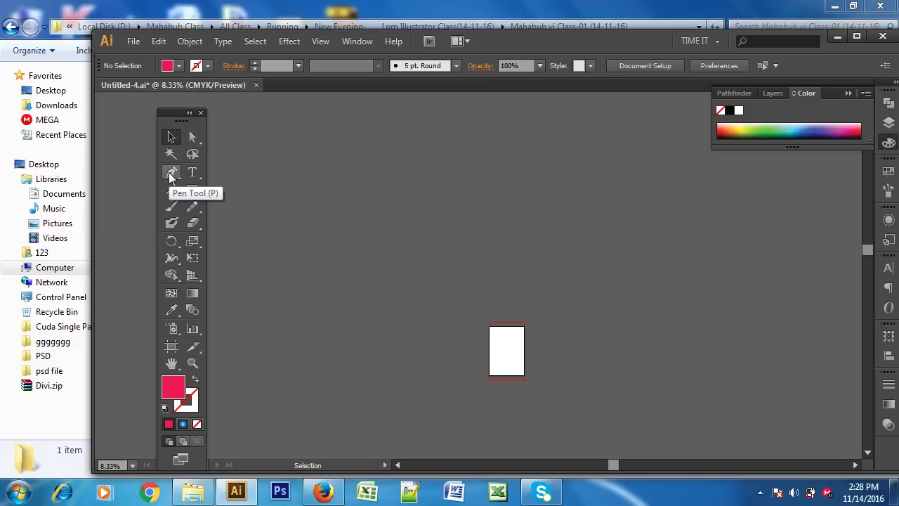
# Step: Close Untitled-4 without saving and minimize Illustrator
pyautogui.click(171, 173)
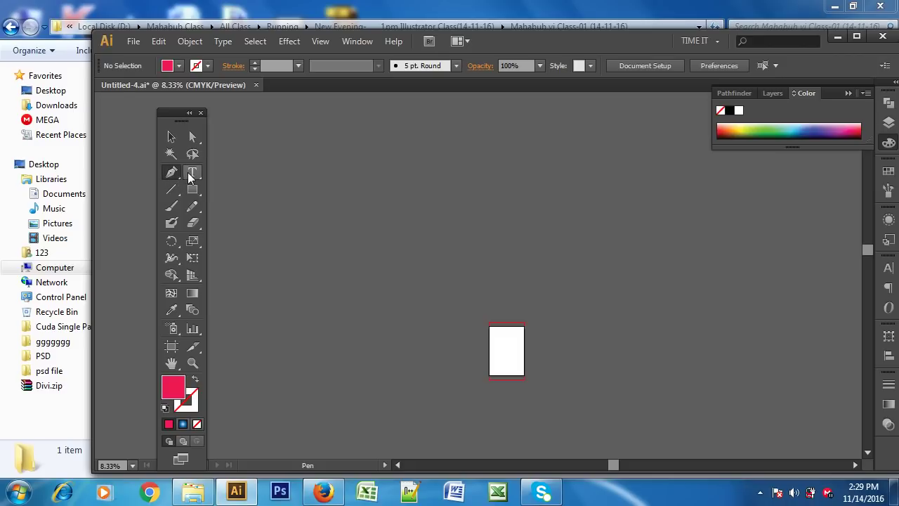
pyautogui.click(170, 137)
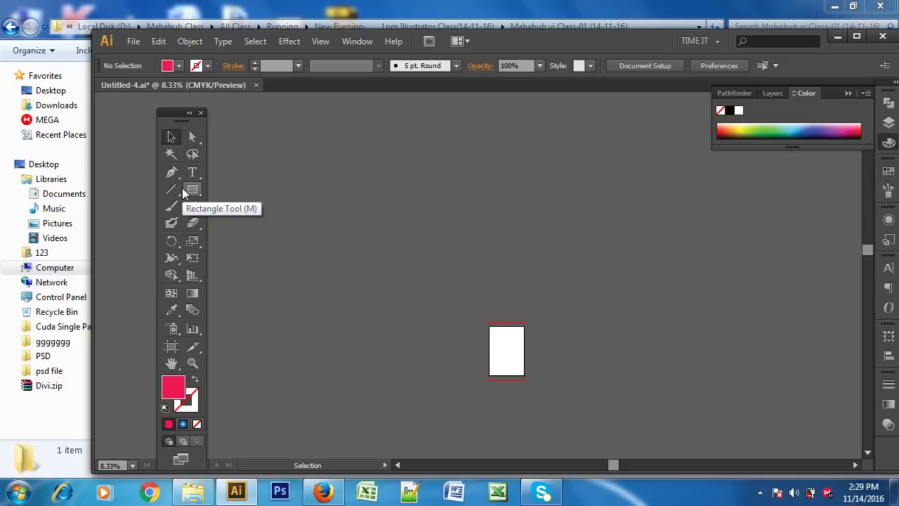
pyautogui.click(257, 85)
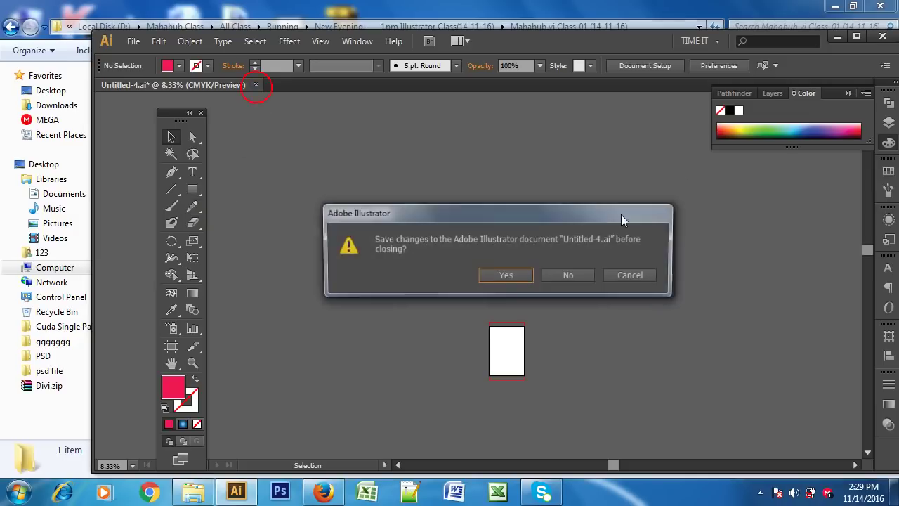
pyautogui.click(555, 274)
pyautogui.click(836, 37)
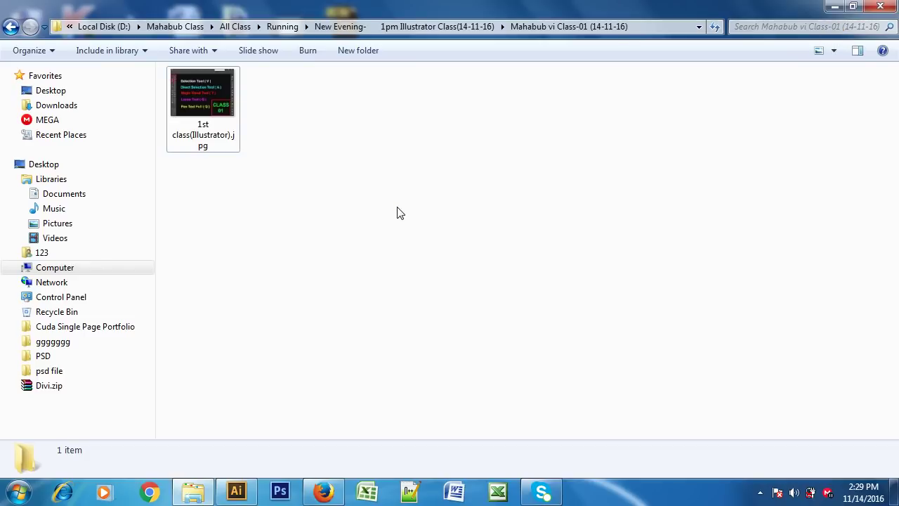
# Step: Select the eight logo images in Completed > New Morning-11am class > Class-01
pyautogui.click(9, 28)
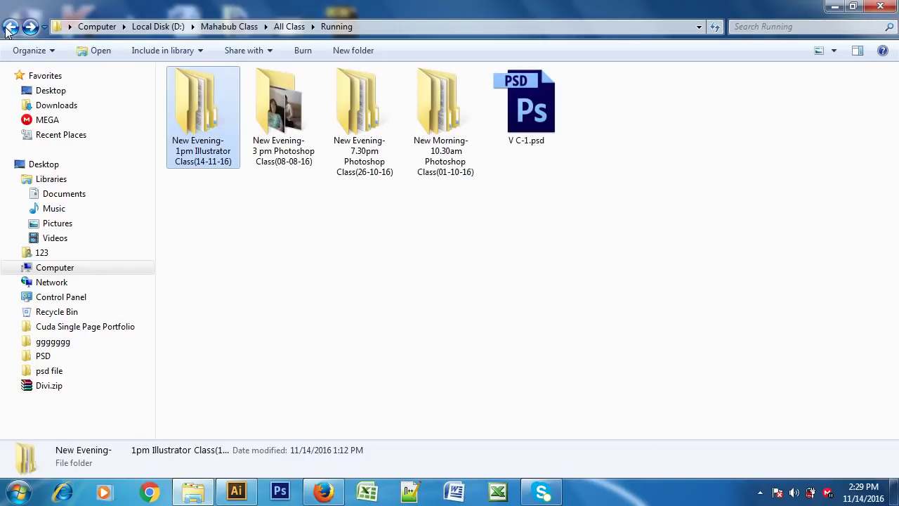
pyautogui.click(8, 29)
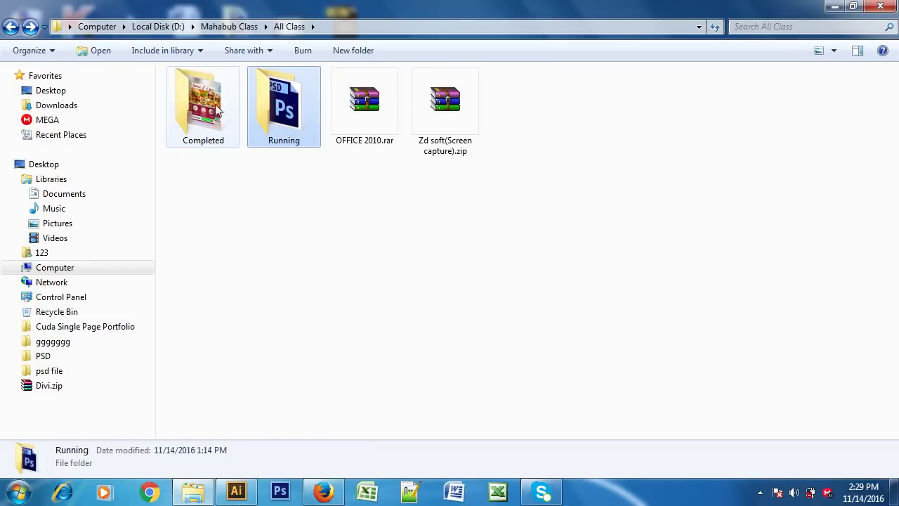
pyautogui.doubleClick(223, 106)
pyautogui.doubleClick(685, 108)
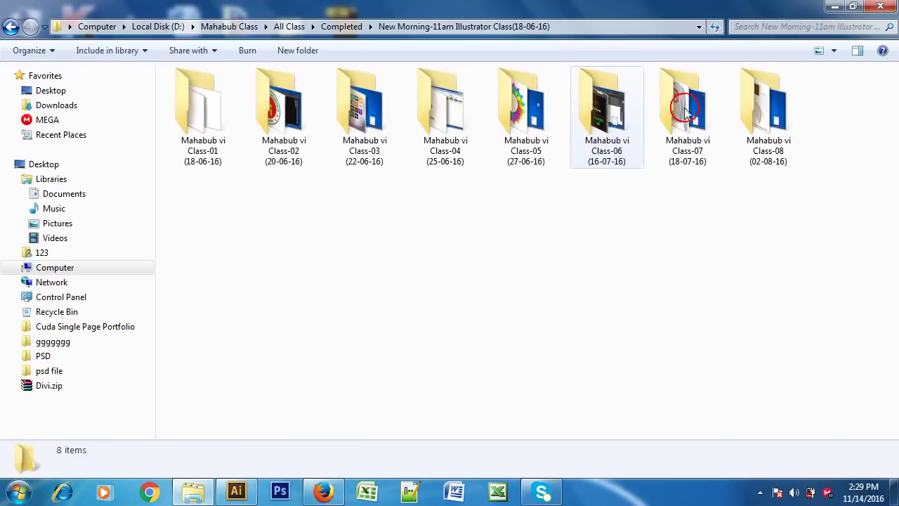
pyautogui.doubleClick(211, 130)
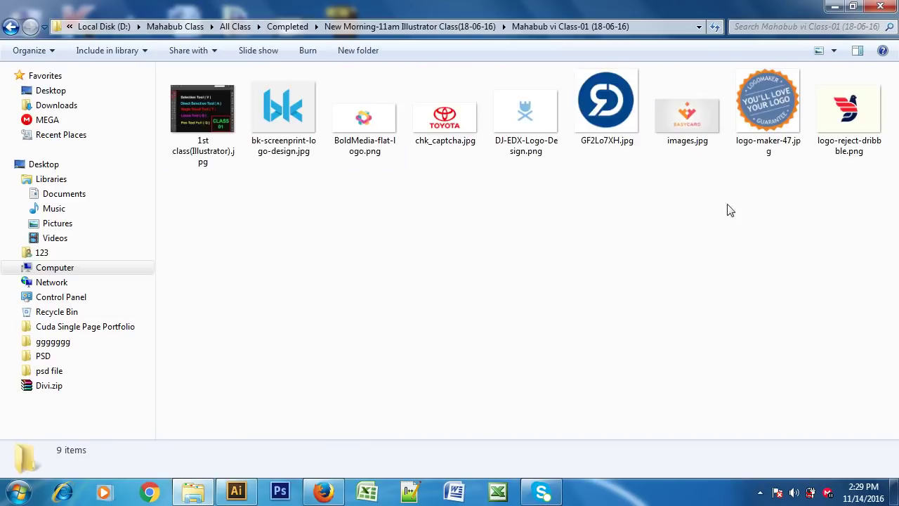
pyautogui.moveTo(858, 177); pyautogui.dragTo(315, 105)
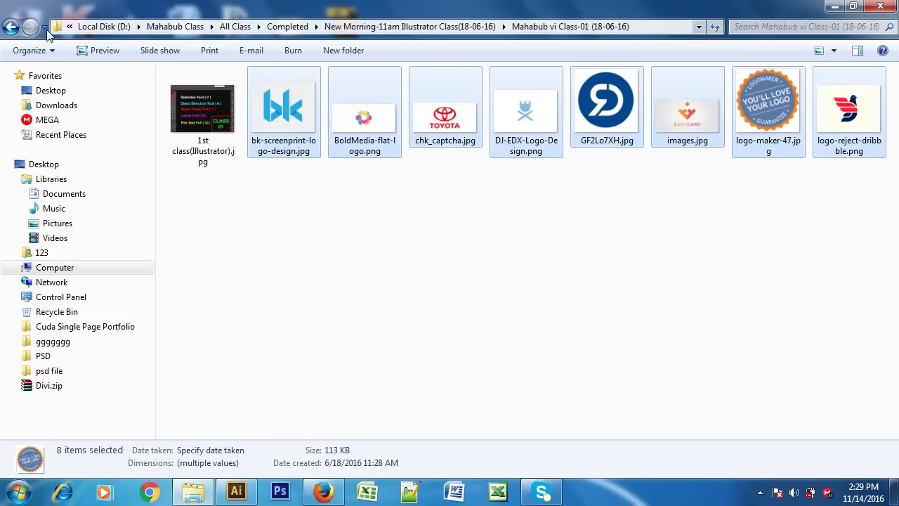
# Step: Paste the eight images into Running > New Evening-1pm Illustrator Class(14-11-16)
pyautogui.click(15, 28)
pyautogui.click(13, 28)
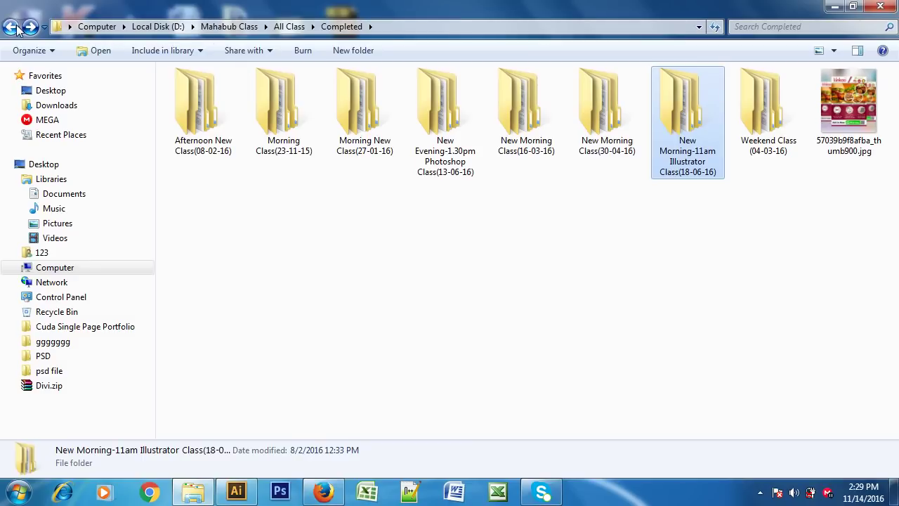
pyautogui.click(13, 27)
pyautogui.doubleClick(284, 106)
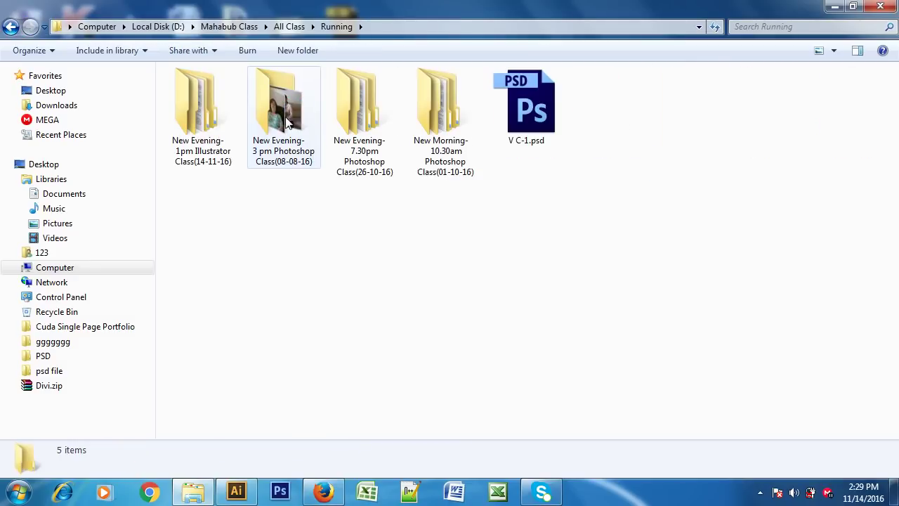
pyautogui.doubleClick(210, 123)
pyautogui.click(476, 259)
pyautogui.hotkey('ctrl', 'v')
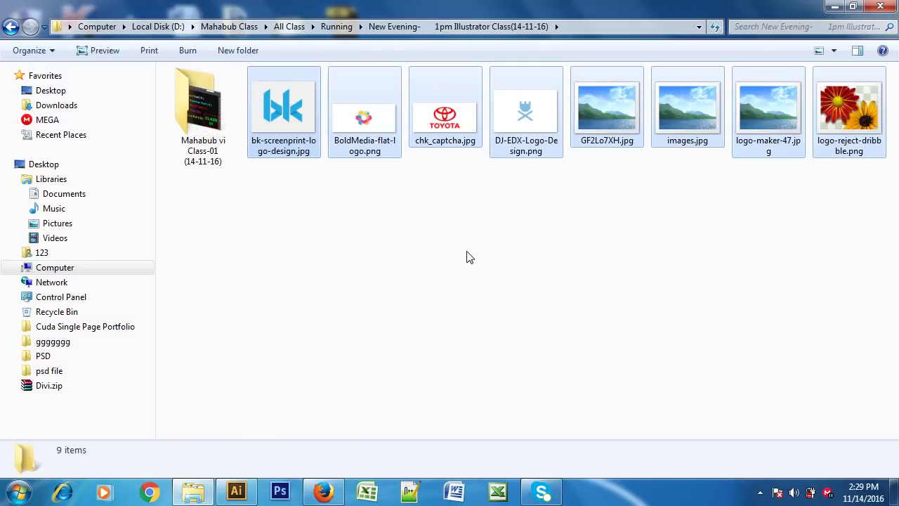
pyautogui.click(582, 252)
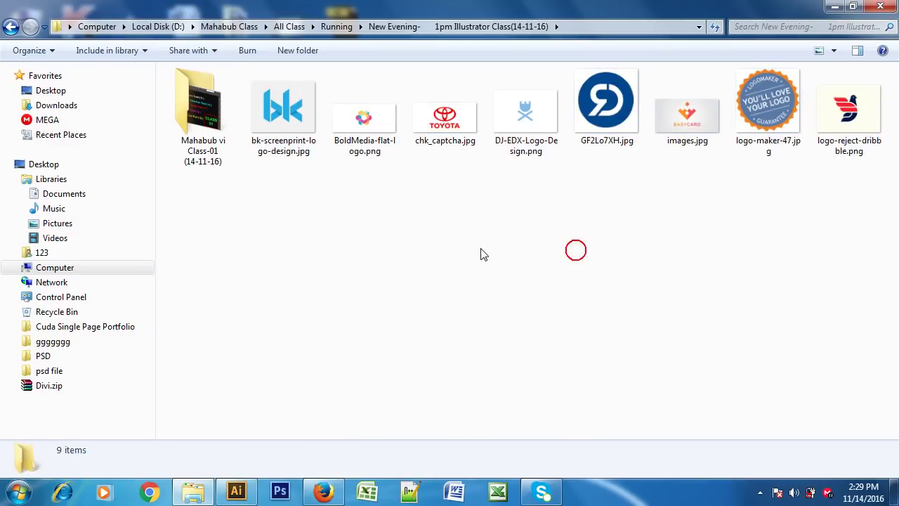
# Step: View bk-screenprint-logo-design.jpg in Windows Photo Viewer, then return to Illustrator
pyautogui.doubleClick(298, 118)
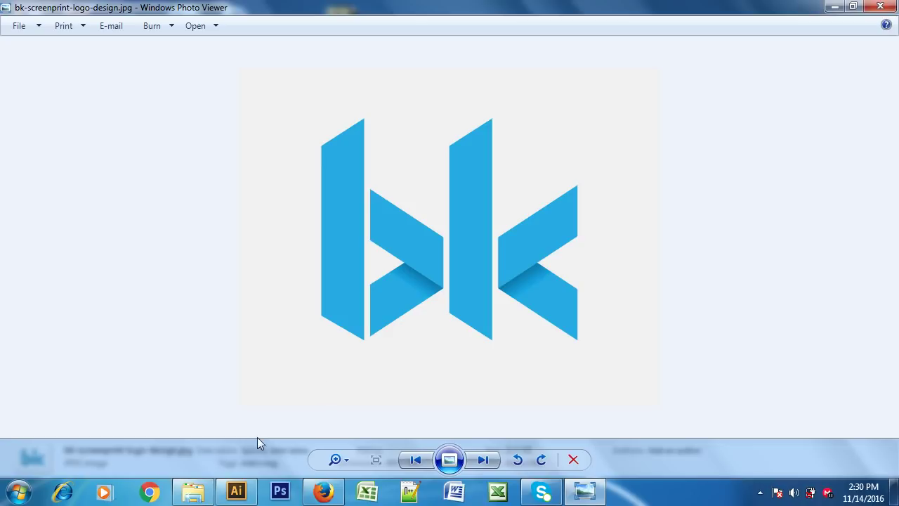
pyautogui.moveTo(236, 491)
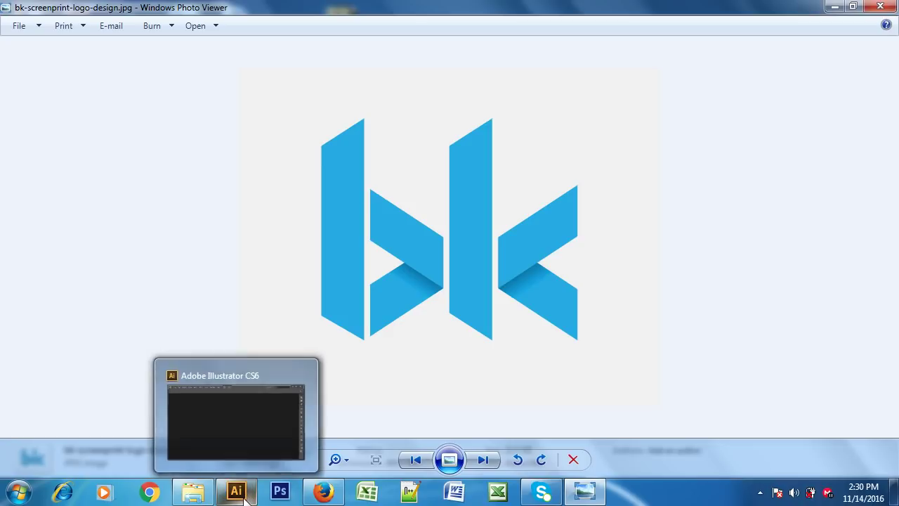
pyautogui.click(244, 497)
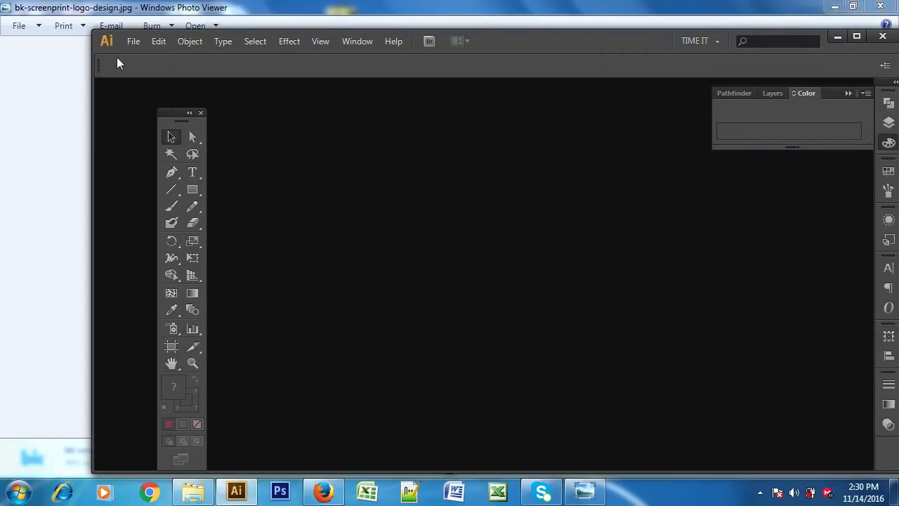
# Step: Create a new A4 CMYK document, Untitled-5, with one artboard
pyautogui.click(127, 42)
pyautogui.click(166, 57)
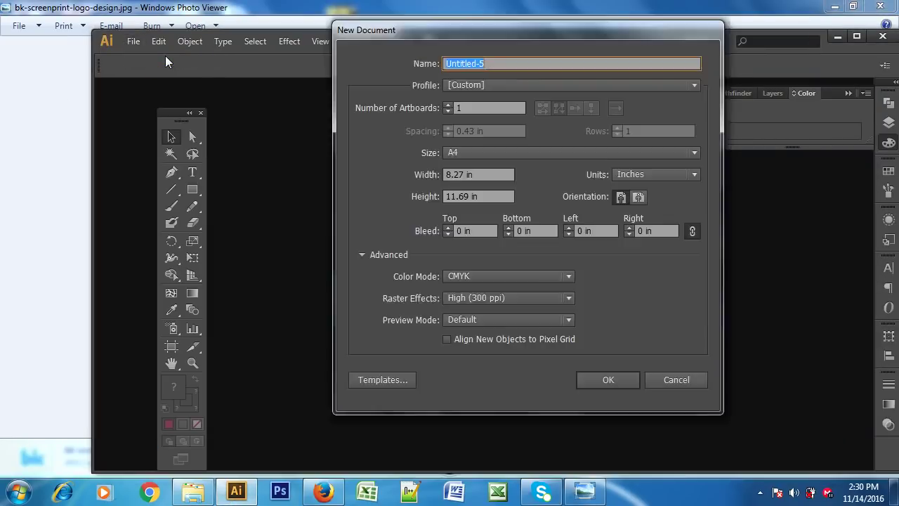
pyautogui.moveTo(566, 37); pyautogui.dragTo(474, 75)
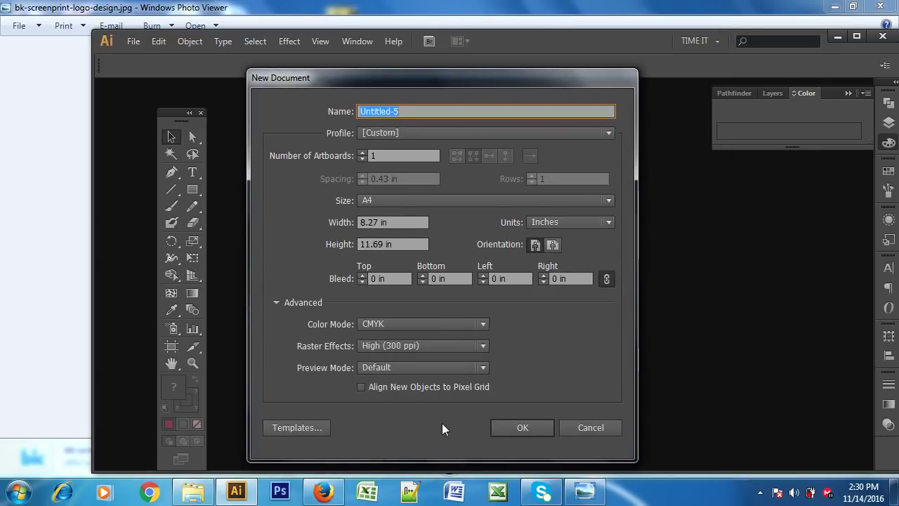
pyautogui.click(512, 427)
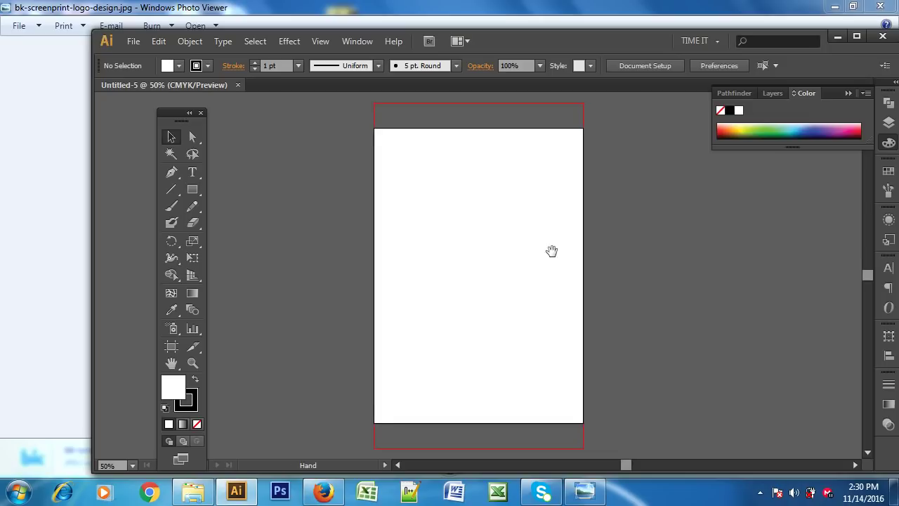
pyautogui.moveTo(552, 248); pyautogui.dragTo(492, 254)
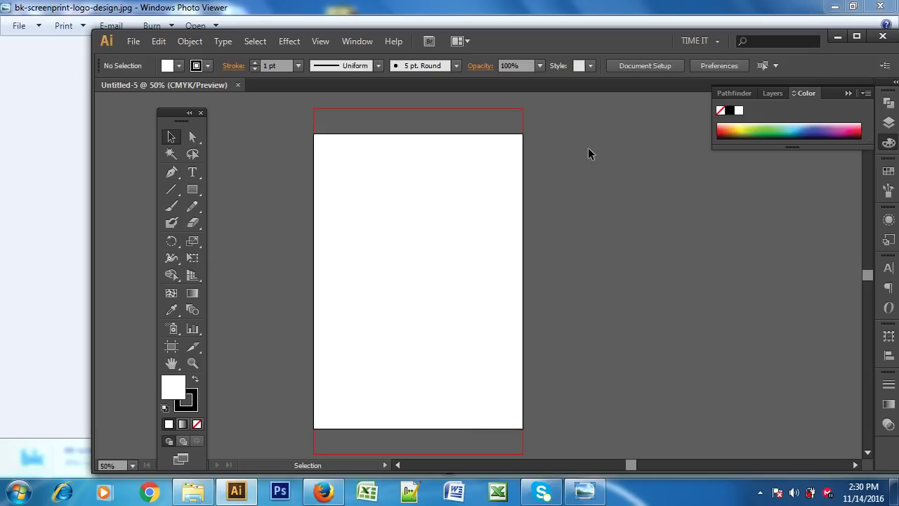
pyautogui.click(321, 42)
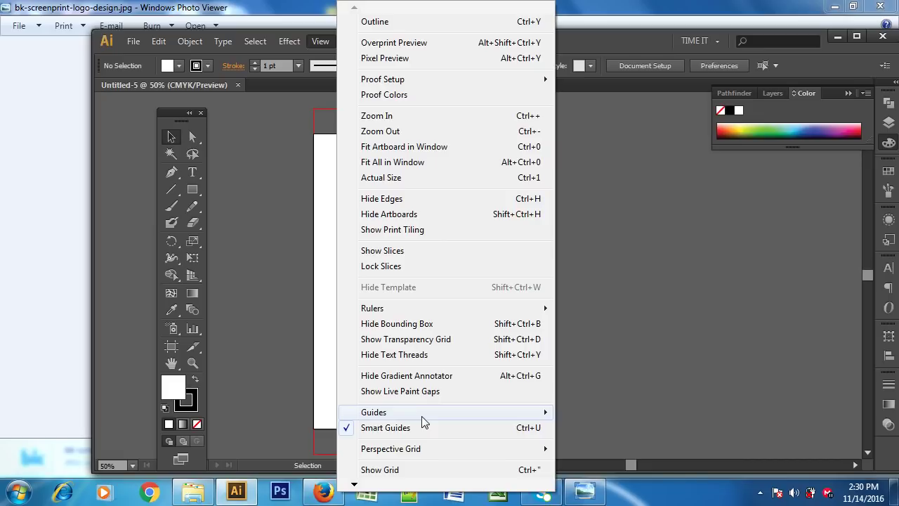
# Step: Turn on the document grid and zoom out to 6.25% to see it around the artboard
pyautogui.click(680, 431)
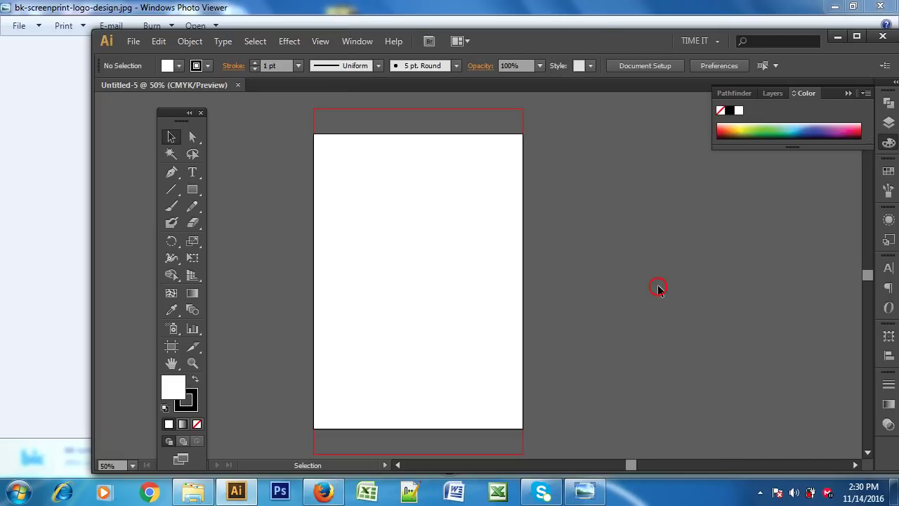
pyautogui.hotkey('ctrl', "'")
pyautogui.hotkey('ctrl', "'")
pyautogui.hotkey('ctrl', "'")
pyautogui.hotkey('ctrl', "'")
pyautogui.hotkey('ctrl', "'")
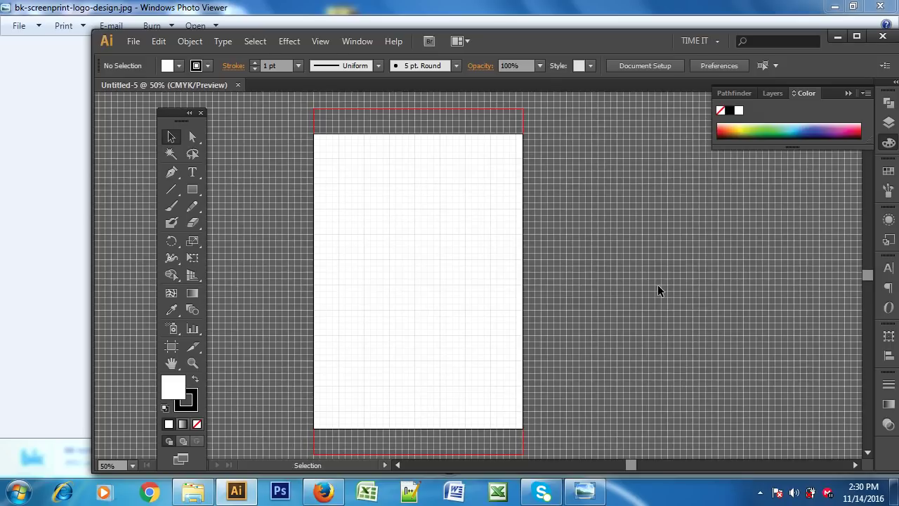
pyautogui.hotkey('ctrl', '-')
pyautogui.hotkey('ctrl', '-')
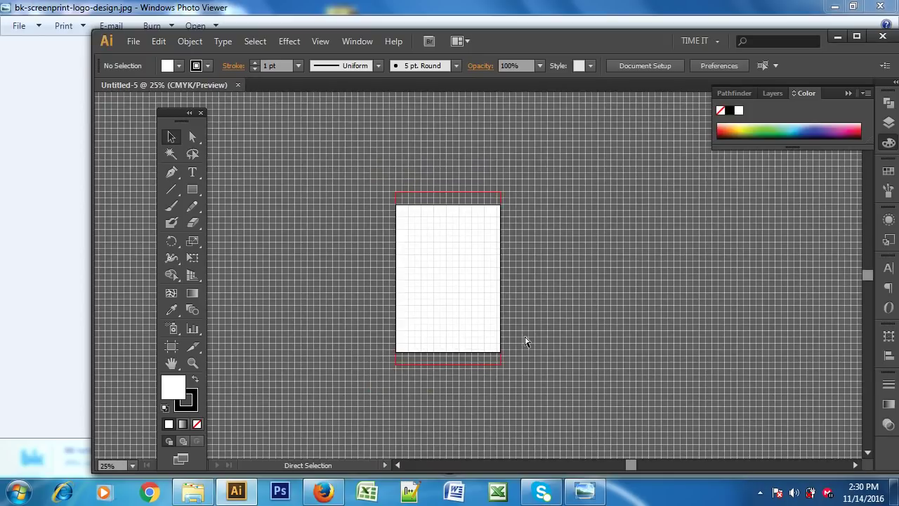
pyautogui.hotkey('ctrl', '-')
pyautogui.hotkey('ctrl', '-')
pyautogui.hotkey('ctrl', '-')
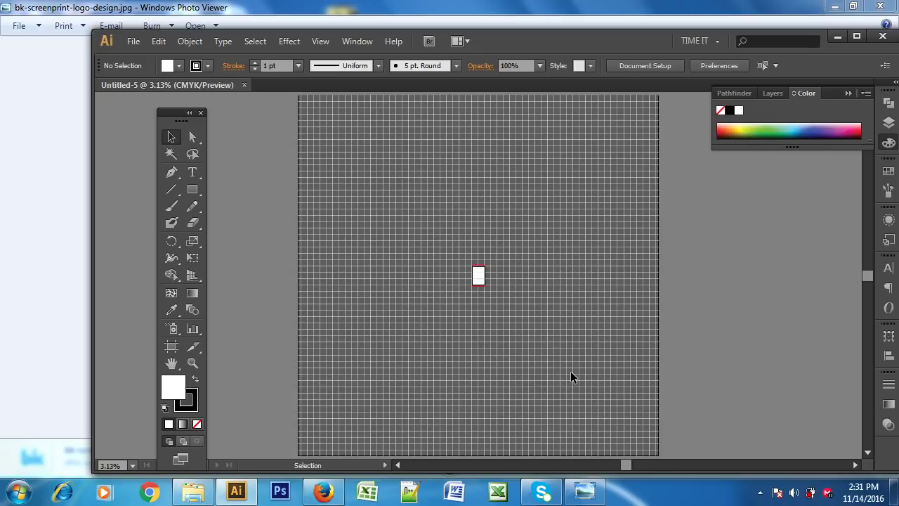
pyautogui.hotkey('ctrl', '+')
pyautogui.hotkey('ctrl', '+')
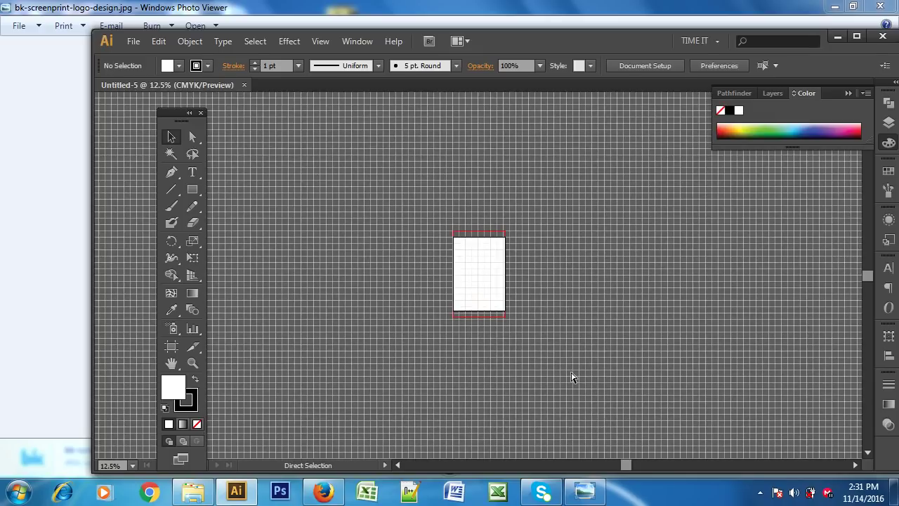
pyautogui.hotkey('ctrl', '-')
pyautogui.hotkey('ctrl', '+')
pyautogui.hotkey('ctrl', '-')
pyautogui.hotkey('ctrl', '-')
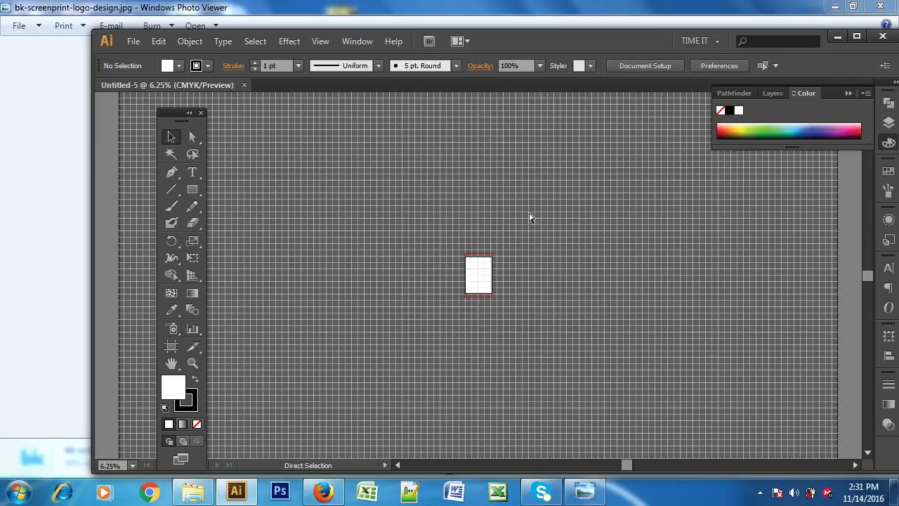
# Step: Close Untitled-5 and start a new document
pyautogui.click(243, 85)
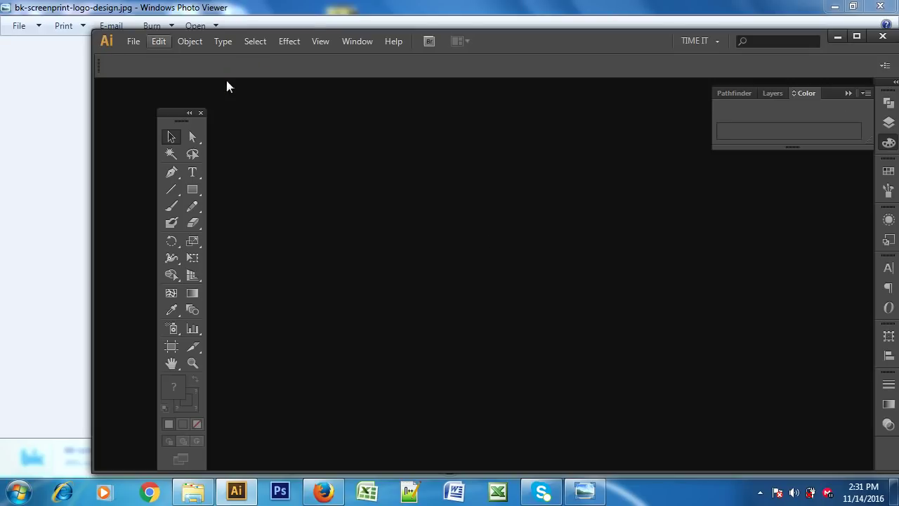
pyautogui.click(132, 40)
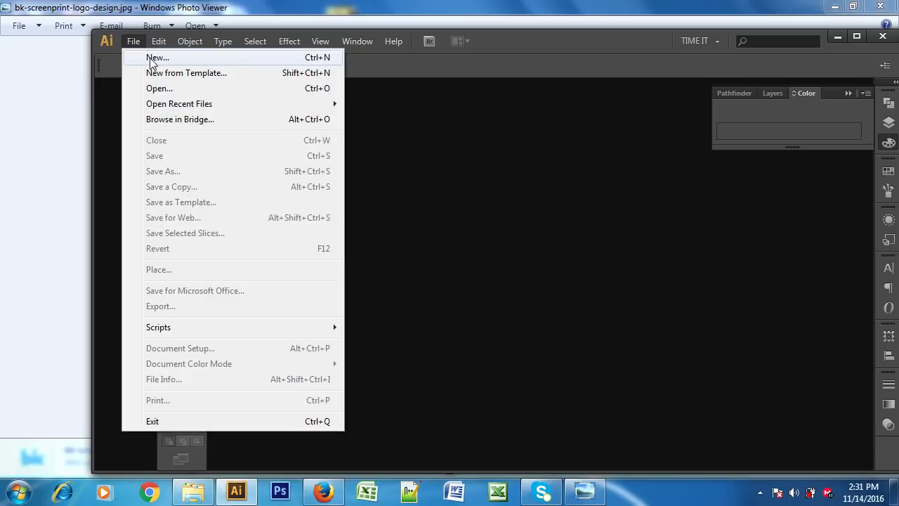
pyautogui.click(150, 59)
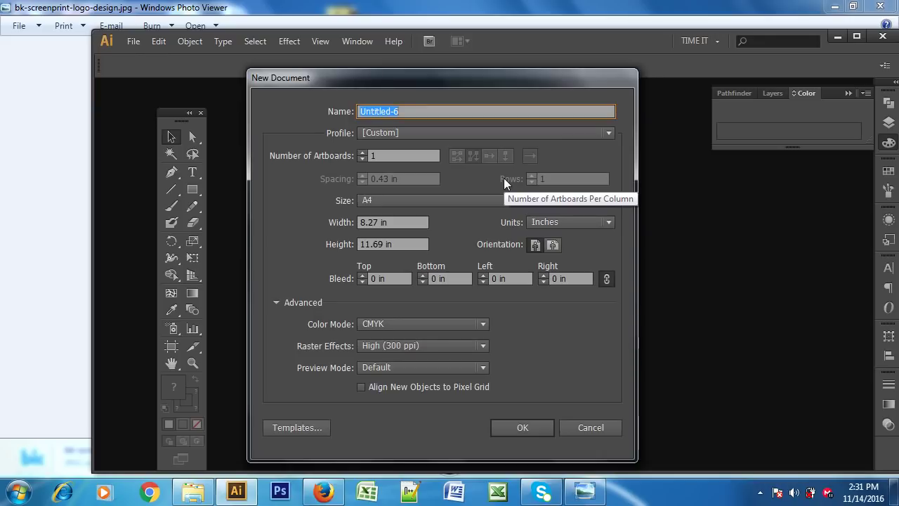
# Step: Create an A4 document with 10 artboards in 4 rows and Screen (72 ppi) raster effects
pyautogui.click(360, 154)
pyautogui.click(360, 153)
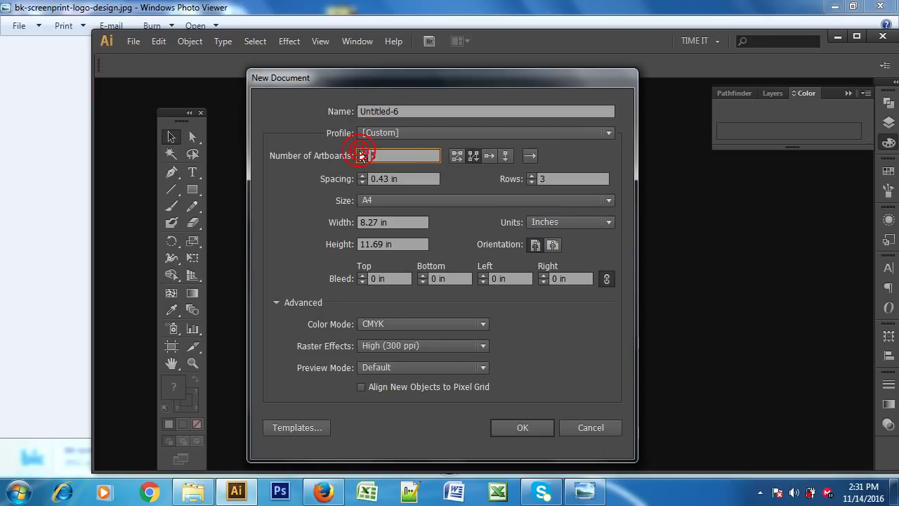
pyautogui.click(361, 153)
pyautogui.click(360, 153)
pyautogui.write('10')
pyautogui.click(439, 349)
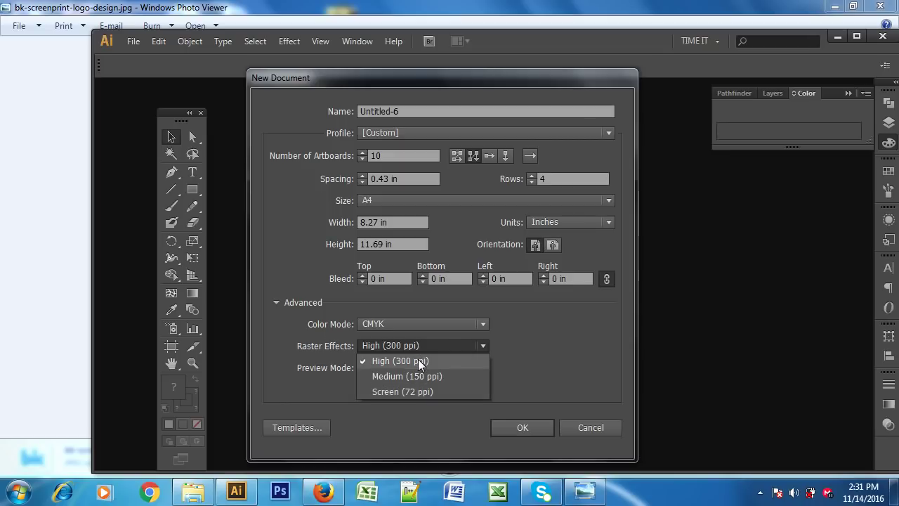
pyautogui.click(418, 359)
pyautogui.click(435, 347)
pyautogui.click(422, 391)
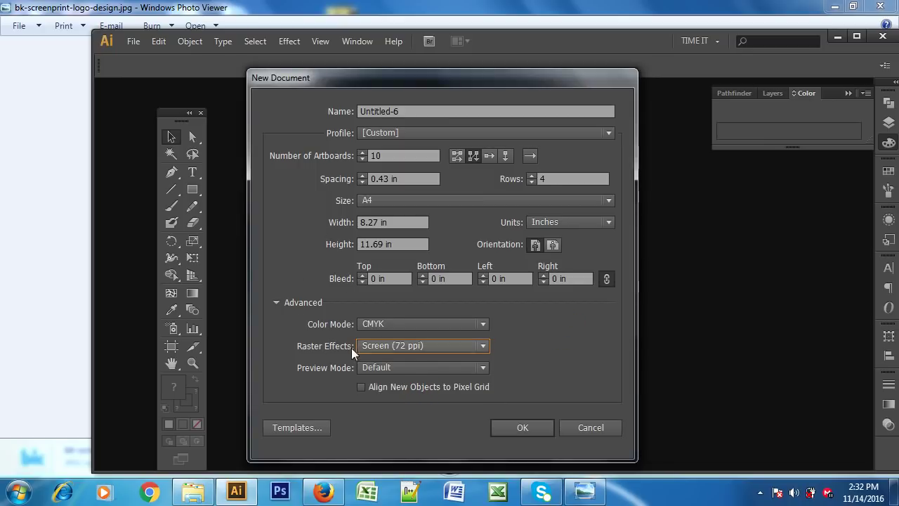
pyautogui.click(519, 428)
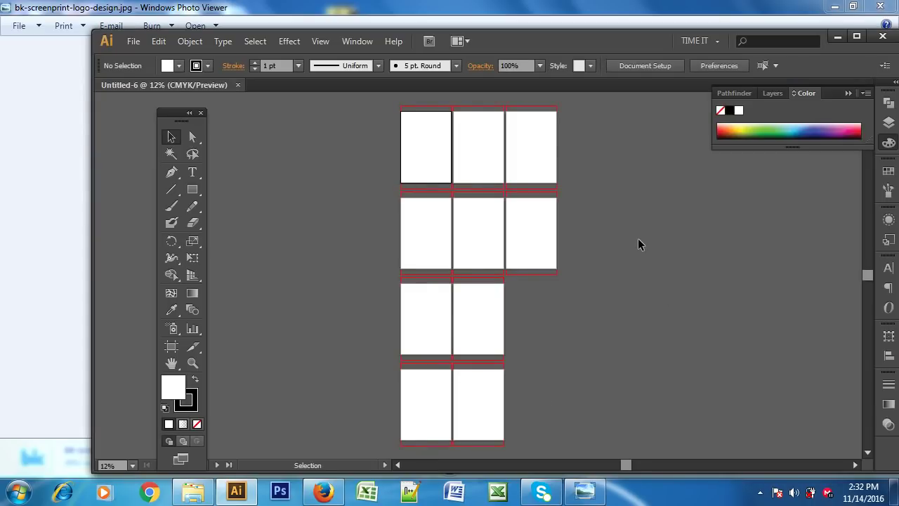
# Step: Draw a red-filled rectangle on the first artboard with the Rectangle tool
pyautogui.click(194, 189)
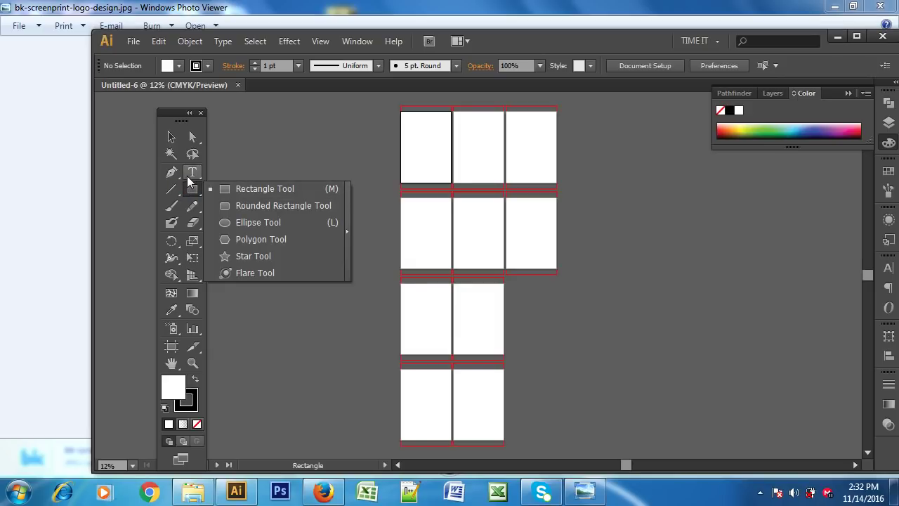
pyautogui.click(229, 188)
pyautogui.click(179, 65)
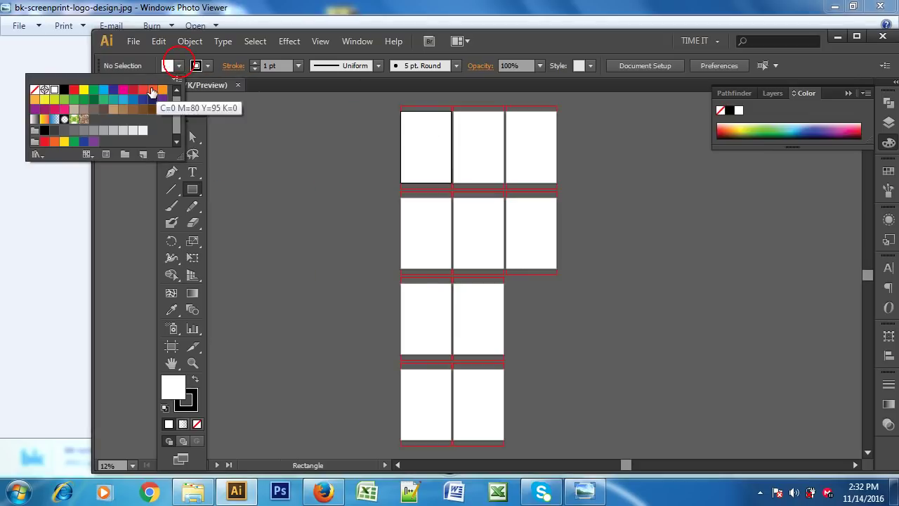
pyautogui.click(143, 89)
pyautogui.click(409, 124)
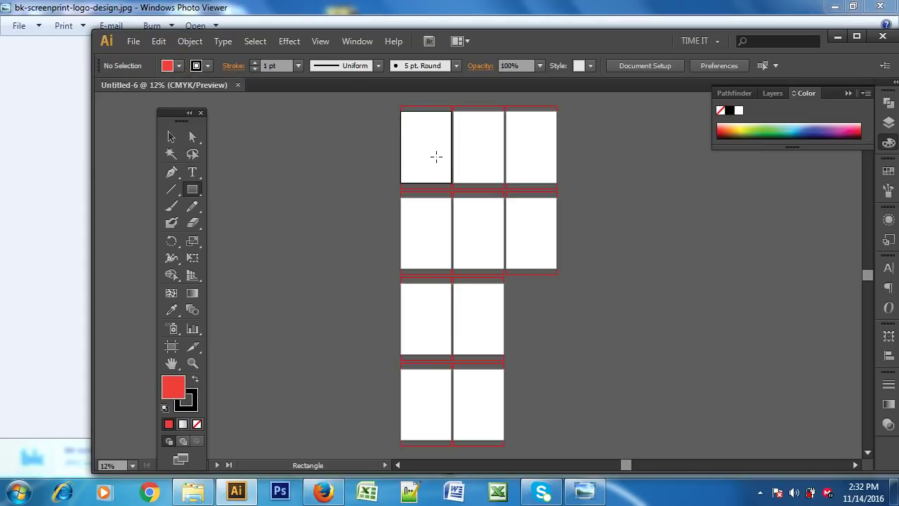
pyautogui.moveTo(415, 129); pyautogui.dragTo(439, 161)
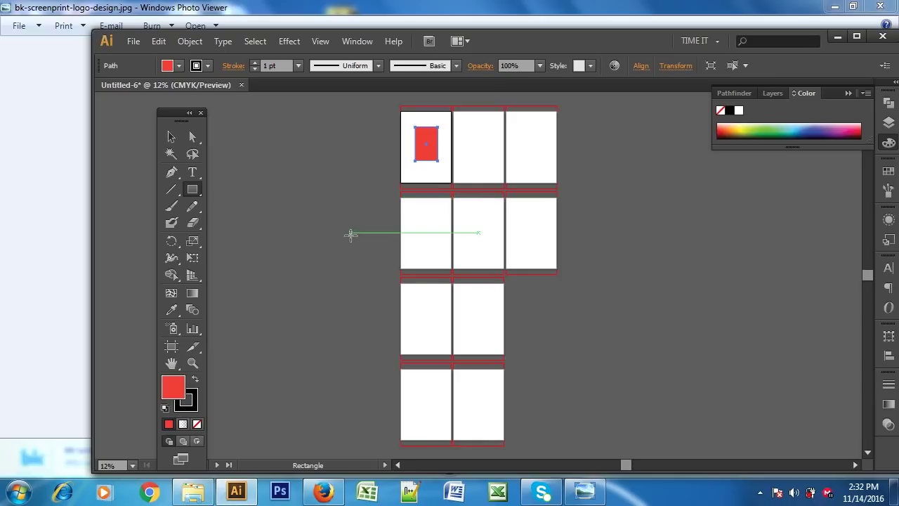
pyautogui.moveTo(461, 131); pyautogui.dragTo(490, 167)
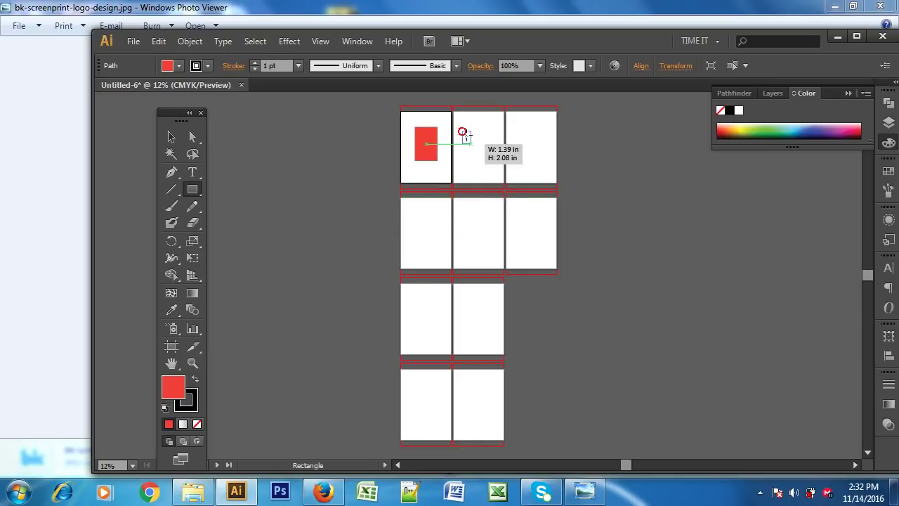
pyautogui.moveTo(521, 127); pyautogui.dragTo(539, 167)
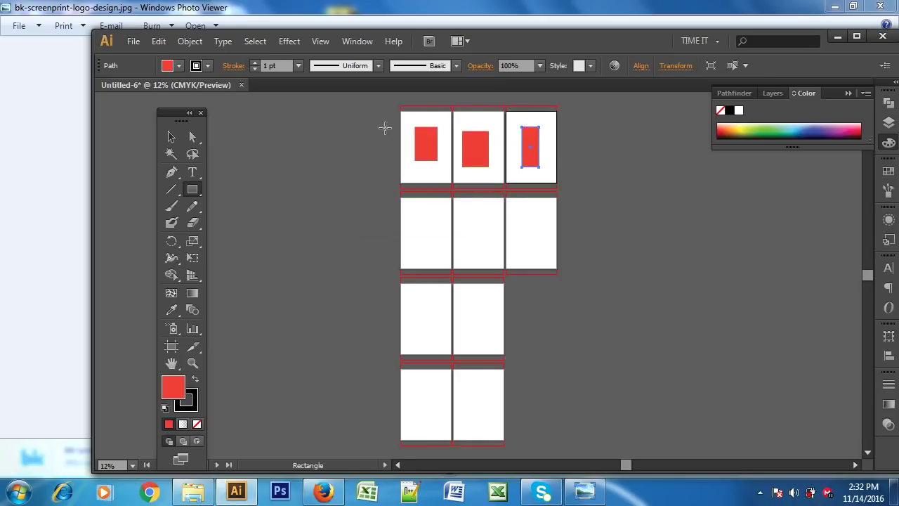
pyautogui.hotkey('ctrl', 'z')
pyautogui.hotkey('ctrl', 'z')
# Step: Alt-drag a copy of the red rectangle onto the second artboard and make it blue
pyautogui.click(172, 136)
pyautogui.moveTo(427, 151); pyautogui.dragTo(482, 155)
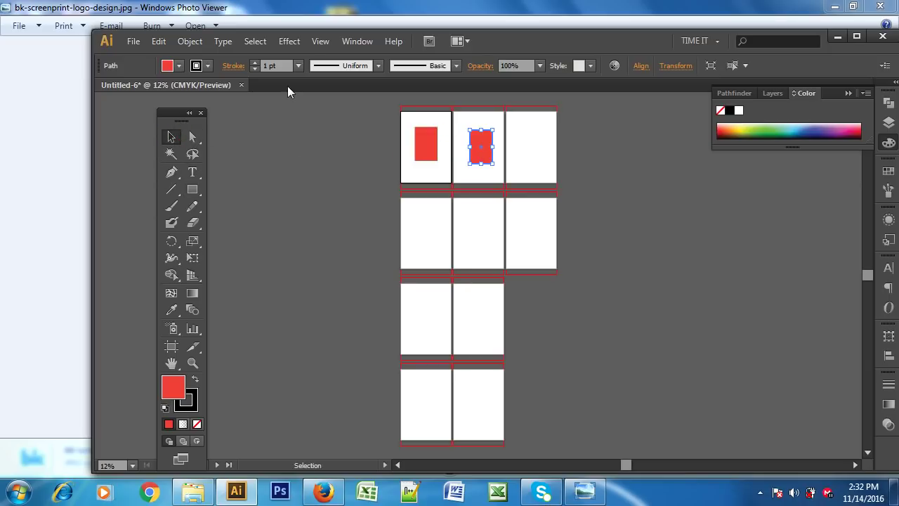
pyautogui.click(179, 65)
pyautogui.click(113, 90)
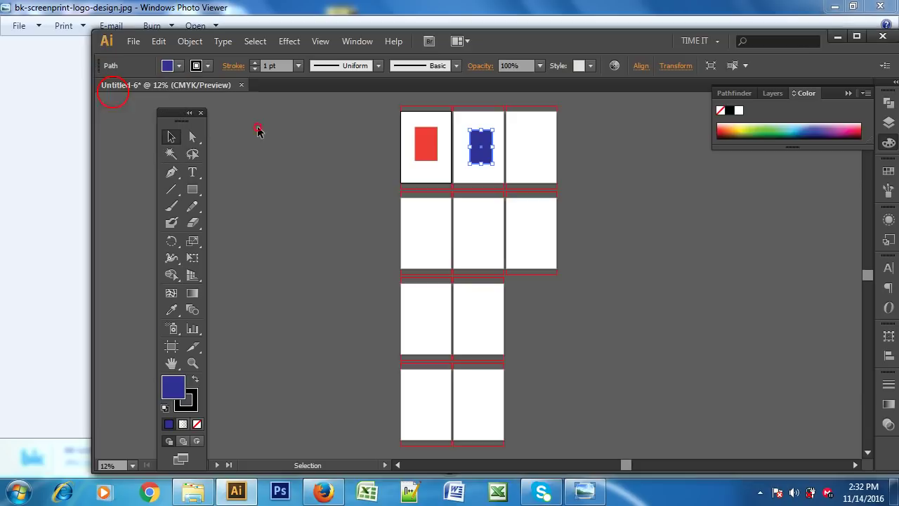
pyautogui.click(542, 158)
# Step: Copy a dark brown rectangle onto the third artboard and another onto the second row's first artboard
pyautogui.moveTo(483, 149); pyautogui.dragTo(534, 149)
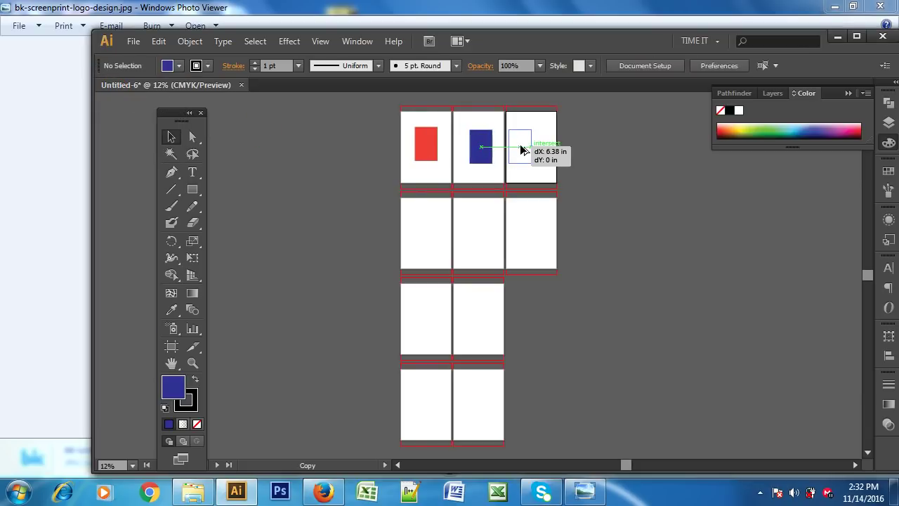
pyautogui.click(179, 65)
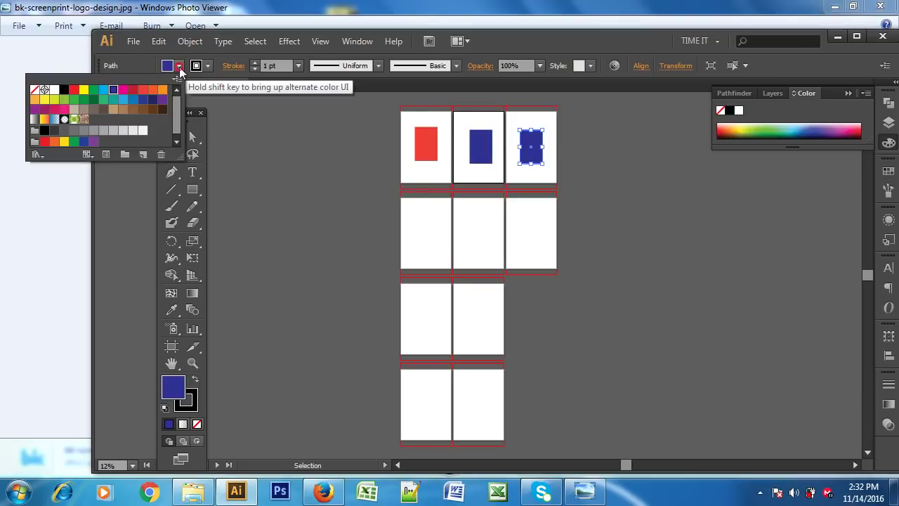
pyautogui.click(163, 110)
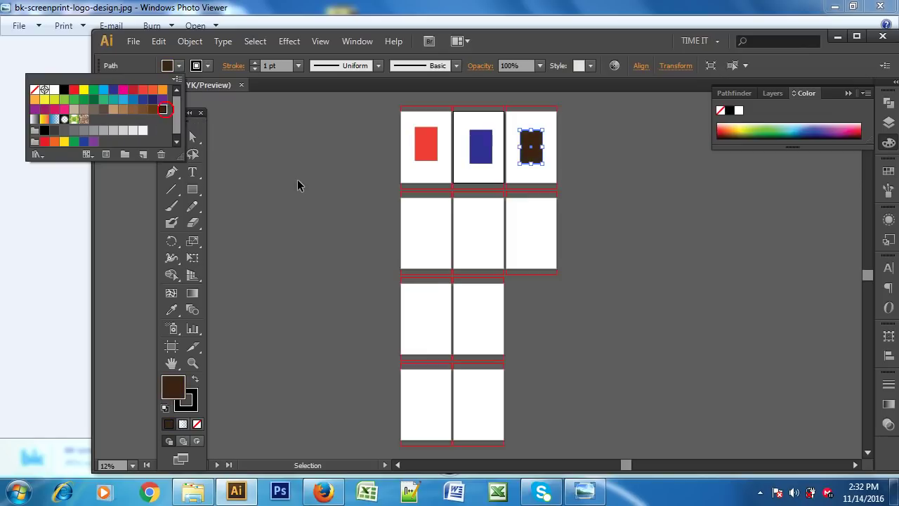
pyautogui.click(298, 185)
pyautogui.click(542, 158)
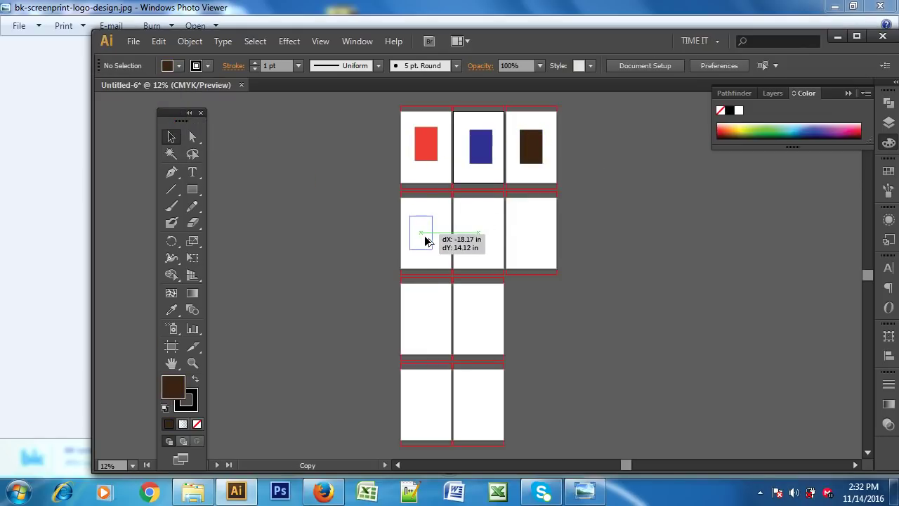
pyautogui.moveTo(541, 158); pyautogui.dragTo(432, 243)
pyautogui.click(300, 180)
# Step: Try light grey, red and Orange, Yellow gradient fills from the Fill swatches
pyautogui.click(179, 66)
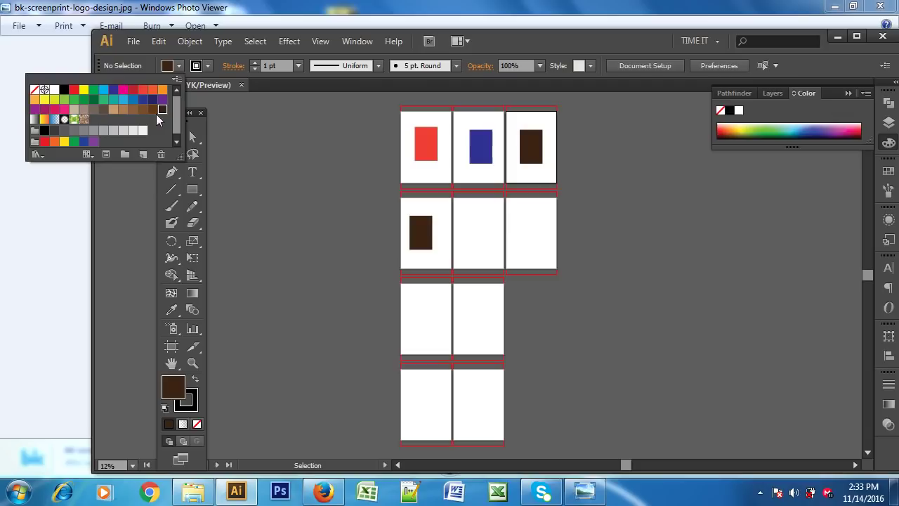
pyautogui.click(126, 130)
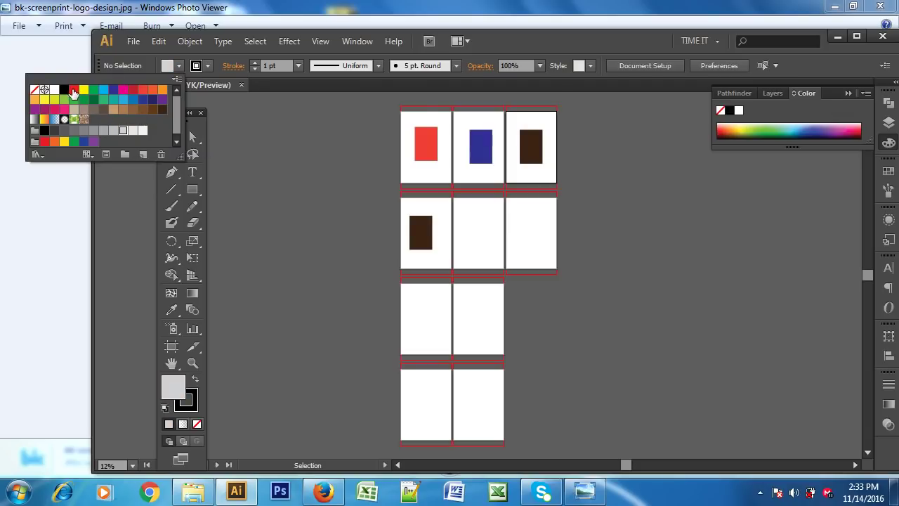
pyautogui.click(73, 90)
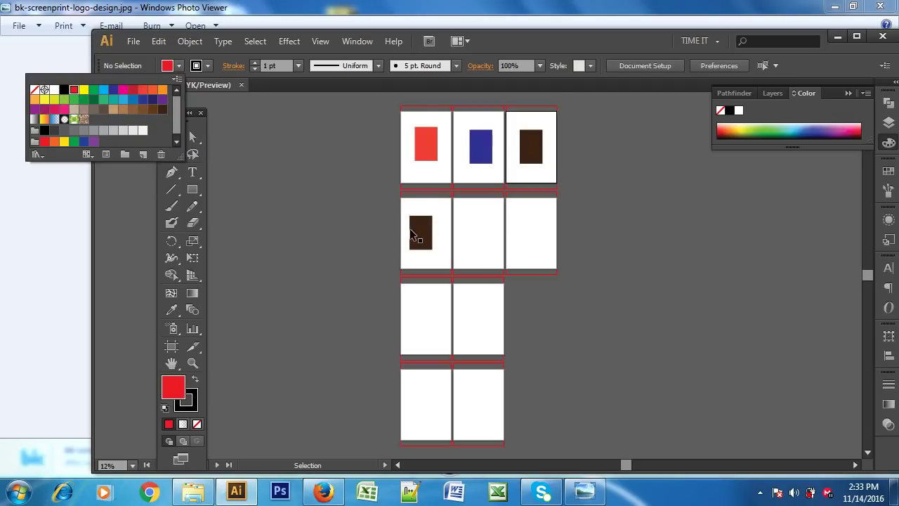
pyautogui.click(291, 181)
pyautogui.click(180, 65)
pyautogui.click(44, 120)
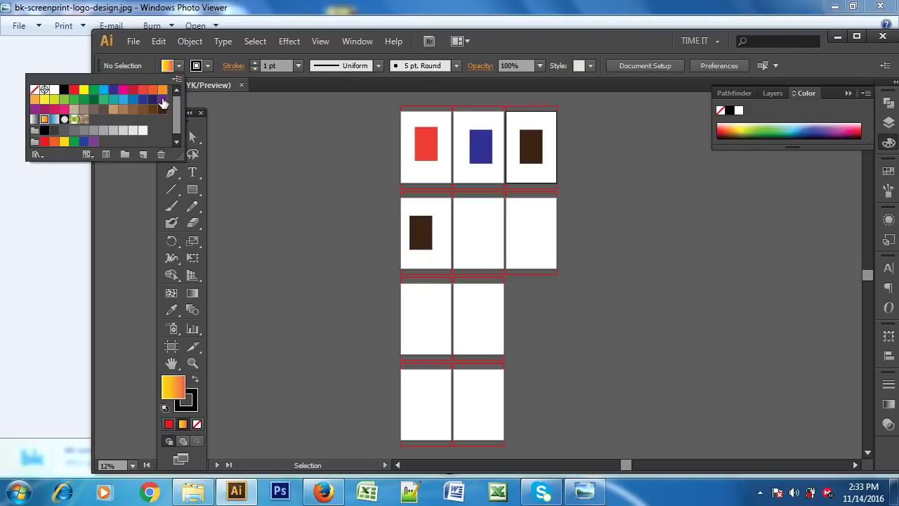
pyautogui.click(425, 238)
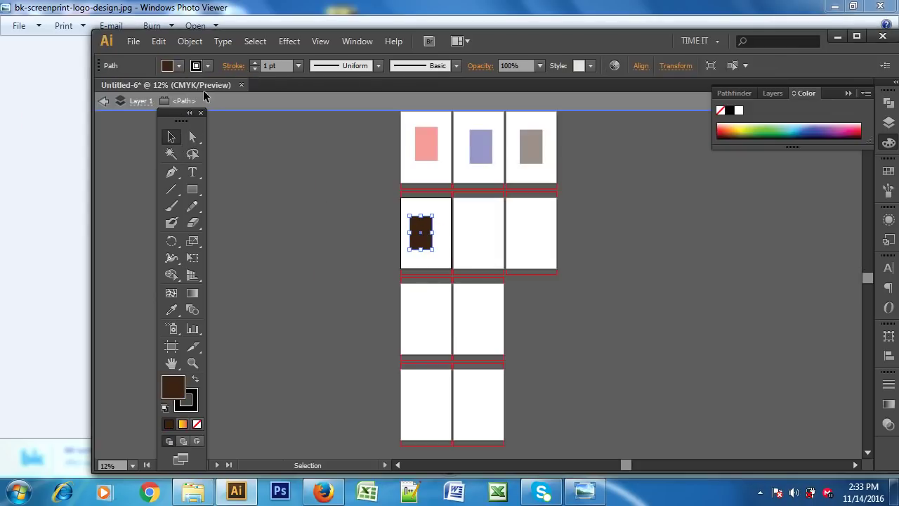
# Step: Recolour the brown rectangle on the second row's first artboard to teal
pyautogui.click(279, 213)
pyautogui.click(416, 239)
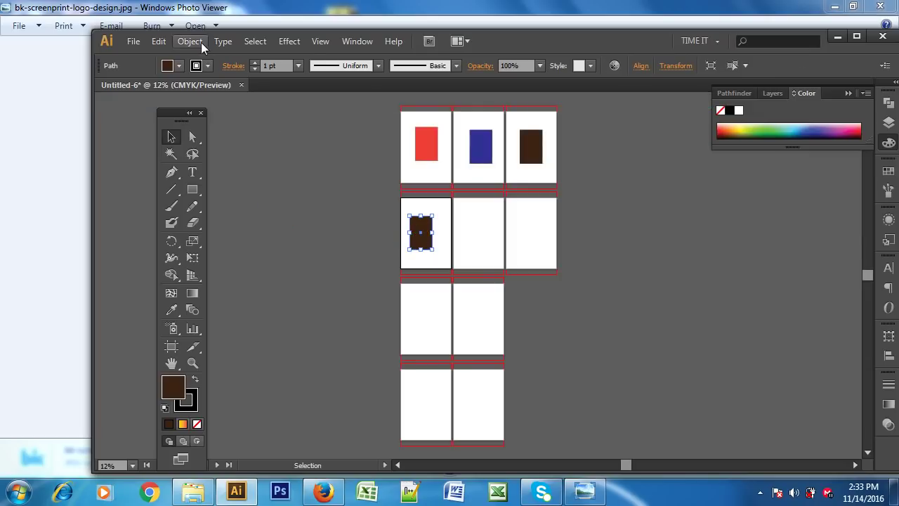
pyautogui.click(181, 65)
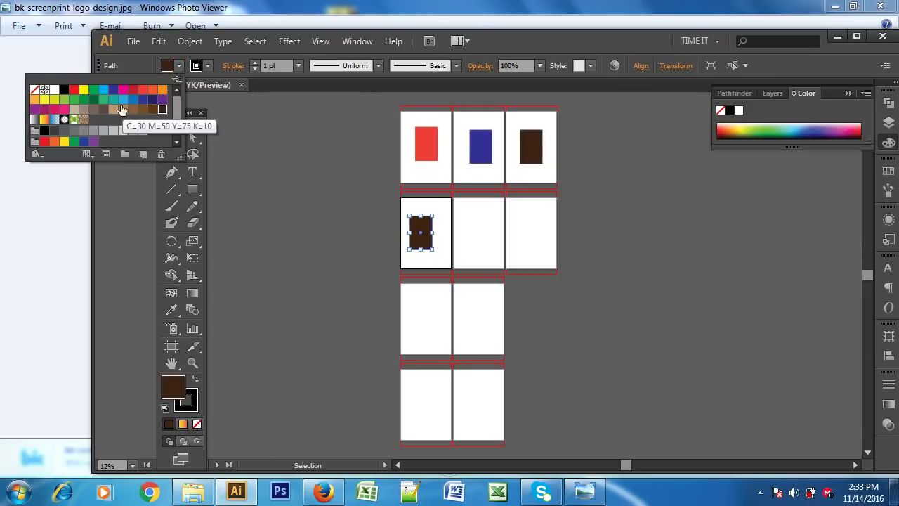
pyautogui.click(113, 99)
pyautogui.click(286, 202)
pyautogui.click(368, 201)
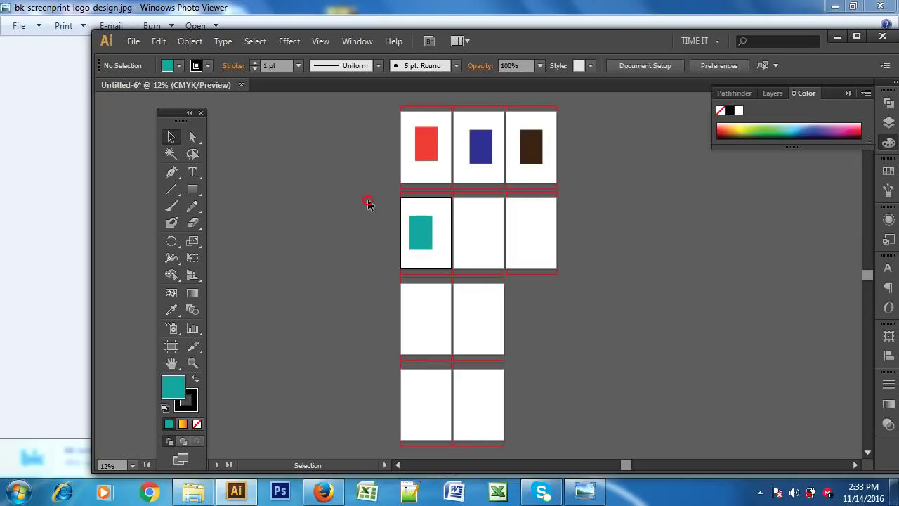
# Step: Copy it onto the next two second-row artboards, colouring them yellow and dark green
pyautogui.moveTo(421, 231)
pyautogui.mouseDown()
pyautogui.moveTo(496, 234)
pyautogui.moveTo(475, 235)
pyautogui.mouseUp()
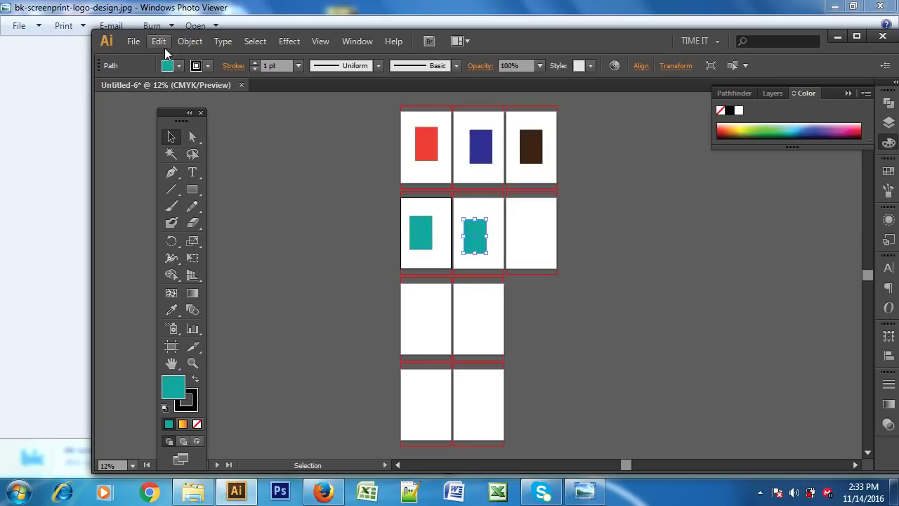
pyautogui.click(181, 66)
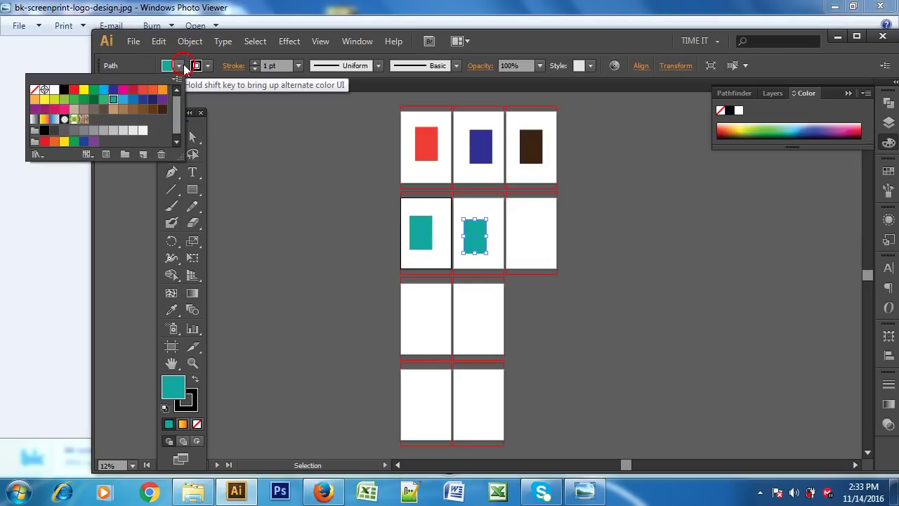
pyautogui.click(83, 90)
pyautogui.click(609, 208)
pyautogui.moveTo(475, 237); pyautogui.dragTo(532, 234)
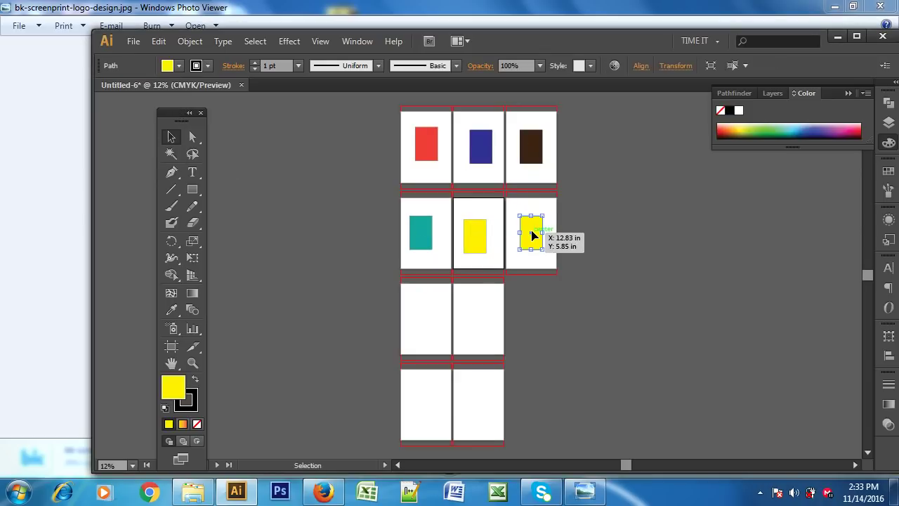
pyautogui.click(180, 66)
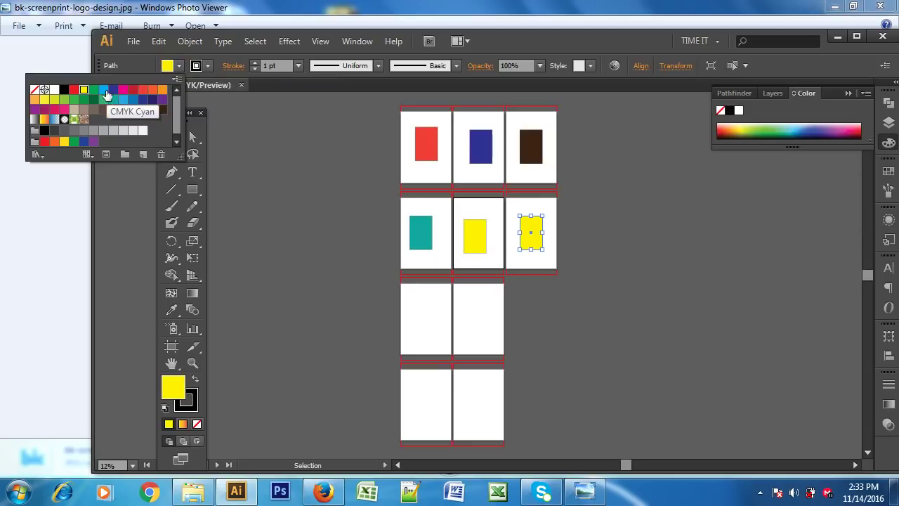
pyautogui.click(94, 99)
pyautogui.click(587, 227)
# Step: Copy the dark green rectangle to the third row, make it light green, and duplicate it alongside
pyautogui.moveTo(538, 237); pyautogui.dragTo(431, 327)
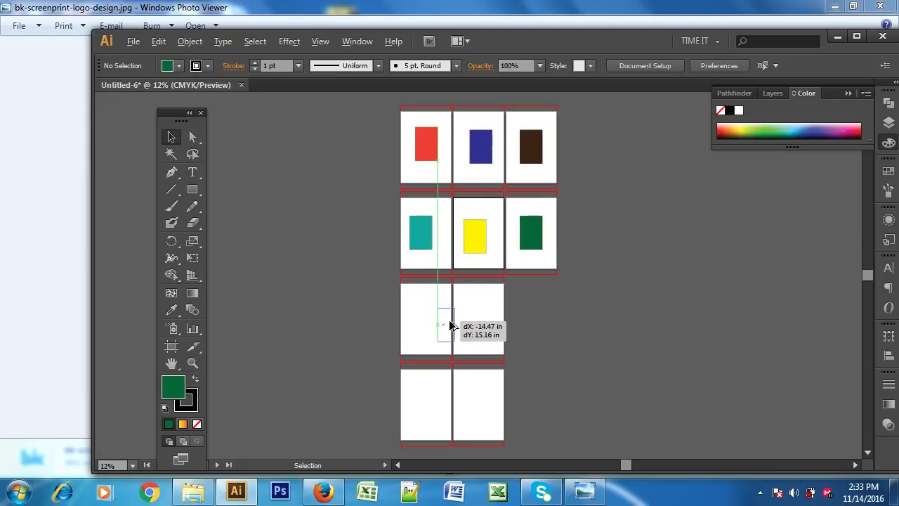
pyautogui.click(180, 66)
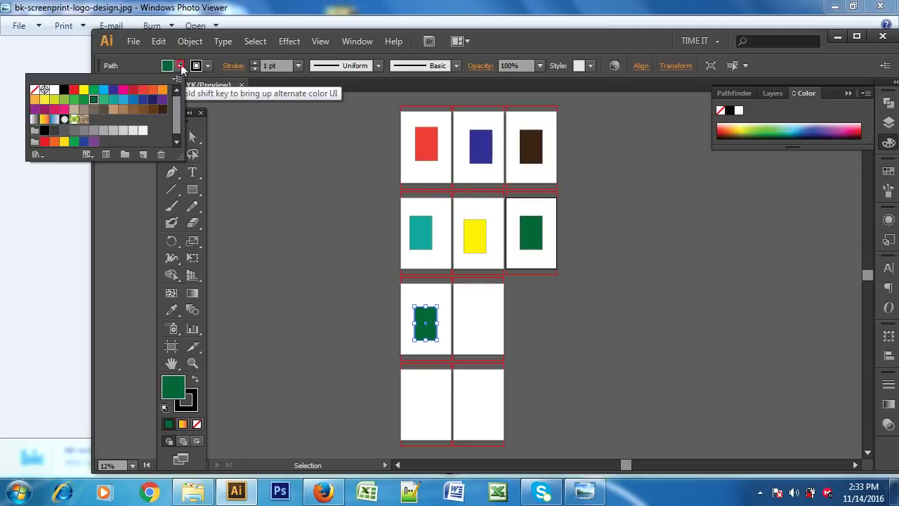
pyautogui.click(73, 99)
pyautogui.click(299, 204)
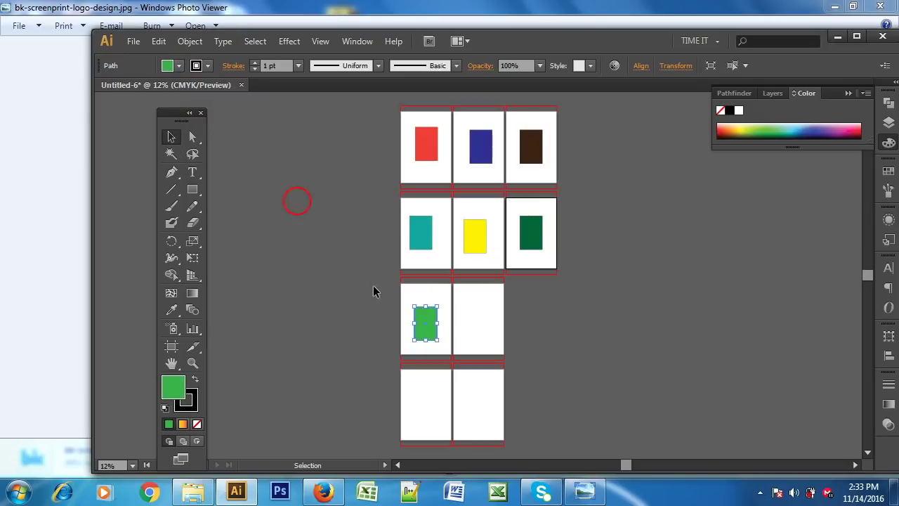
pyautogui.click(598, 307)
pyautogui.click(413, 323)
pyautogui.moveTo(430, 323); pyautogui.dragTo(479, 321)
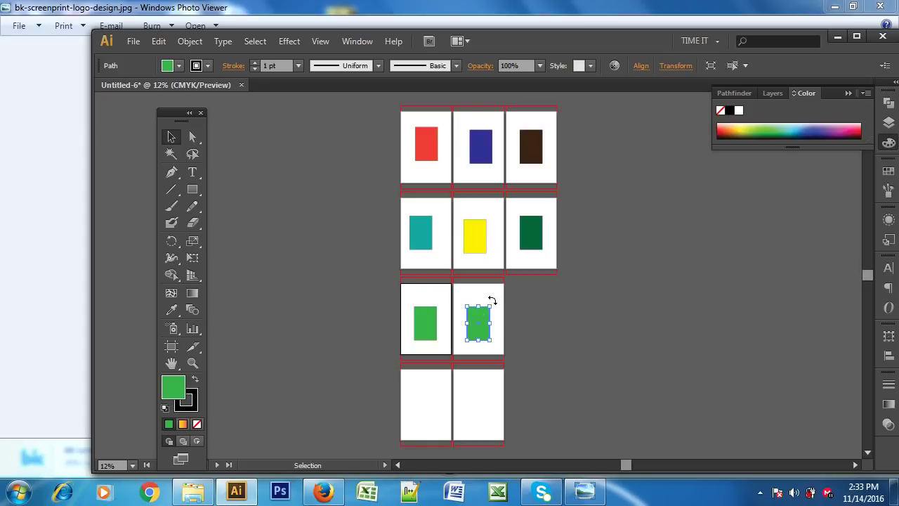
# Step: Make the eighth-artboard copy blue and copy it onto both bottom-row artboards
pyautogui.click(179, 66)
pyautogui.click(117, 95)
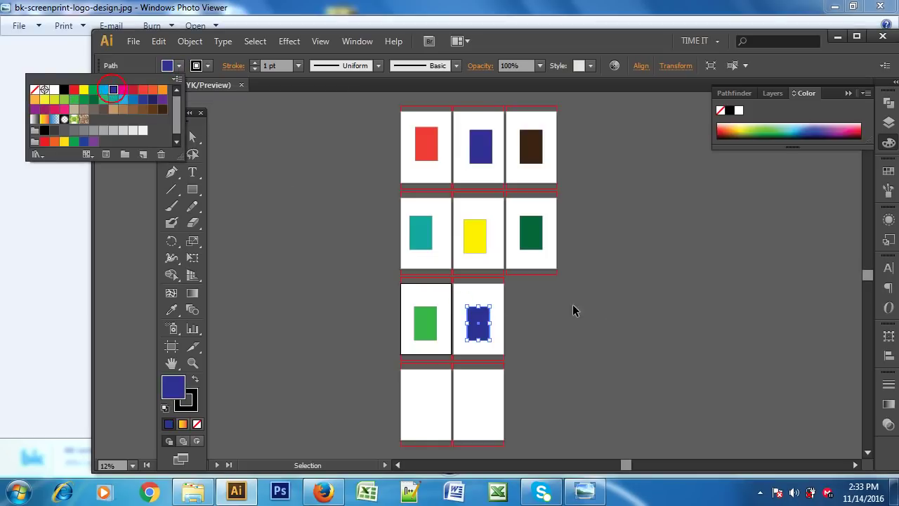
pyautogui.click(612, 309)
pyautogui.click(481, 321)
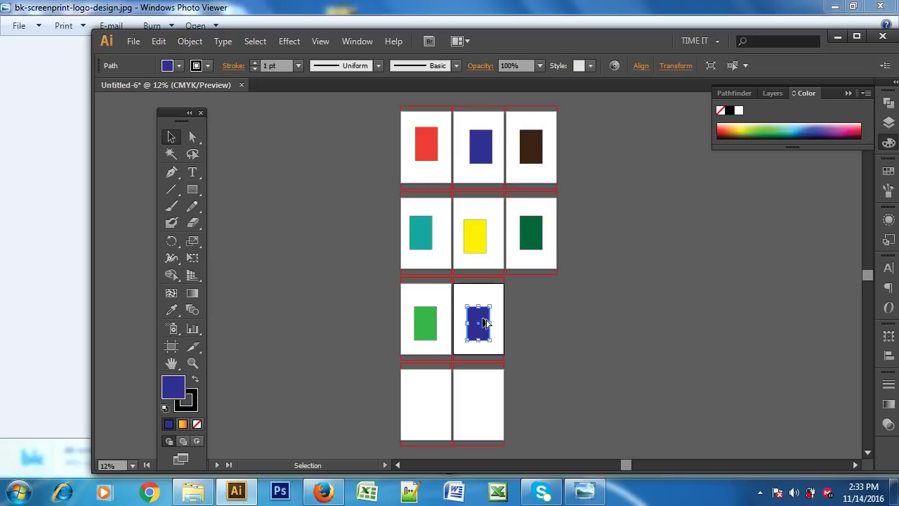
pyautogui.moveTo(484, 319)
pyautogui.mouseDown()
pyautogui.moveTo(425, 408)
pyautogui.moveTo(459, 399)
pyautogui.moveTo(434, 407)
pyautogui.mouseUp()
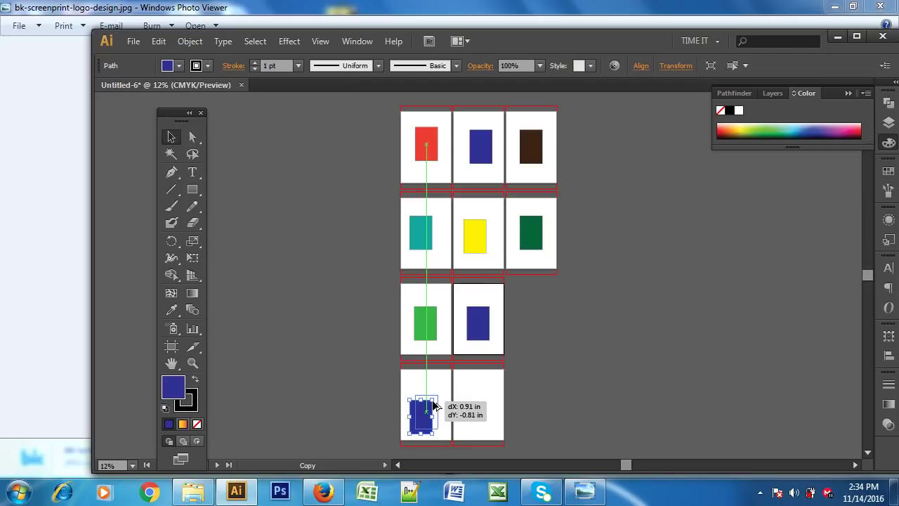
pyautogui.moveTo(433, 406); pyautogui.dragTo(484, 406)
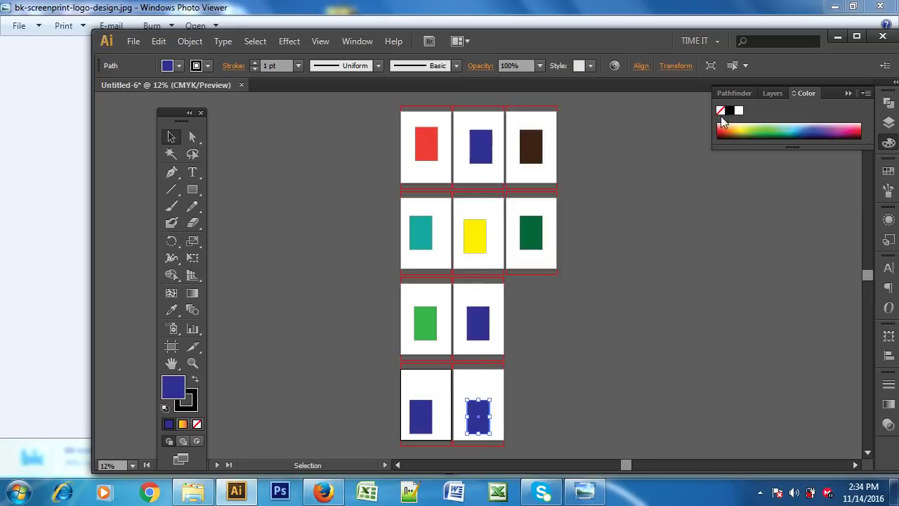
# Step: Look through the select-similar and alignment options in the Control bar
pyautogui.click(747, 65)
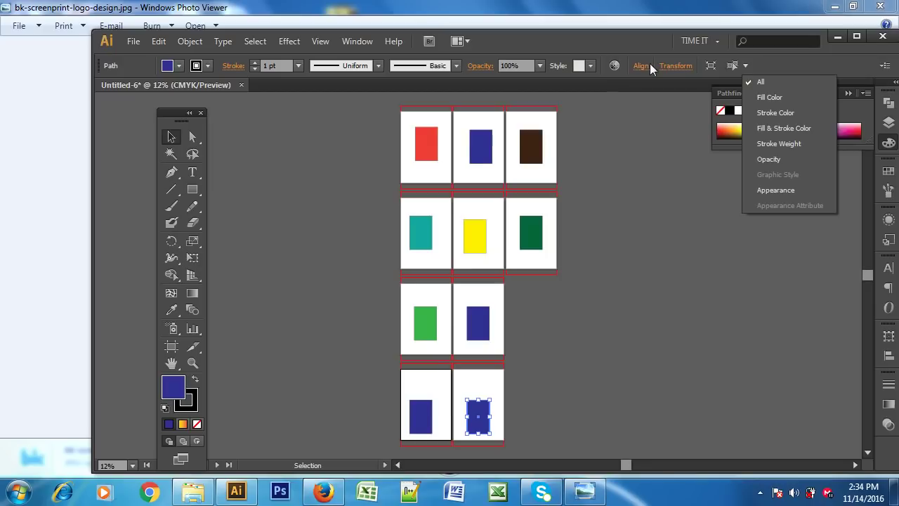
pyautogui.click(593, 66)
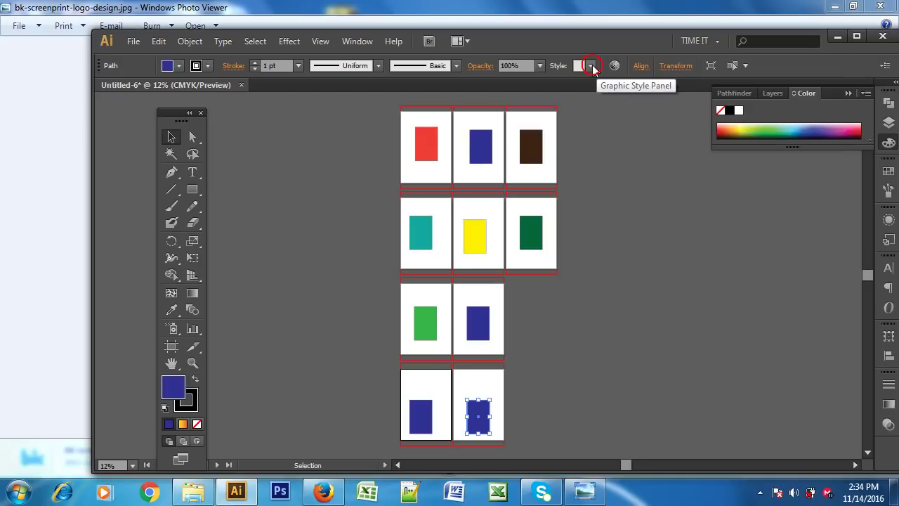
pyautogui.click(641, 67)
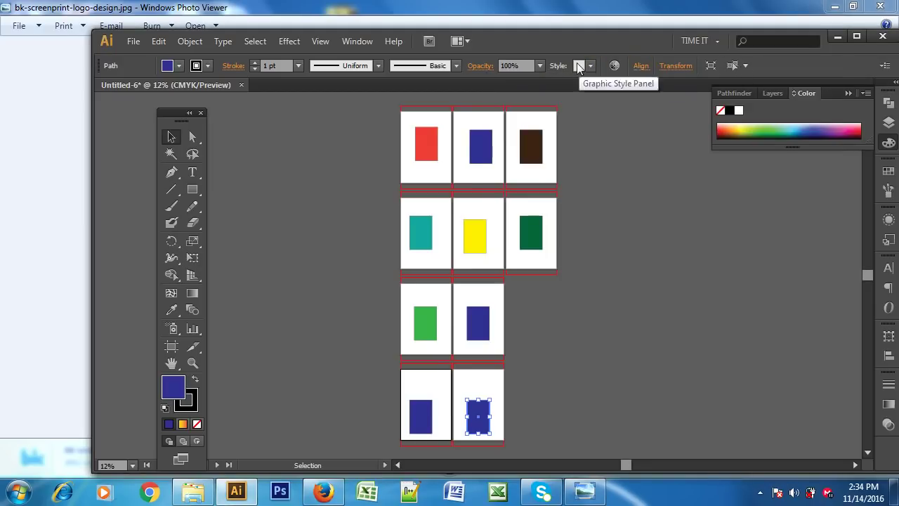
pyautogui.click(468, 44)
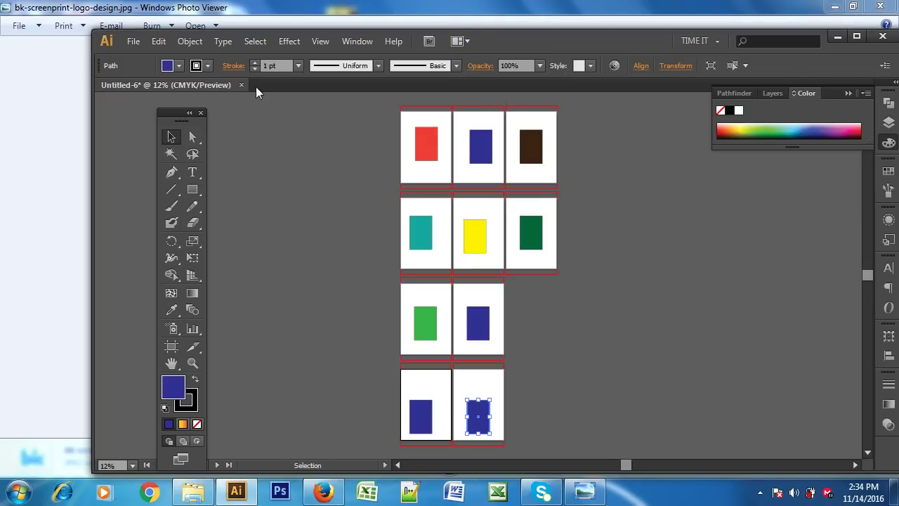
pyautogui.click(613, 312)
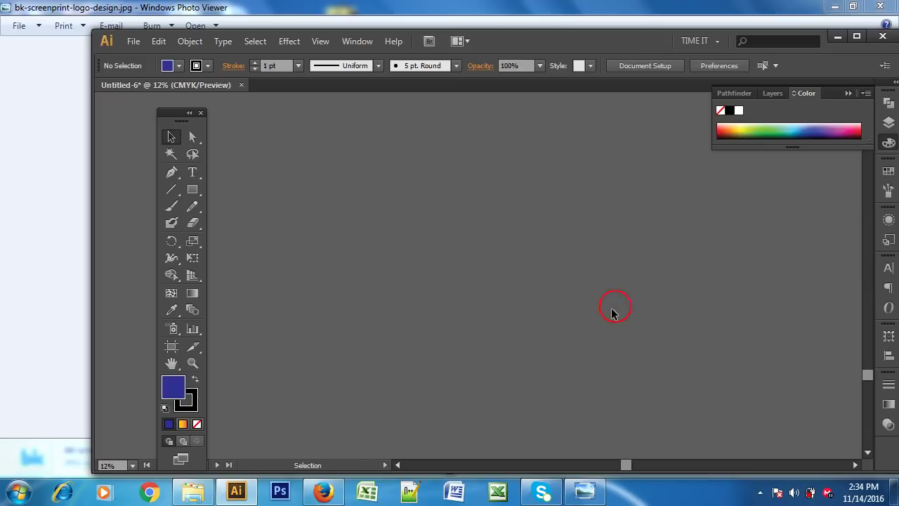
pyautogui.scroll(5, 613, 313)
# Step: Make the bottom-left rectangle yellow
pyautogui.click(426, 278)
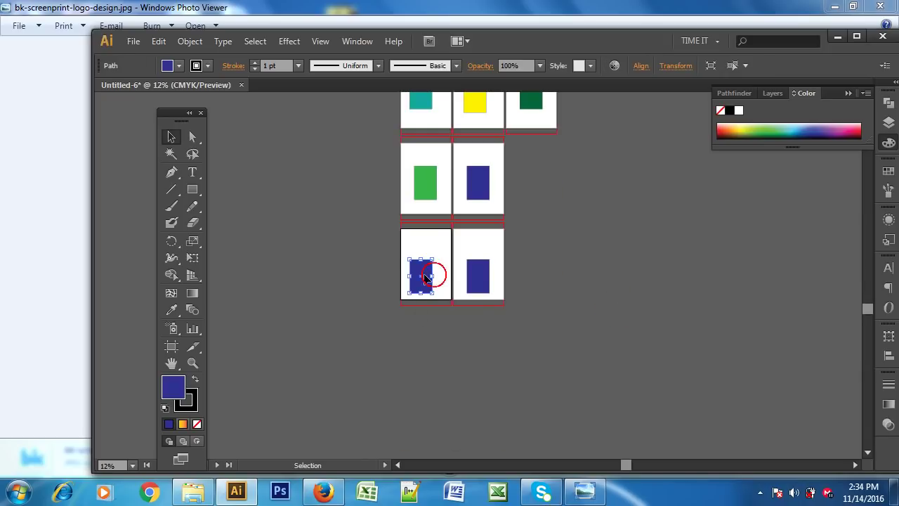
pyautogui.click(177, 65)
pyautogui.click(44, 100)
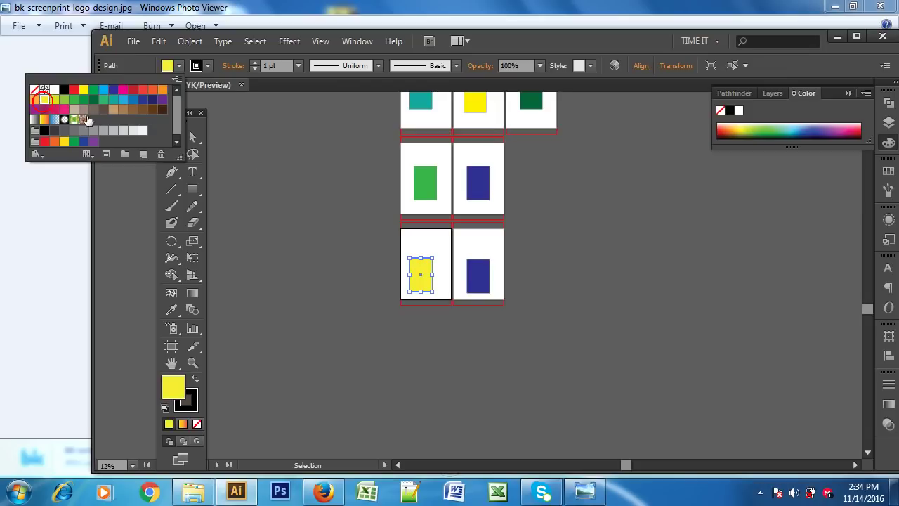
pyautogui.click(717, 251)
pyautogui.scroll(3, 716, 252)
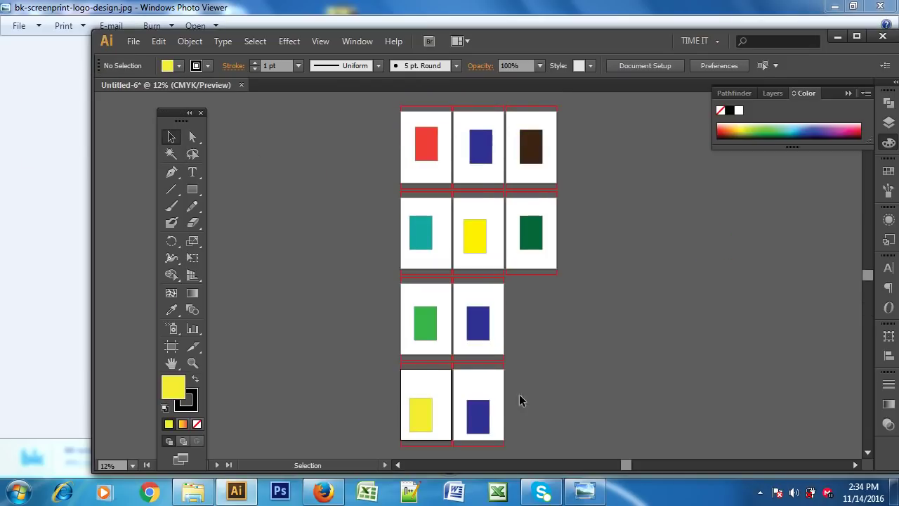
# Step: Give the bottom-right rectangle the Orange, Yellow gradient fill
pyautogui.click(486, 416)
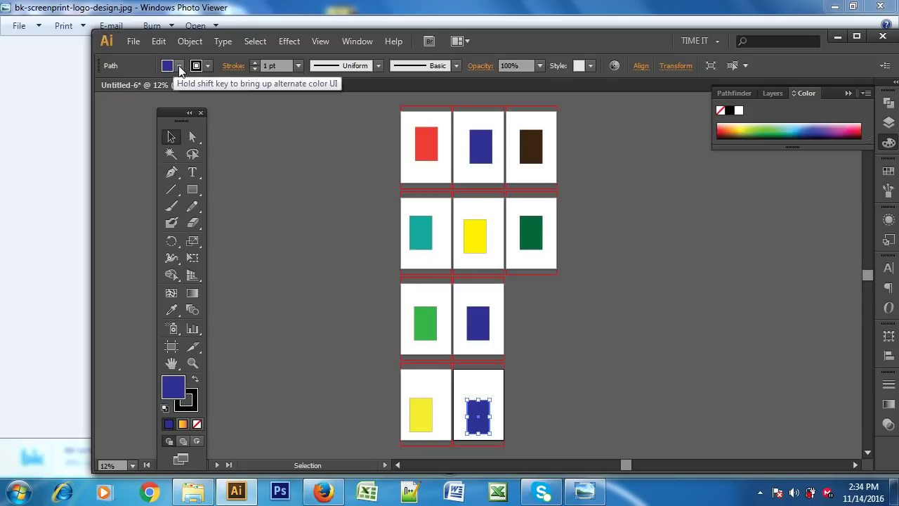
pyautogui.click(180, 67)
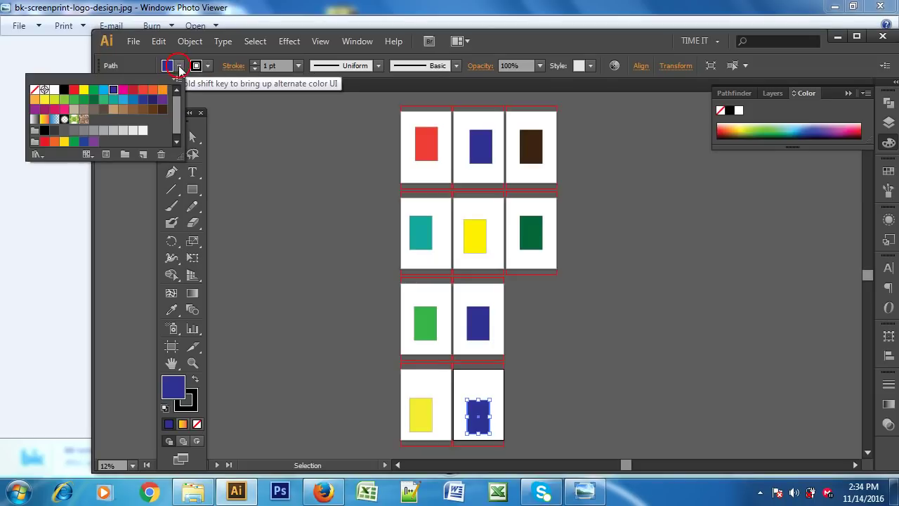
pyautogui.click(74, 90)
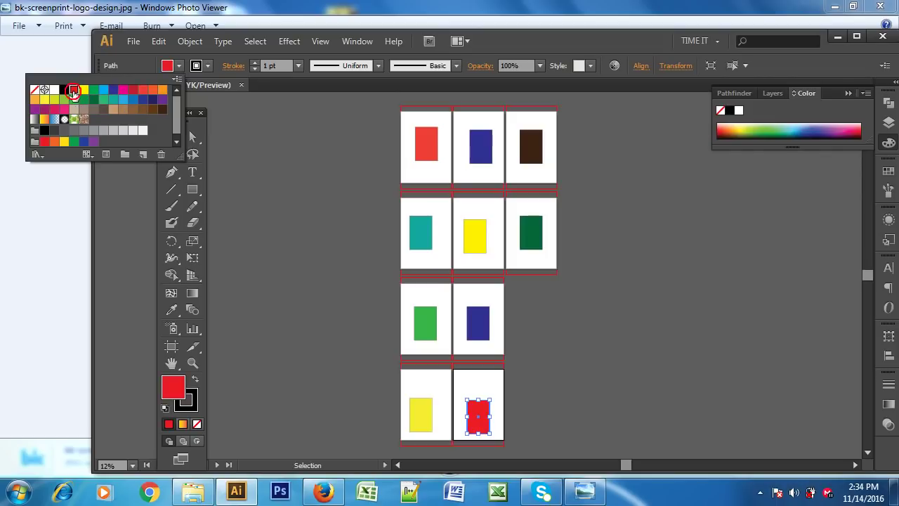
pyautogui.click(162, 110)
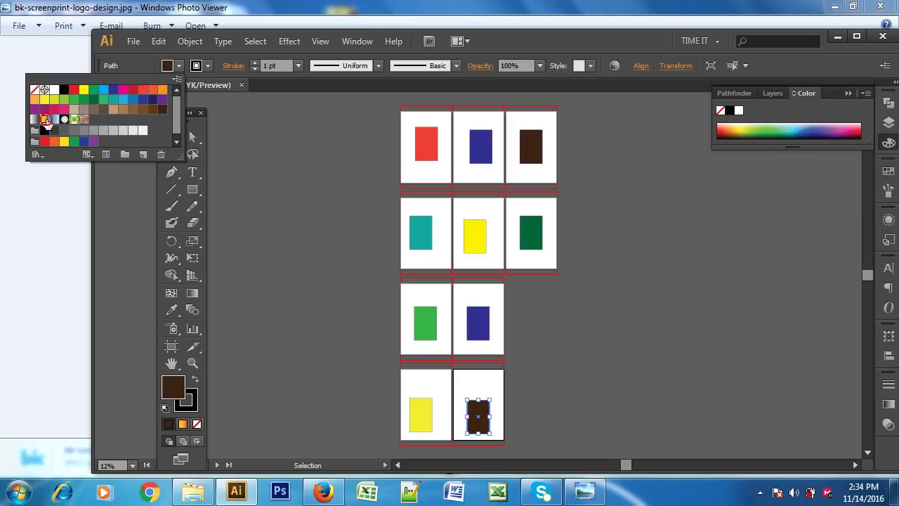
pyautogui.click(44, 121)
pyautogui.click(716, 274)
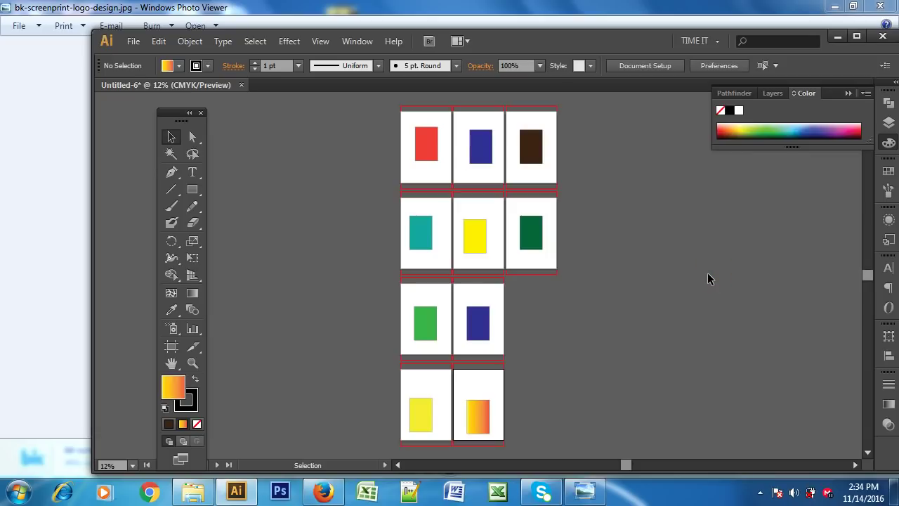
# Step: Zoom out to view all ten artboards and marquee-select all the coloured rectangles
pyautogui.hotkey('ctrl', '-')
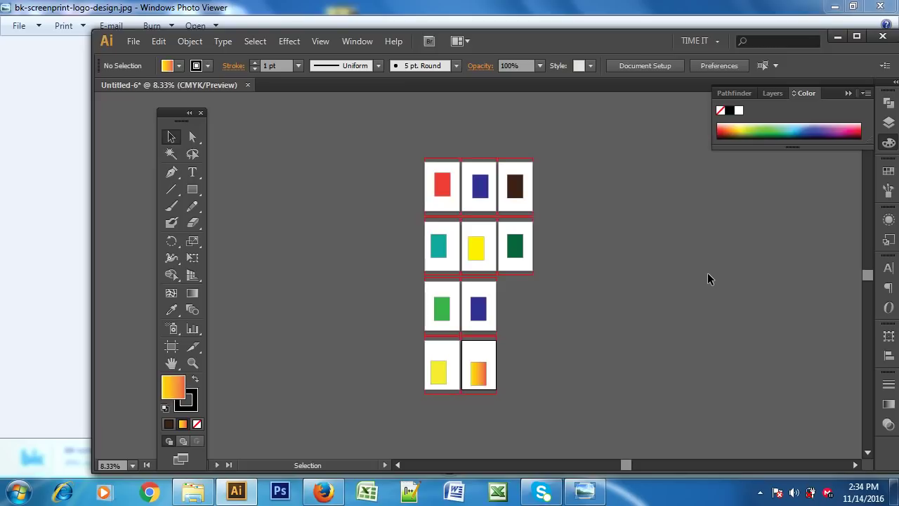
pyautogui.moveTo(342, 128); pyautogui.dragTo(613, 428)
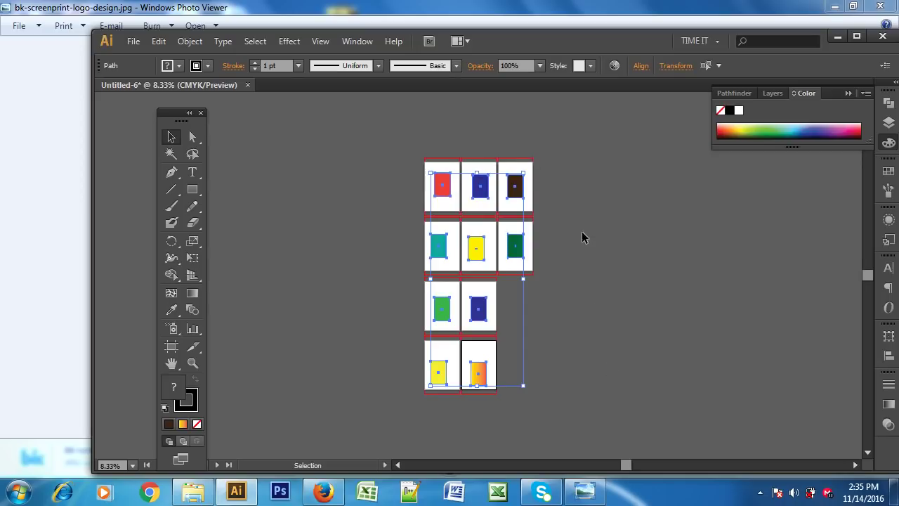
pyautogui.click(596, 277)
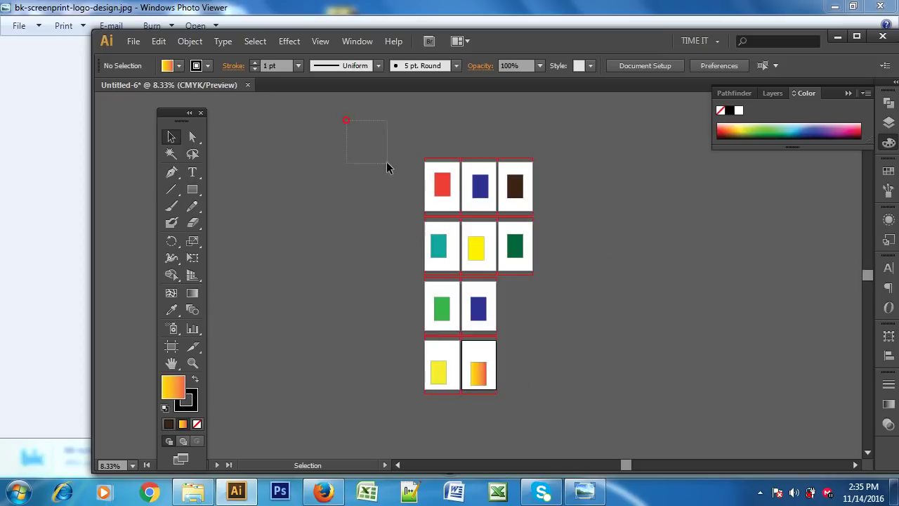
pyautogui.moveTo(386, 167); pyautogui.dragTo(590, 402)
# Step: Save a copy of the document to the desktop in Adobe PDF format
pyautogui.click(134, 43)
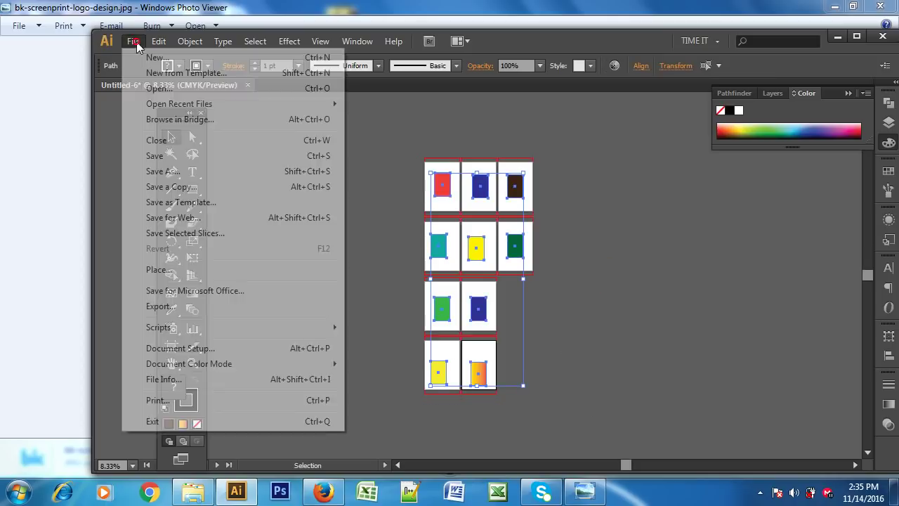
pyautogui.click(159, 173)
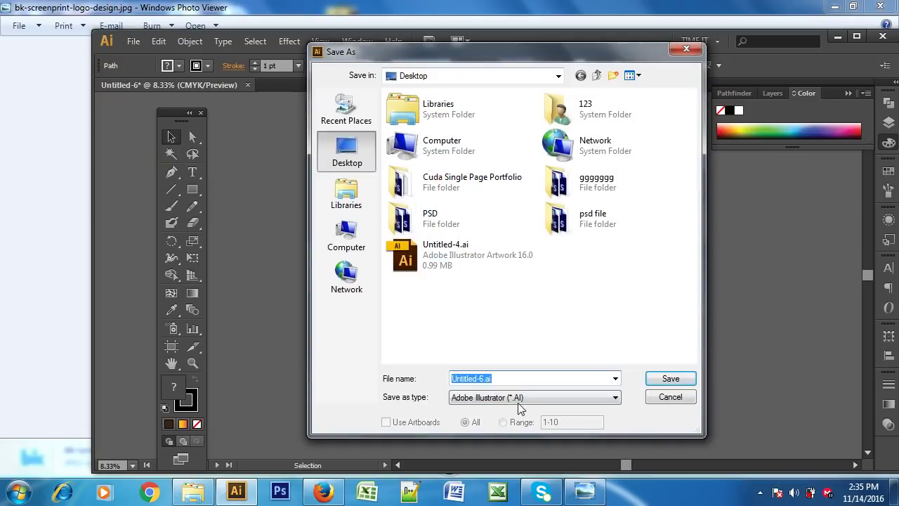
pyautogui.click(520, 398)
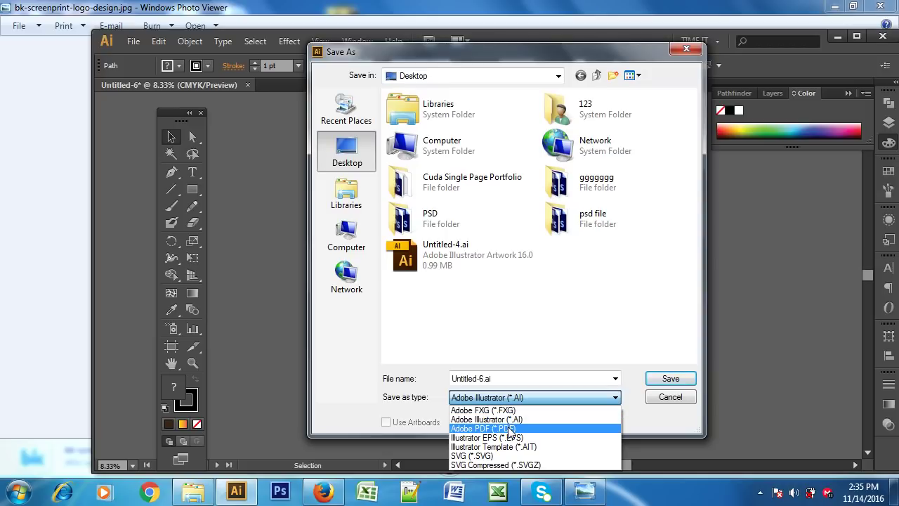
pyautogui.click(511, 428)
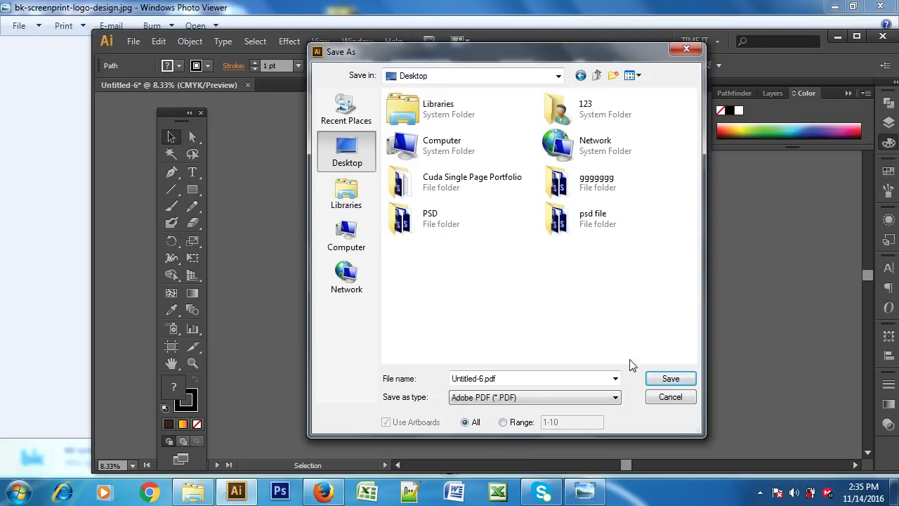
pyautogui.click(665, 380)
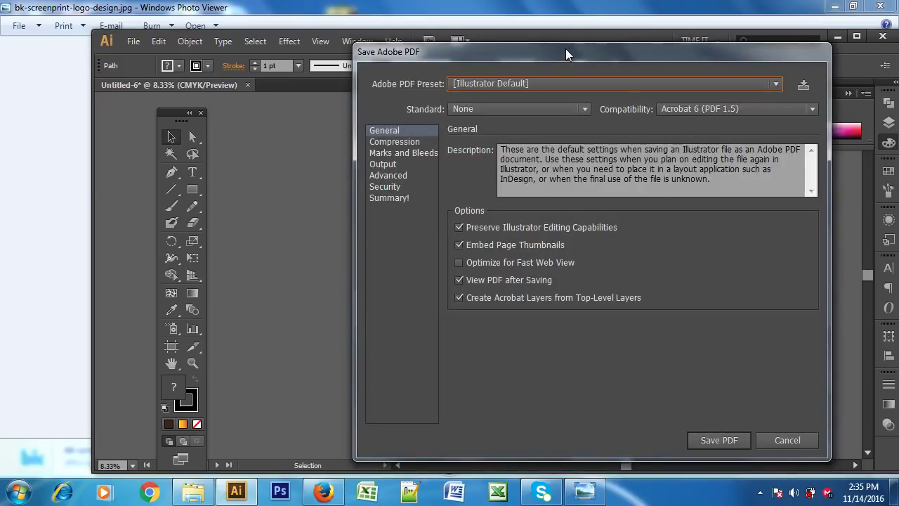
# Step: Enable Optimize for Fast Web View, keep Acrobat 6 (PDF 1.5) compatibility, and save the PDF
pyautogui.moveTo(565, 49); pyautogui.dragTo(583, 42)
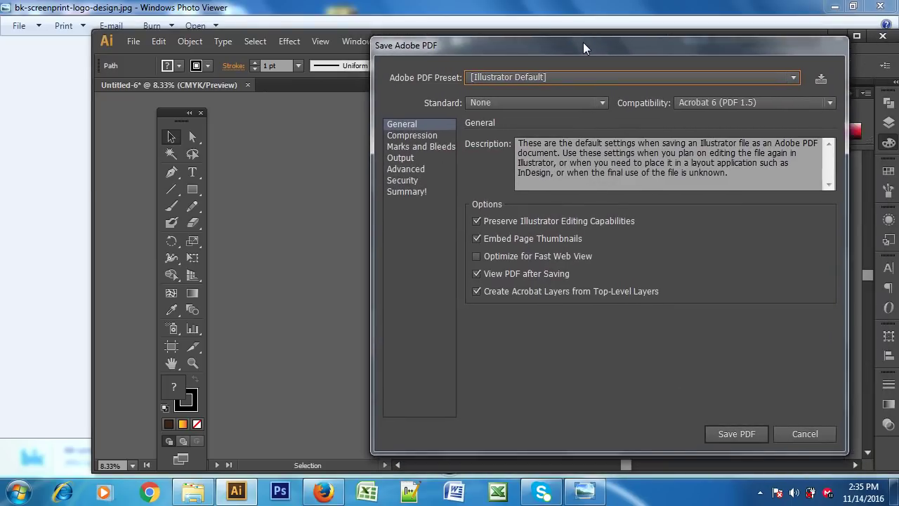
pyautogui.click(409, 181)
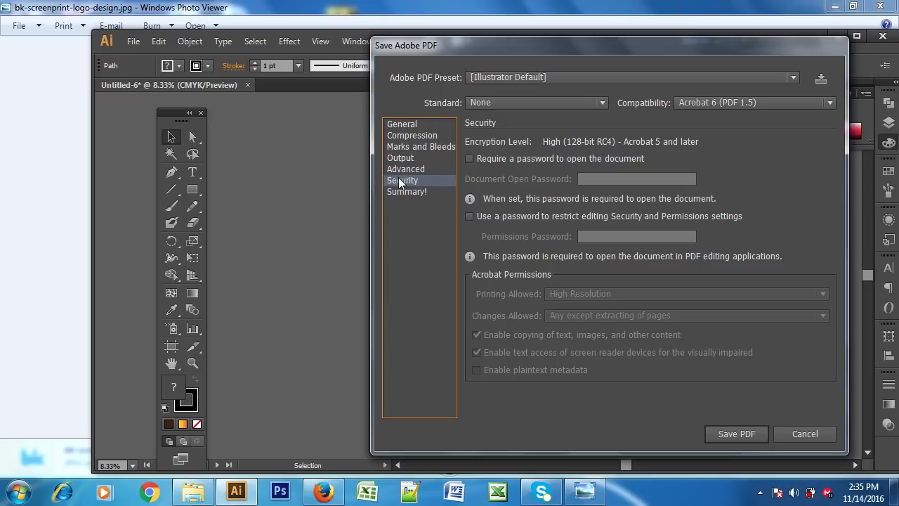
pyautogui.click(403, 124)
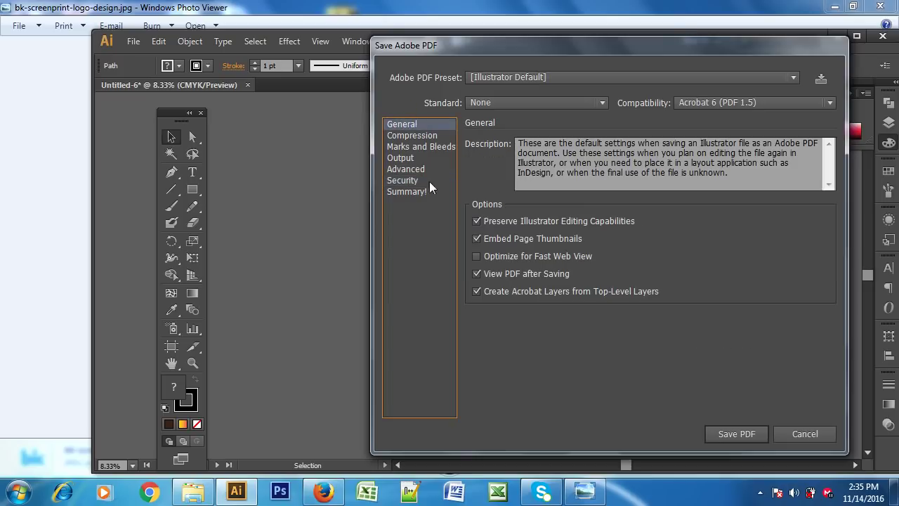
pyautogui.click(497, 257)
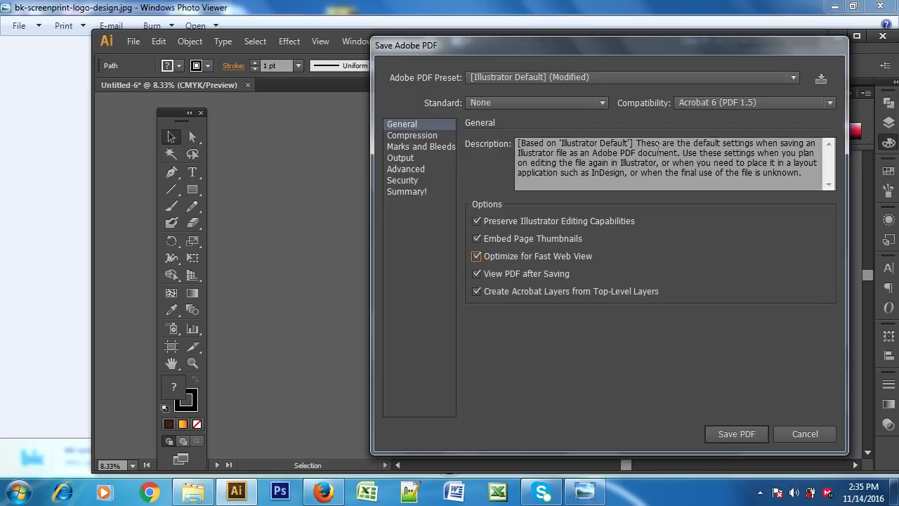
pyautogui.click(749, 103)
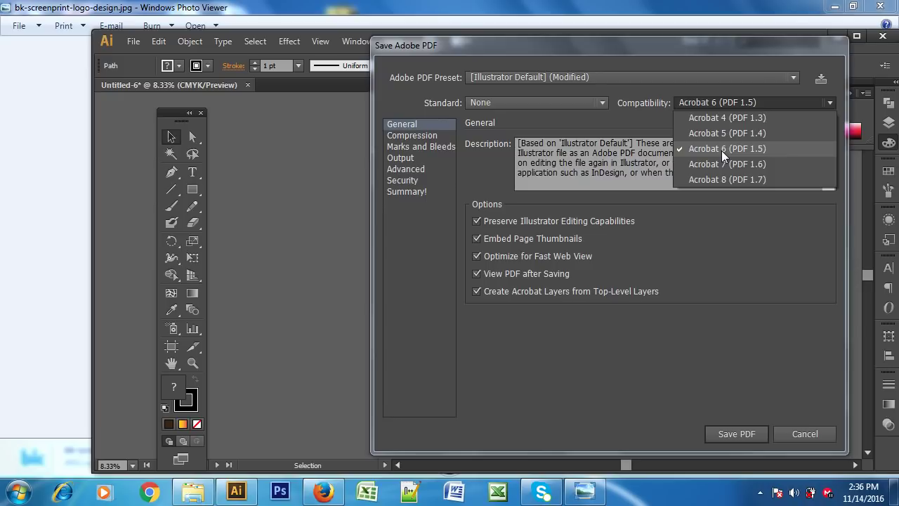
pyautogui.click(722, 149)
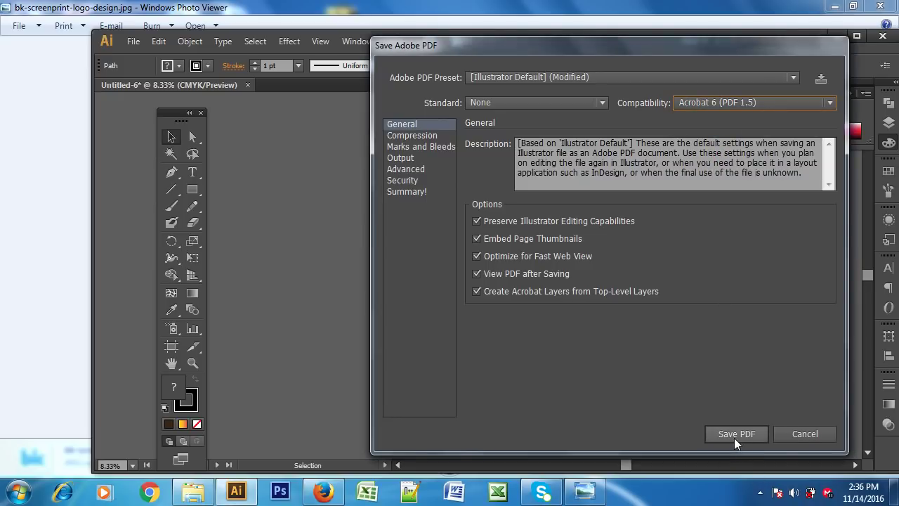
pyautogui.click(736, 436)
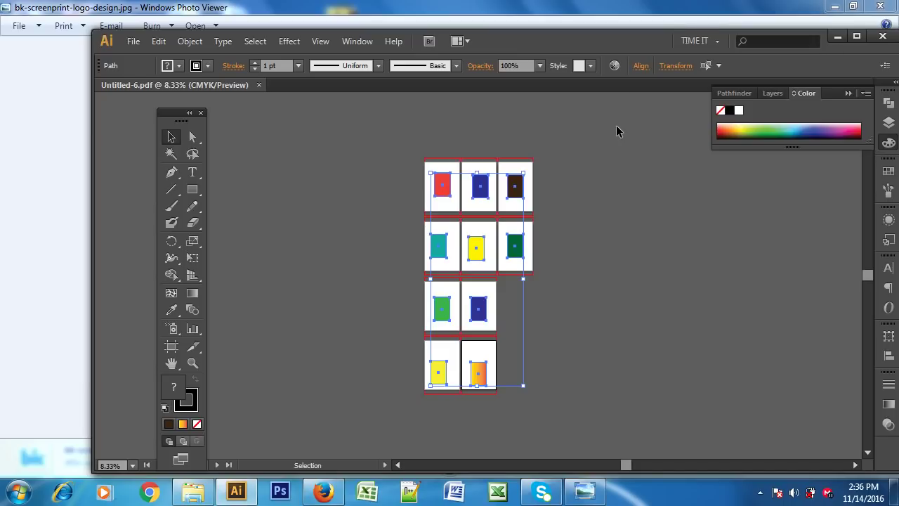
pyautogui.click(837, 39)
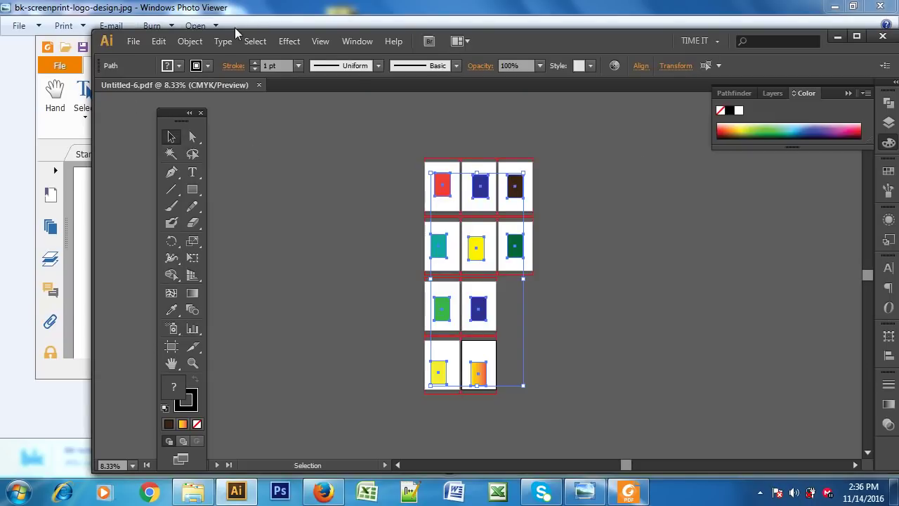
# Step: Dismiss the Foxit registration and security prompts and minimize windows to reveal the desktop
pyautogui.click(640, 497)
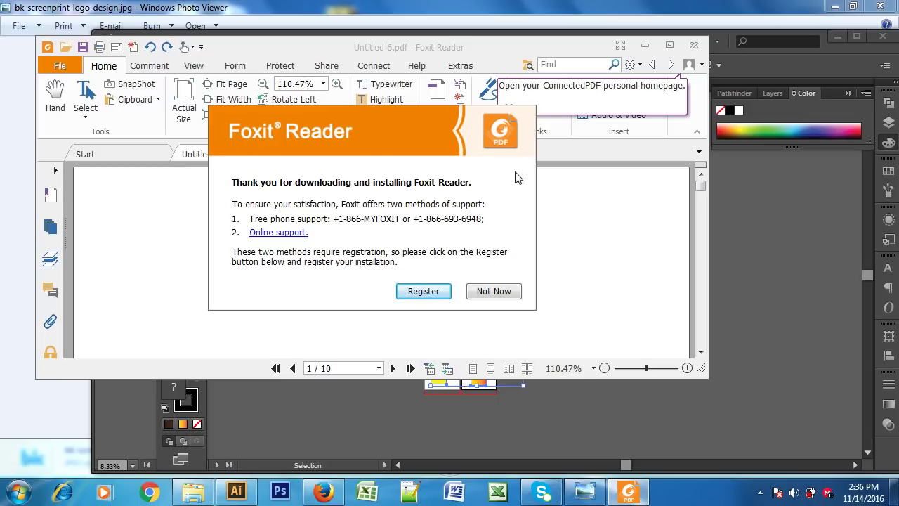
pyautogui.click(493, 292)
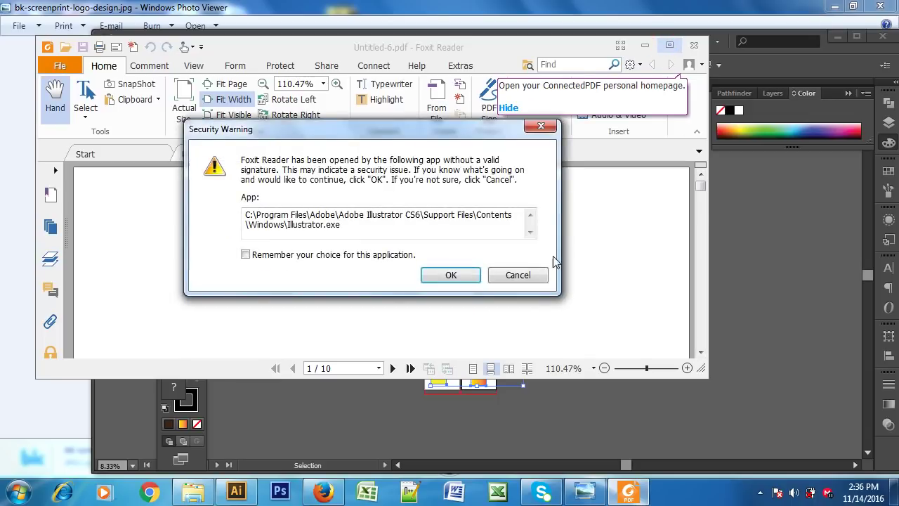
pyautogui.click(518, 274)
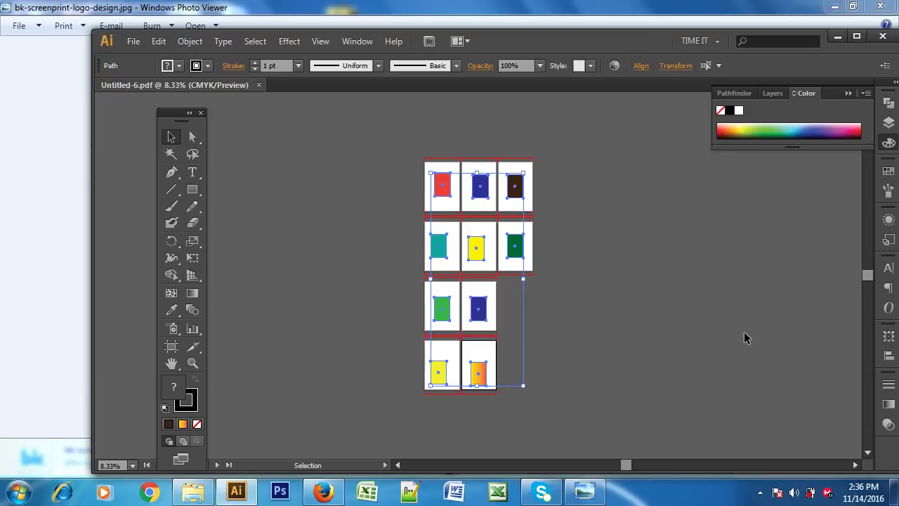
pyautogui.click(834, 6)
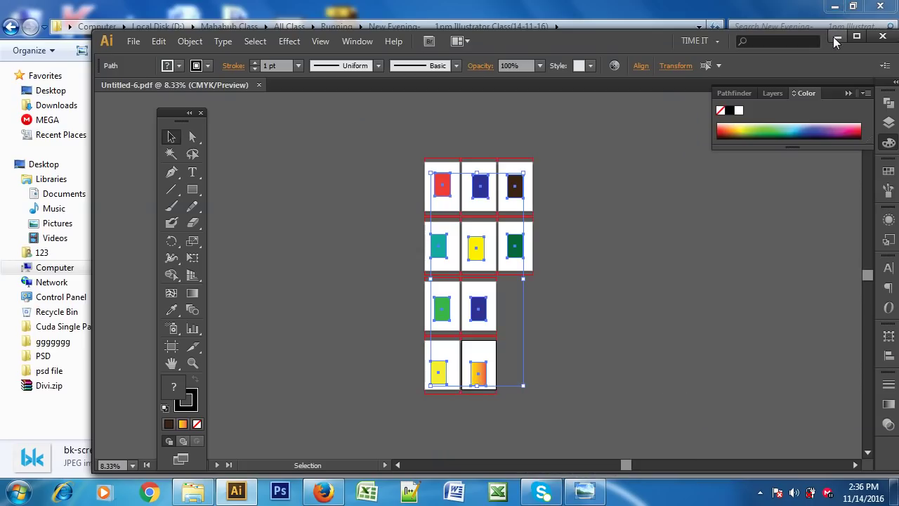
pyautogui.click(836, 39)
pyautogui.click(837, 6)
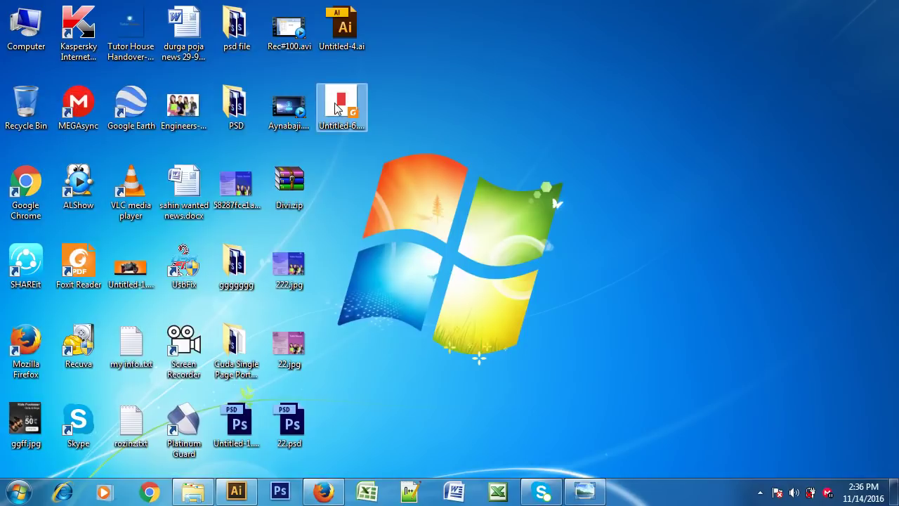
# Step: Open Untitled-6.pdf in Foxit Reader, maximized and fitted to the whole page
pyautogui.doubleClick(337, 109)
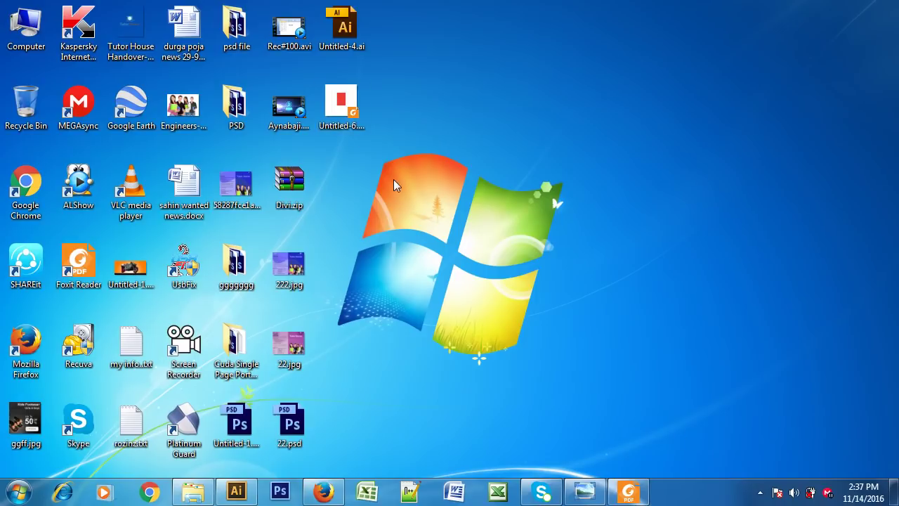
pyautogui.click(628, 490)
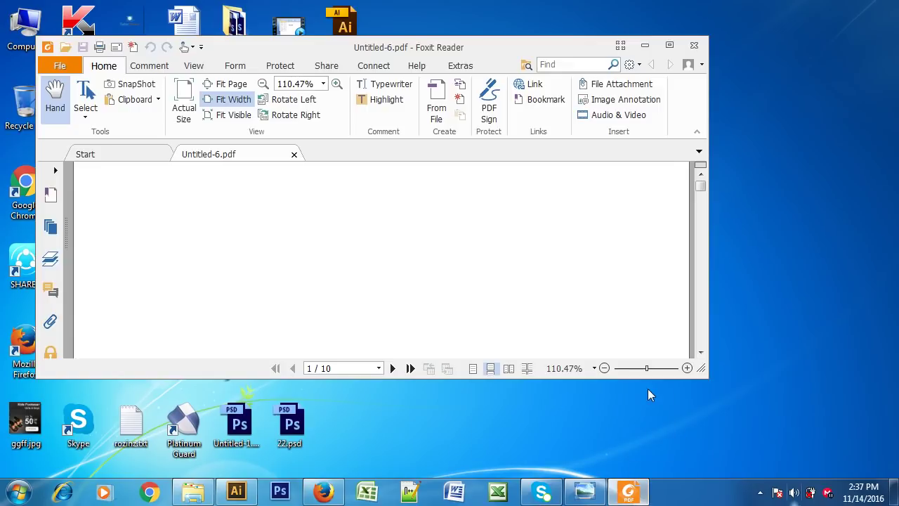
pyautogui.moveTo(700, 184); pyautogui.dragTo(700, 175)
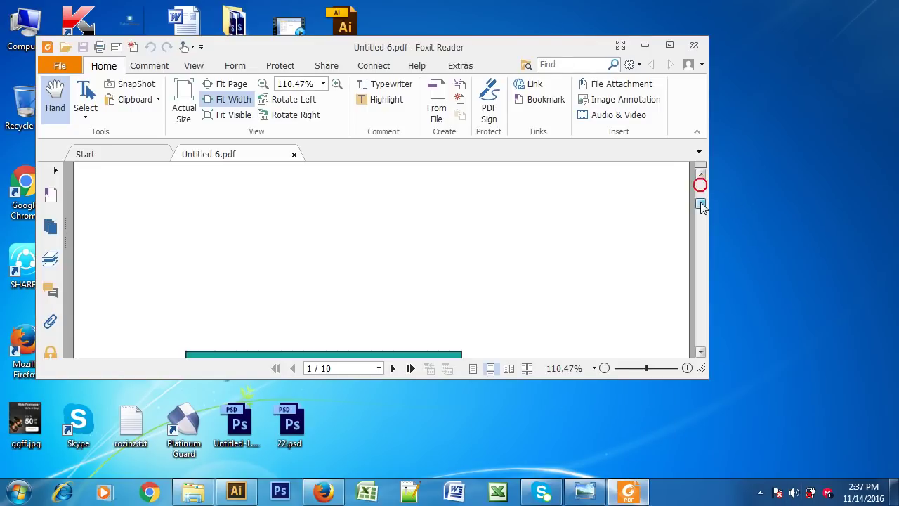
pyautogui.click(668, 44)
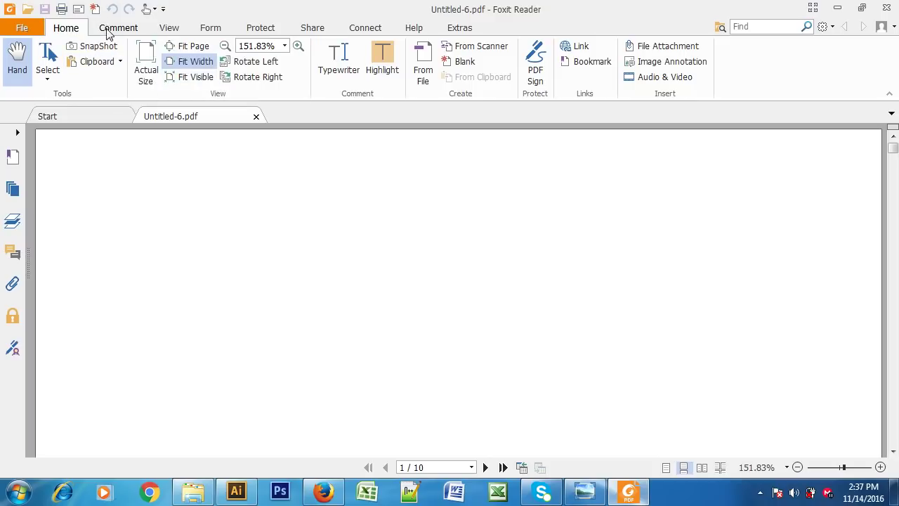
pyautogui.click(184, 46)
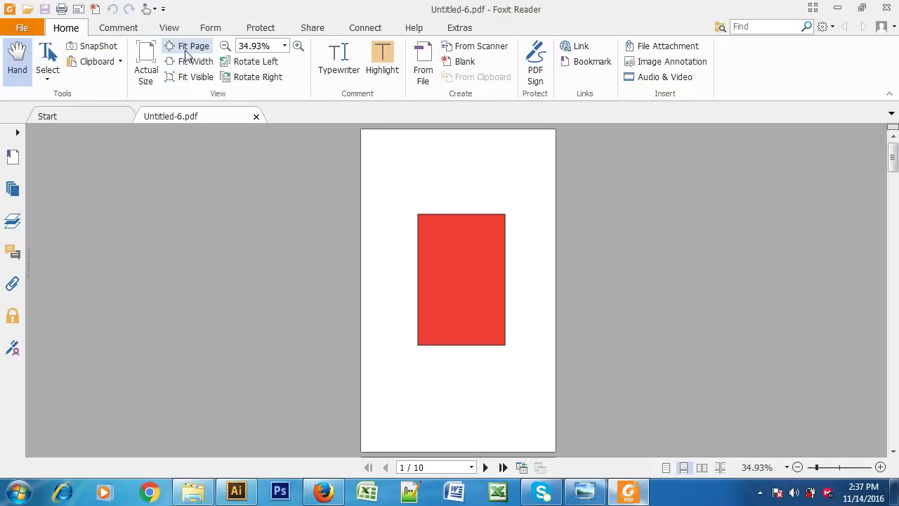
pyautogui.scroll(-1, 814, 237)
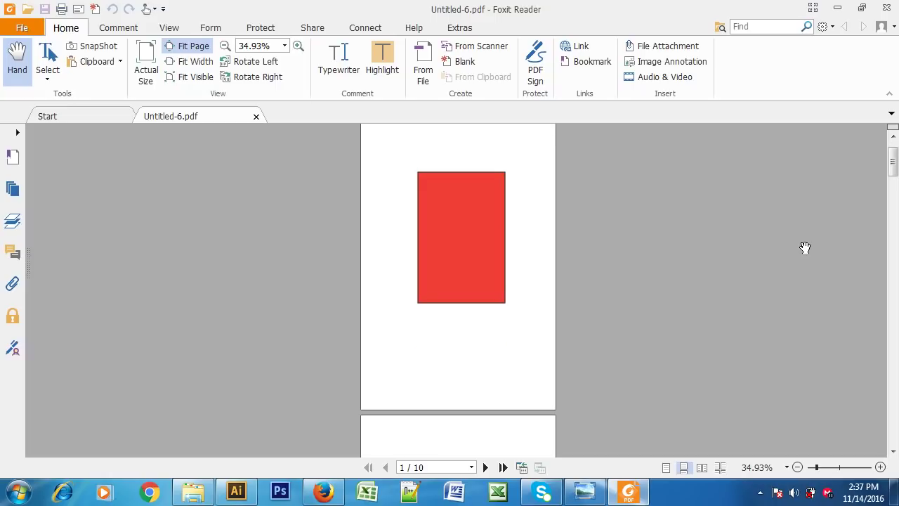
# Step: Zoom the PDF to about 98% and scroll down through all ten pages
pyautogui.click(827, 467)
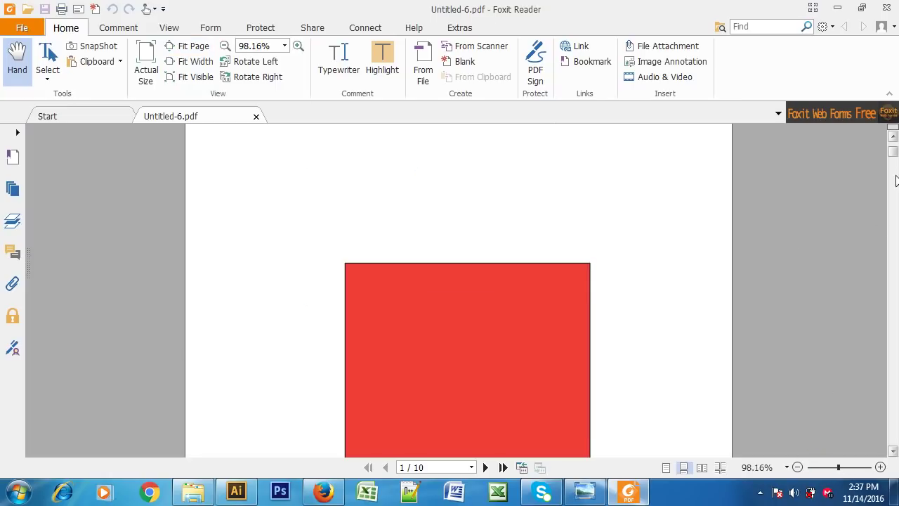
pyautogui.moveTo(893, 151); pyautogui.dragTo(896, 190)
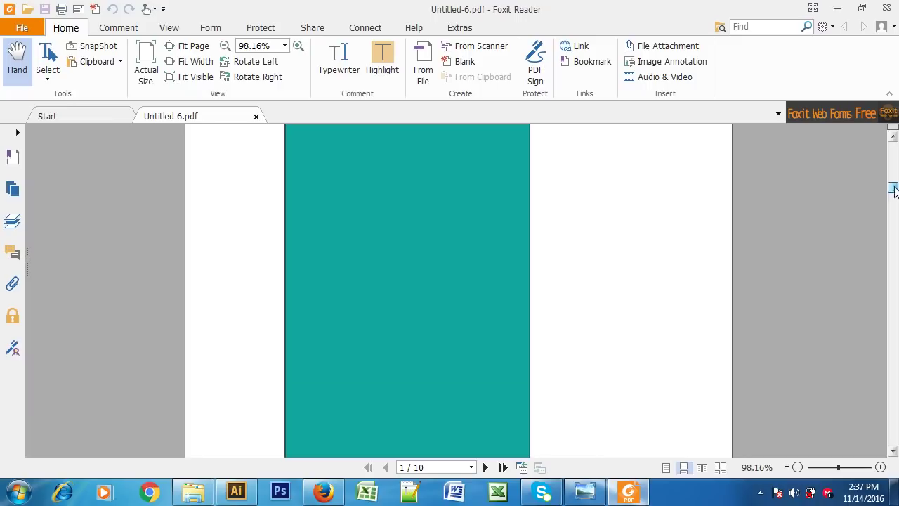
pyautogui.moveTo(895, 190)
pyautogui.mouseDown()
pyautogui.moveTo(895, 441)
pyautogui.moveTo(889, 142)
pyautogui.moveTo(894, 437)
pyautogui.mouseUp()
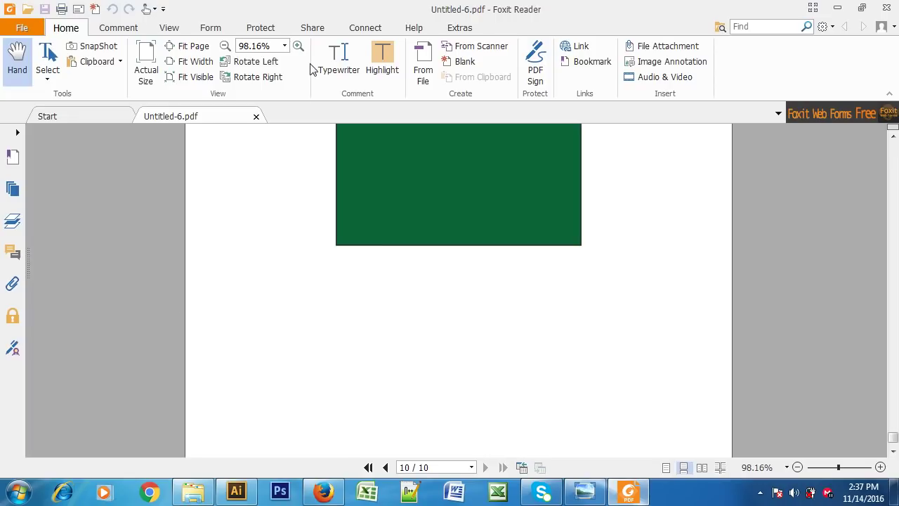
# Step: Scroll back up to the first page and close Foxit Reader
pyautogui.scroll(1, 585, 301)
pyautogui.scroll(2, 587, 300)
pyautogui.scroll(3, 587, 300)
pyautogui.scroll(2, 587, 300)
pyautogui.scroll(3, 588, 300)
pyautogui.scroll(2, 588, 300)
pyautogui.scroll(3, 588, 300)
pyautogui.scroll(3, 588, 300)
pyautogui.scroll(2, 587, 300)
pyautogui.scroll(3, 587, 300)
pyautogui.scroll(3, 587, 300)
pyautogui.scroll(3, 588, 300)
pyautogui.scroll(3, 587, 300)
pyautogui.scroll(3, 587, 300)
pyautogui.scroll(3, 588, 300)
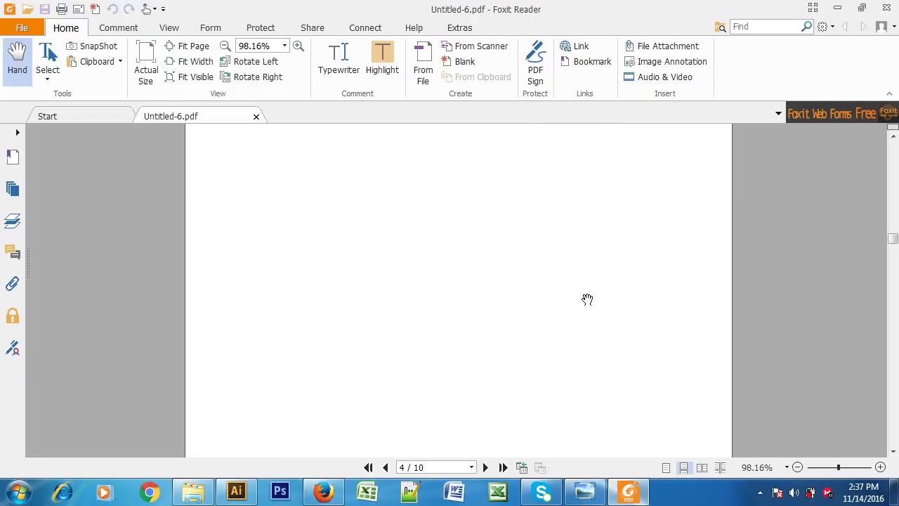
pyautogui.scroll(3, 587, 300)
pyautogui.click(885, 7)
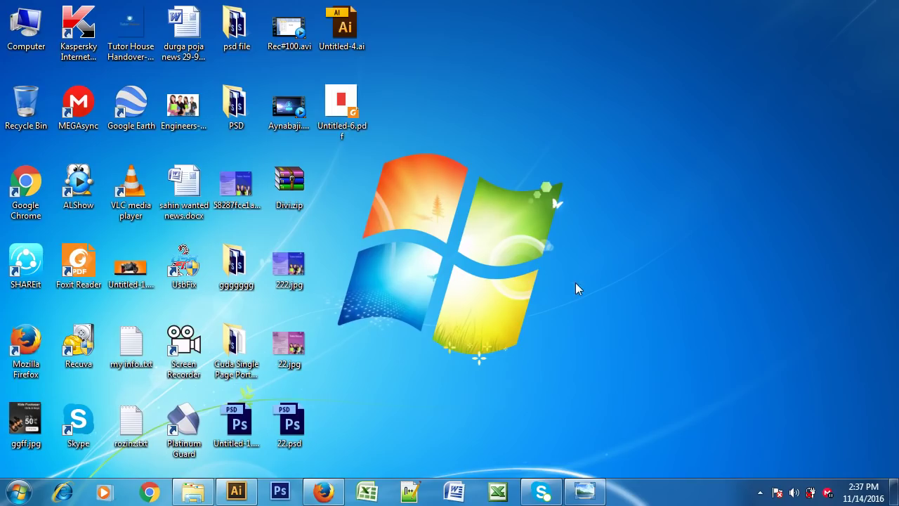
# Step: Close the open document and reopen Untitled-6.pdf by dragging it into Illustrator
pyautogui.click(236, 492)
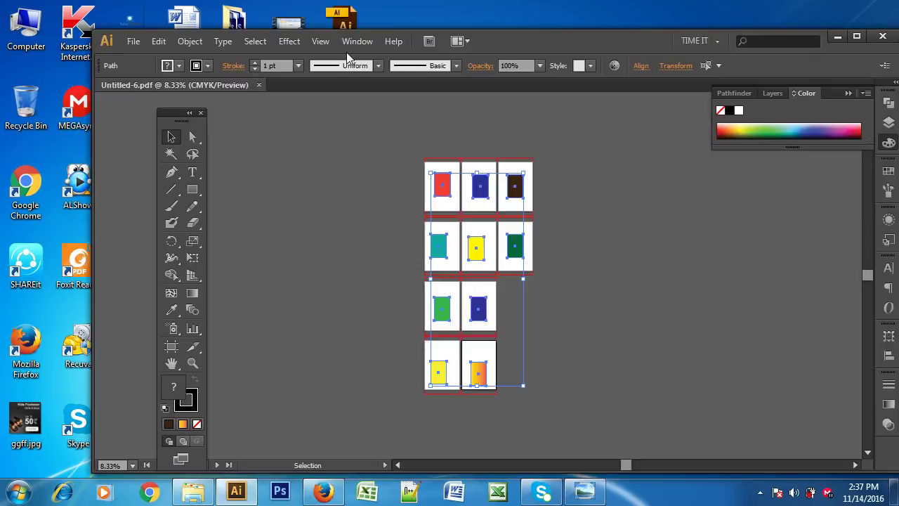
pyautogui.click(259, 85)
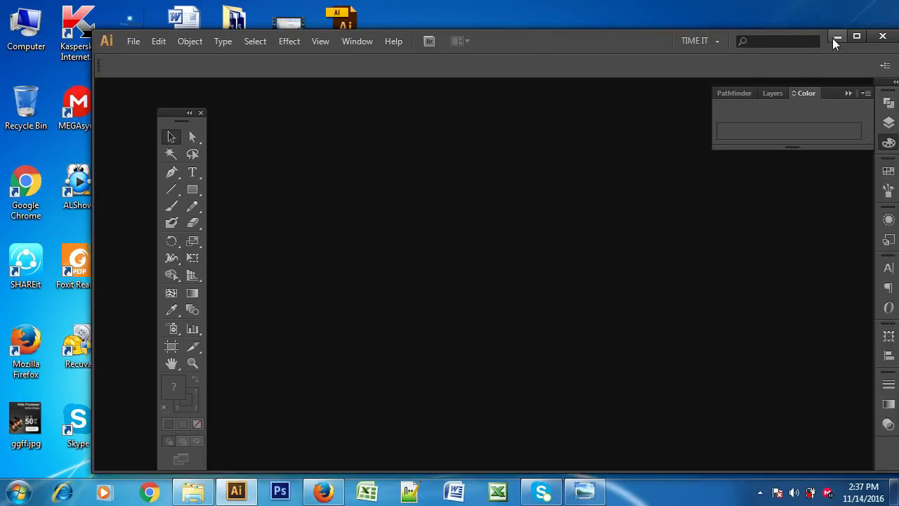
pyautogui.click(837, 36)
pyautogui.moveTo(342, 105)
pyautogui.mouseDown()
pyautogui.moveTo(330, 296)
pyautogui.moveTo(261, 495)
pyautogui.mouseUp()
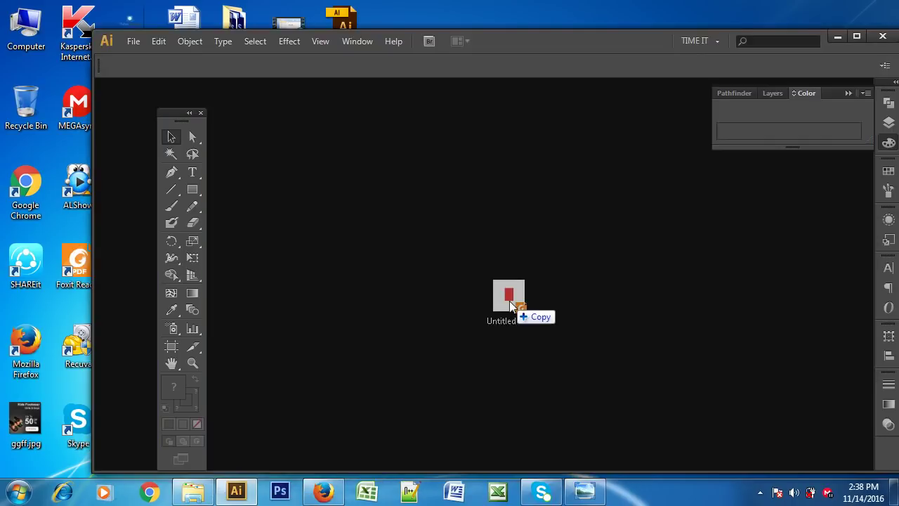
pyautogui.moveTo(261, 491); pyautogui.dragTo(510, 307)
# Step: Select the brown, blue, red, yellow and green rectangles in the top rows
pyautogui.click(520, 186)
pyautogui.click(478, 185)
pyautogui.click(442, 185)
pyautogui.click(476, 253)
pyautogui.click(518, 248)
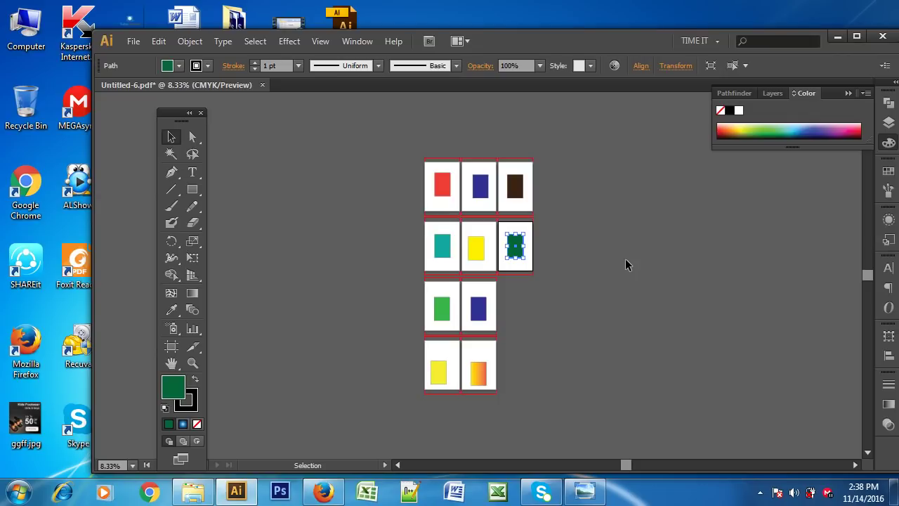
pyautogui.click(566, 161)
pyautogui.click(515, 187)
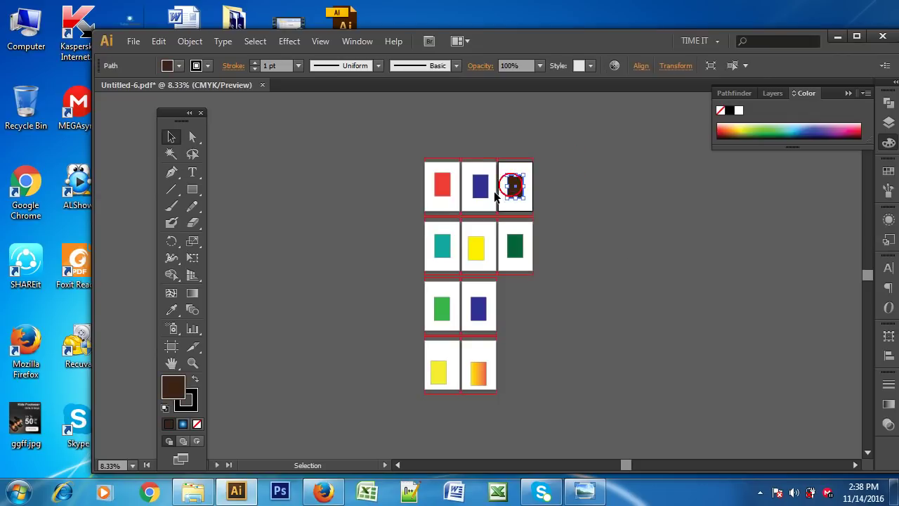
pyautogui.click(485, 188)
pyautogui.click(518, 186)
pyautogui.click(520, 246)
pyautogui.click(477, 250)
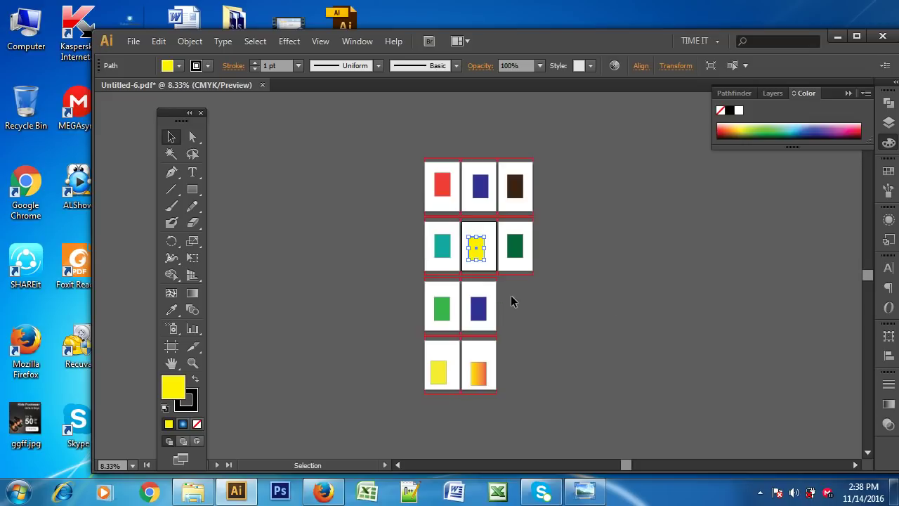
# Step: Select the lower rectangles, including the orange gradient one, then clear the selection
pyautogui.click(479, 309)
pyautogui.click(442, 309)
pyautogui.click(439, 372)
pyautogui.click(486, 378)
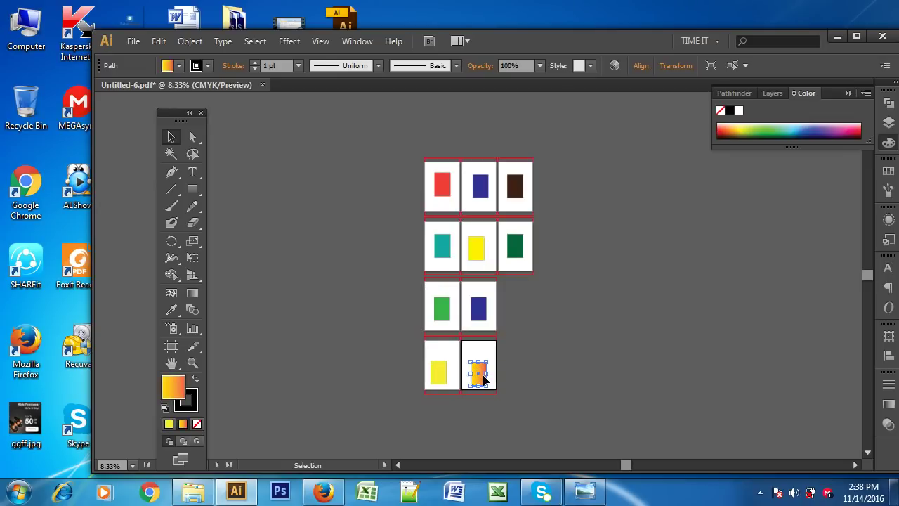
pyautogui.click(643, 250)
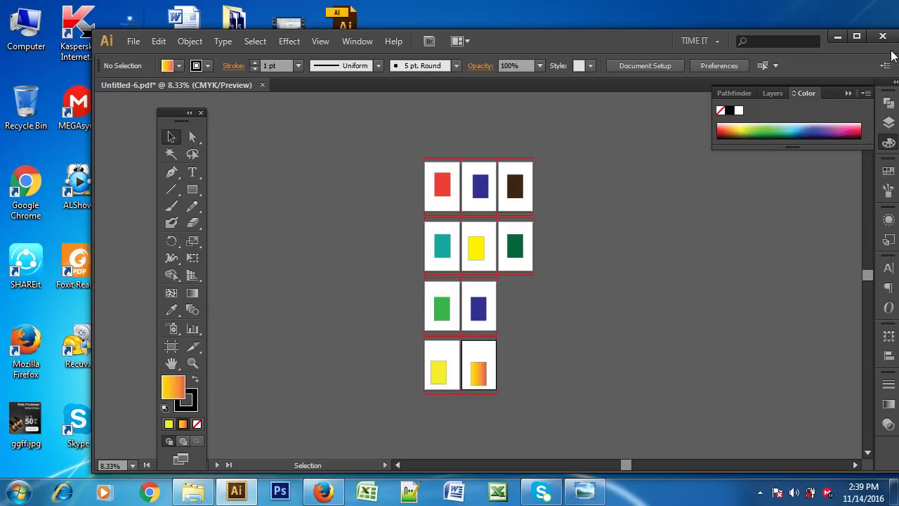
# Step: Minimise and restore Illustrator, and check the hidden system tray icons
pyautogui.click(839, 35)
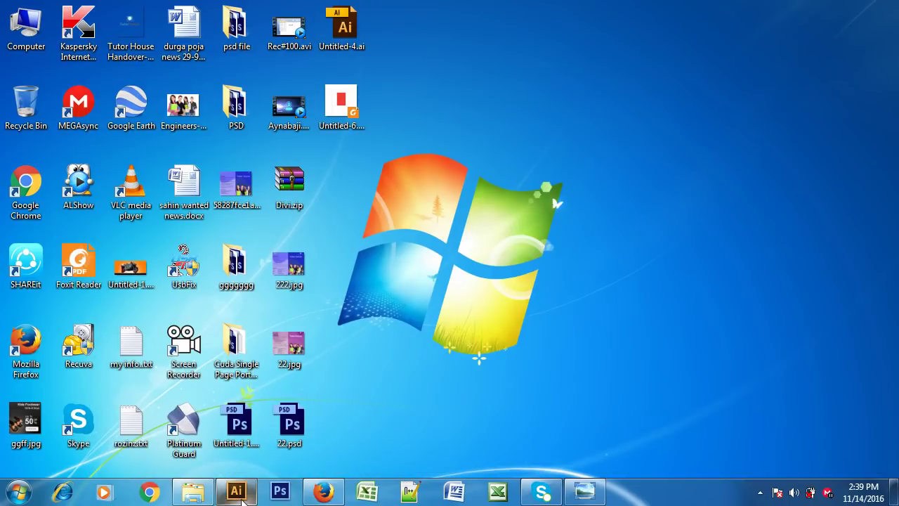
pyautogui.click(236, 492)
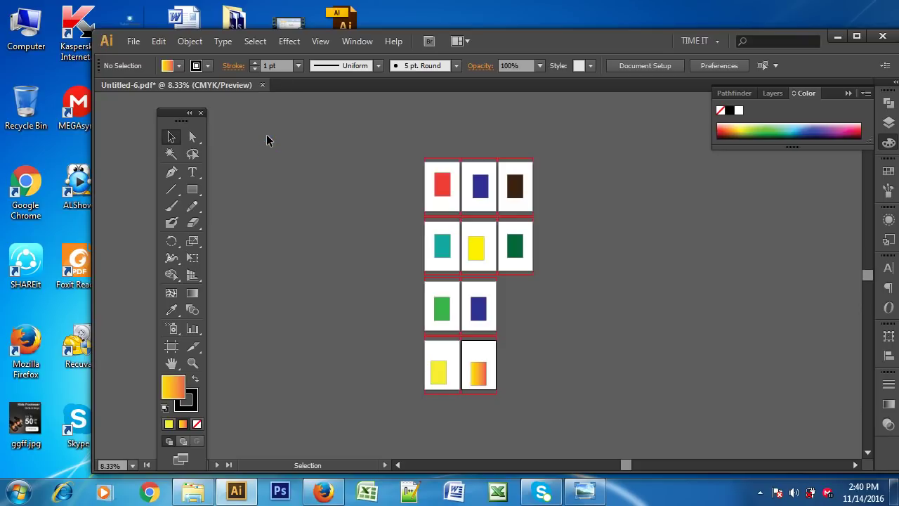
pyautogui.click(761, 493)
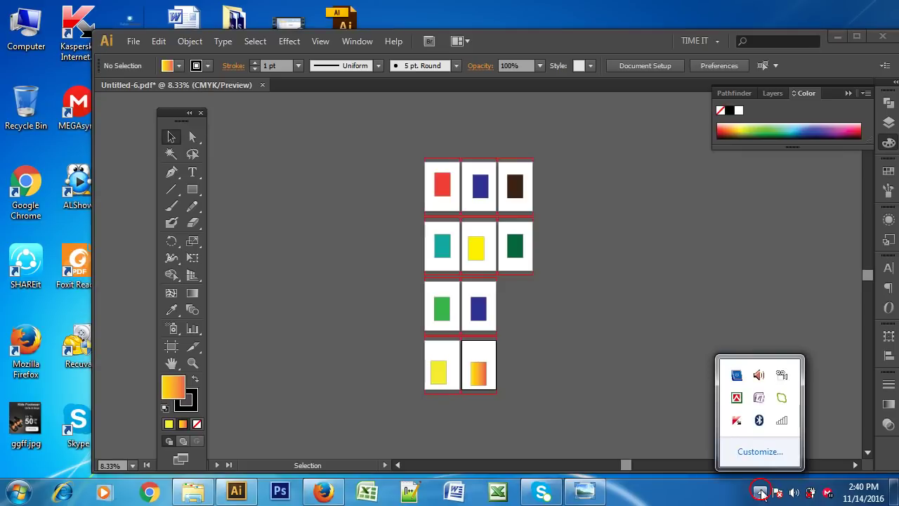
pyautogui.click(641, 265)
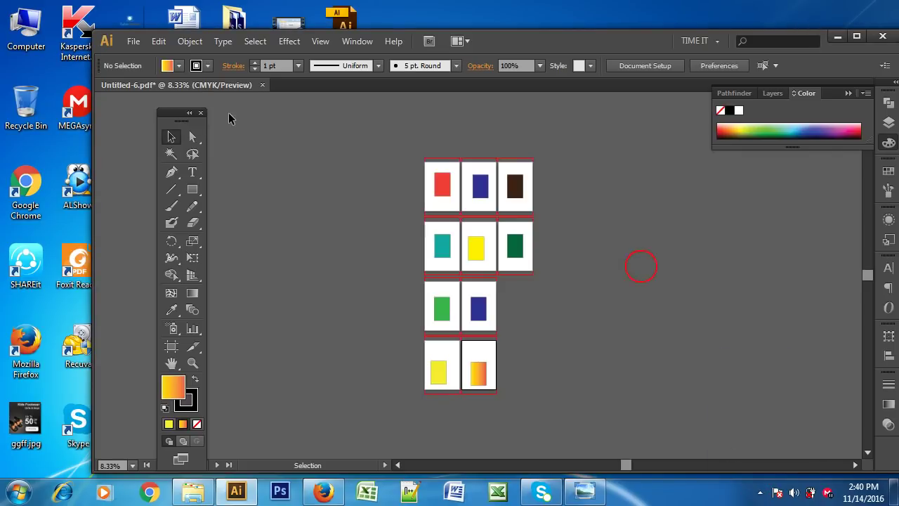
pyautogui.click(760, 493)
pyautogui.click(527, 234)
# Step: Delete all coloured rectangles from the artboards and close Untitled-6.pdf
pyautogui.click(648, 125)
pyautogui.moveTo(370, 139); pyautogui.dragTo(578, 402)
pyautogui.press('Delete')
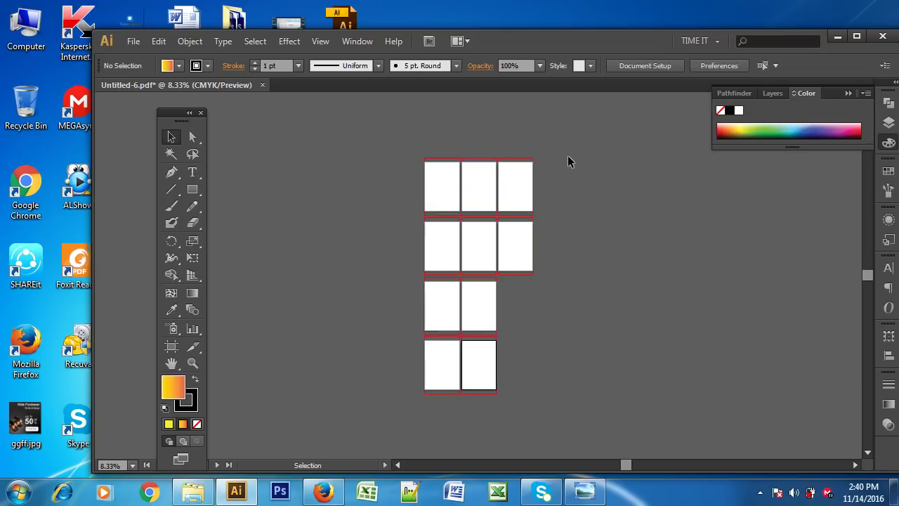
pyautogui.click(262, 85)
# Step: Discard Untitled-6.pdf without saving and create a new document with 1 artboard
pyautogui.click(569, 275)
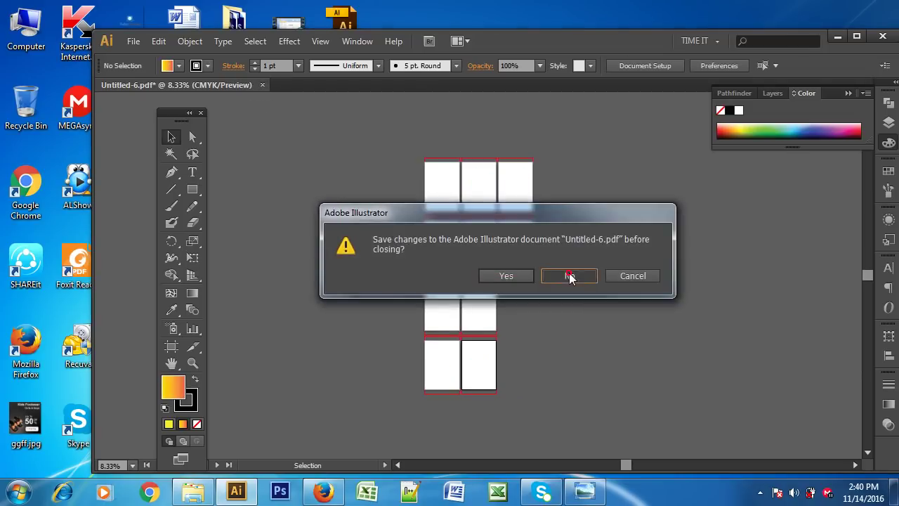
pyautogui.click(130, 41)
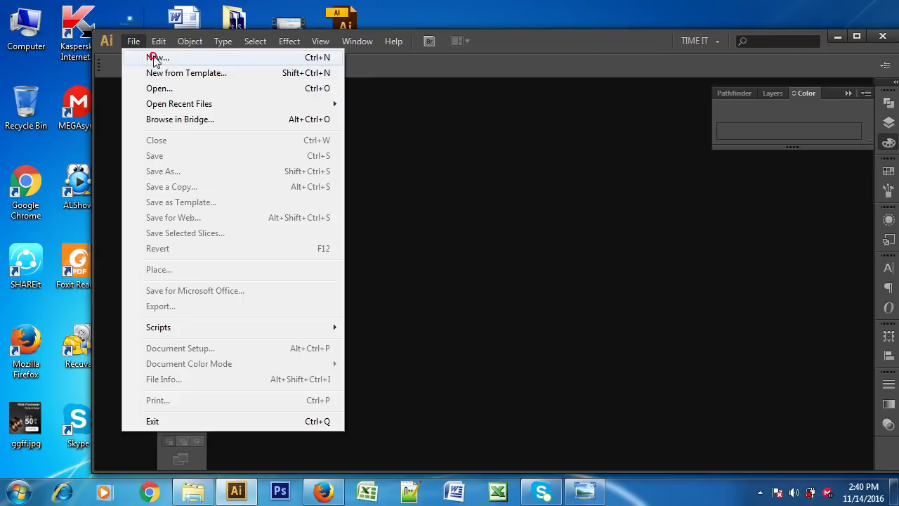
pyautogui.click(154, 57)
pyautogui.doubleClick(387, 156)
pyautogui.write('1')
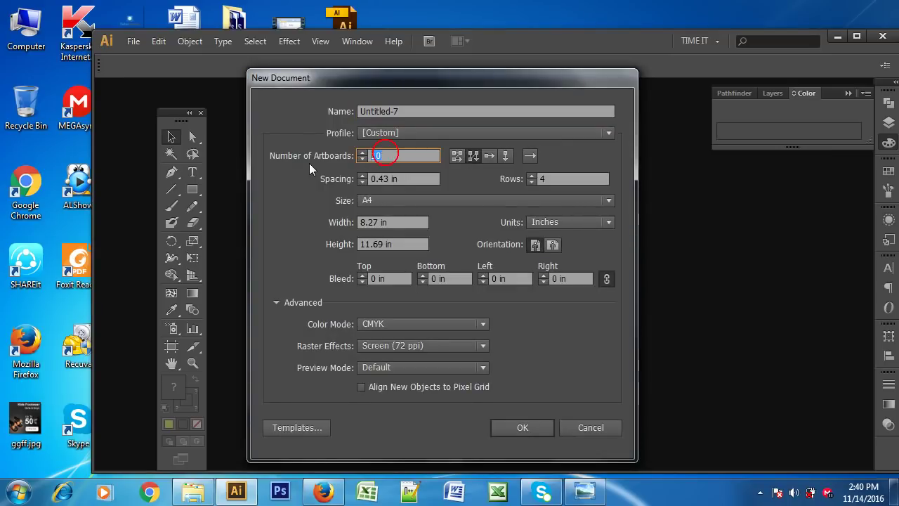
pyautogui.click(524, 429)
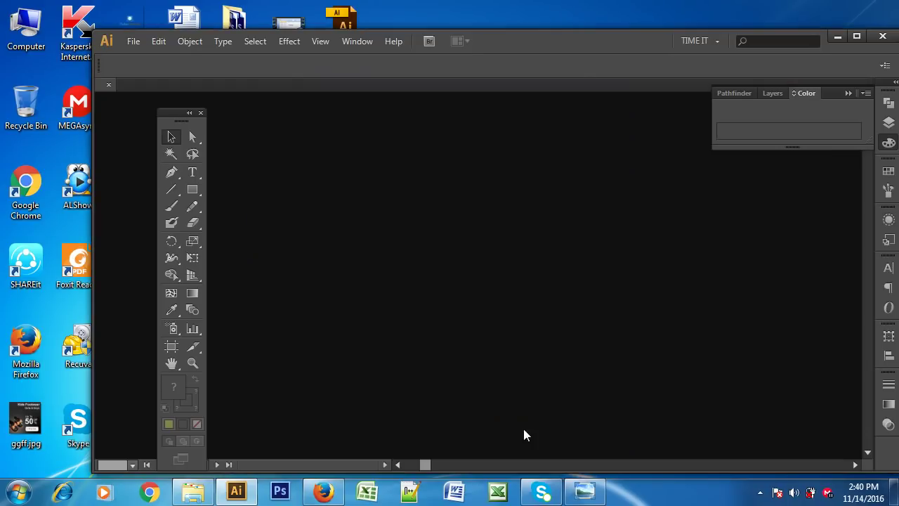
# Step: Draw a hexagon with the Polygon tool and fill it orange
pyautogui.click(193, 189)
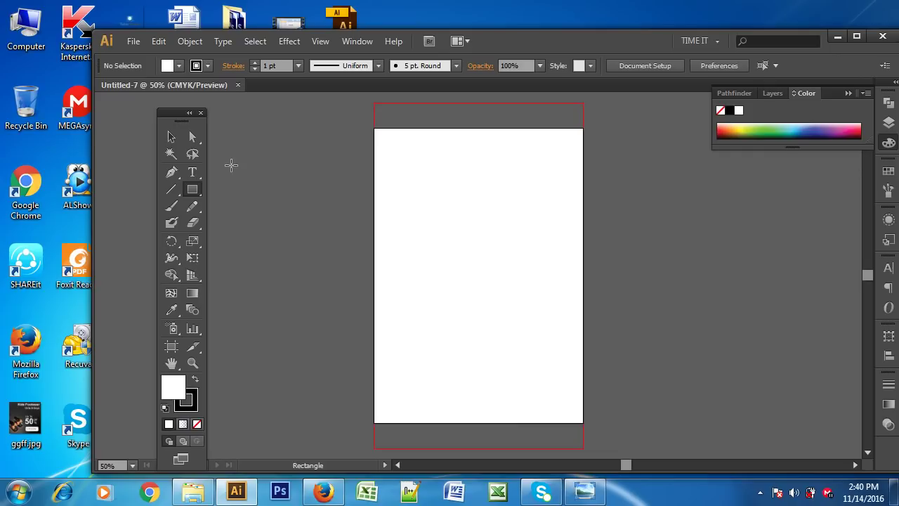
pyautogui.moveTo(192, 189)
pyautogui.mouseDown()
pyautogui.moveTo(242, 223)
pyautogui.moveTo(242, 239)
pyautogui.mouseUp()
pyautogui.moveTo(411, 187)
pyautogui.mouseDown()
pyautogui.moveTo(524, 309)
pyautogui.moveTo(460, 222)
pyautogui.mouseUp()
pyautogui.click(173, 68)
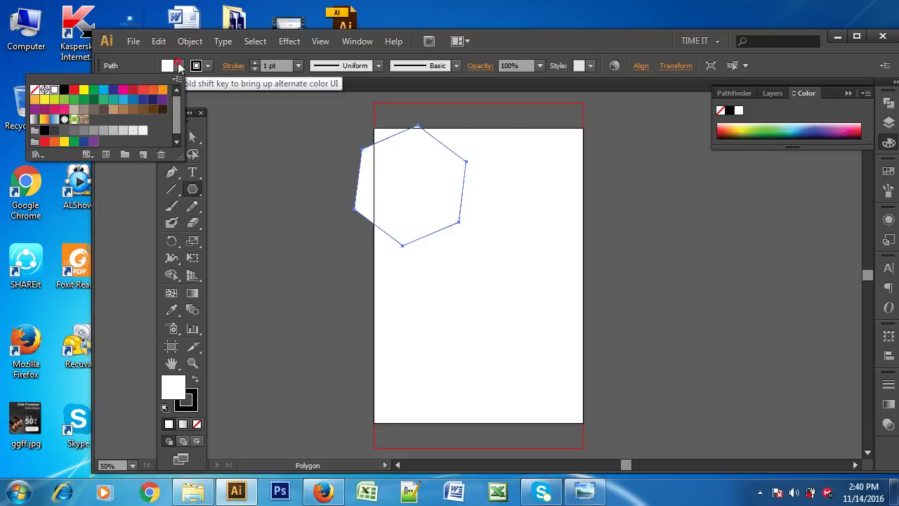
pyautogui.click(163, 89)
# Step: Move the orange hexagon to the centre of the page and deselect it
pyautogui.click(192, 189)
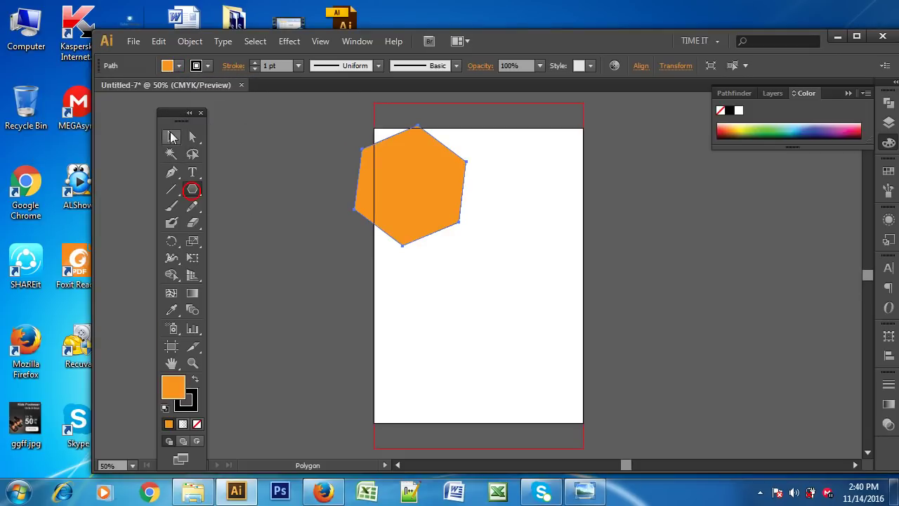
pyautogui.click(412, 255)
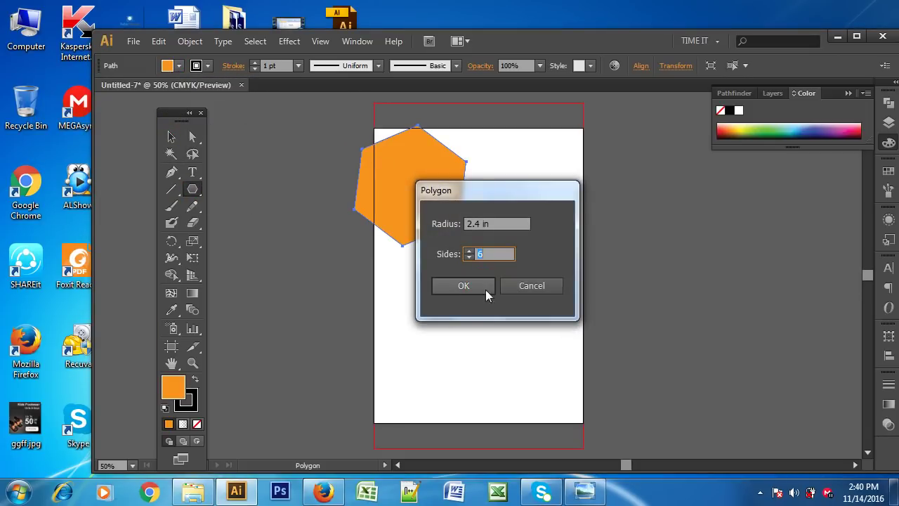
pyautogui.click(518, 285)
pyautogui.click(173, 136)
pyautogui.moveTo(422, 168); pyautogui.dragTo(494, 270)
pyautogui.click(717, 267)
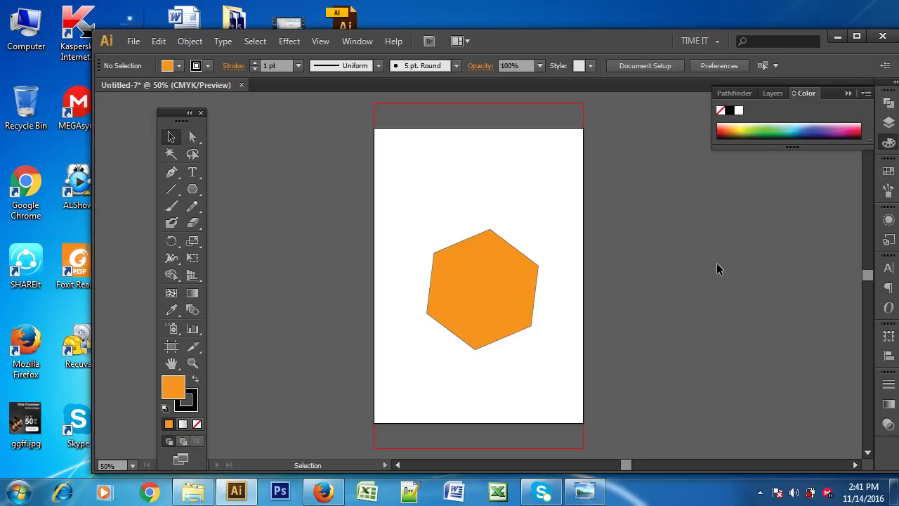
# Step: Raise the hexagon, export it as Untitled-7.jpg to the Desktop, and minimise Illustrator
pyautogui.moveTo(504, 281); pyautogui.dragTo(496, 220)
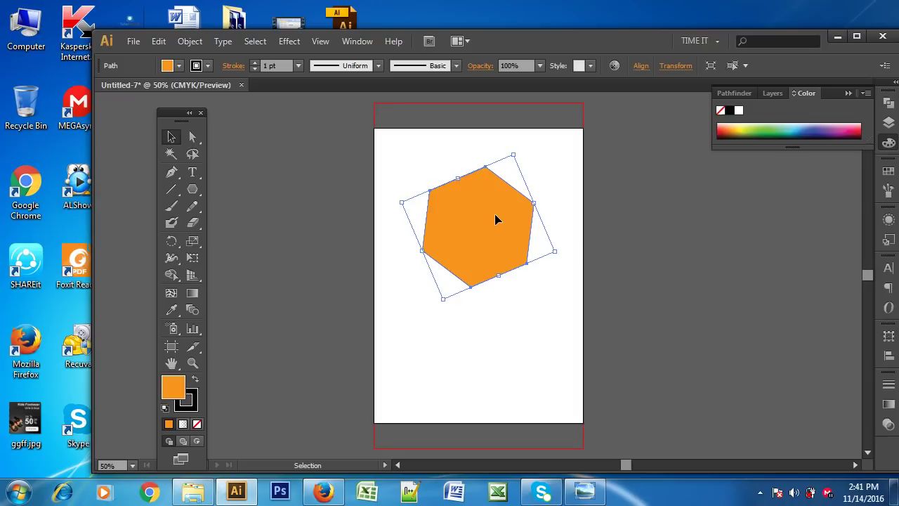
pyautogui.click(132, 41)
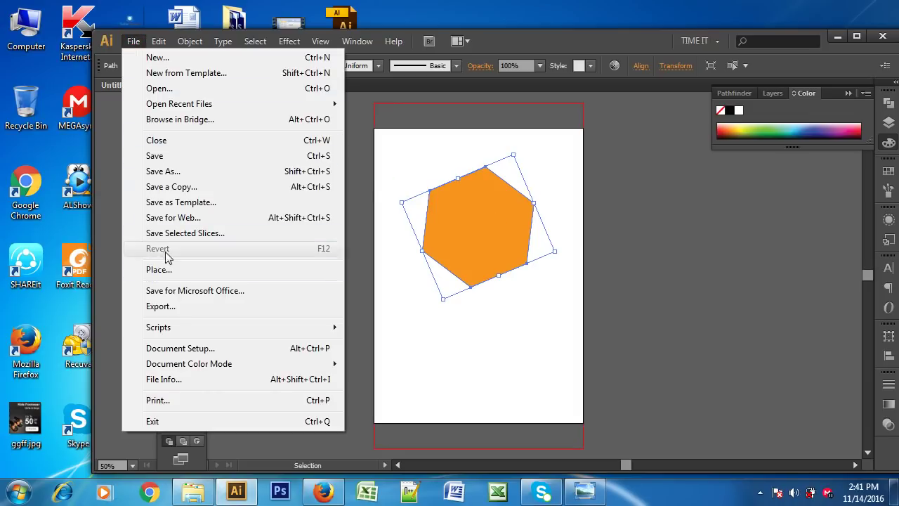
pyautogui.click(162, 307)
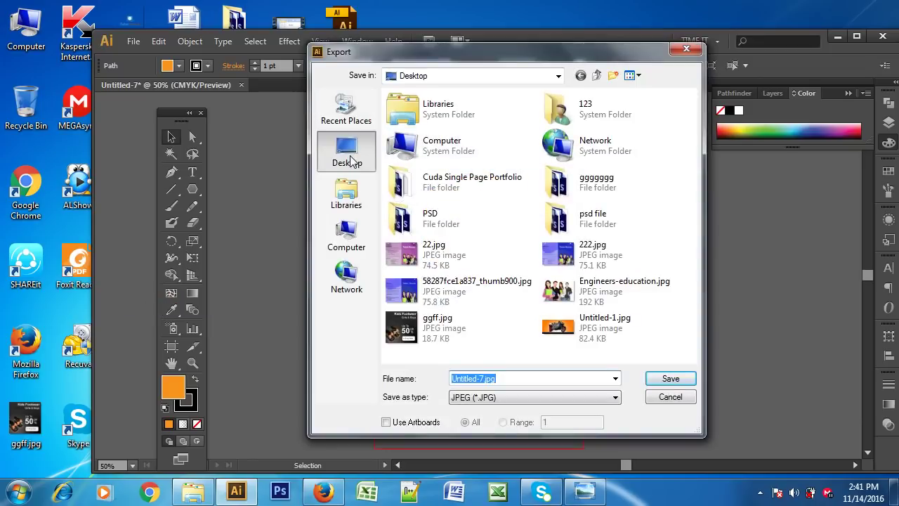
pyautogui.click(670, 380)
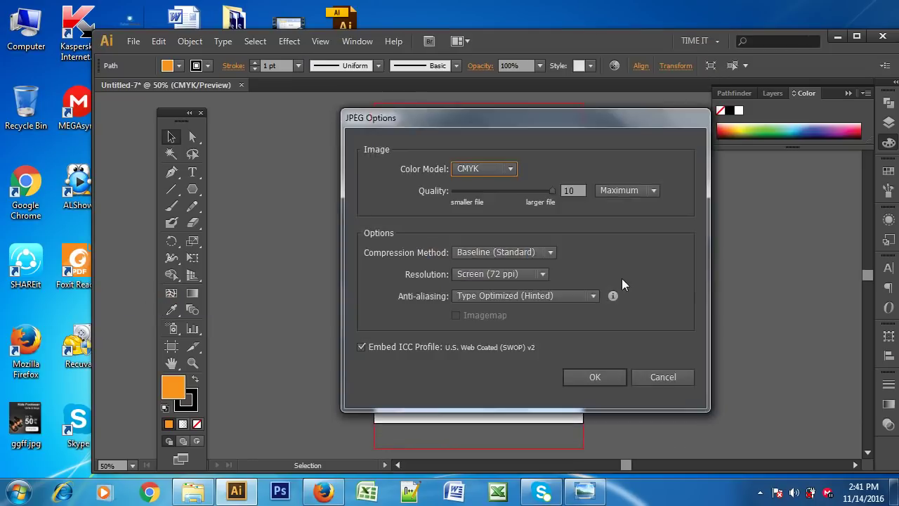
pyautogui.click(595, 378)
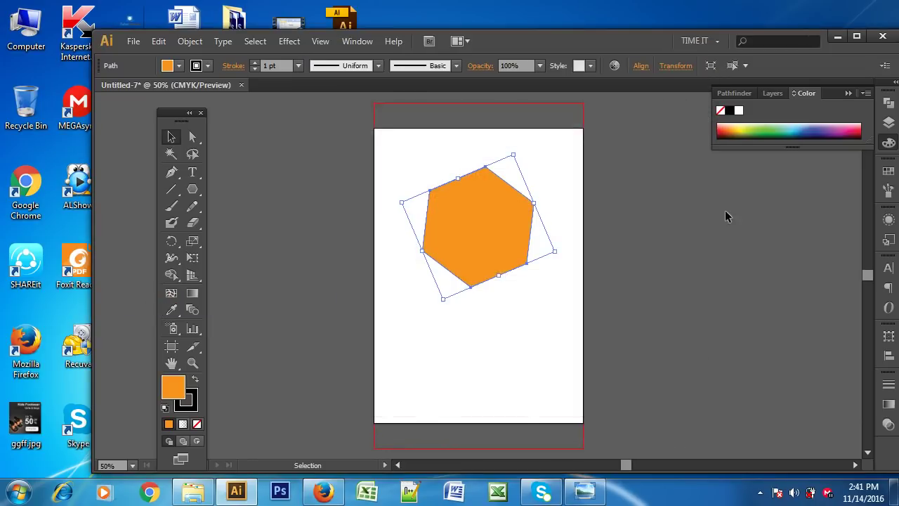
pyautogui.click(836, 37)
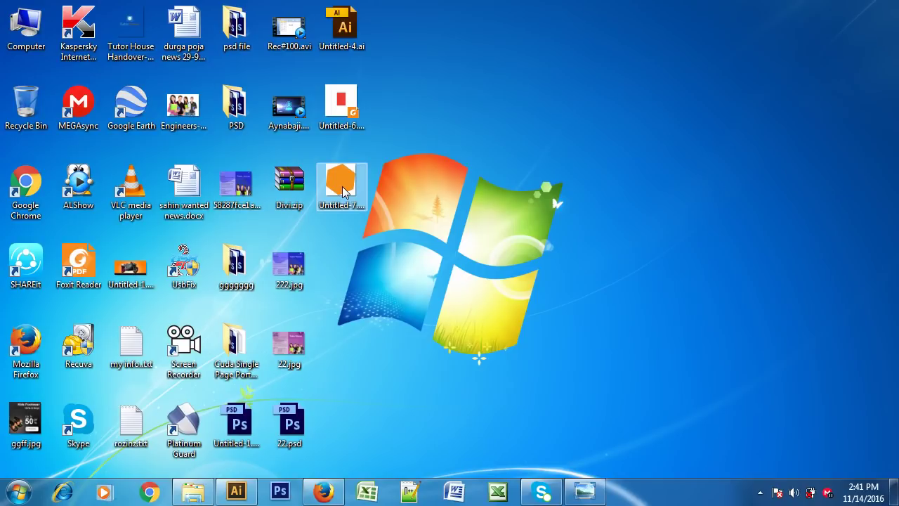
# Step: Preview the exported Untitled-7.jpg in Windows Photo Viewer, then return to Illustrator
pyautogui.click(236, 492)
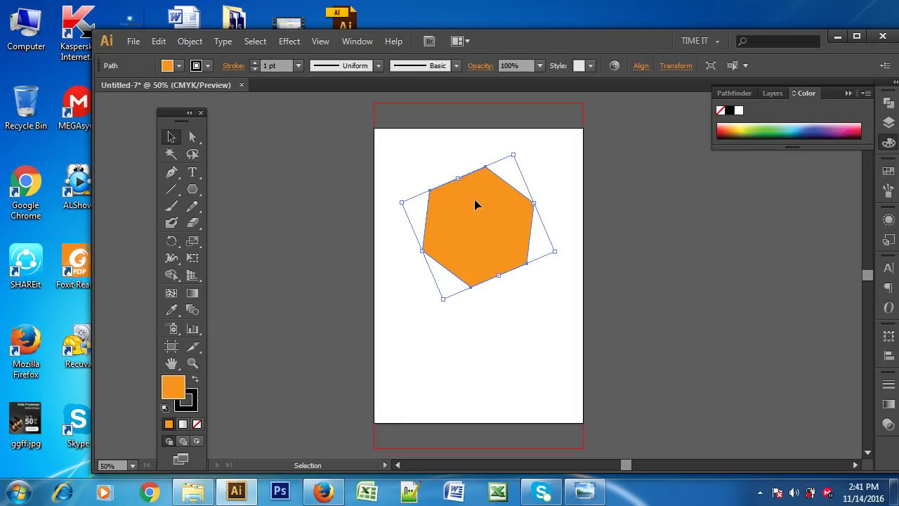
pyautogui.click(838, 37)
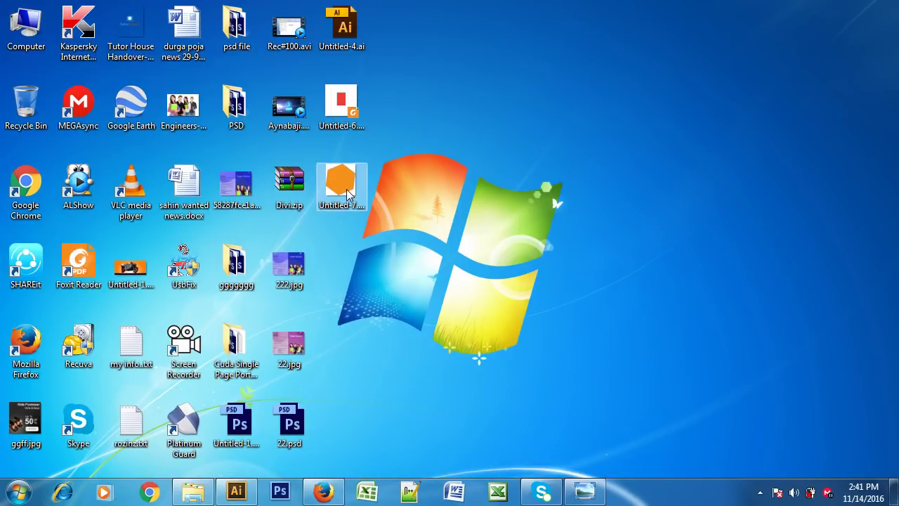
pyautogui.doubleClick(348, 194)
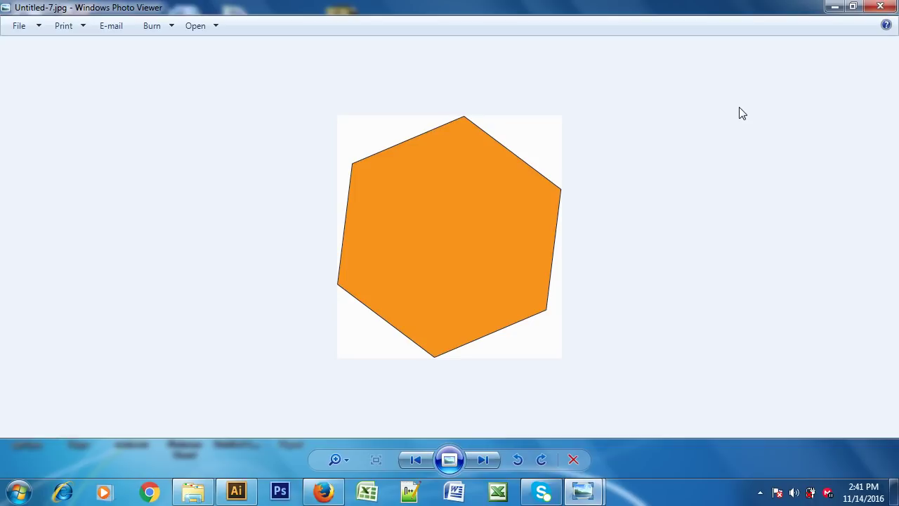
pyautogui.click(880, 6)
pyautogui.click(236, 491)
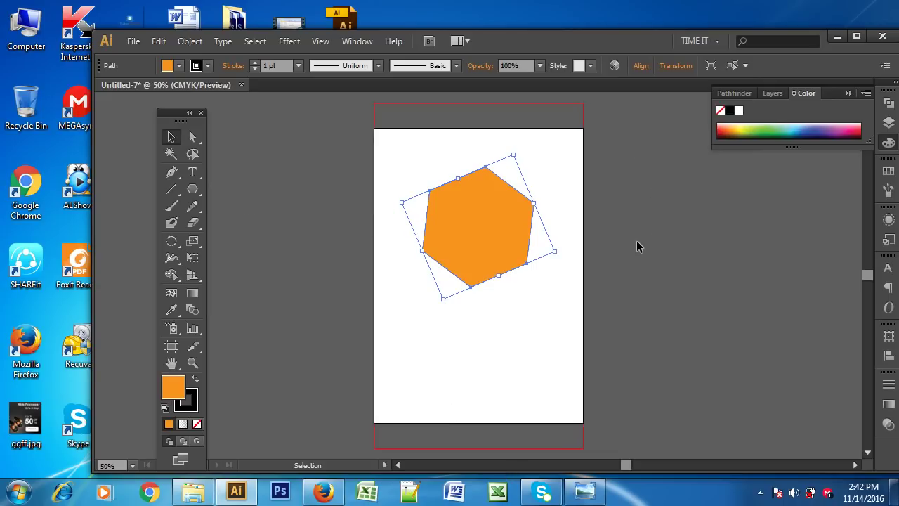
# Step: Drag the orange hexagon off the artboard to the right and delete it
pyautogui.click(440, 361)
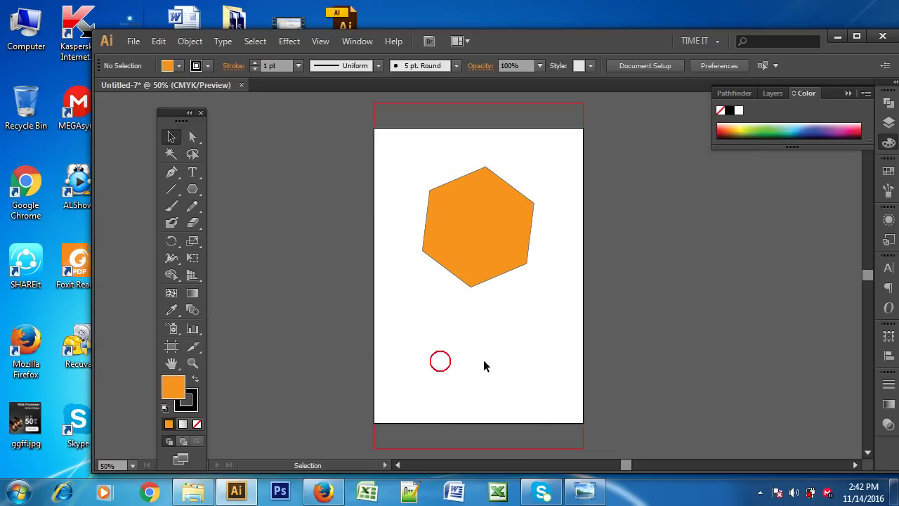
pyautogui.click(532, 355)
pyautogui.moveTo(485, 220); pyautogui.dragTo(758, 281)
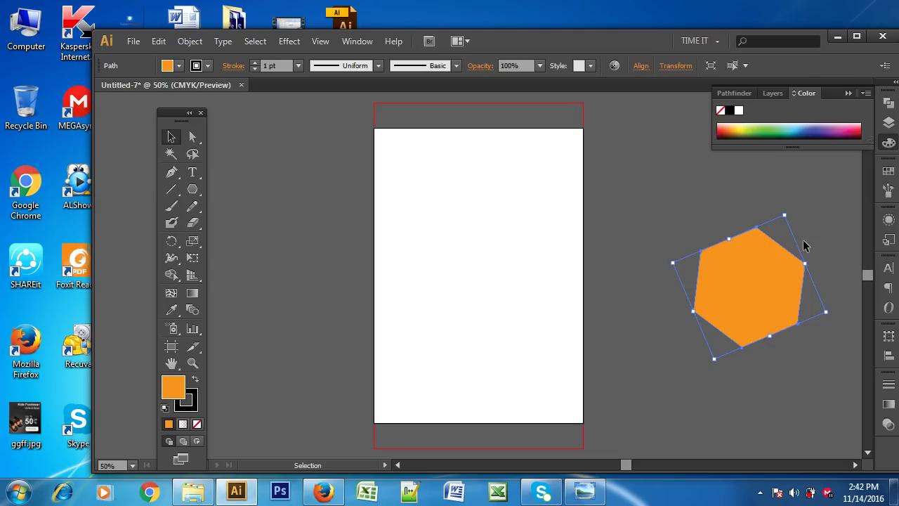
pyautogui.moveTo(766, 261); pyautogui.dragTo(705, 241)
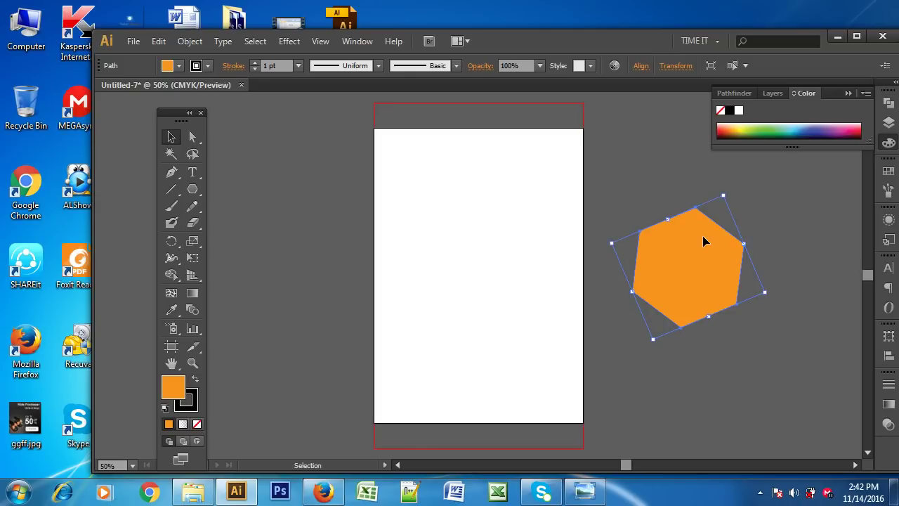
pyautogui.press('Delete')
# Step: Draw a rectangle covering the whole artboard with the Rectangle tool
pyautogui.click(193, 191)
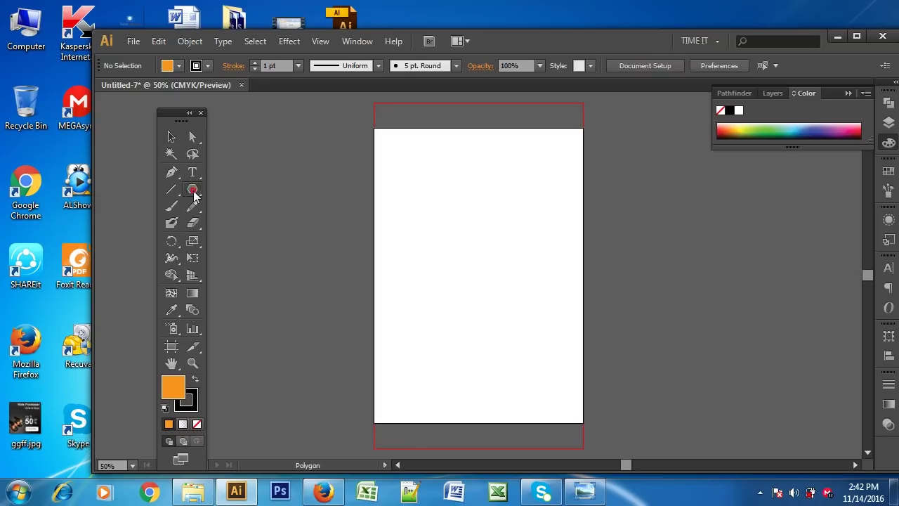
pyautogui.moveTo(195, 196); pyautogui.dragTo(241, 189)
pyautogui.moveTo(374, 128); pyautogui.dragTo(575, 417)
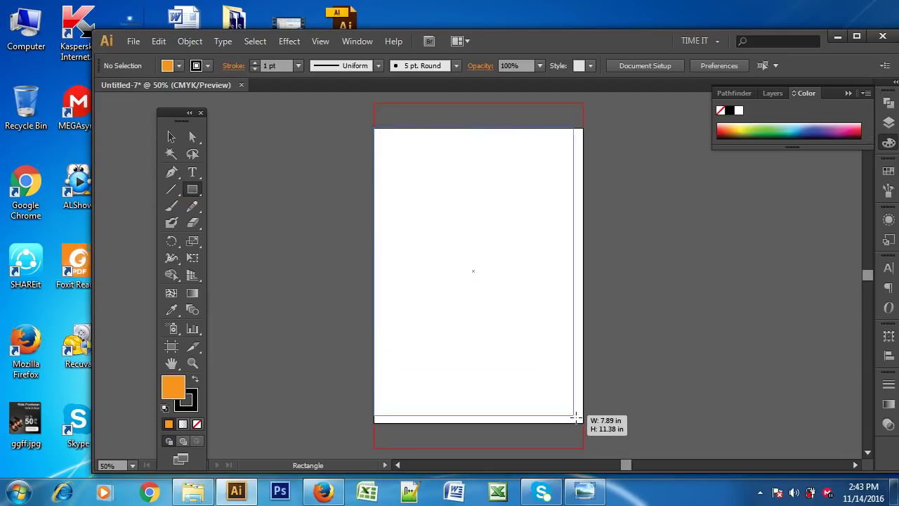
pyautogui.moveTo(575, 417); pyautogui.dragTo(583, 423)
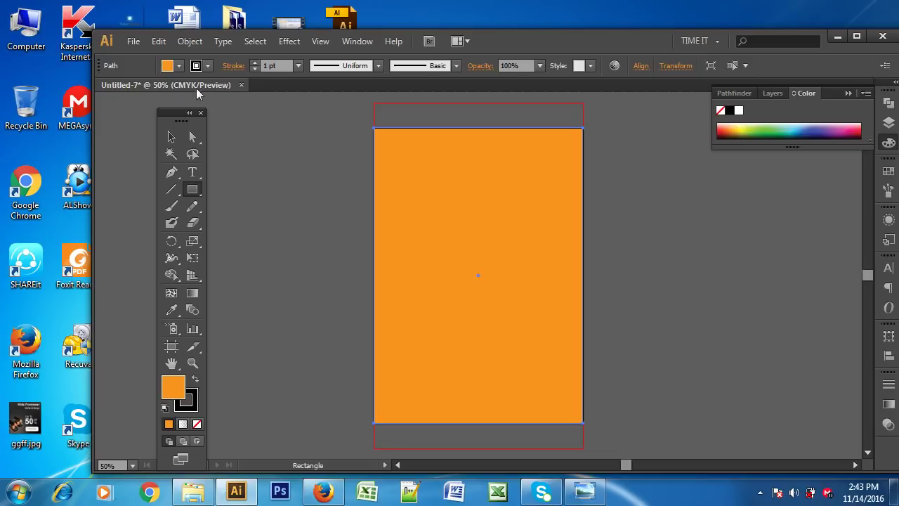
pyautogui.click(172, 137)
pyautogui.click(297, 160)
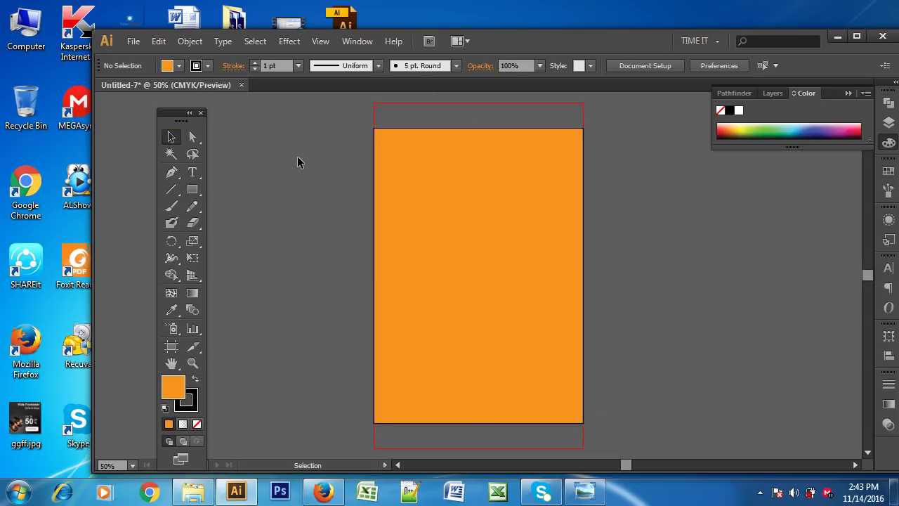
# Step: Change the rectangle's fill to white
pyautogui.click(492, 161)
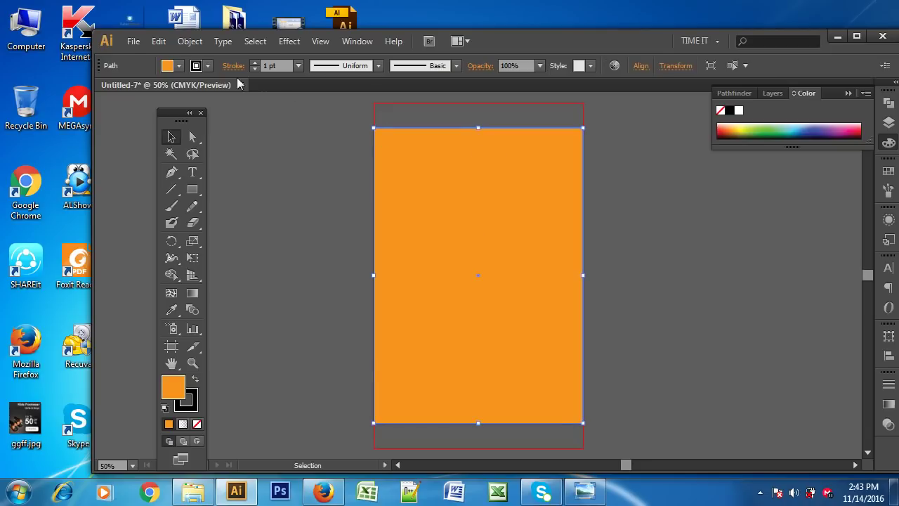
pyautogui.click(179, 65)
pyautogui.click(54, 90)
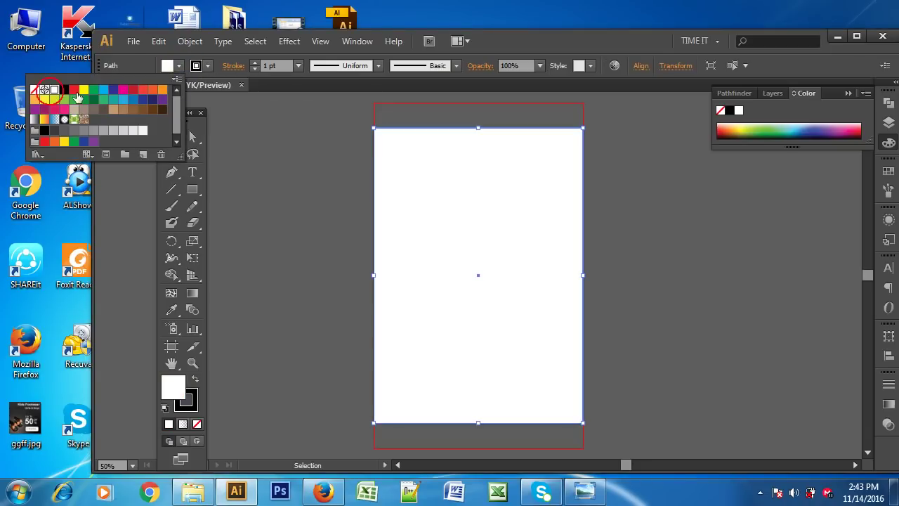
pyautogui.click(325, 153)
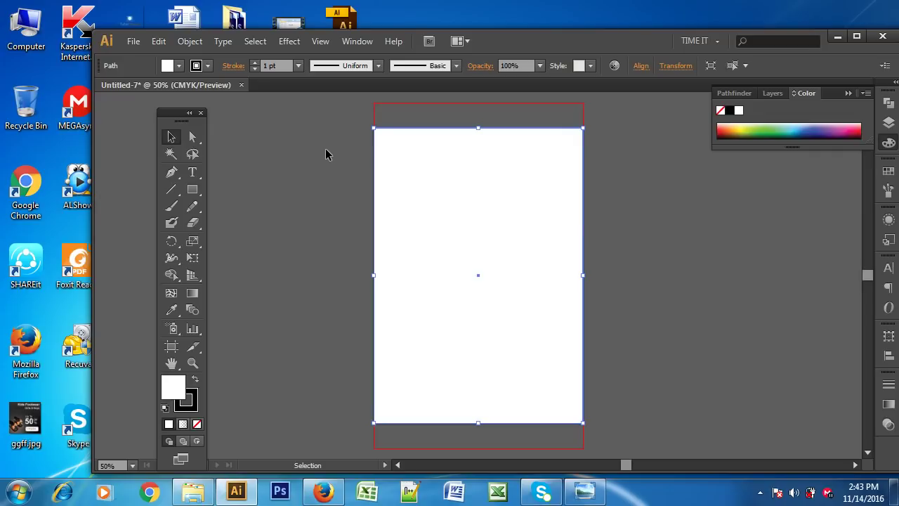
# Step: Alt-drag a copy of the white rectangle, then select and delete the copy
pyautogui.moveTo(454, 184); pyautogui.dragTo(726, 184)
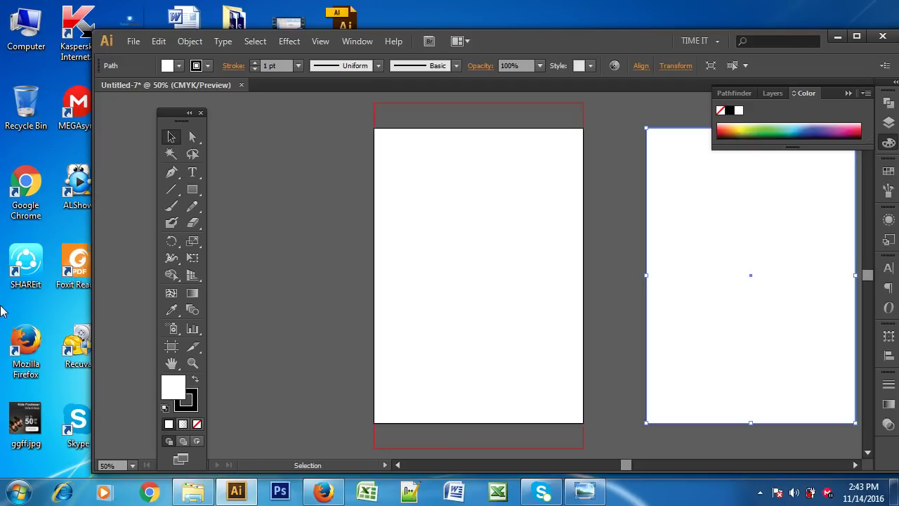
pyautogui.moveTo(752, 221); pyautogui.dragTo(395, 207)
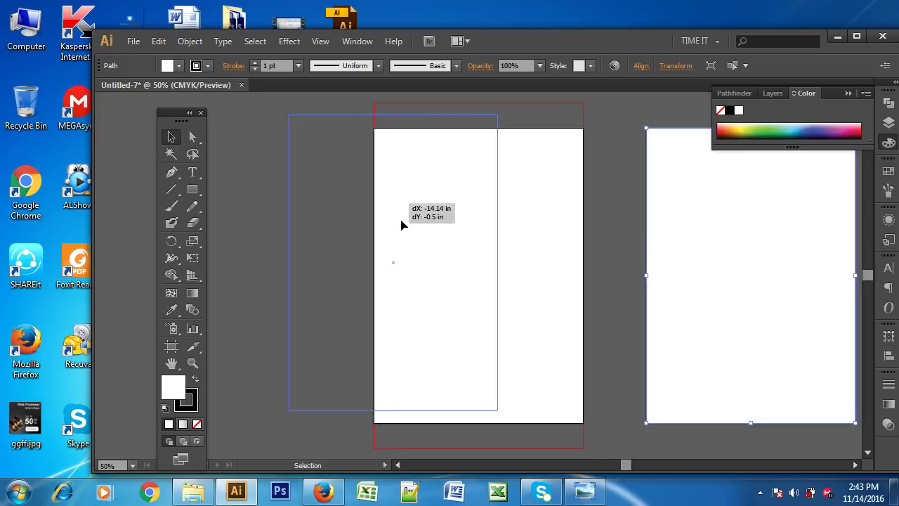
pyautogui.click(701, 196)
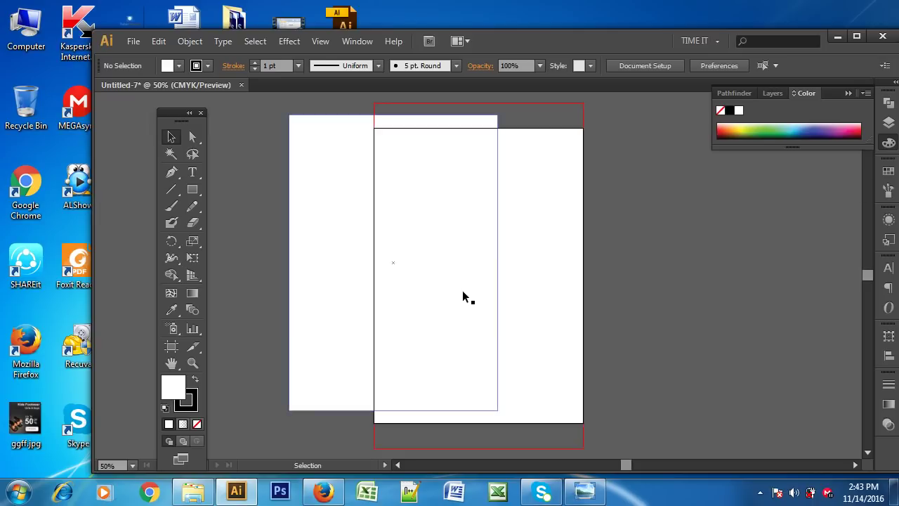
pyautogui.click(364, 176)
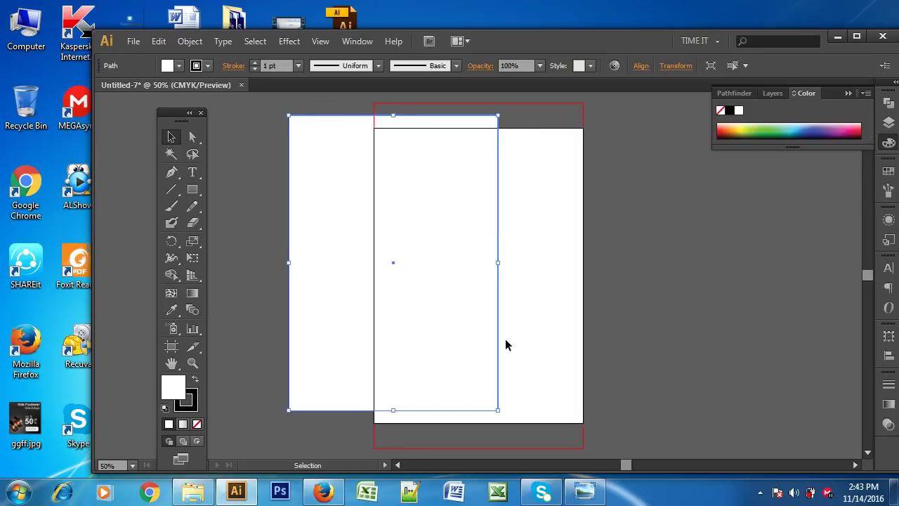
pyautogui.click(405, 306)
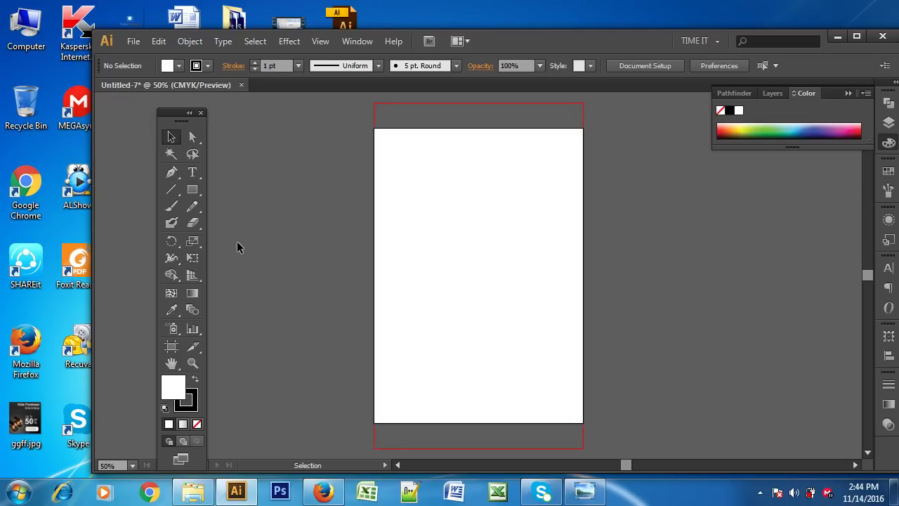
# Step: Open bk-screenprint-logo-design.jpg from the reference folder, then return to Illustrator
pyautogui.click(839, 35)
pyautogui.click(193, 492)
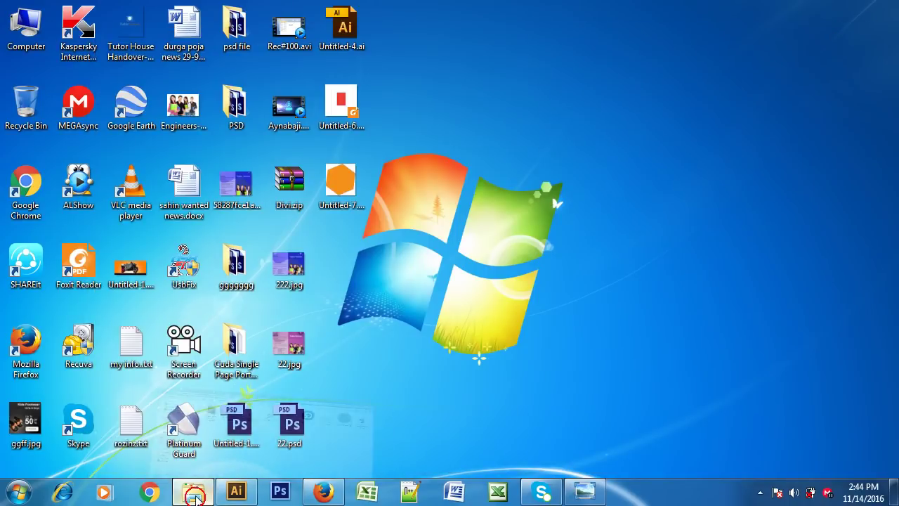
pyautogui.doubleClick(271, 123)
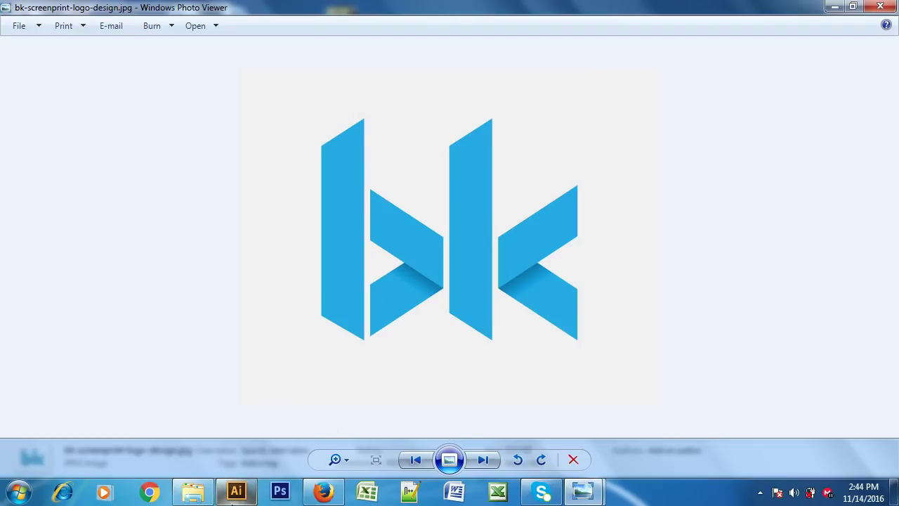
pyautogui.click(236, 492)
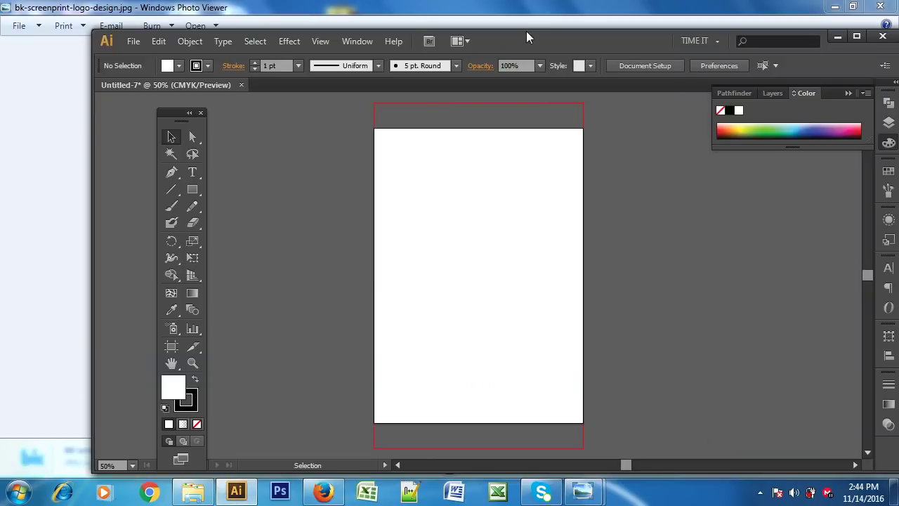
# Step: Show rulers and grid, and take the Pen tool with a cyan fill
pyautogui.hotkey('ctrl', 'r')
pyautogui.hotkey('ctrl', '"')
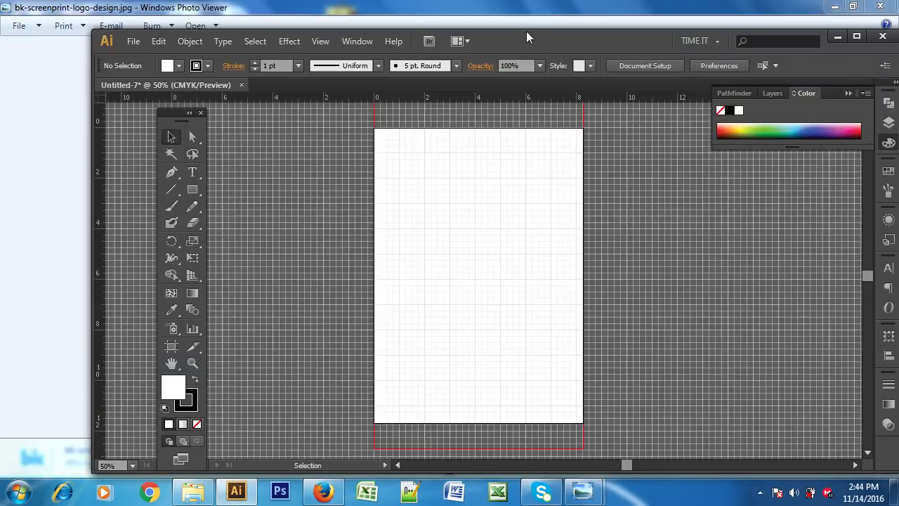
pyautogui.click(171, 172)
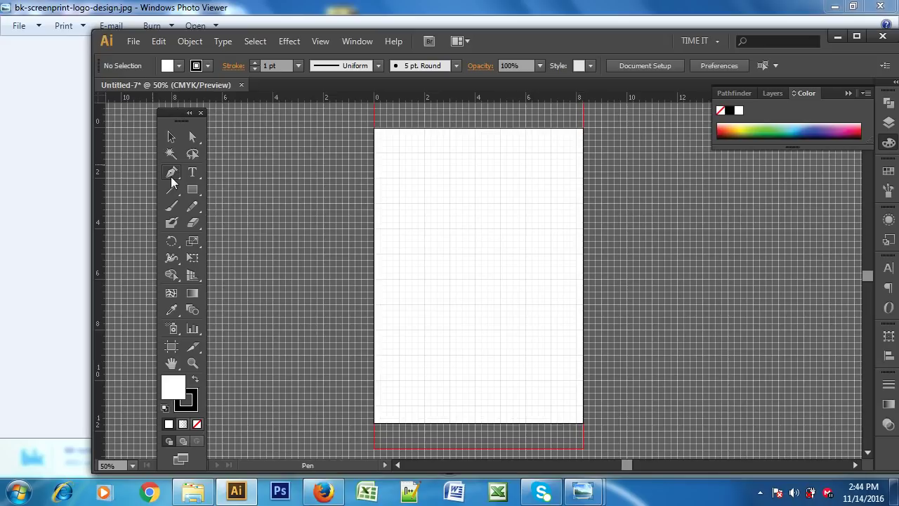
pyautogui.click(179, 65)
pyautogui.click(104, 98)
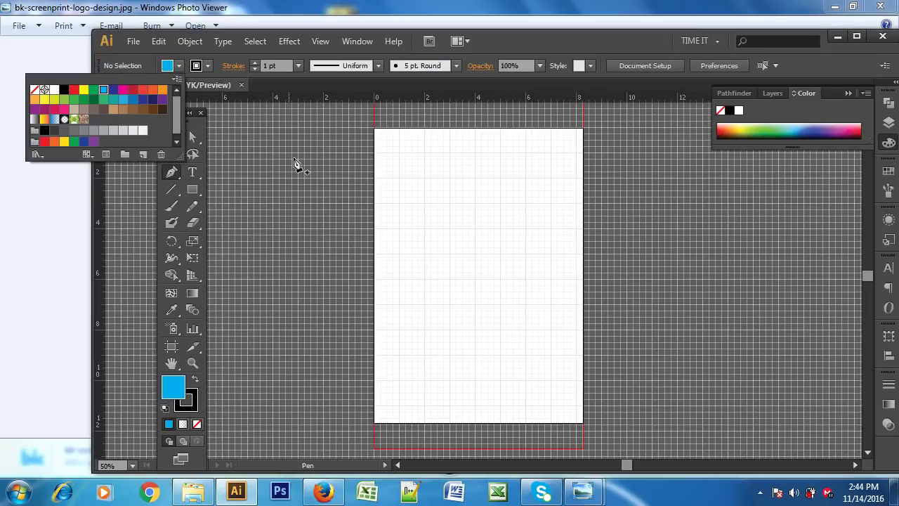
pyautogui.click(306, 153)
# Step: Trace the logo's tall vertical stem beside the artboard with four anchor points
pyautogui.click(272, 140)
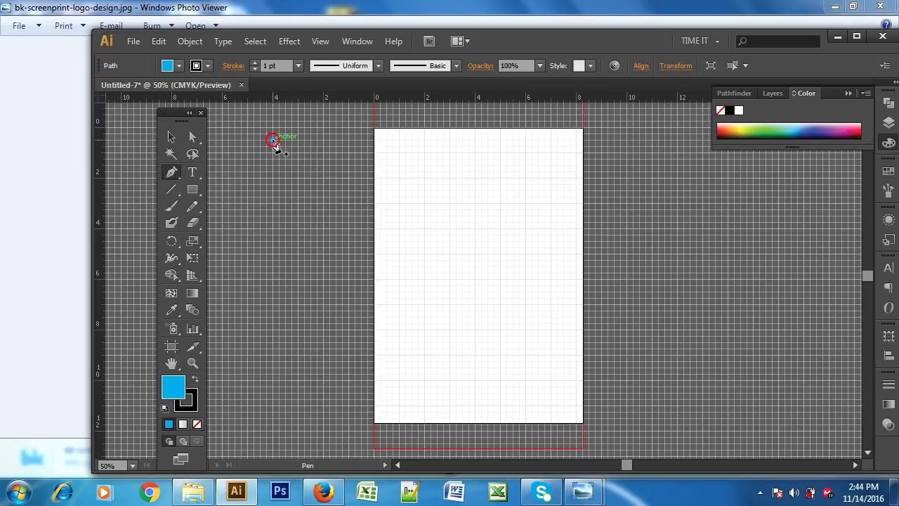
pyautogui.click(268, 286)
pyautogui.click(289, 254)
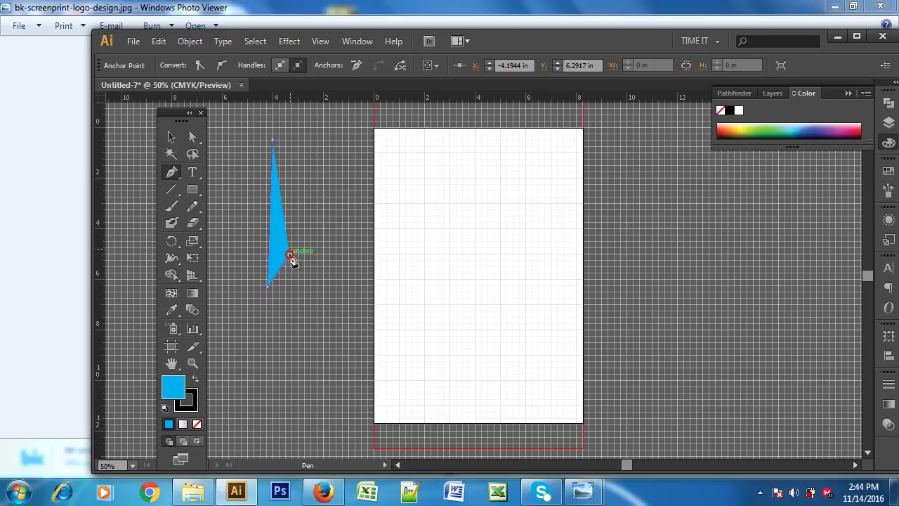
pyautogui.click(289, 153)
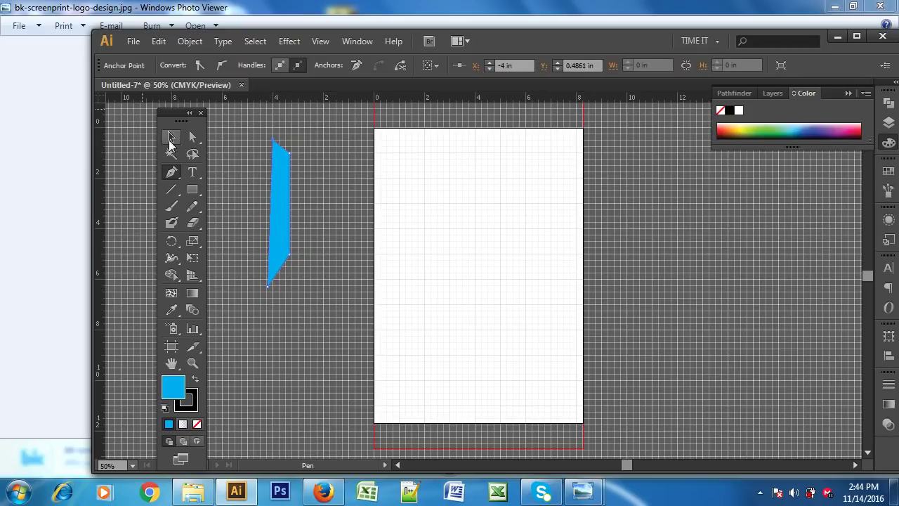
pyautogui.click(172, 137)
pyautogui.click(313, 191)
# Step: Trace the angled arm piece next to the stem, then deselect the shapes
pyautogui.click(172, 172)
pyautogui.click(290, 191)
pyautogui.click(351, 219)
pyautogui.click(341, 250)
pyautogui.click(291, 223)
pyautogui.click(290, 192)
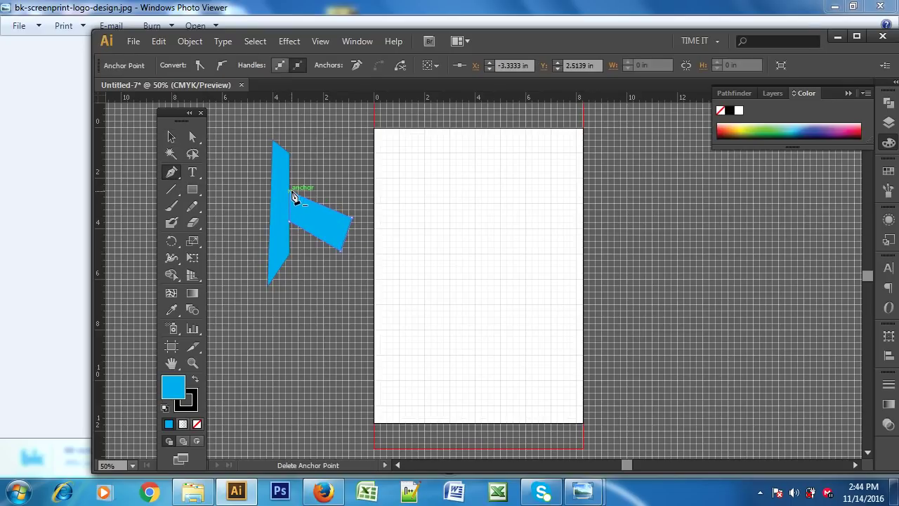
pyautogui.keyDown('ctrl'); pyautogui.click(277, 203); pyautogui.keyUp('ctrl')
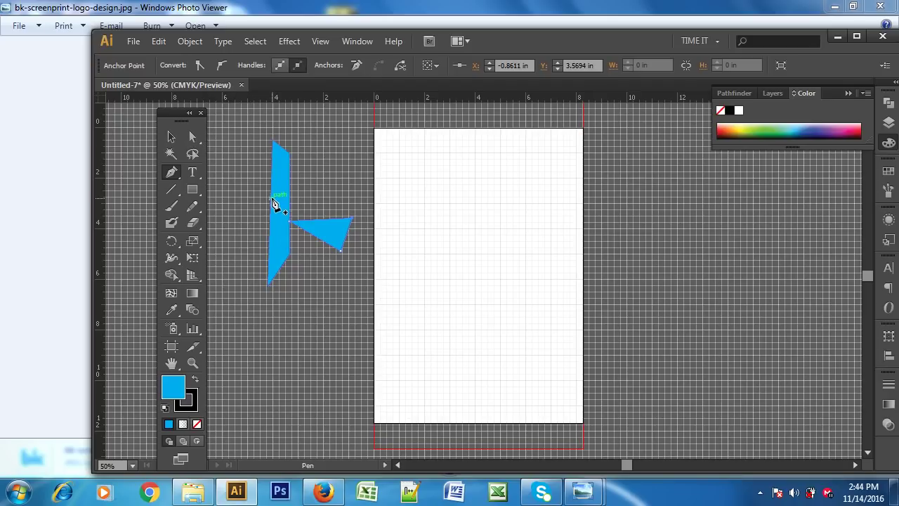
pyautogui.click(171, 136)
pyautogui.click(337, 177)
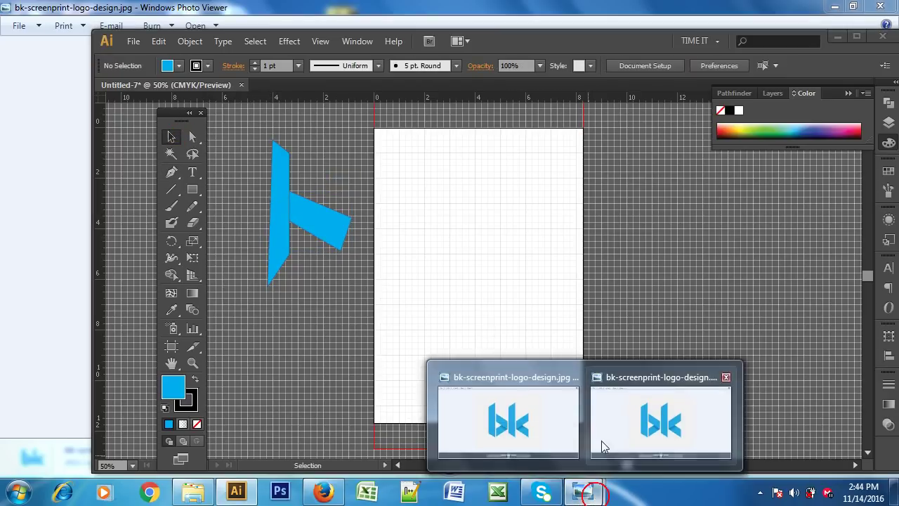
pyautogui.click(625, 416)
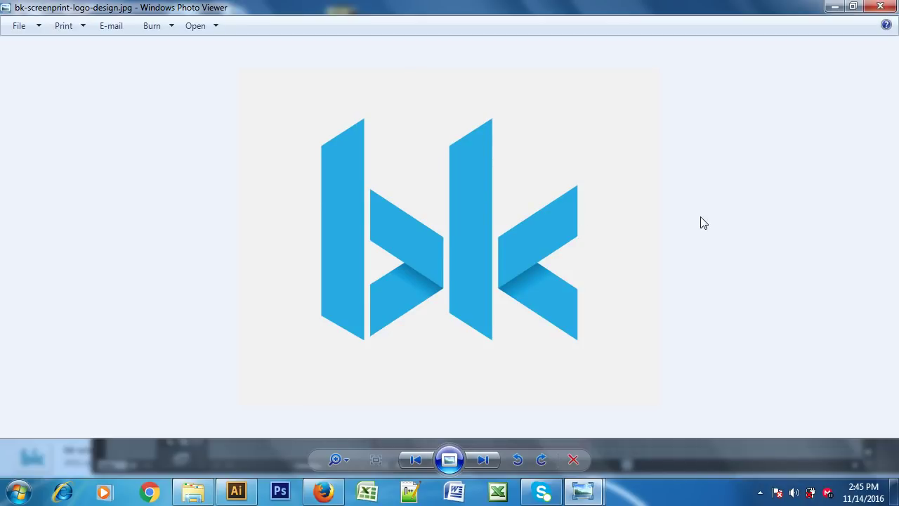
pyautogui.click(835, 6)
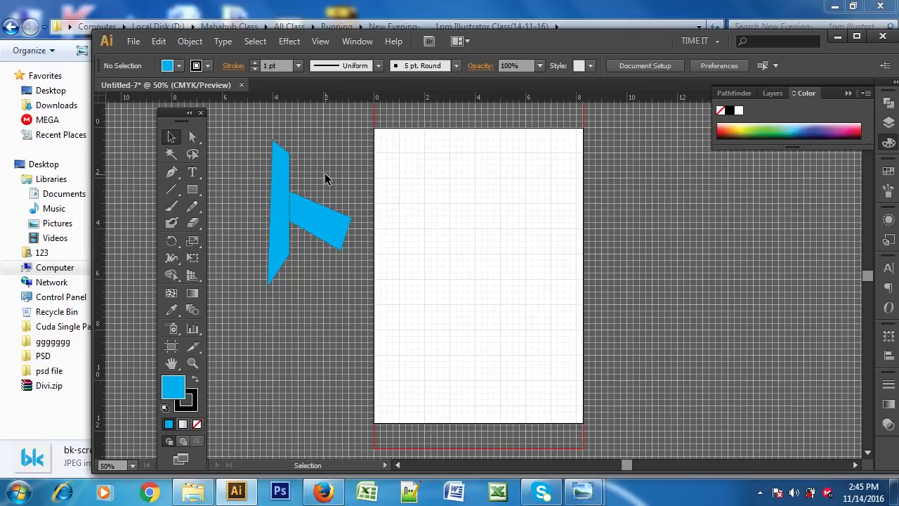
# Step: Reopen the bk logo image from the reference logos folder
pyautogui.click(193, 494)
pyautogui.click(572, 273)
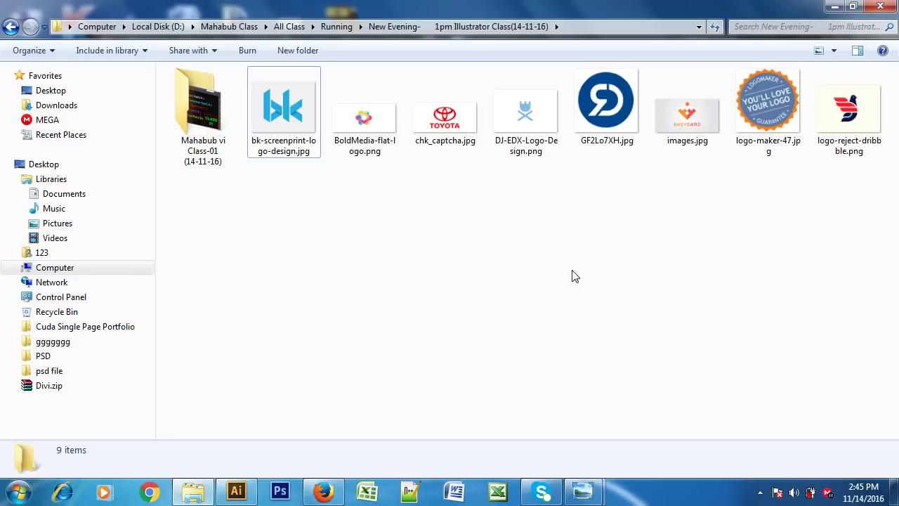
pyautogui.doubleClick(278, 113)
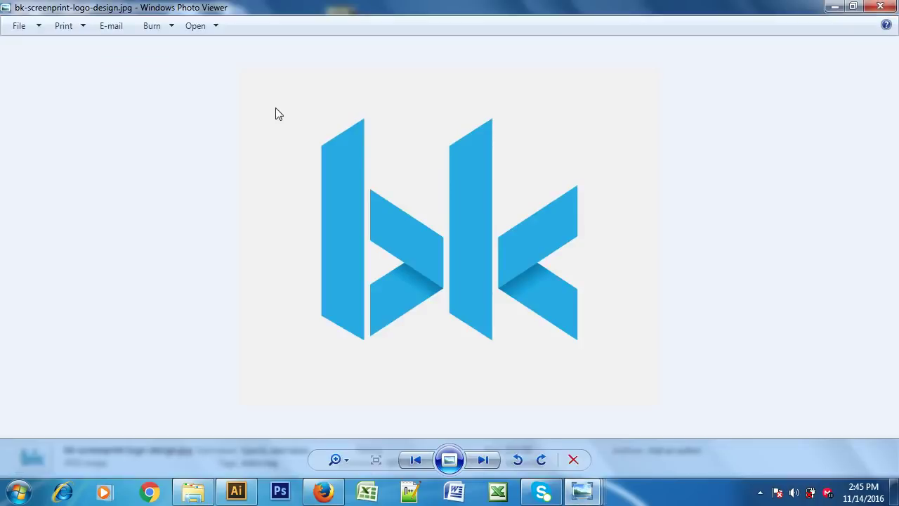
# Step: Cycle through the reference logos: BoldMedia, chk_captcha, DJ-EDX, GF2Lo7XH, and the bird logo
pyautogui.press('Right')
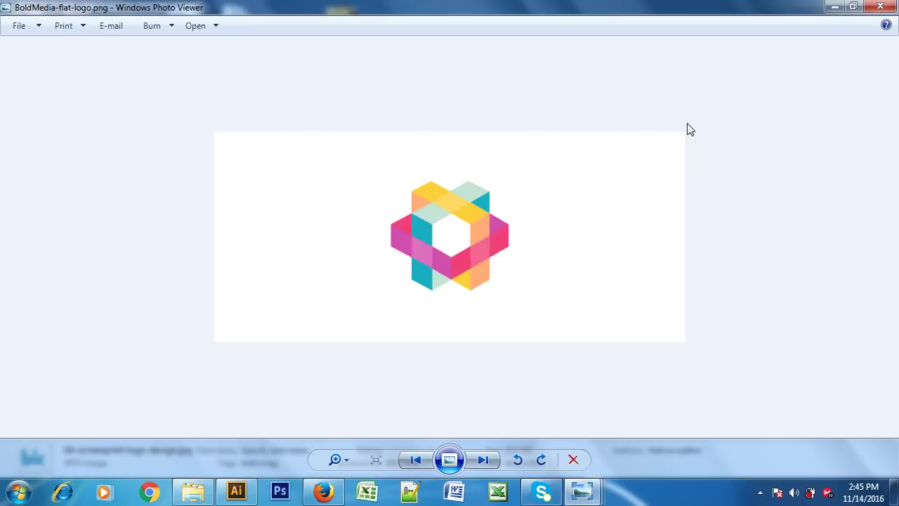
pyautogui.press('Right')
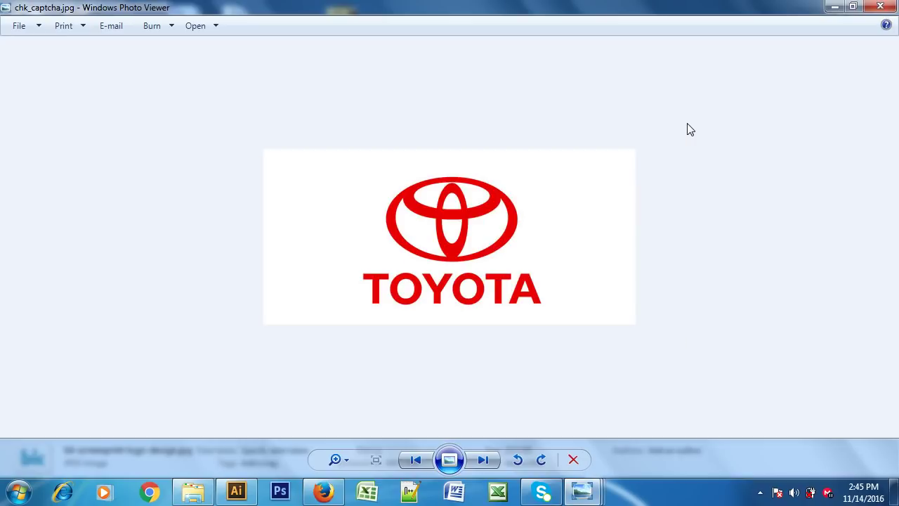
pyautogui.press('Right')
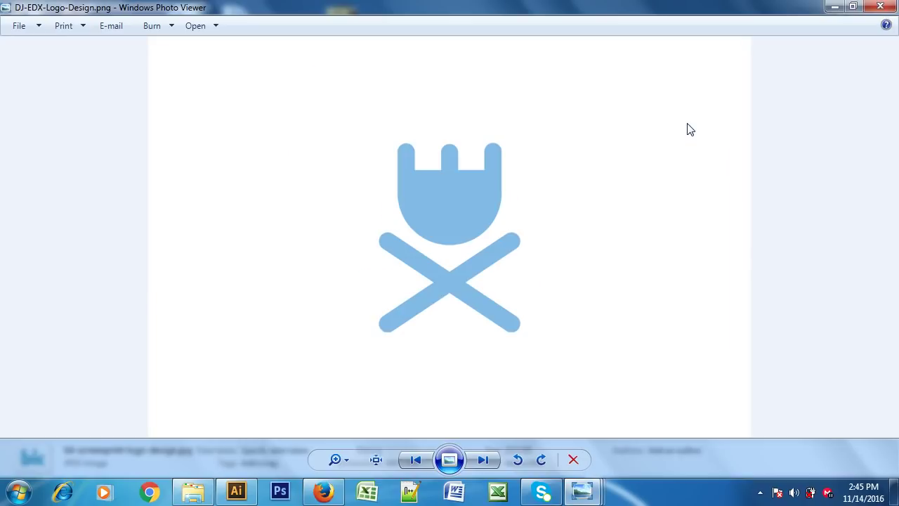
pyautogui.press('Right')
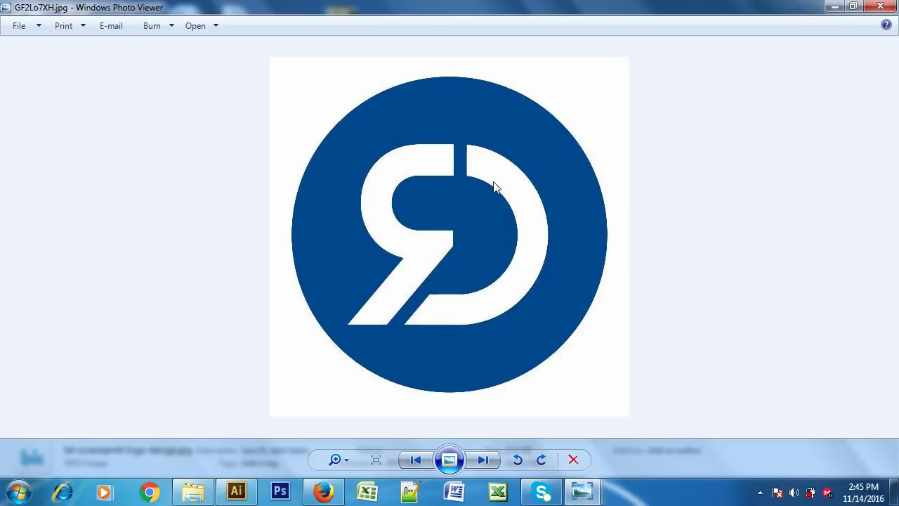
pyautogui.press('Right')
pyautogui.press('Left')
pyautogui.press('Right')
pyautogui.press('Right')
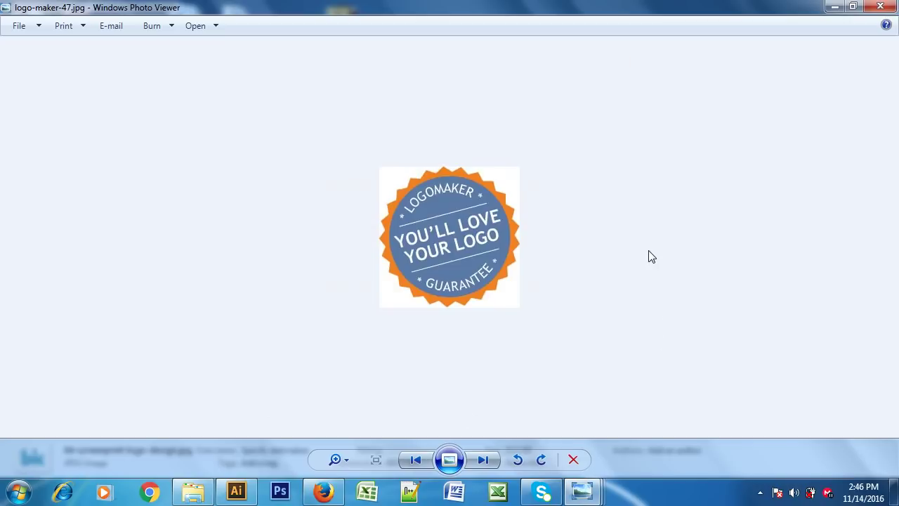
pyautogui.scroll(2, 668, 232)
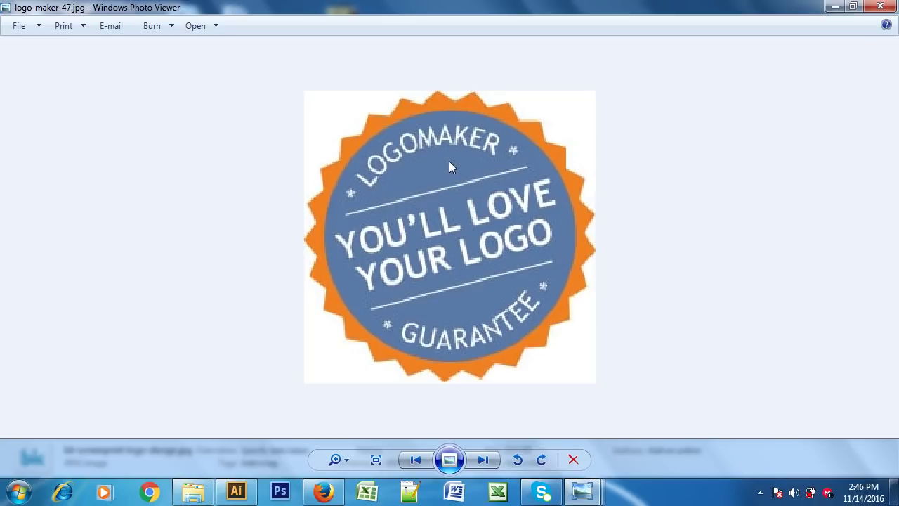
pyautogui.press('Right')
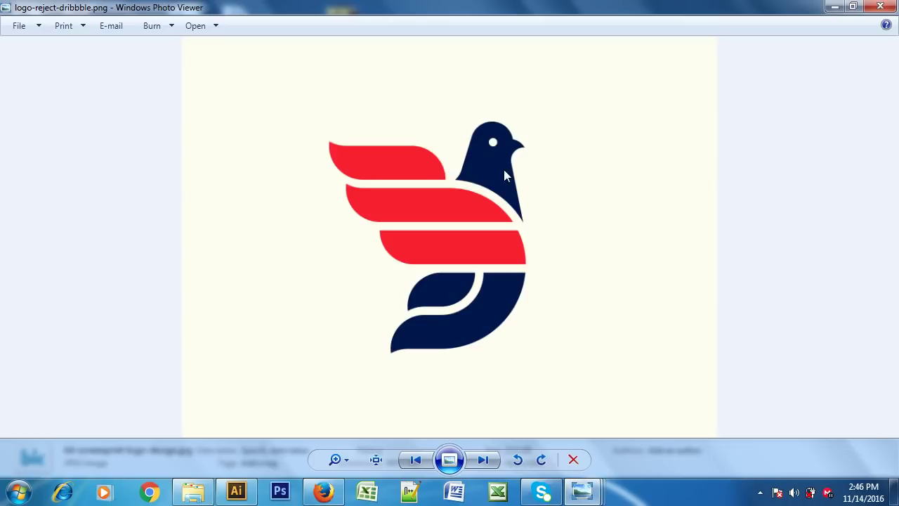
pyautogui.press('Left')
pyautogui.press('Left')
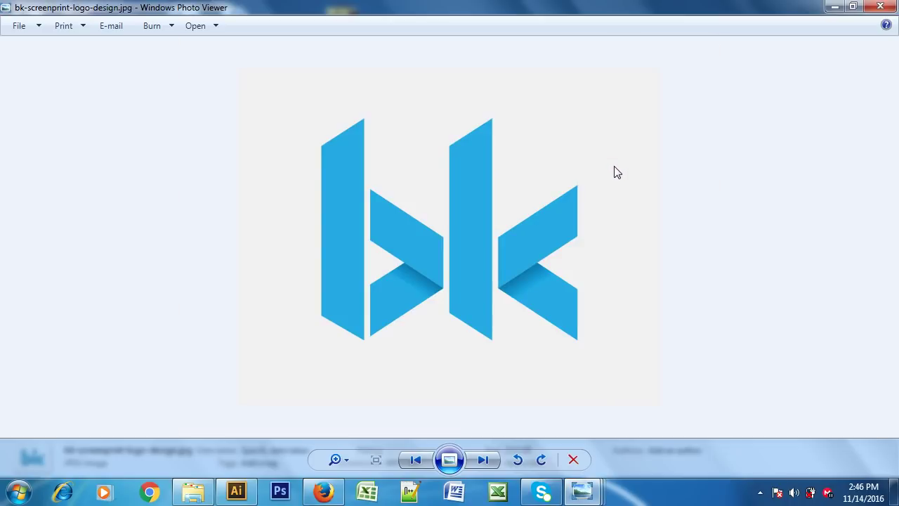
# Step: Close Photo Viewer, refresh the folder, and briefly enter then leave a class subfolder
pyautogui.click(886, 5)
pyautogui.click(373, 272)
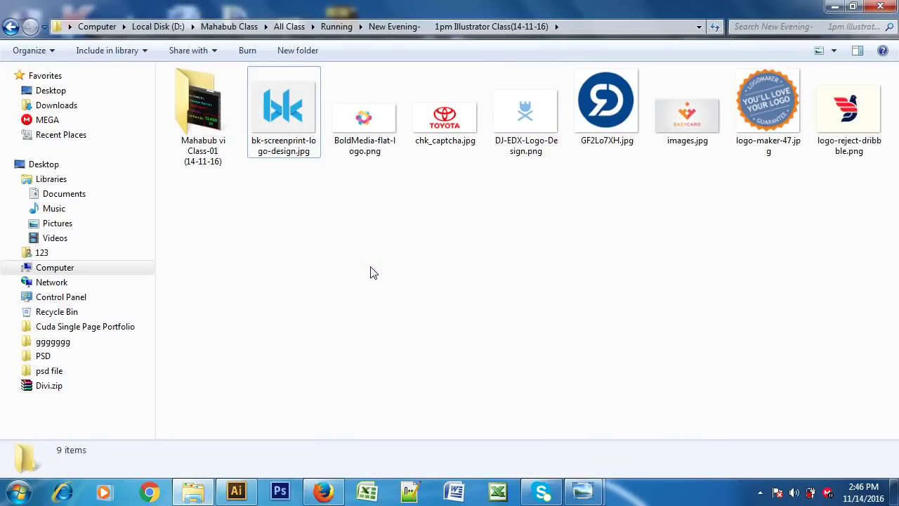
pyautogui.rightClick(380, 266)
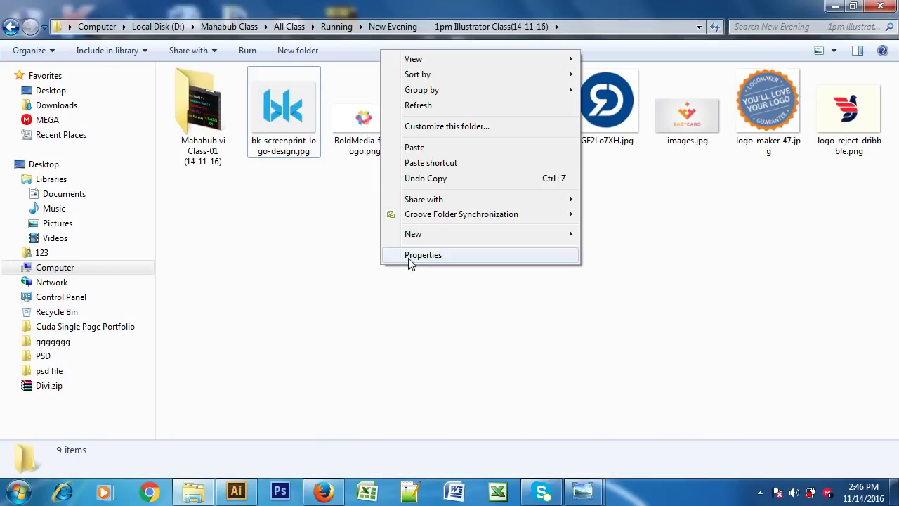
pyautogui.click(431, 106)
pyautogui.doubleClick(186, 125)
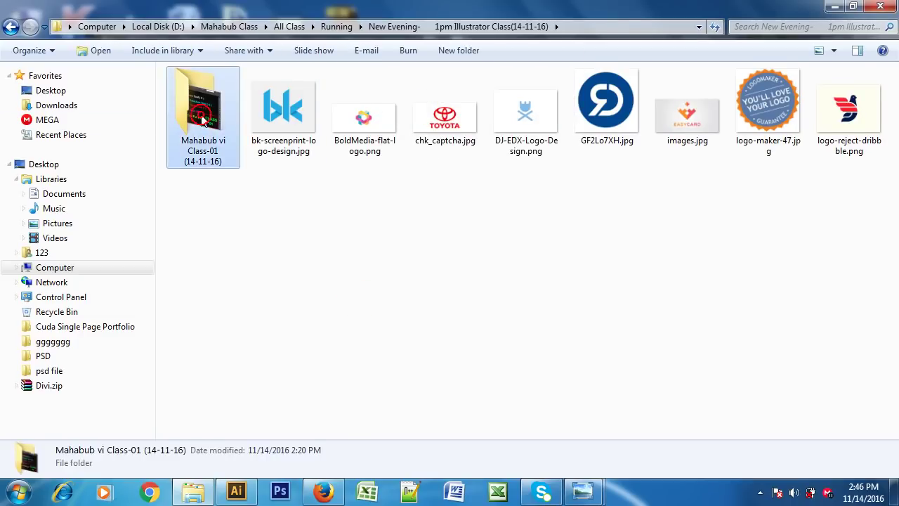
pyautogui.click(8, 23)
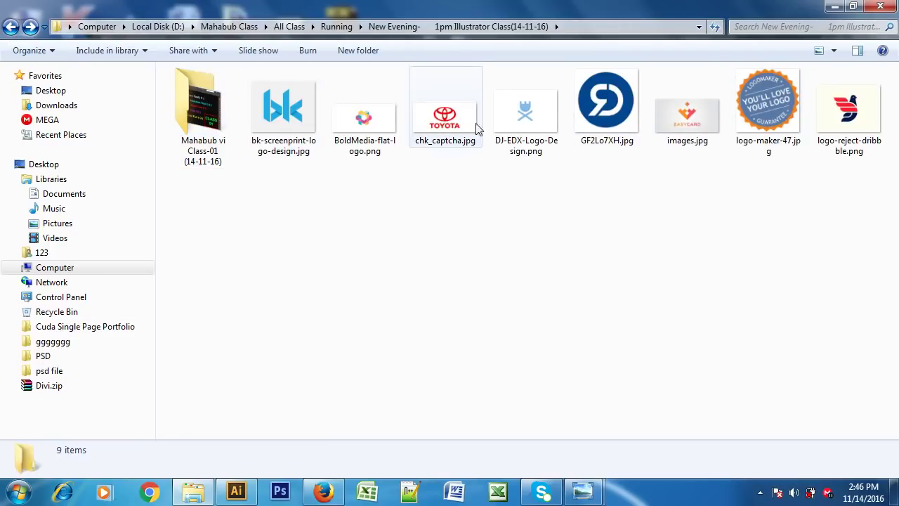
# Step: Close the leftover bk logo viewer windows and select chk_captcha.jpg
pyautogui.click(354, 301)
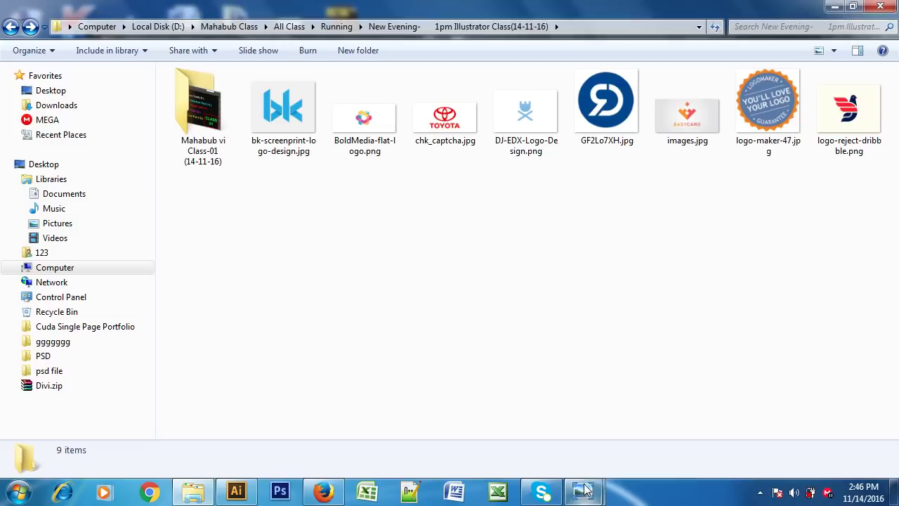
pyautogui.moveTo(582, 491)
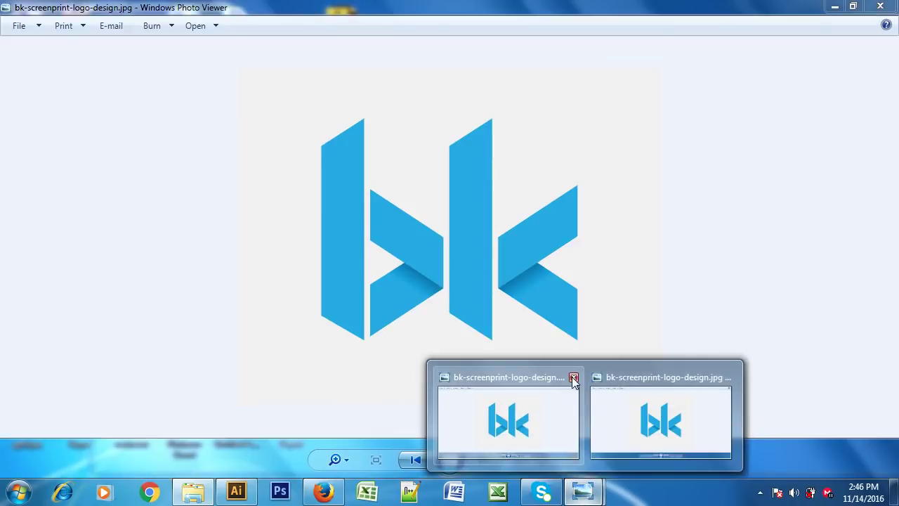
pyautogui.click(574, 379)
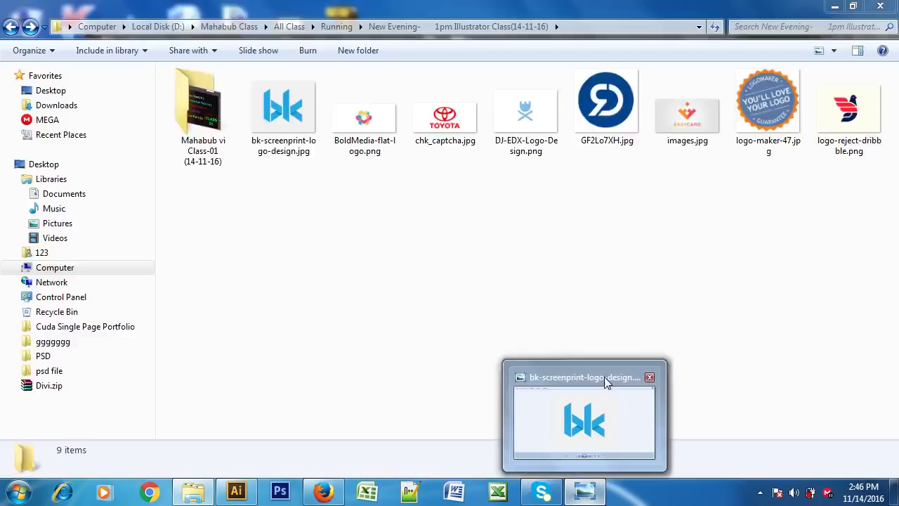
pyautogui.click(649, 376)
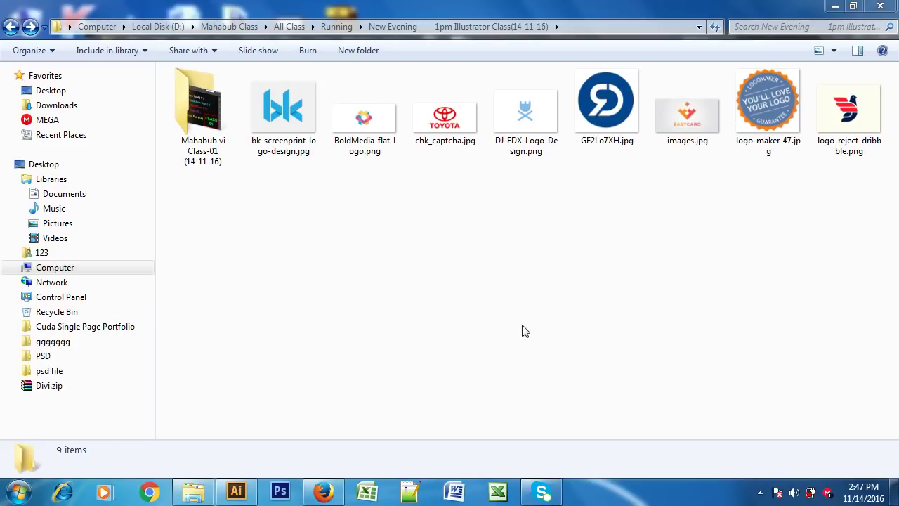
pyautogui.click(453, 120)
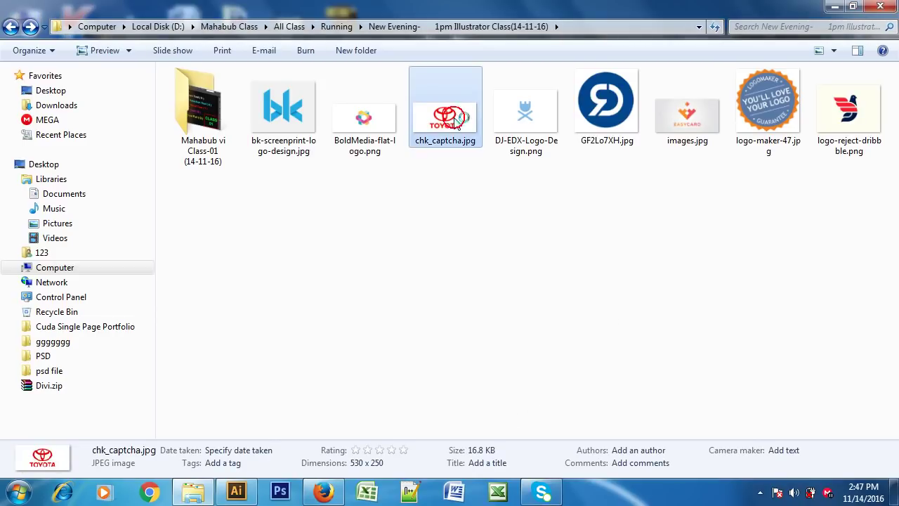
pyautogui.doubleClick(458, 121)
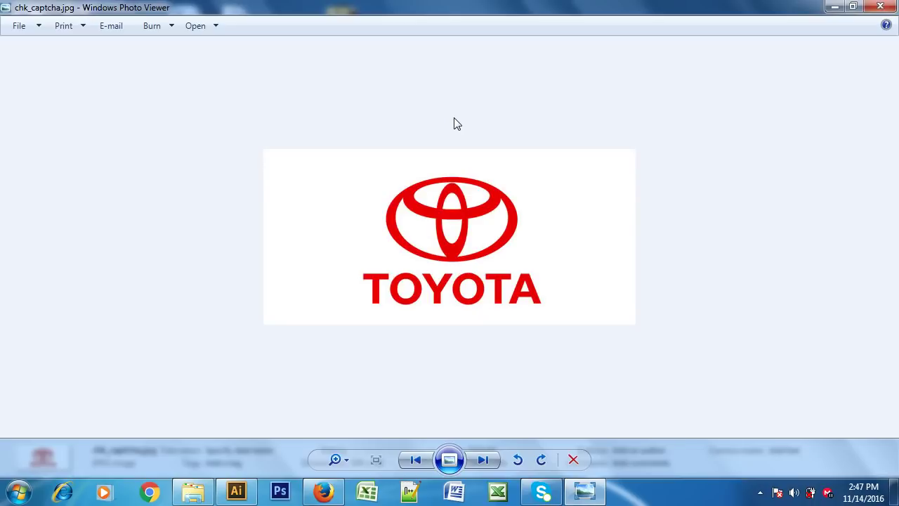
pyautogui.click(880, 7)
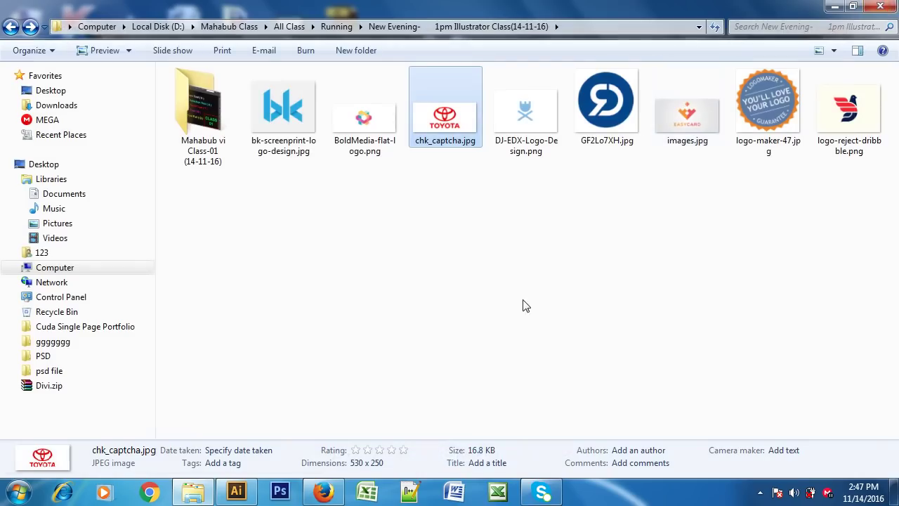
pyautogui.click(556, 270)
pyautogui.doubleClick(619, 80)
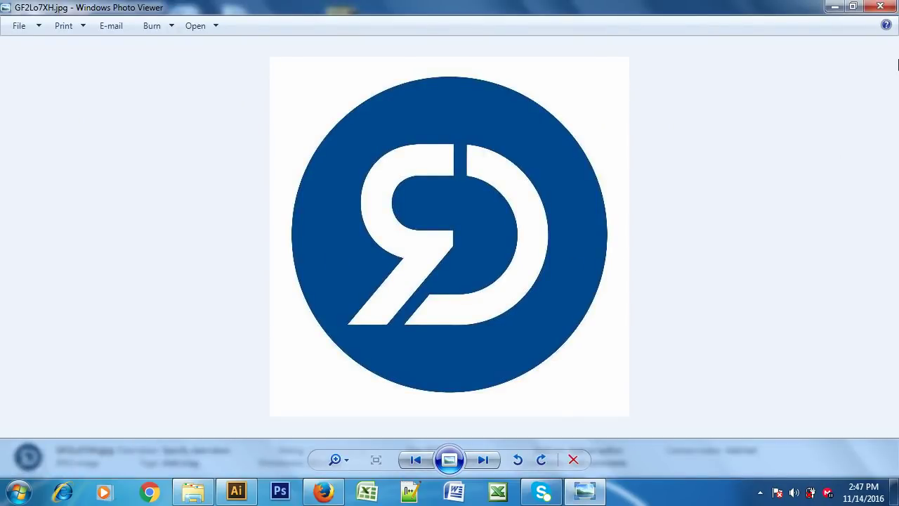
pyautogui.click(883, 6)
pyautogui.click(630, 310)
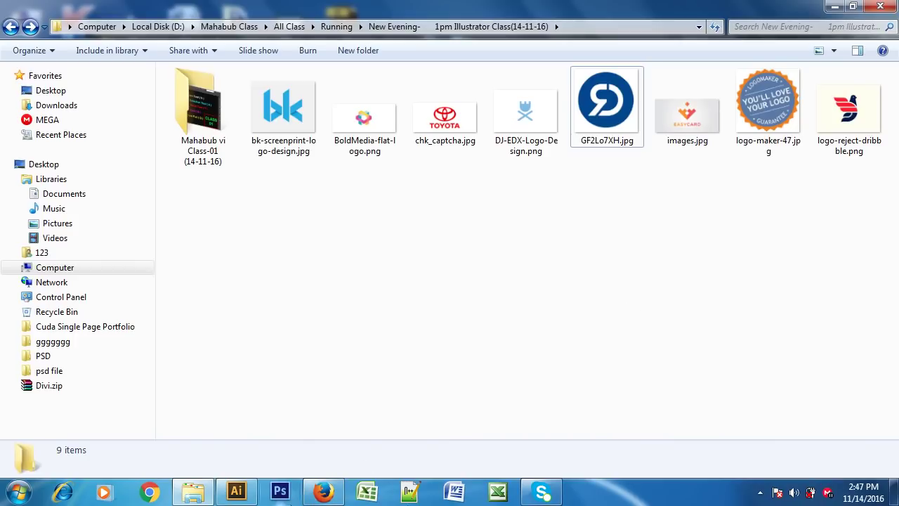
pyautogui.doubleClick(846, 112)
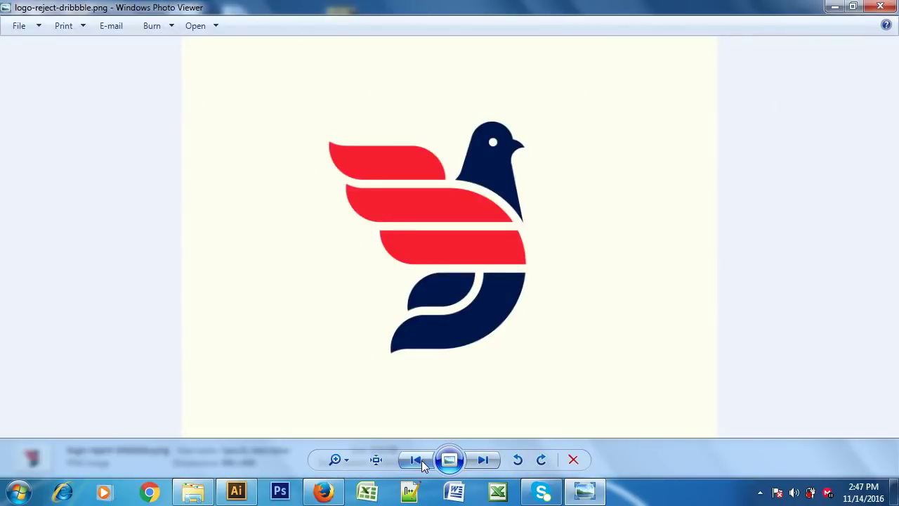
pyautogui.click(421, 460)
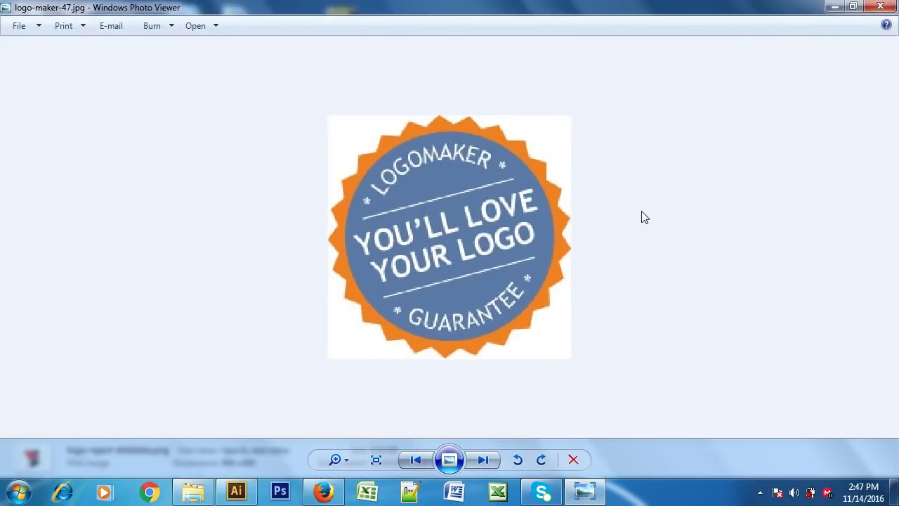
pyautogui.scroll(-1, 616, 238)
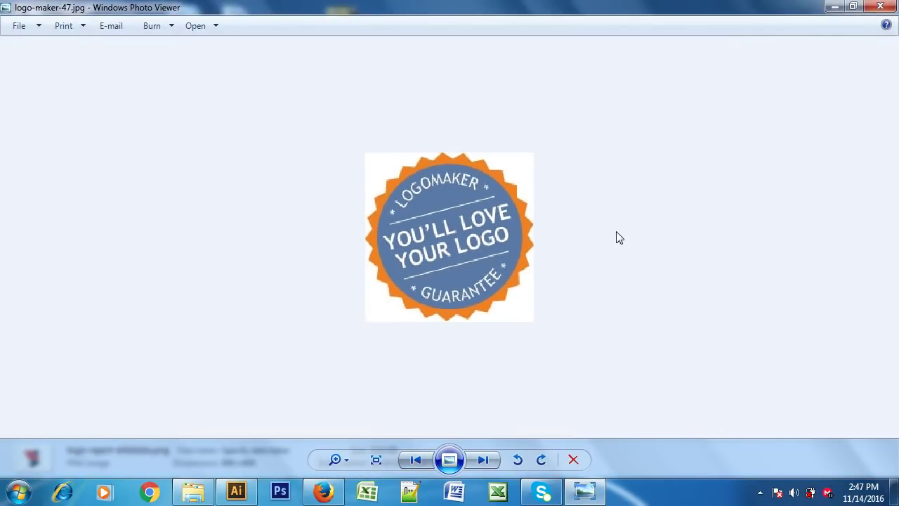
pyautogui.scroll(-1, 616, 238)
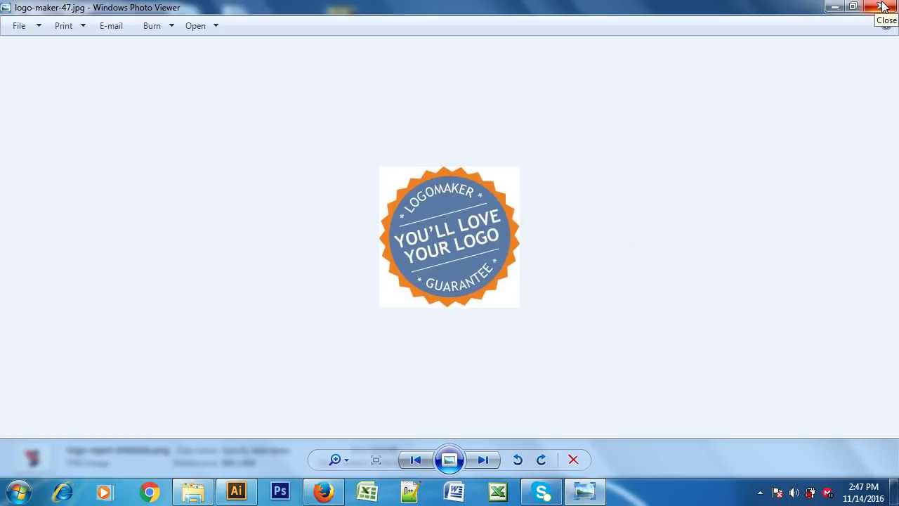
pyautogui.click(701, 170)
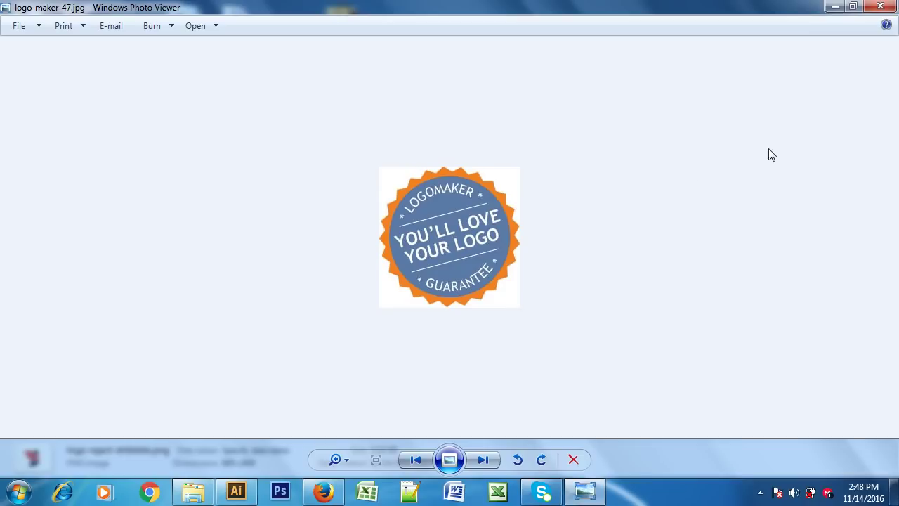
pyautogui.click(880, 6)
pyautogui.click(473, 287)
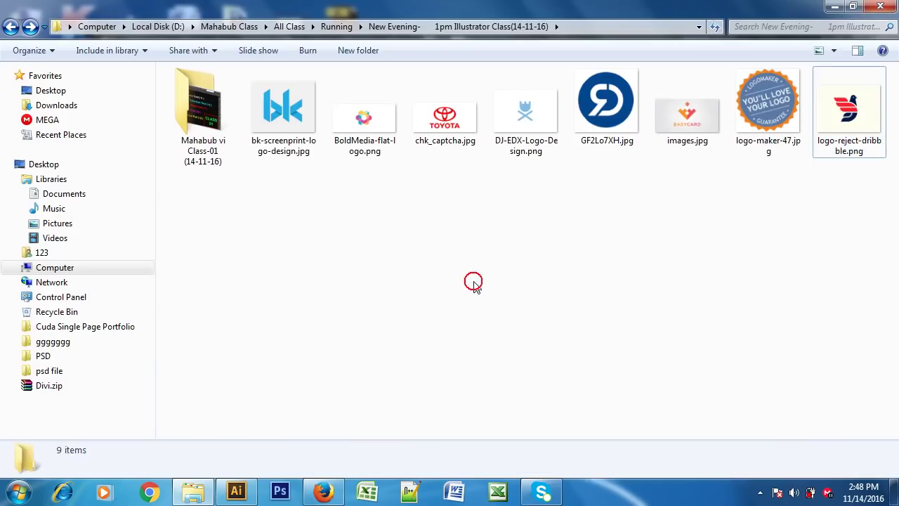
pyautogui.doubleClick(771, 96)
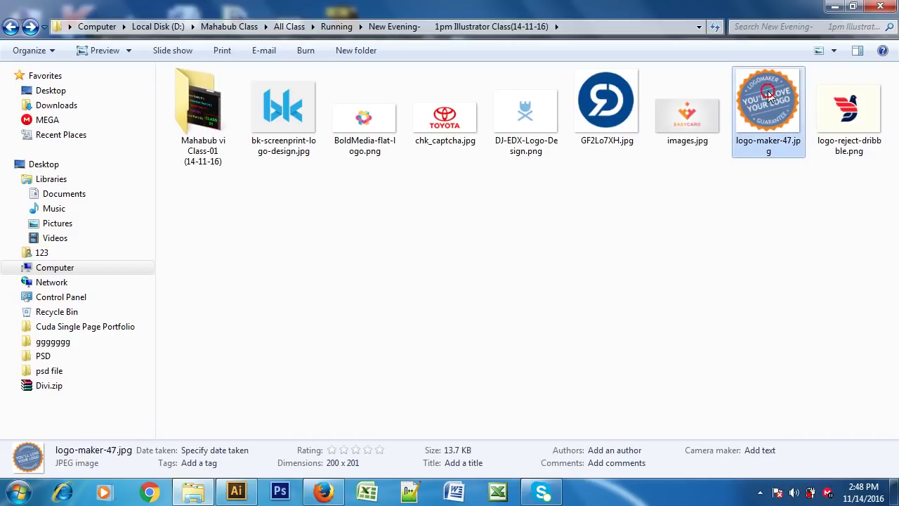
pyautogui.click(880, 7)
pyautogui.click(583, 241)
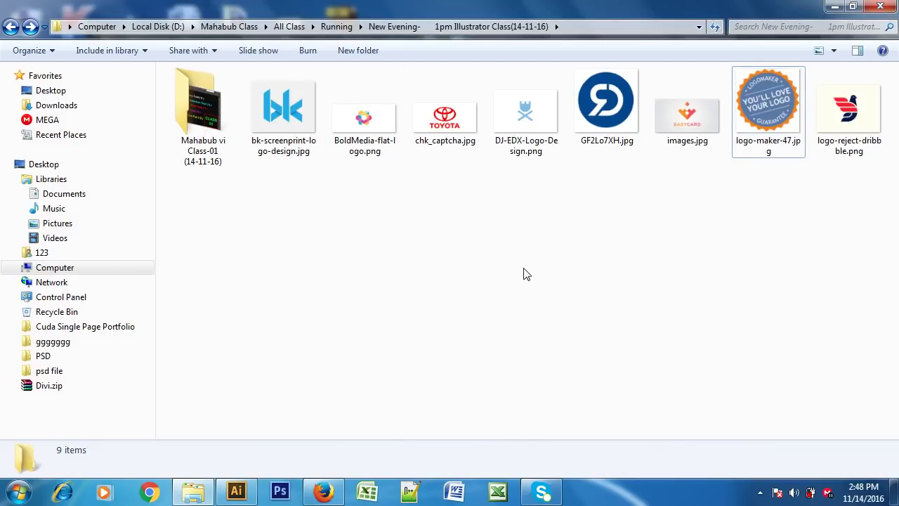
pyautogui.click(760, 493)
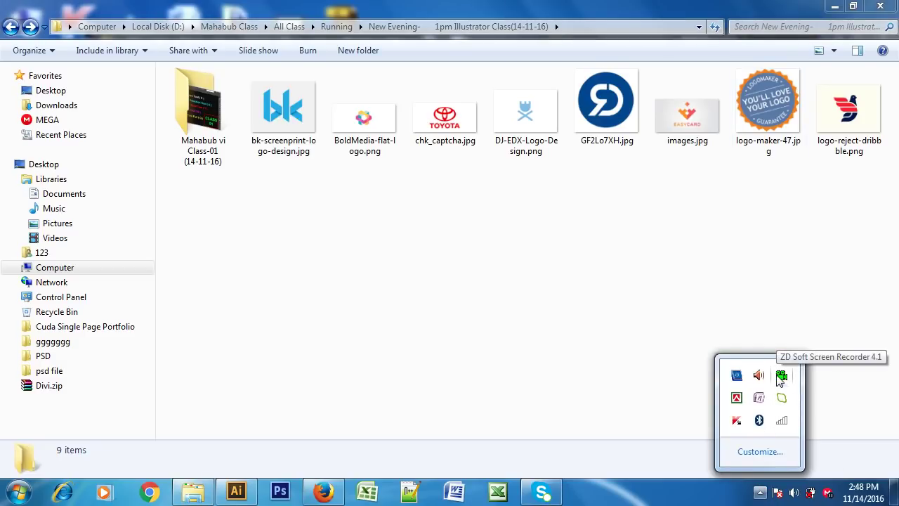
pyautogui.click(808, 263)
pyautogui.doubleClick(849, 109)
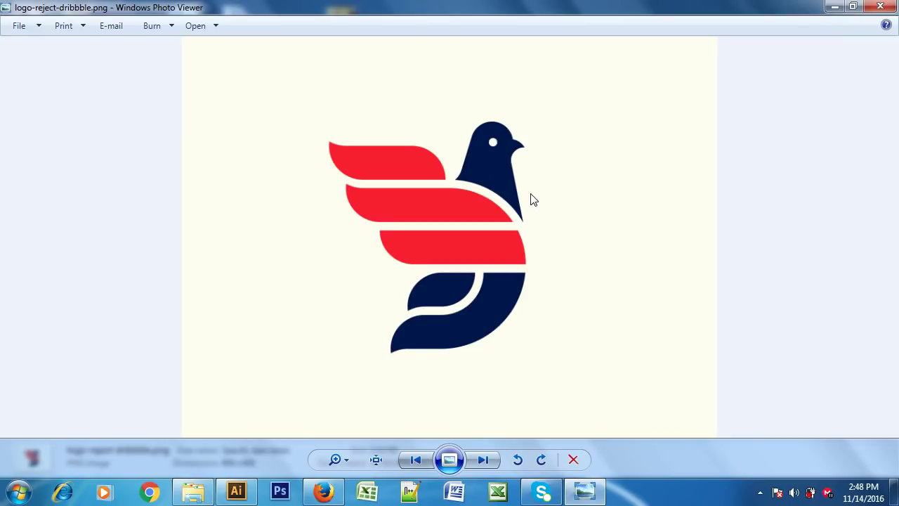
pyautogui.click(882, 7)
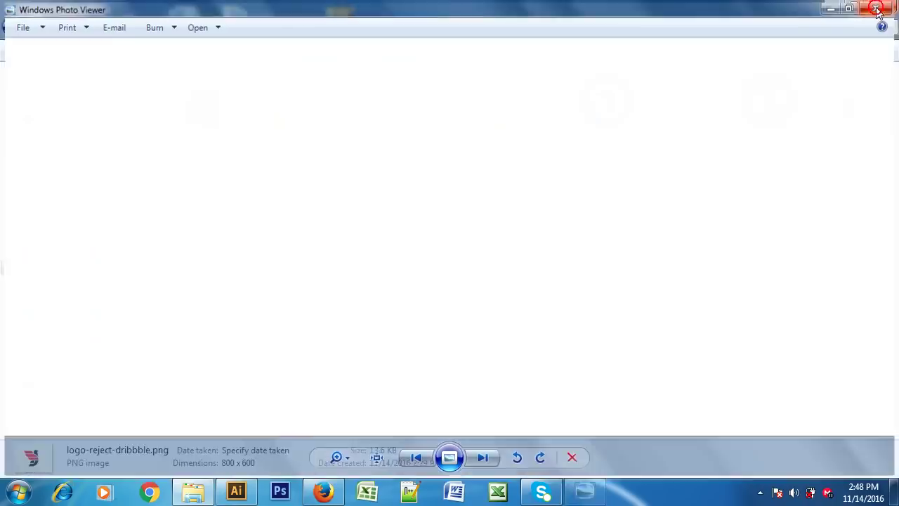
pyautogui.click(760, 492)
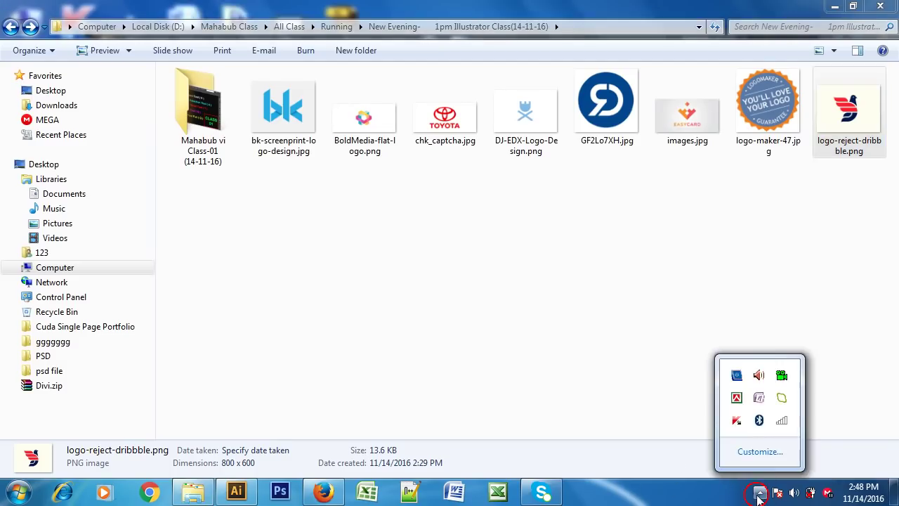
pyautogui.rightClick(784, 376)
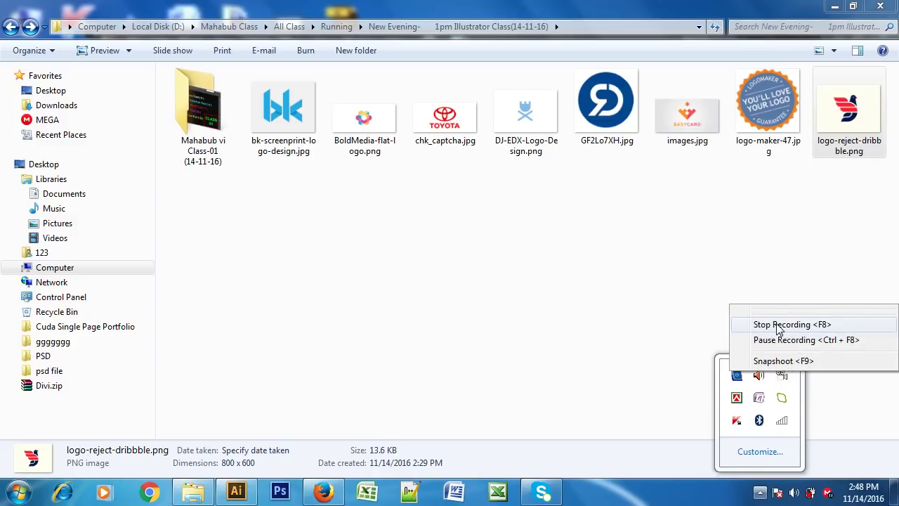